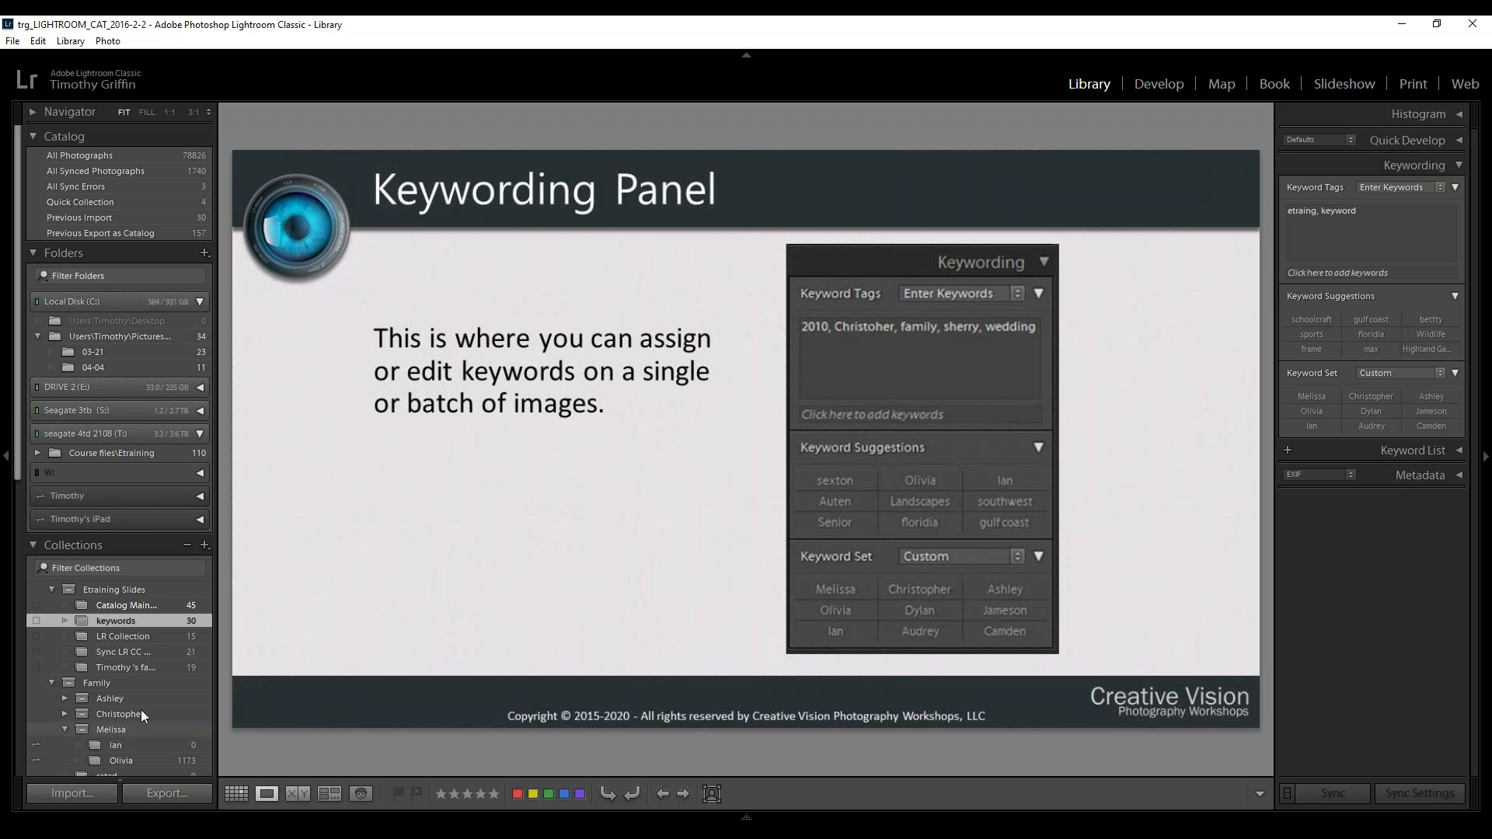
Open the Best of Drones collection, check the keywords across all its photos, and select only the first photo
left_click(140, 200)
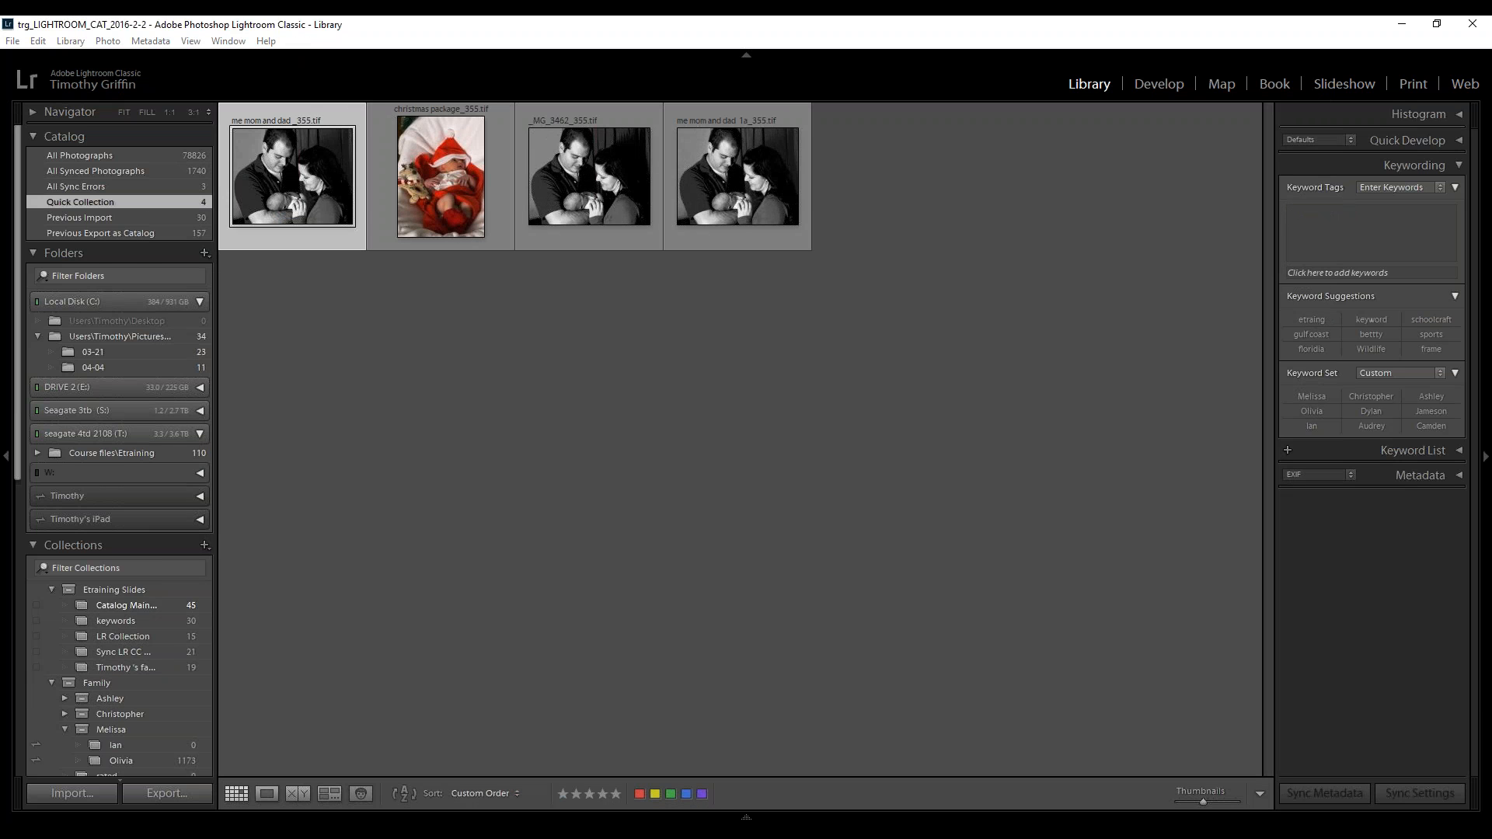
scroll(160, 420, "down", 10)
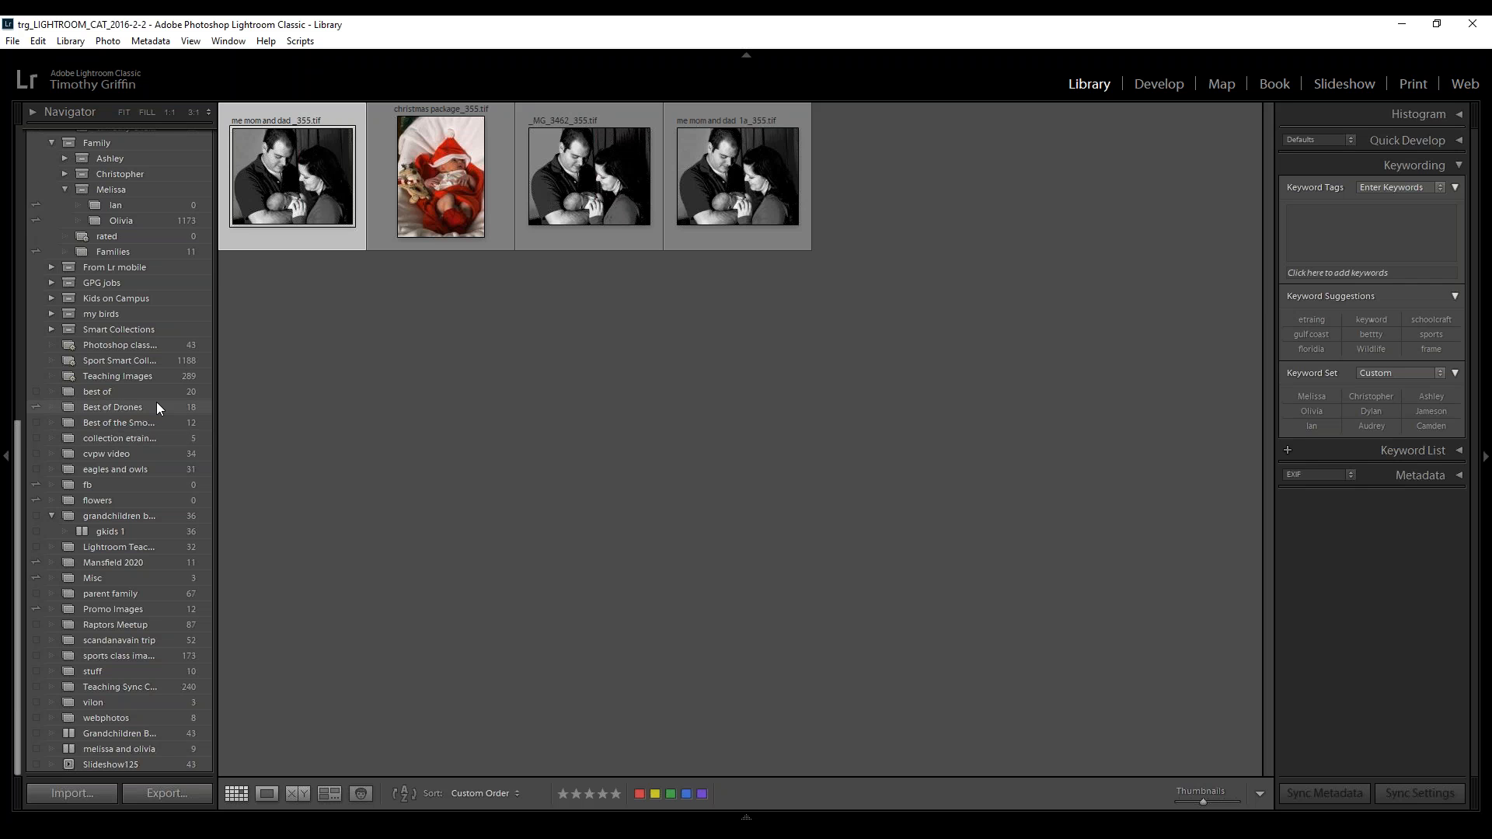
left_click(157, 405)
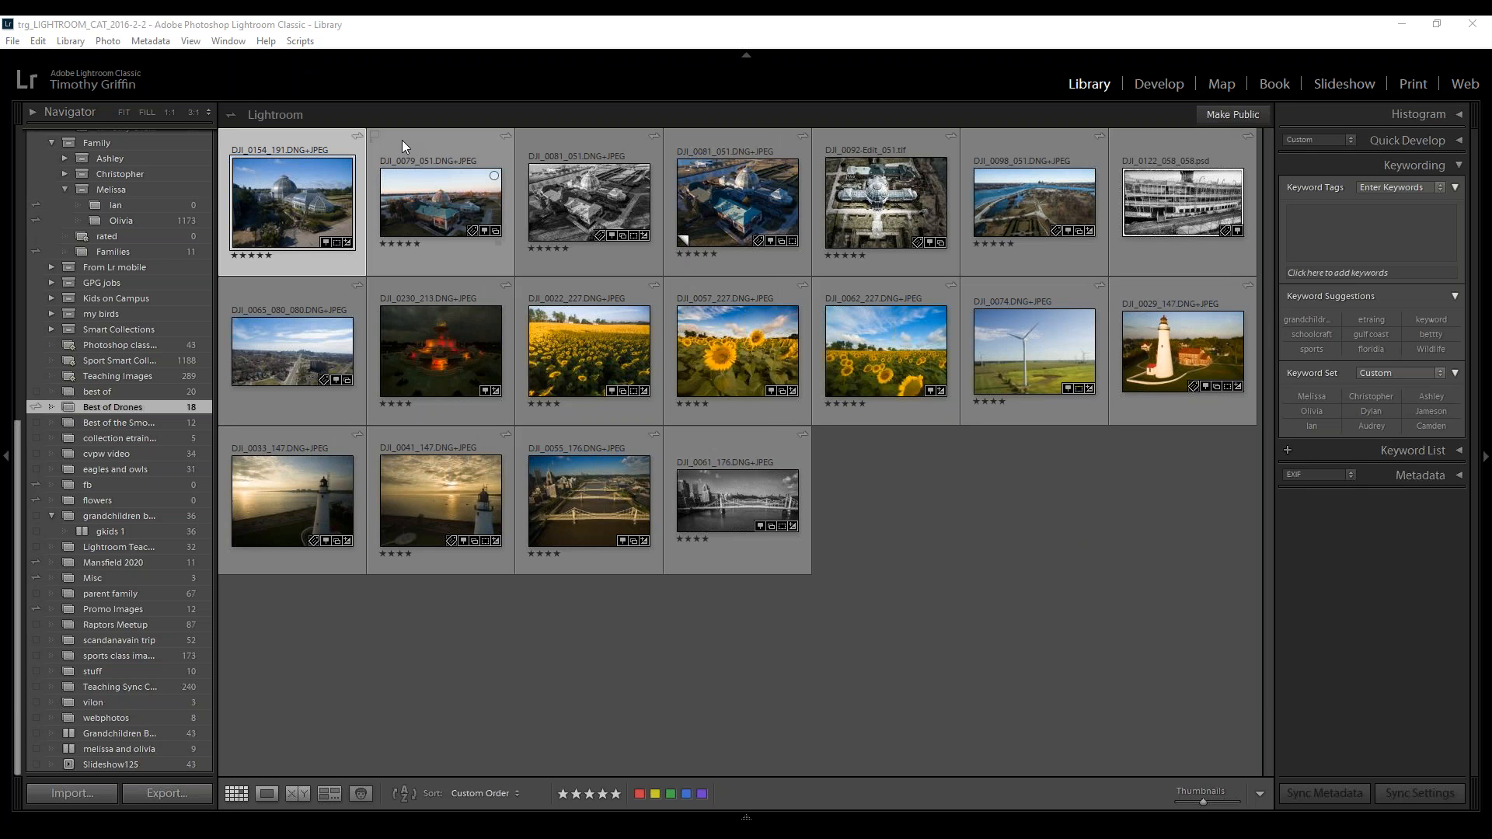
key("ctrl+a")
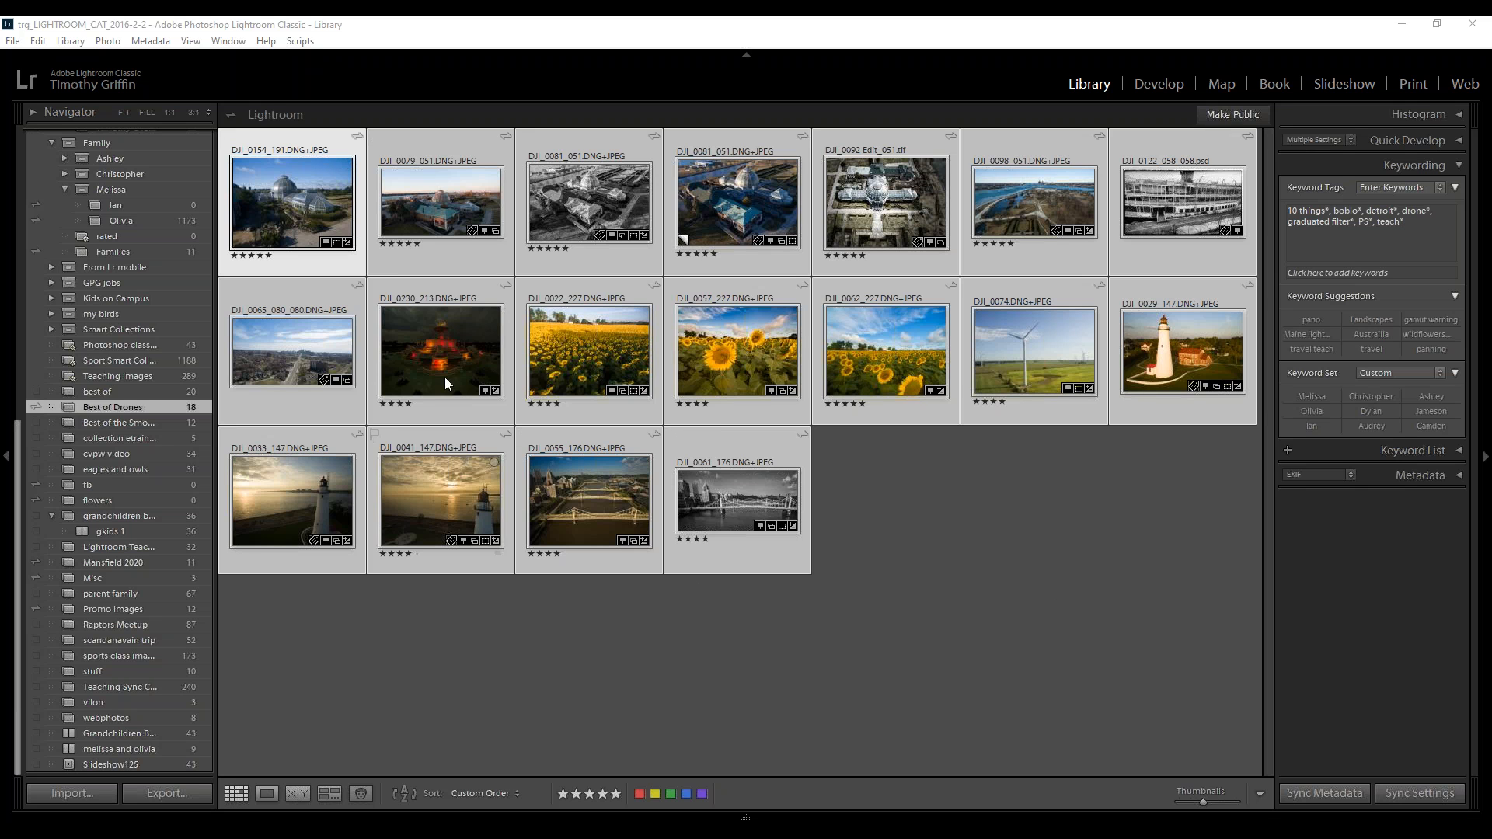
left_click(316, 140)
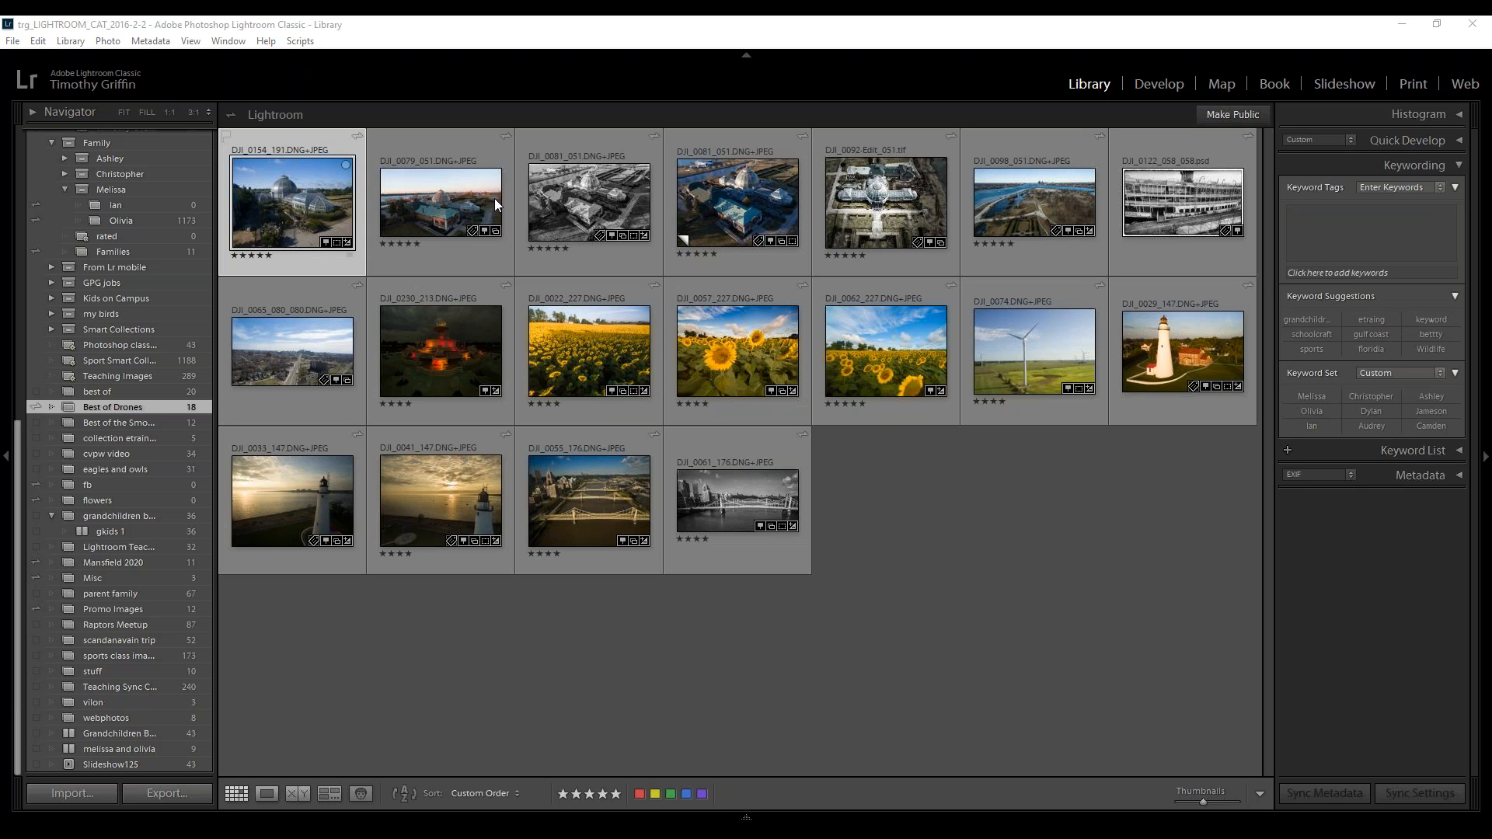
Try to enter a keyword for the first drone photo, then return to the thumbnail grid
left_click(1301, 215)
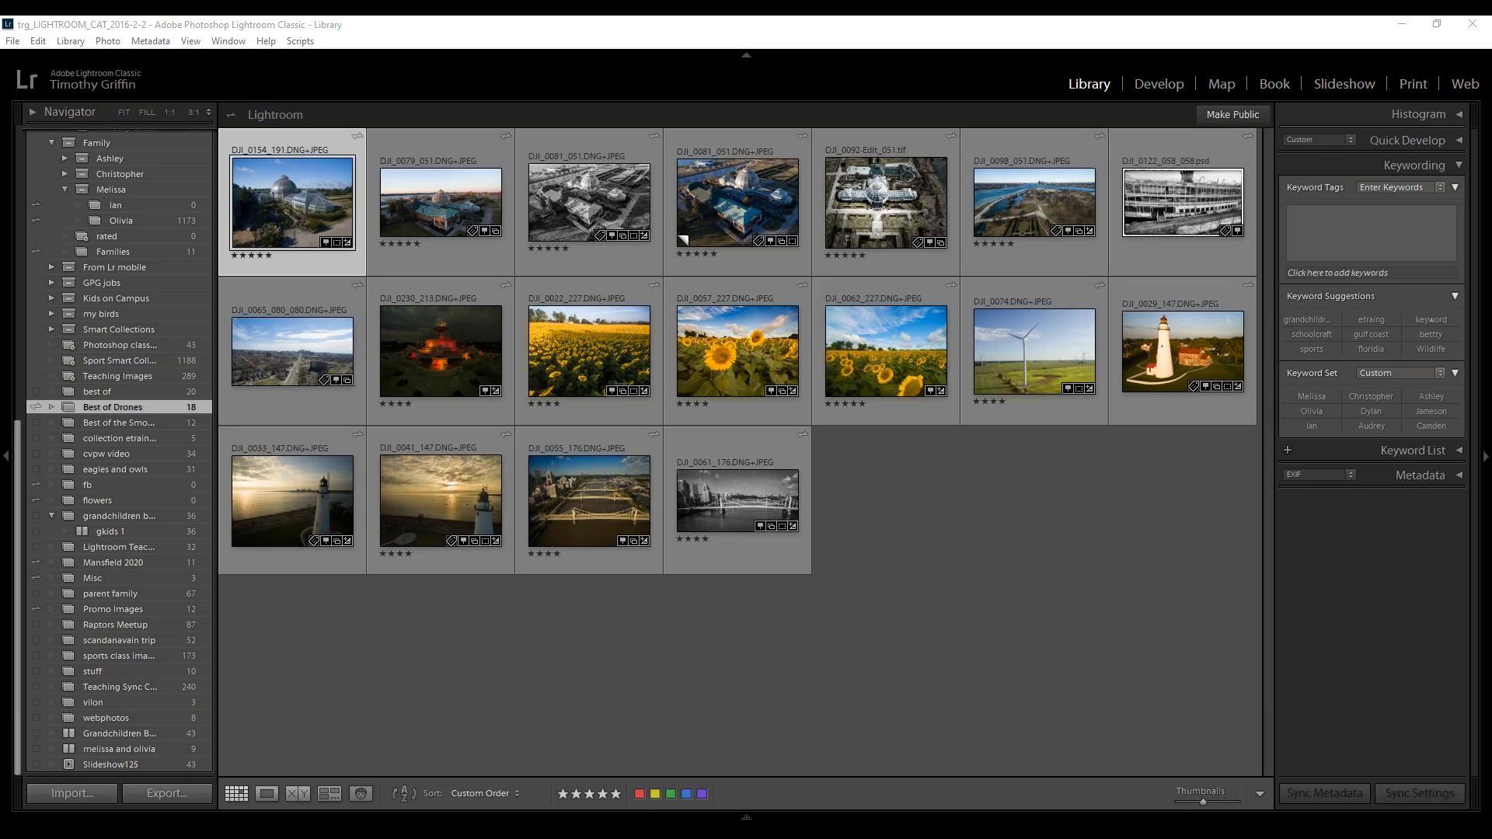
left_click(1371, 233)
key("Escape")
key("Right")
key("e")
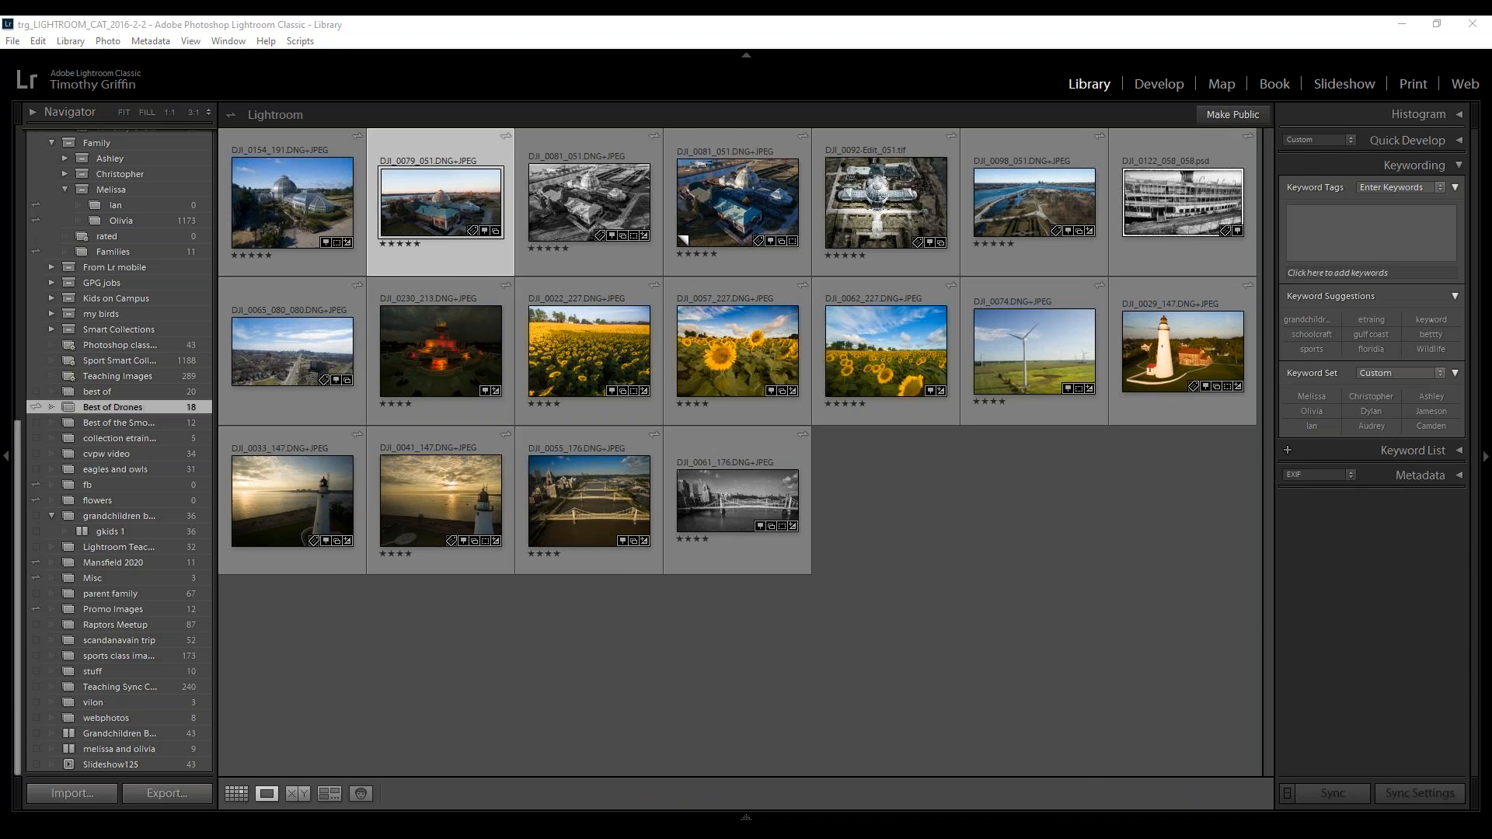
key("shift+b")
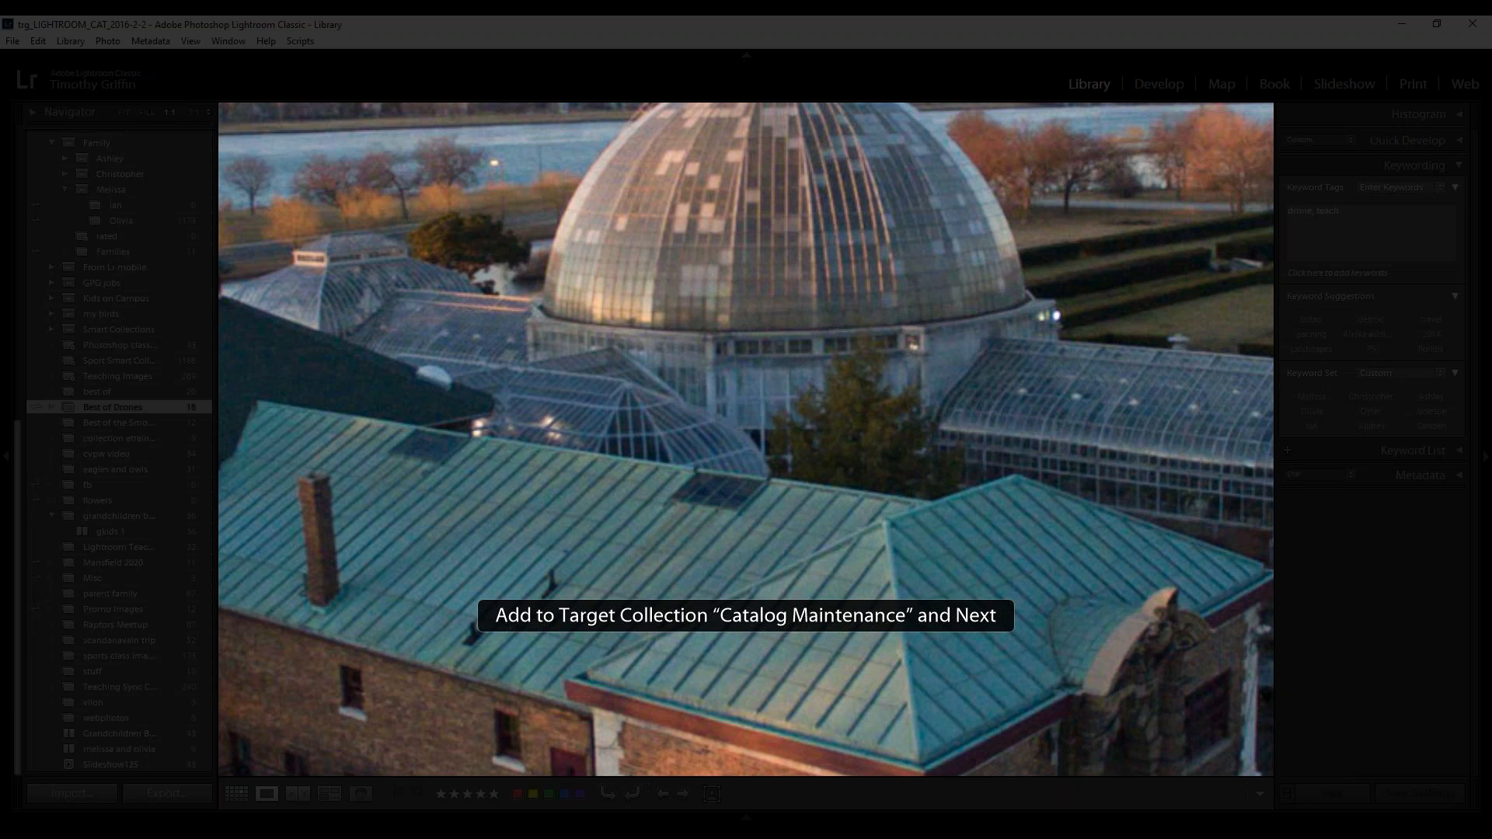
left_click(236, 794)
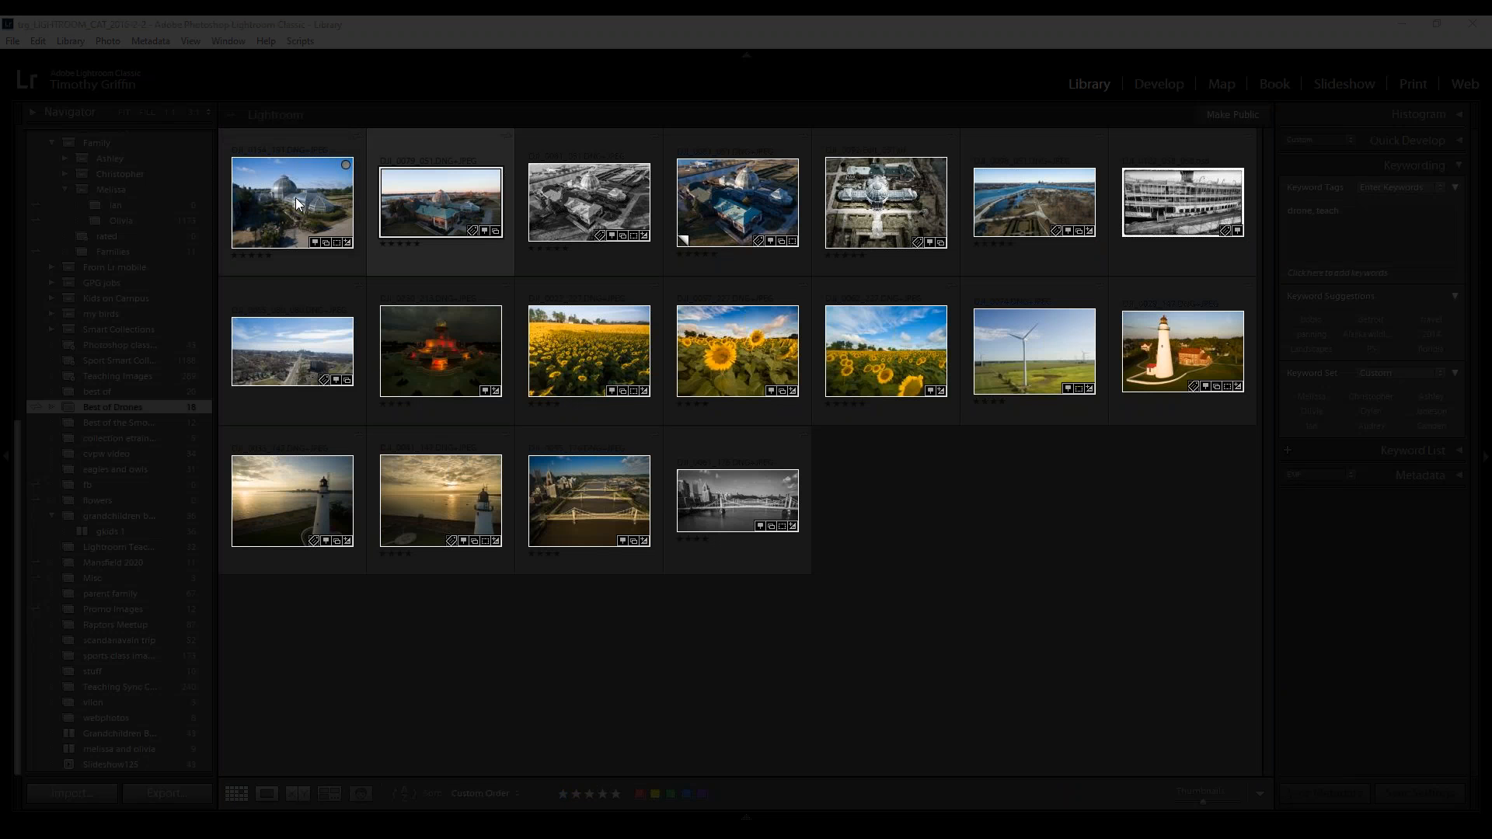
Turn off the dimmed Lights Out display and return to the Best of Drones collection
left_click(295, 198)
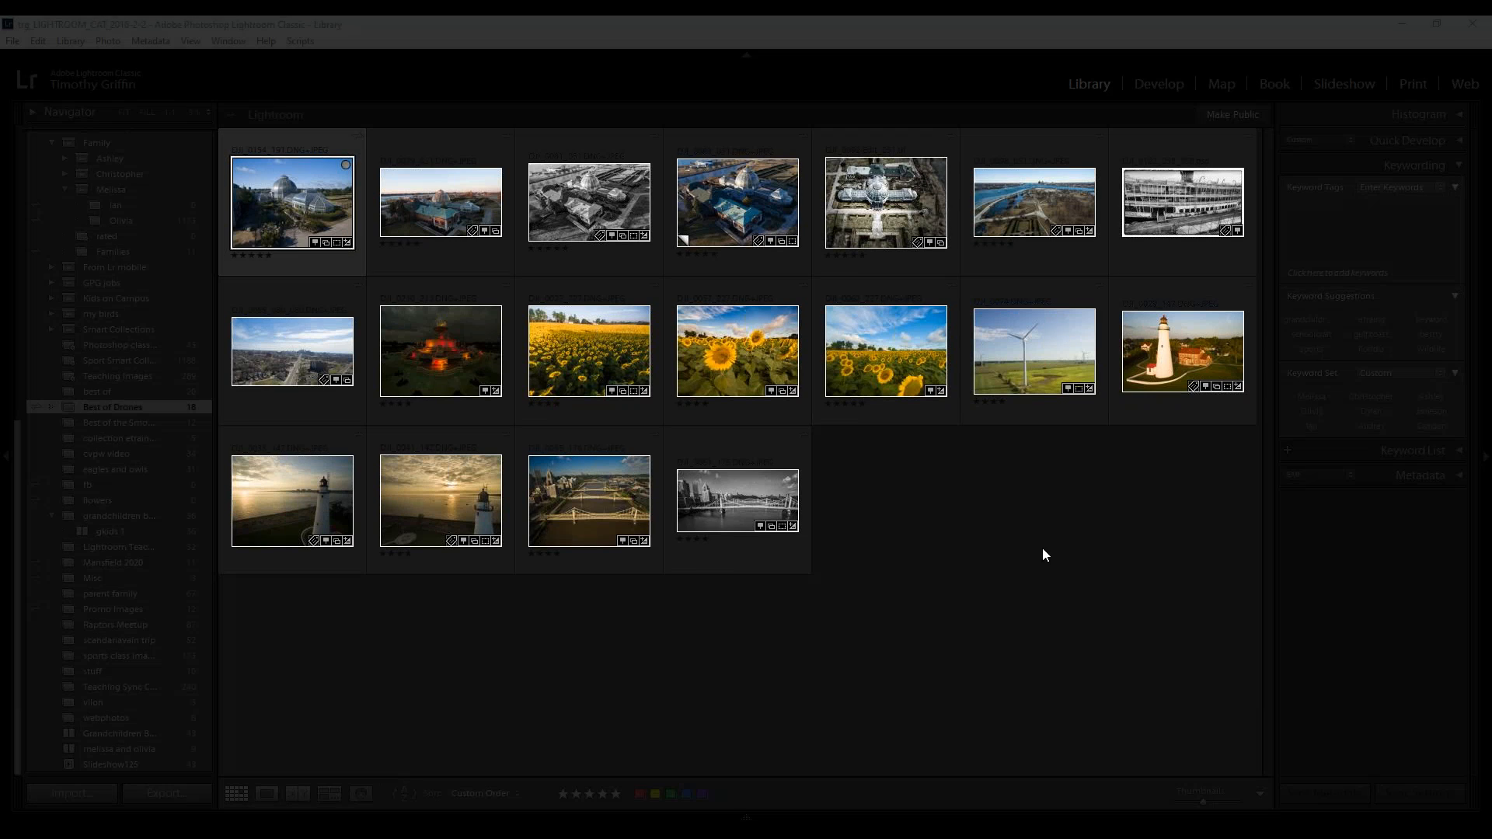
left_click(1100, 506)
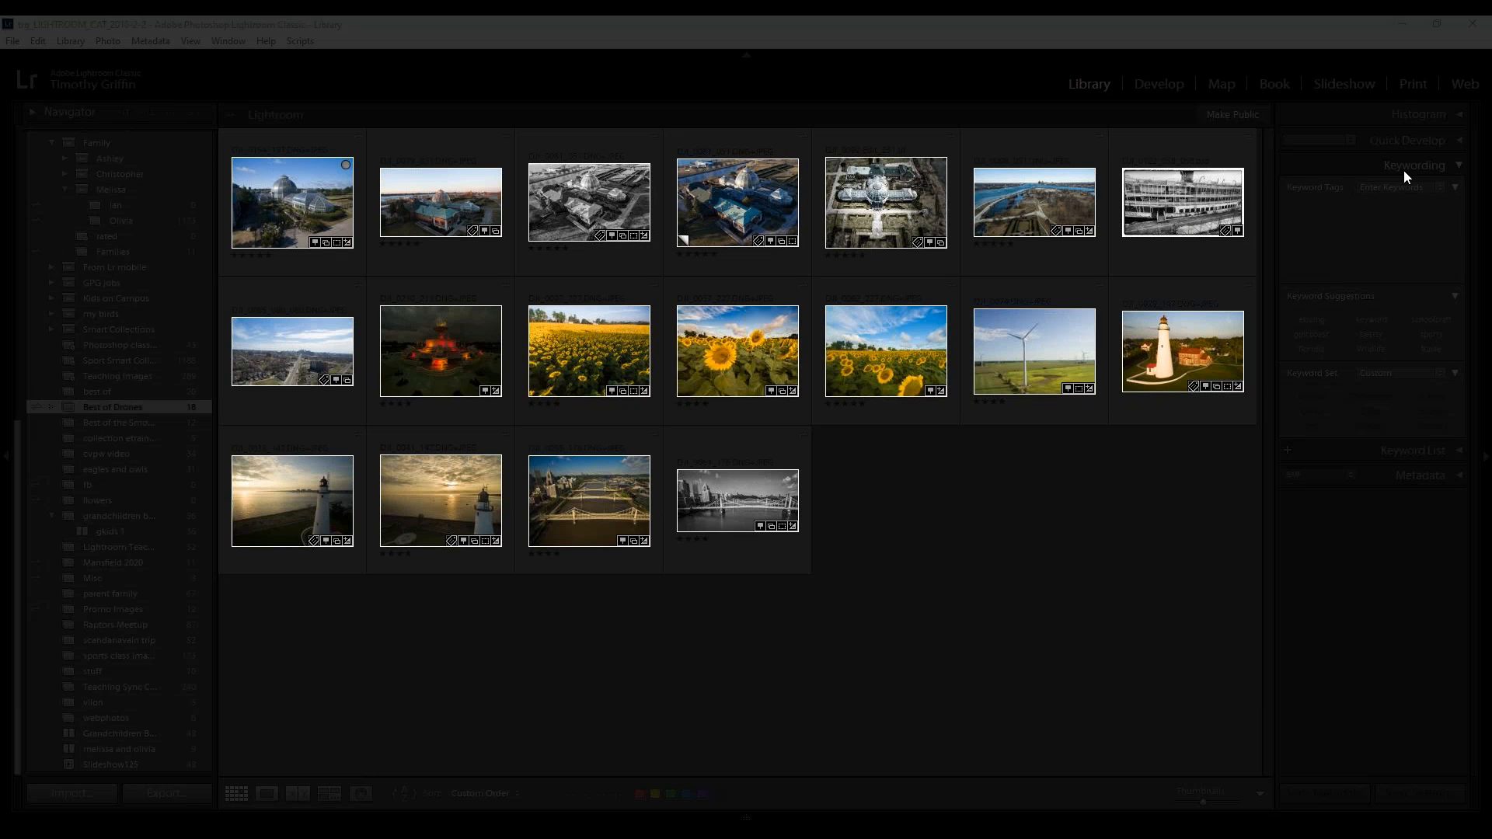
left_click(1326, 157)
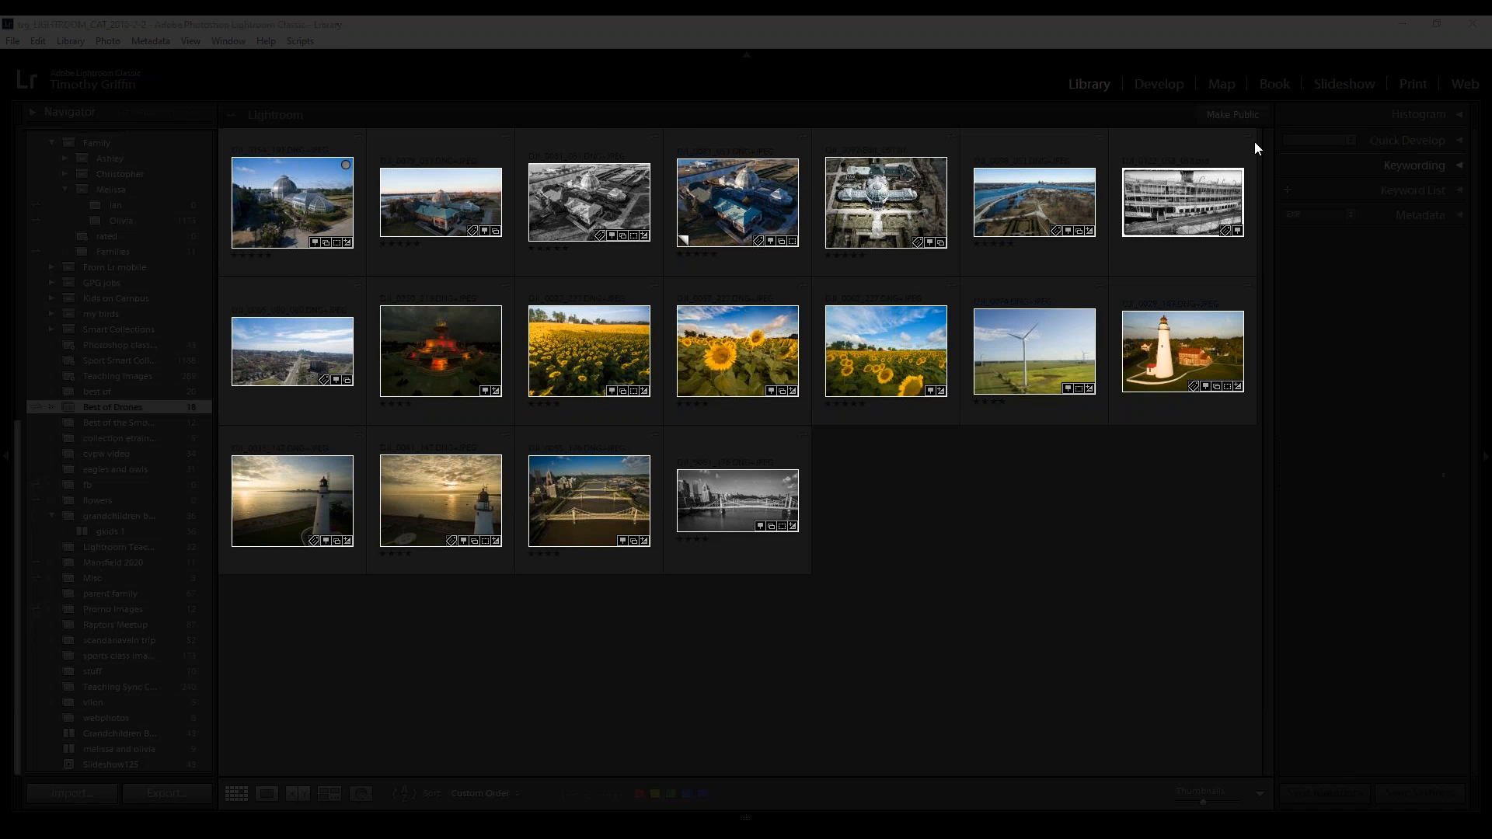
left_click(87, 140)
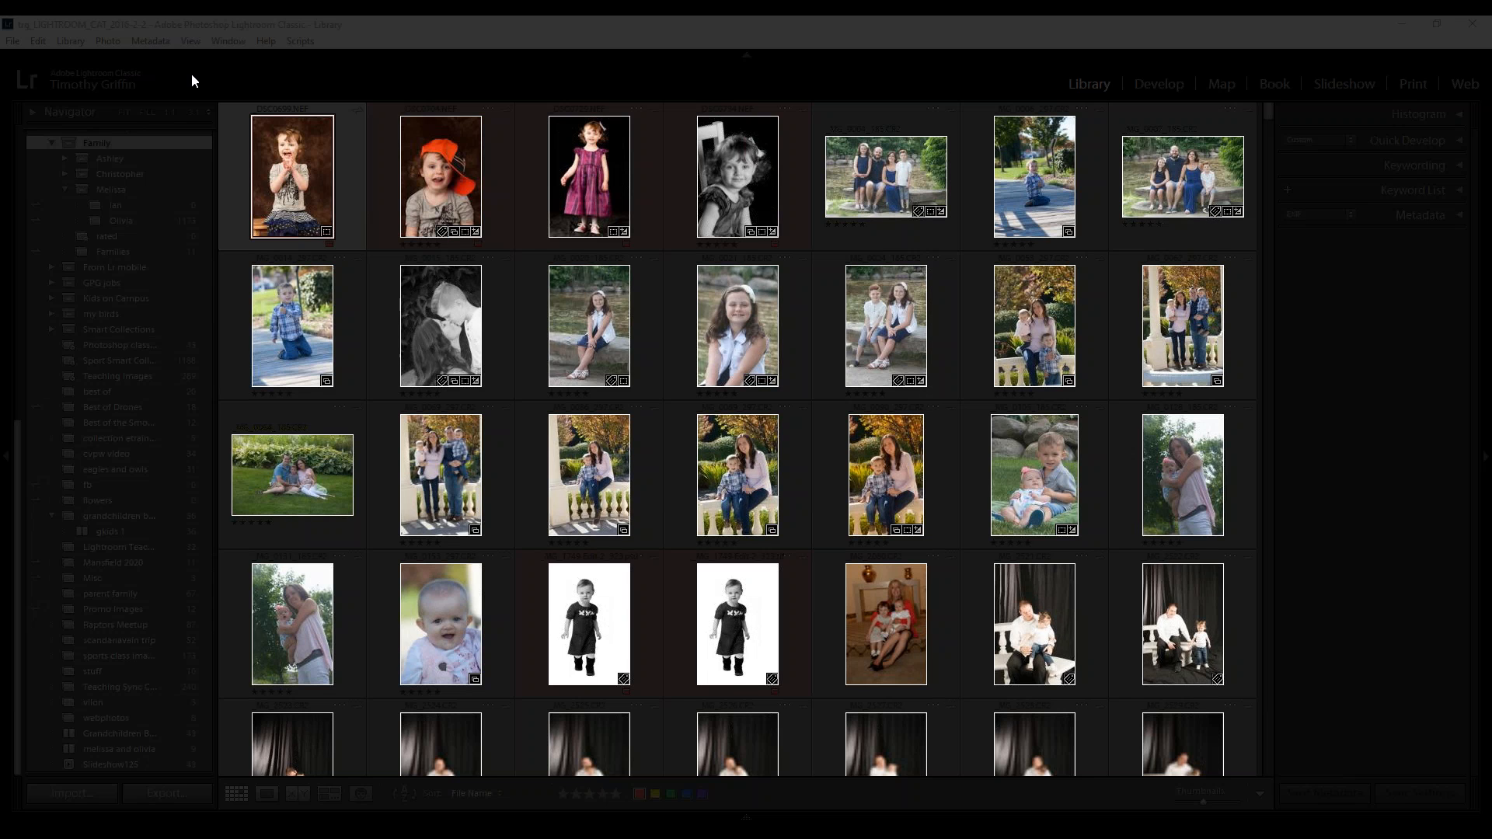
key("l")
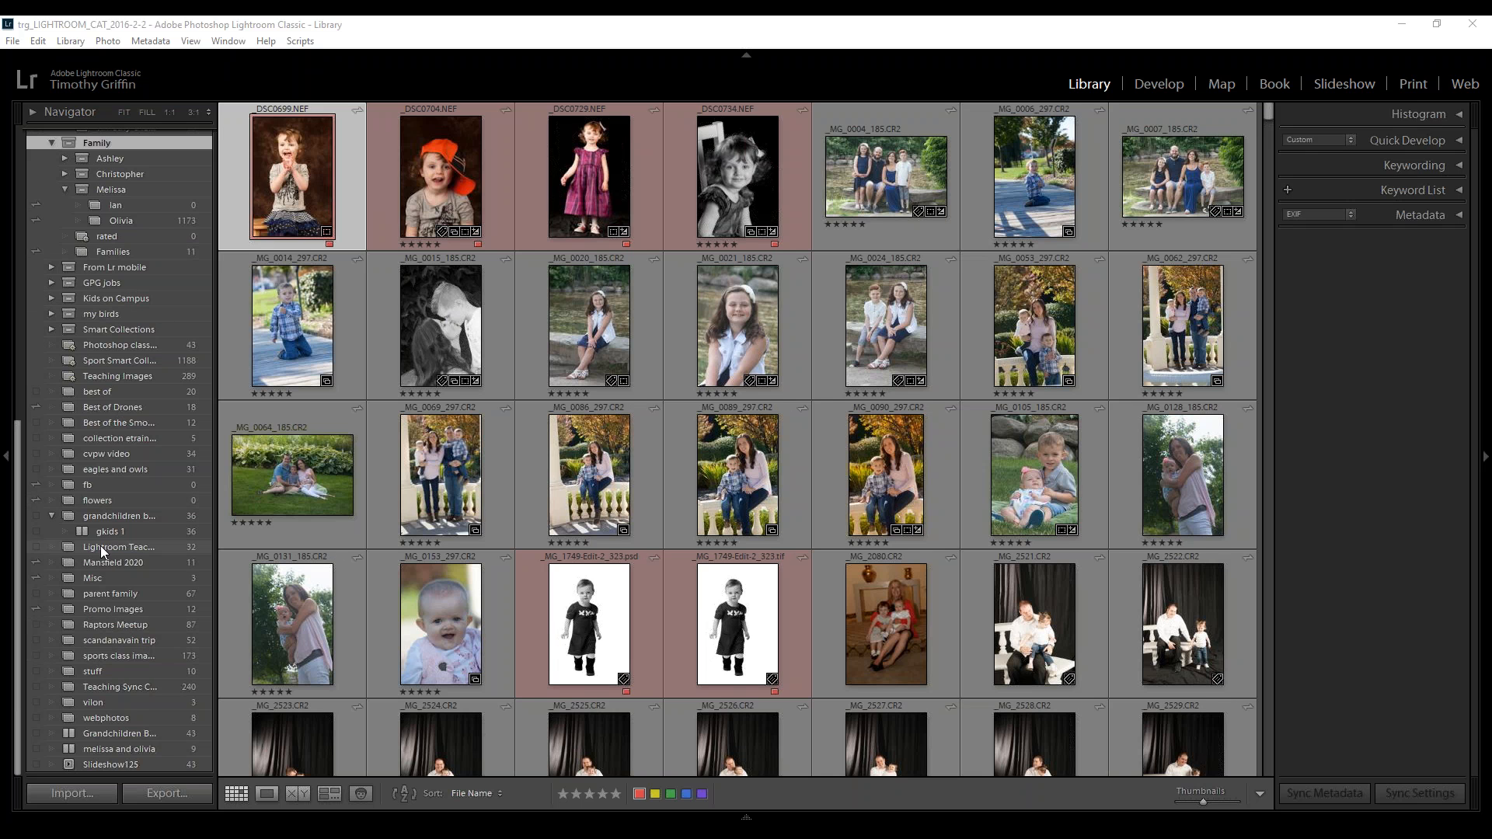
left_click(130, 408)
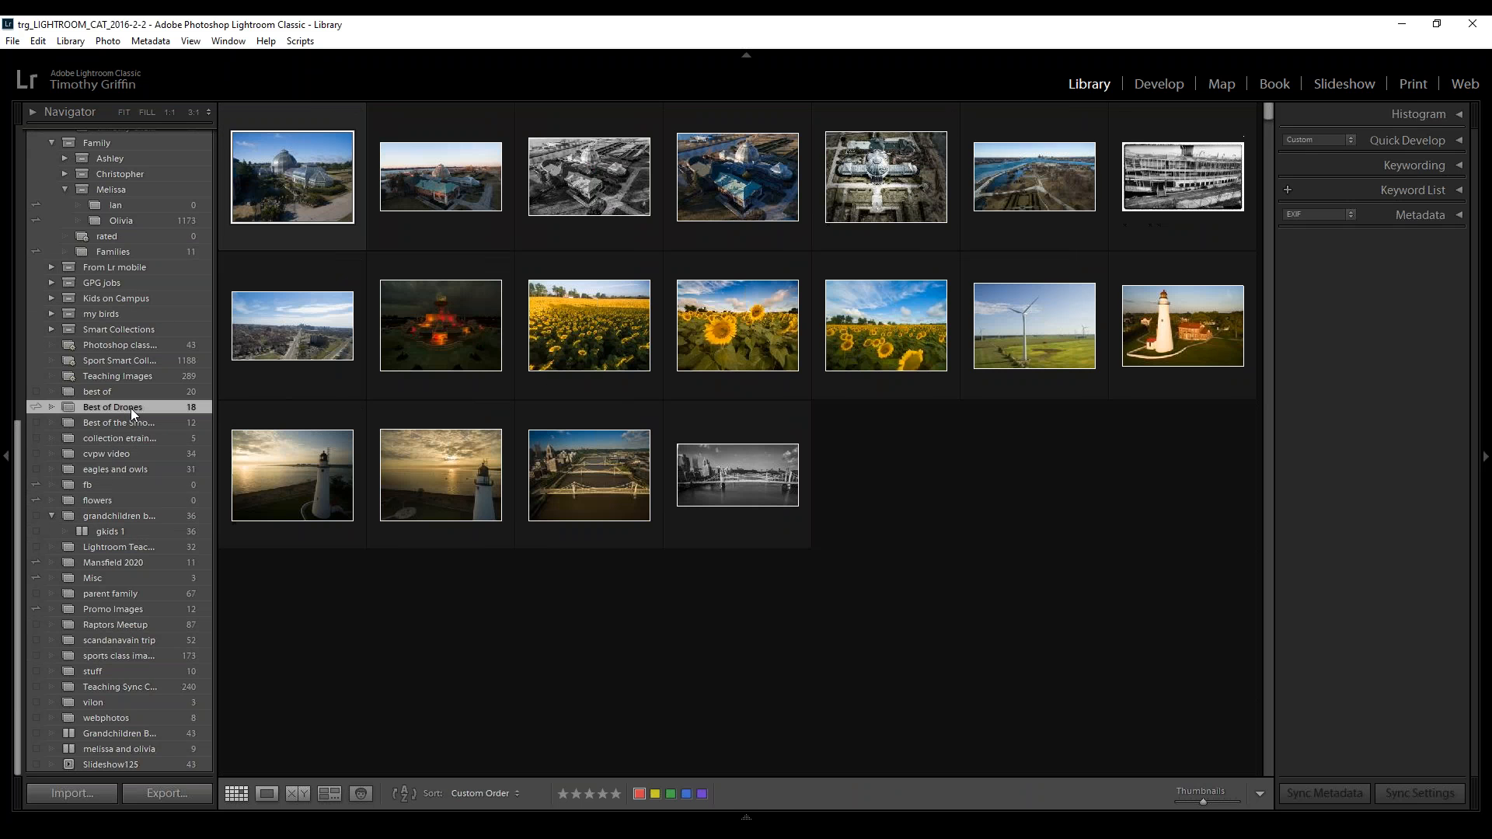
key("l")
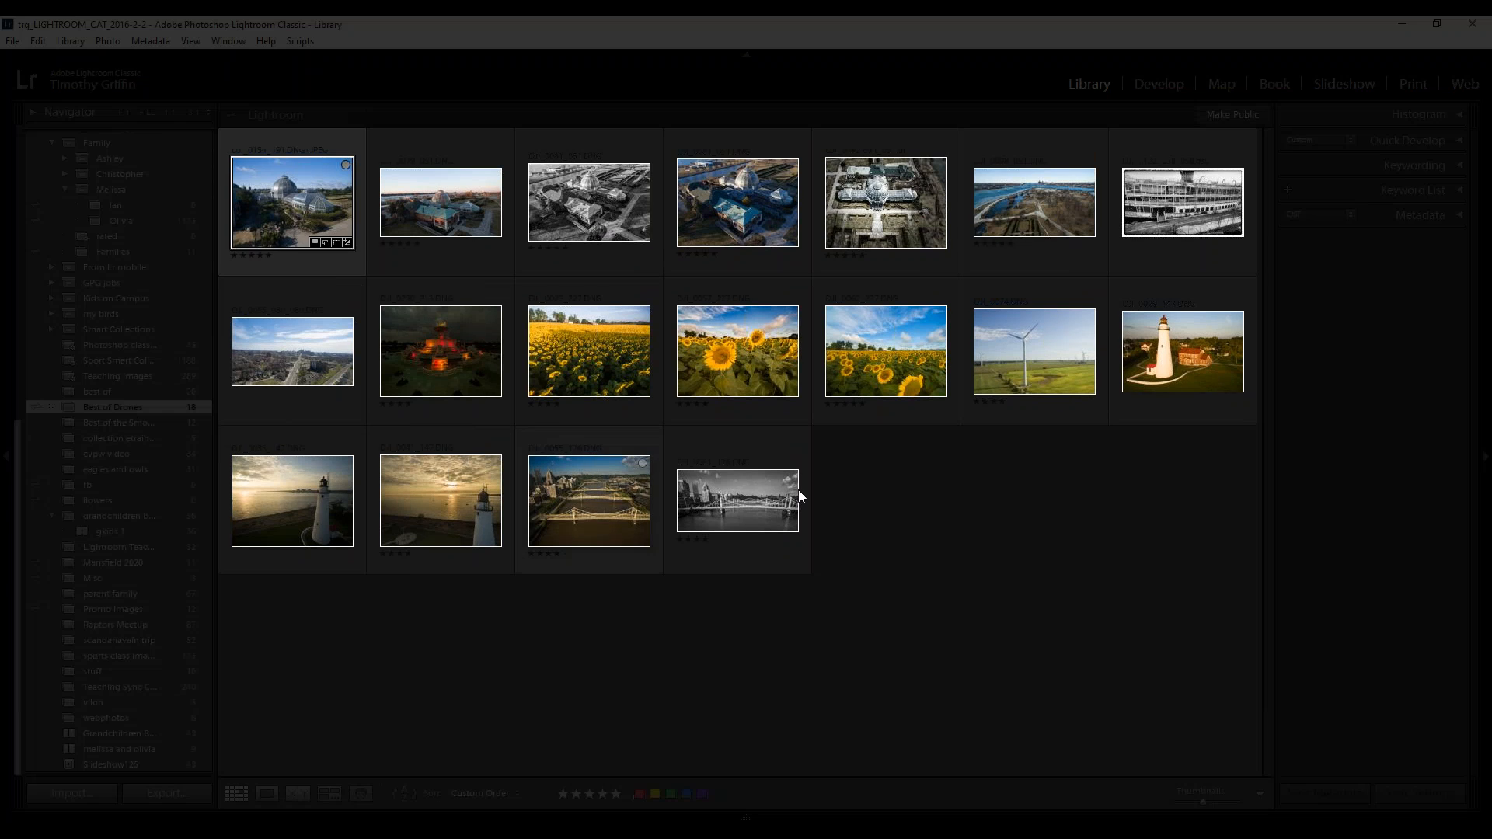
left_click(956, 496)
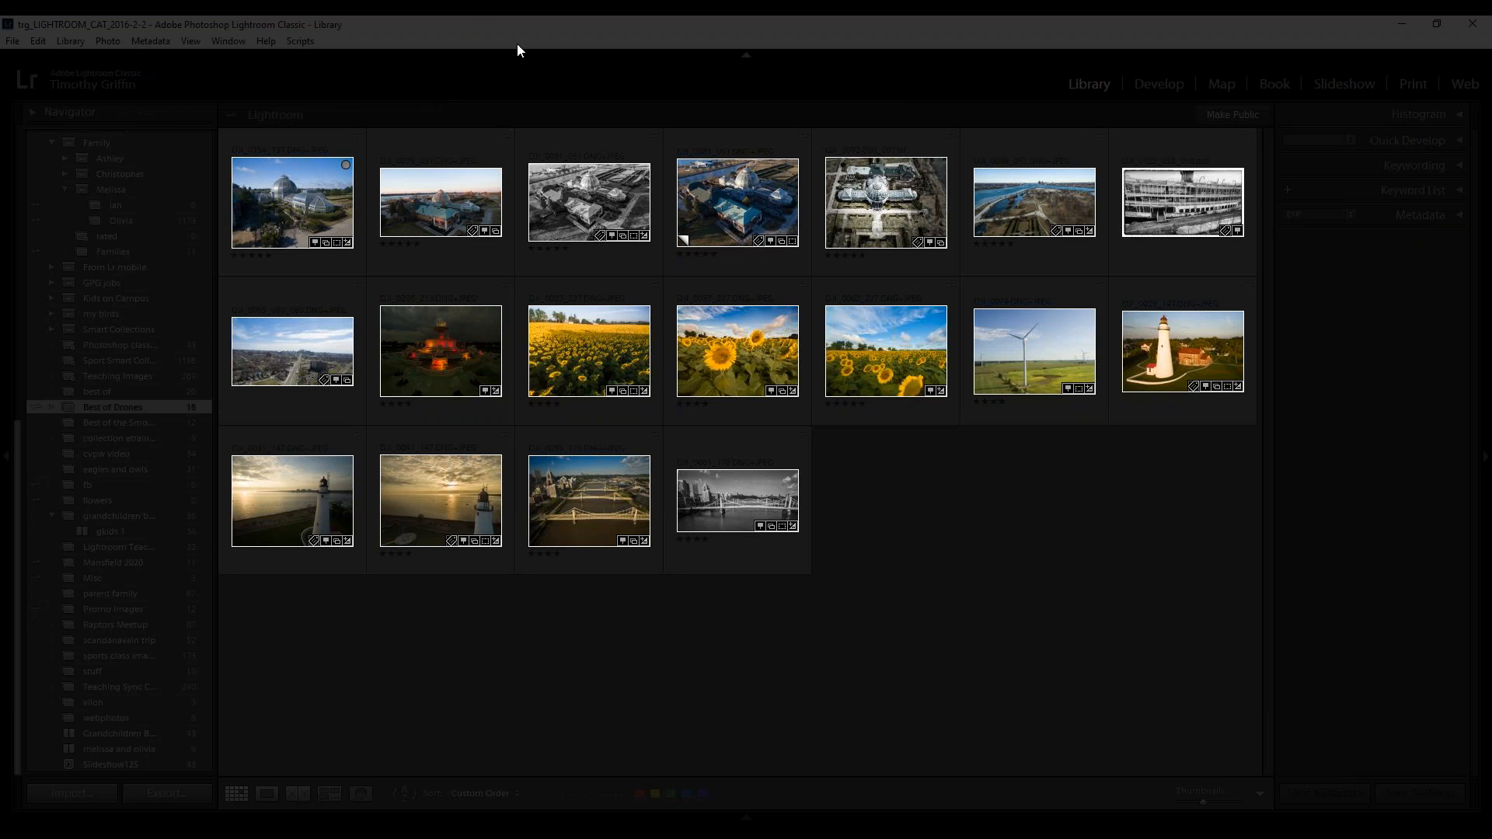
left_click(464, 15)
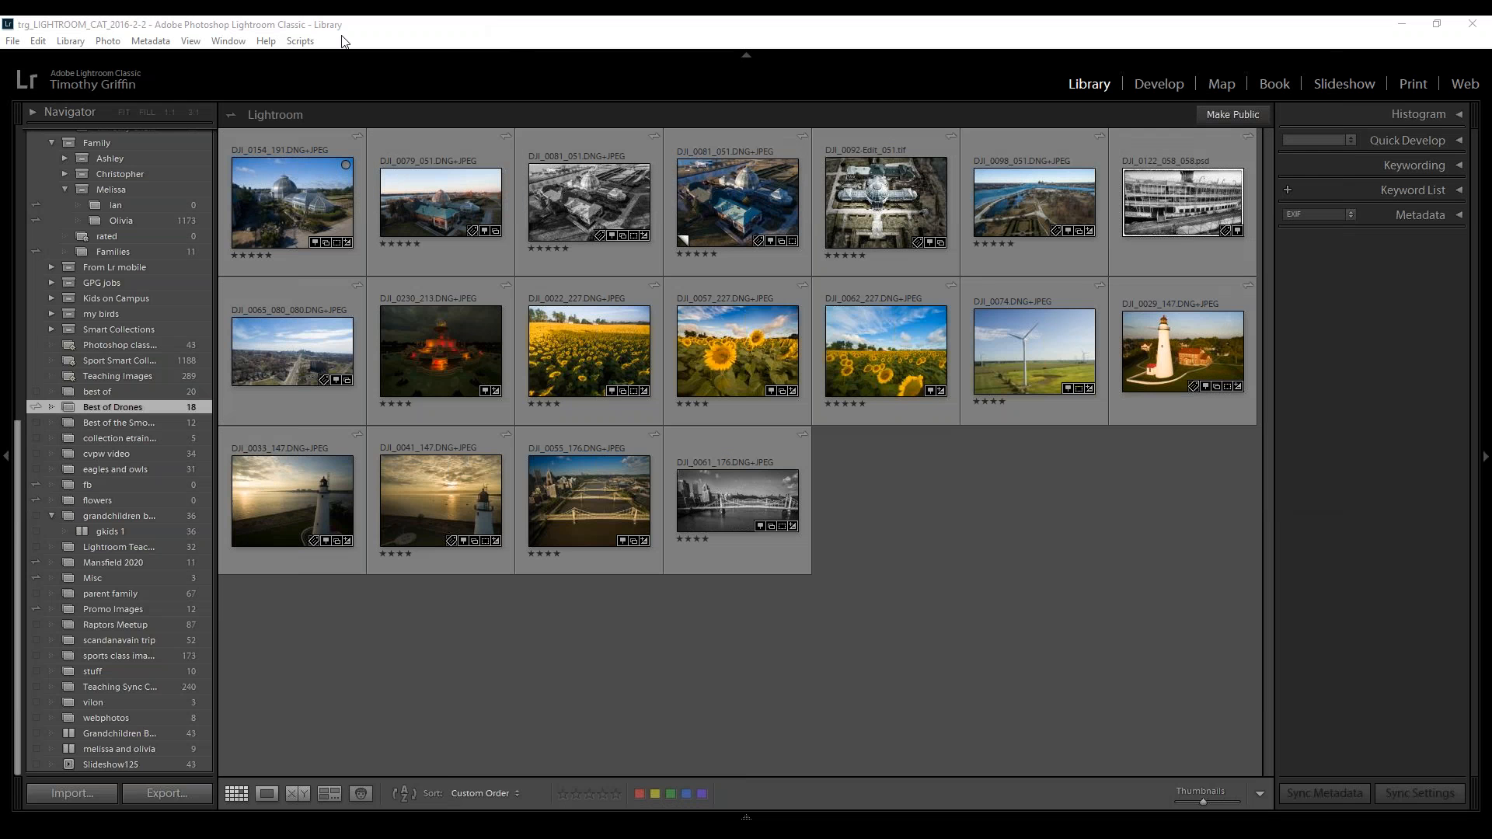
left_click(228, 42)
mouse_move(247, 128)
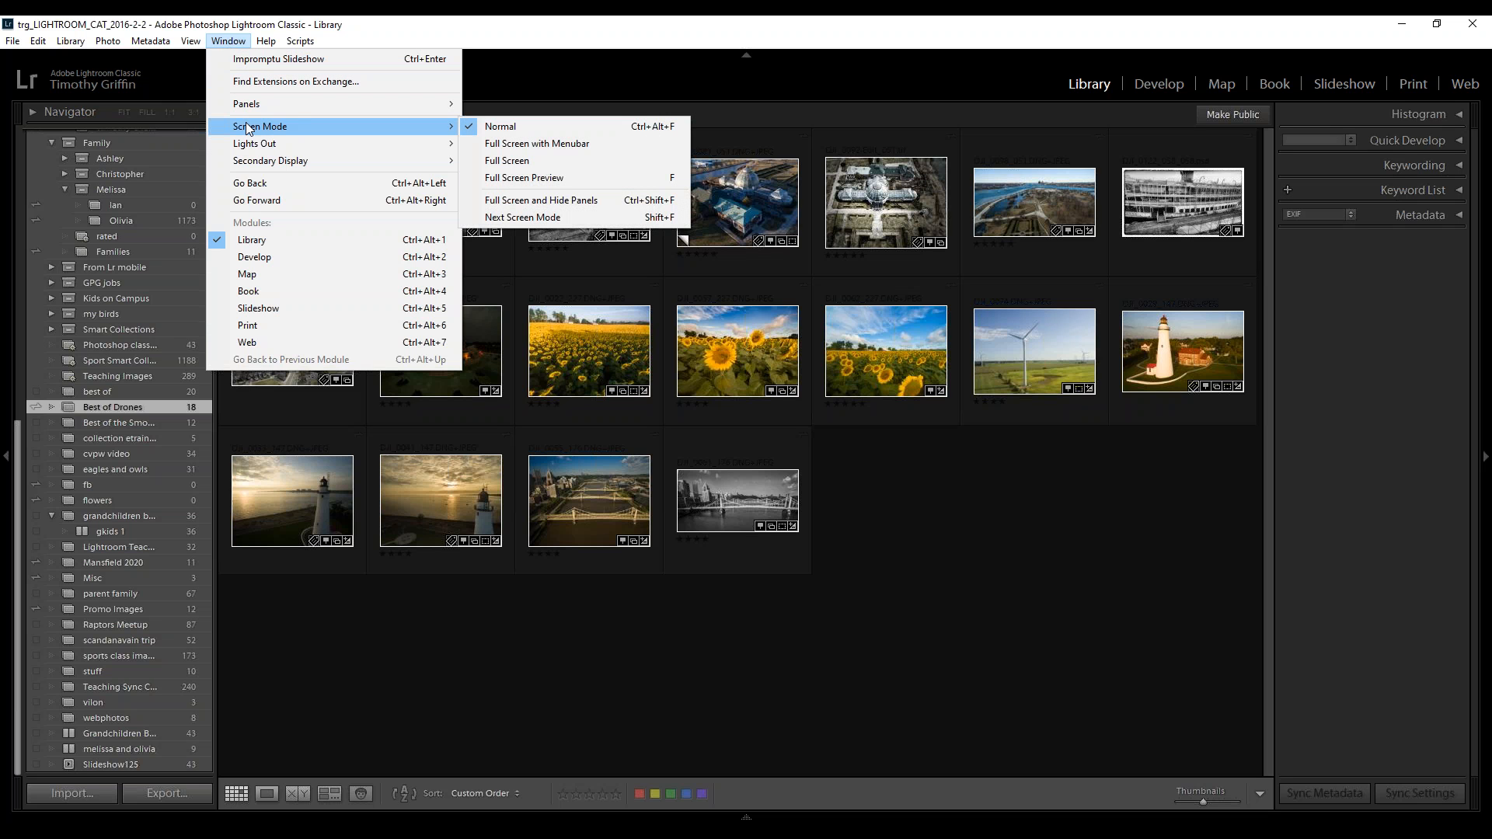
left_click(544, 78)
key("l")
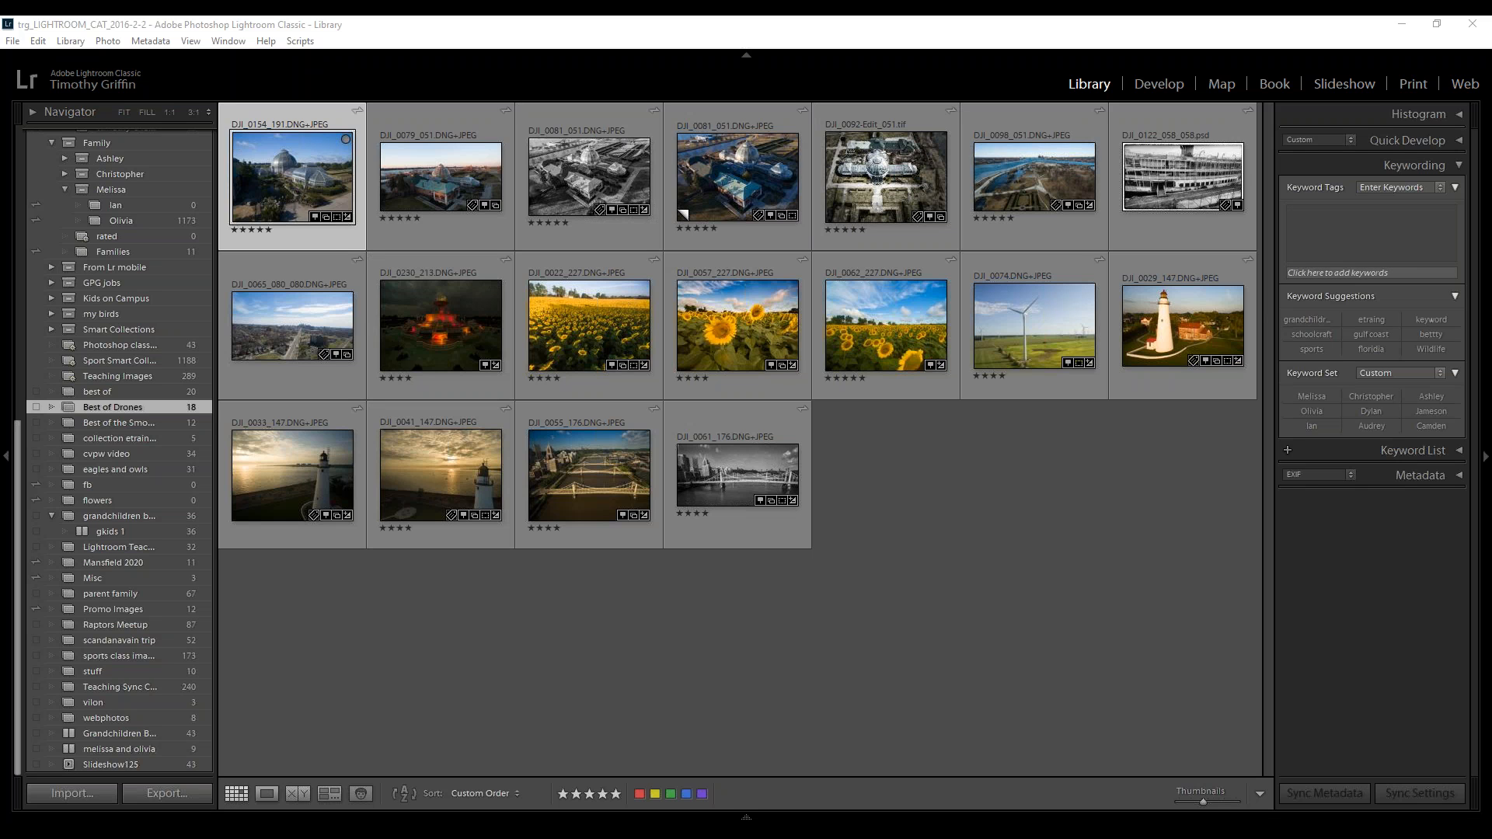
left_click(1397, 273)
left_click(1397, 275)
left_click(1397, 271)
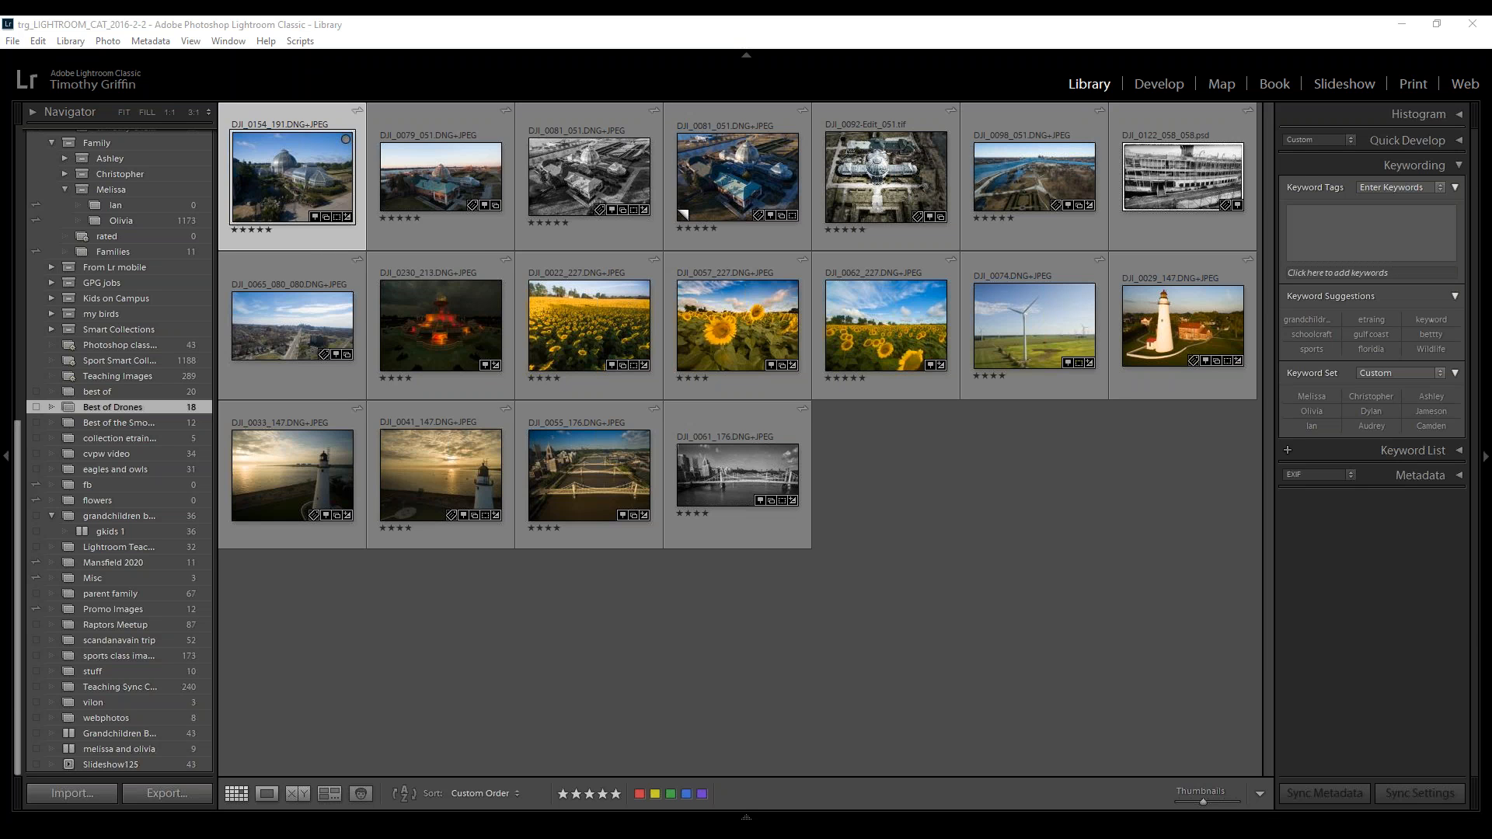
left_click(440, 177)
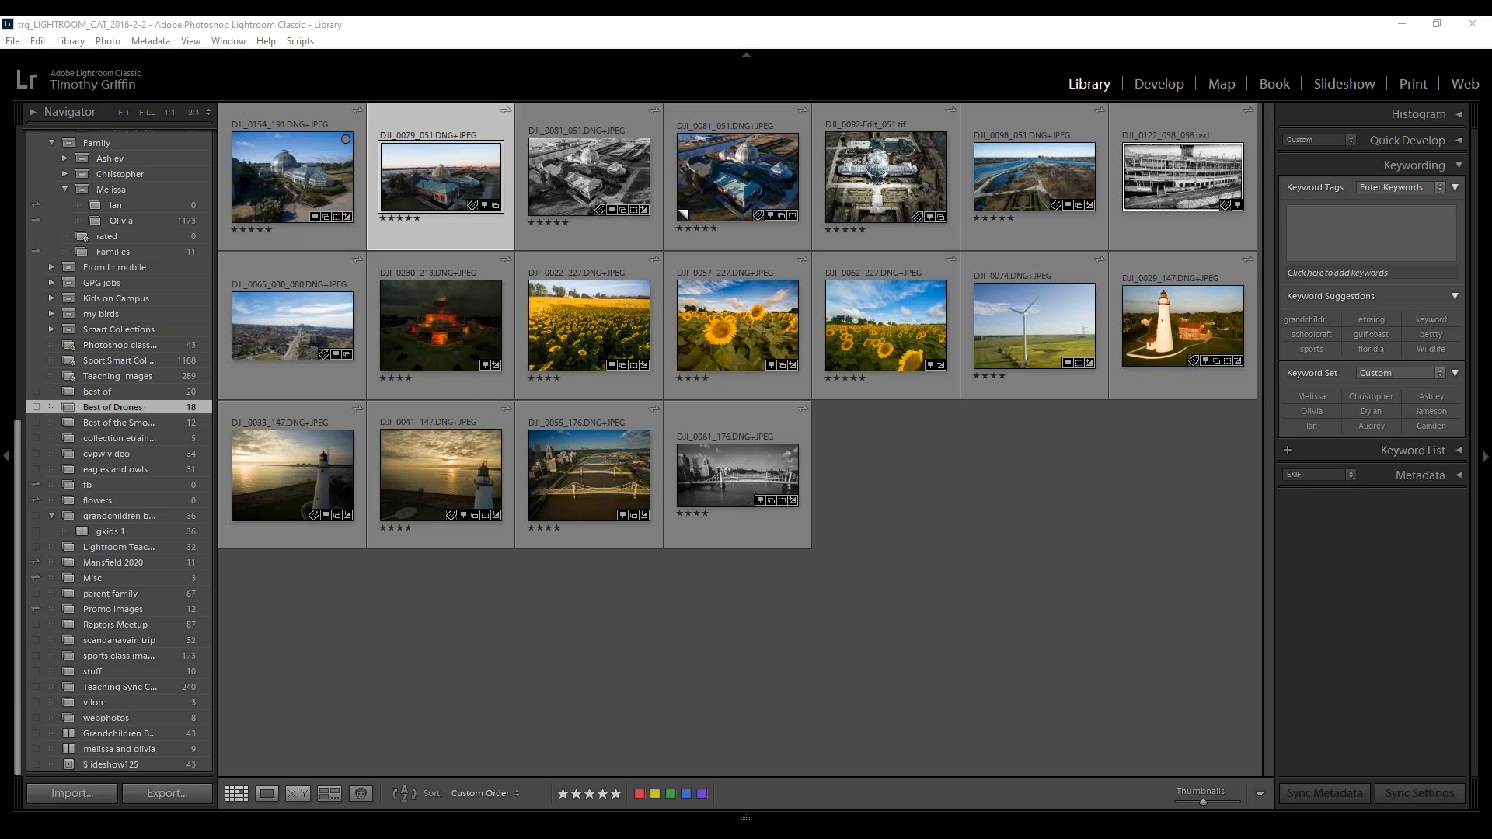
key("b")
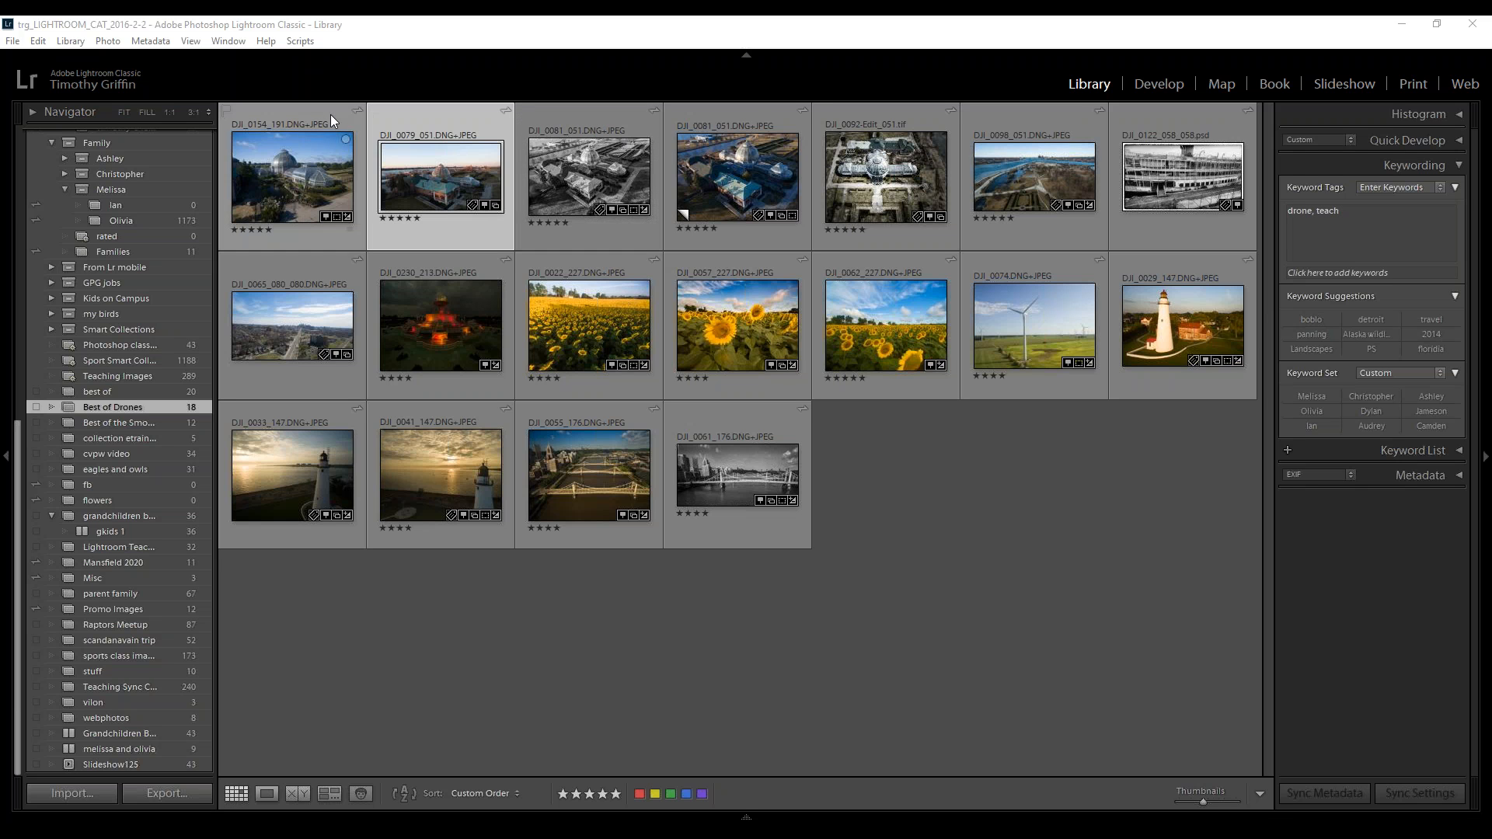
Add the keyword Belle Isle to the second photo, DJI_0079_051, alongside its keywords drone and teach
left_click(301, 152)
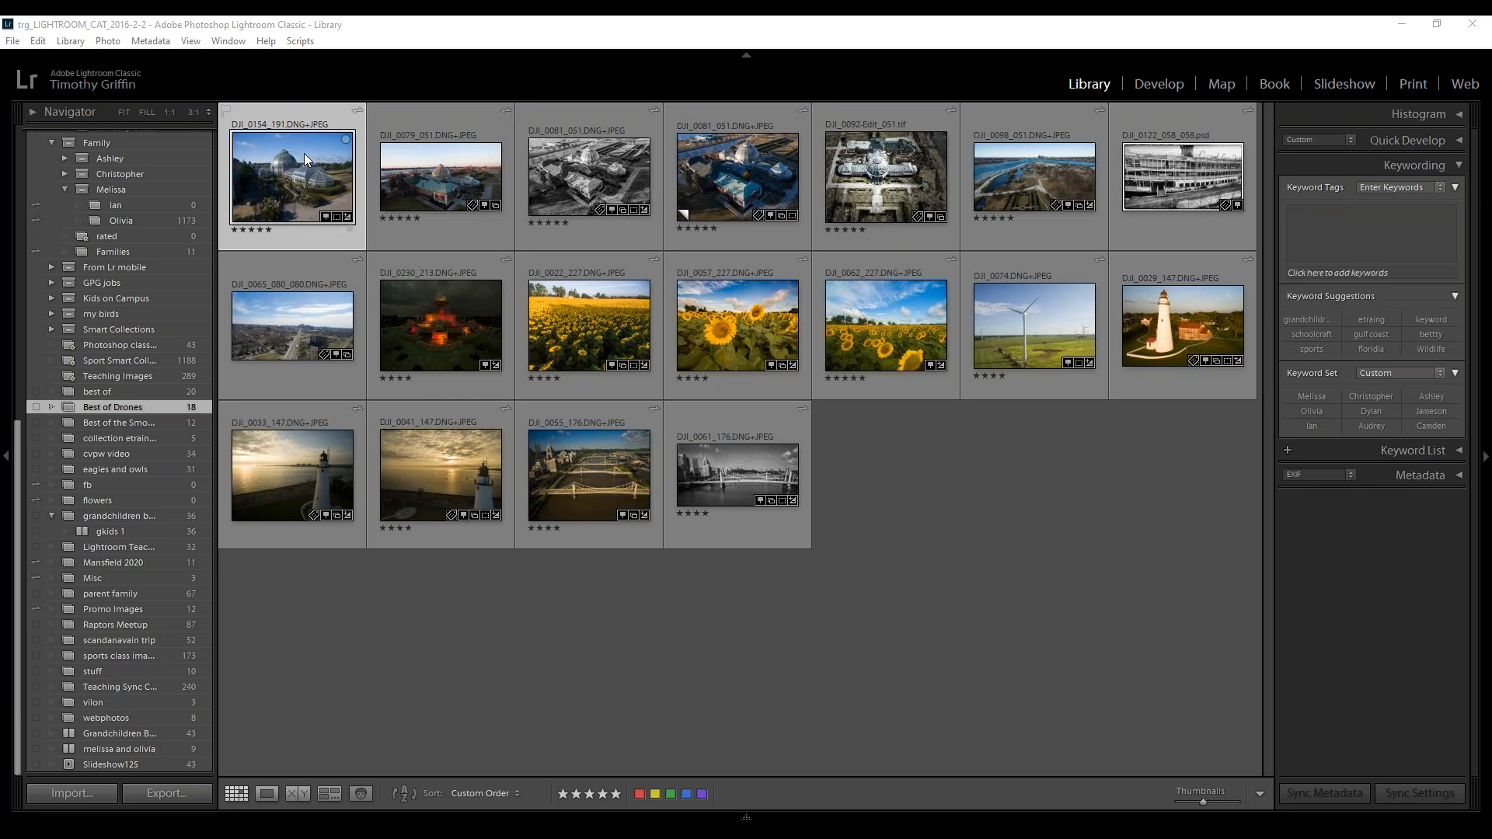
left_click(441, 157)
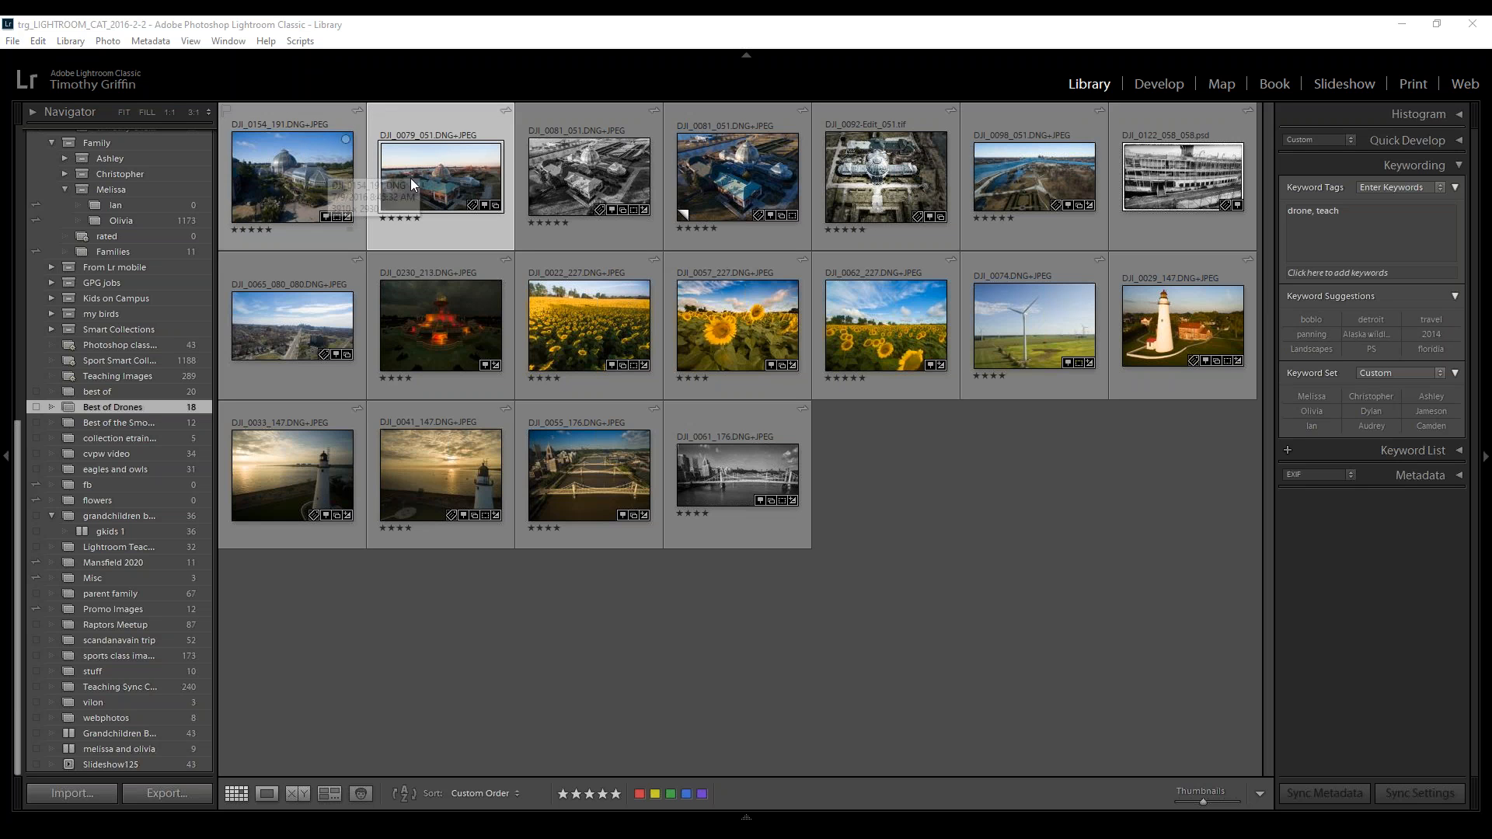
left_click(1353, 211)
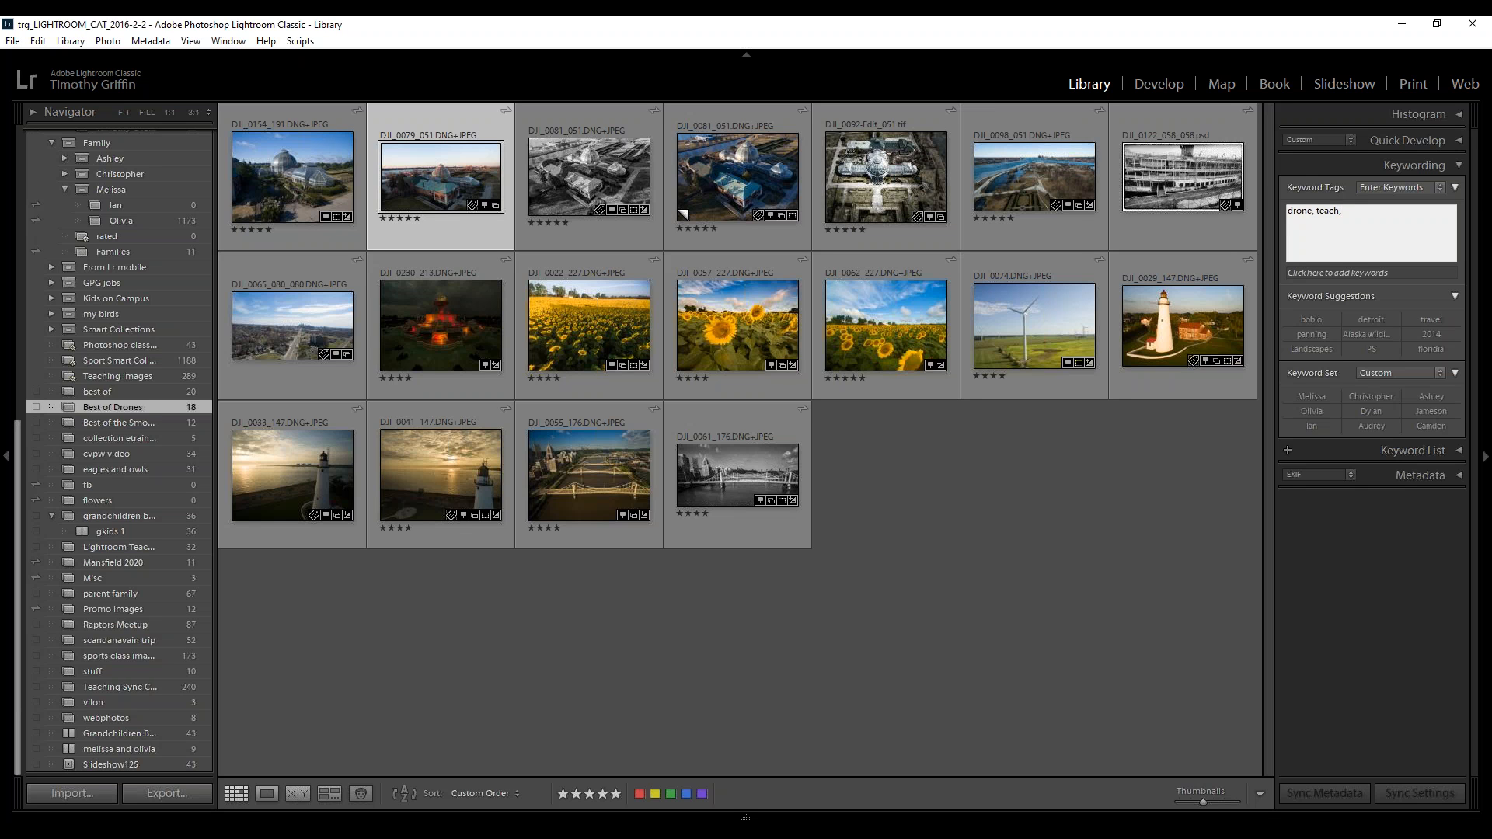
type(",B")
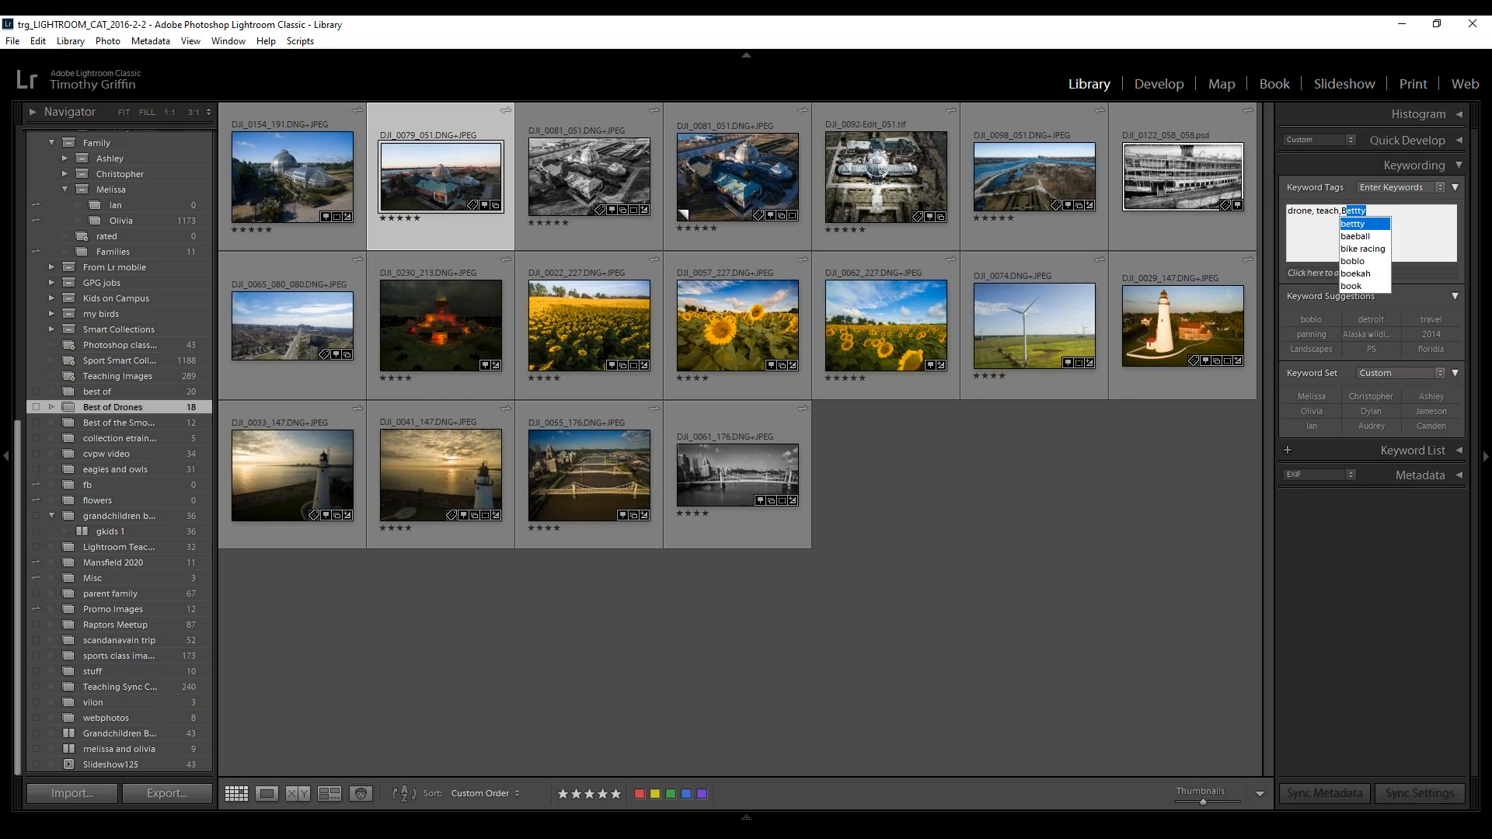
type("elle")
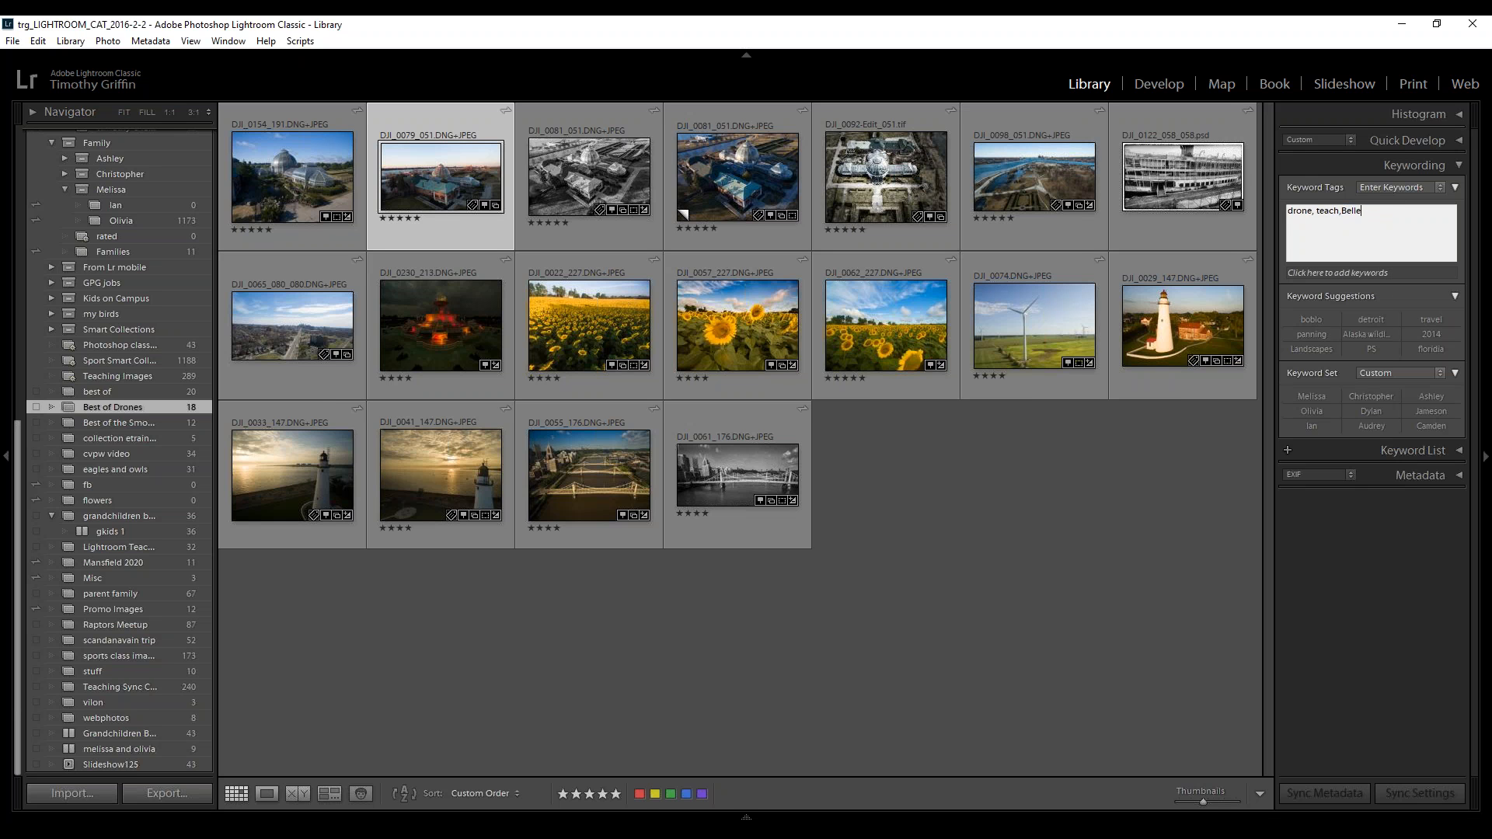
type(" Isle")
key("Return")
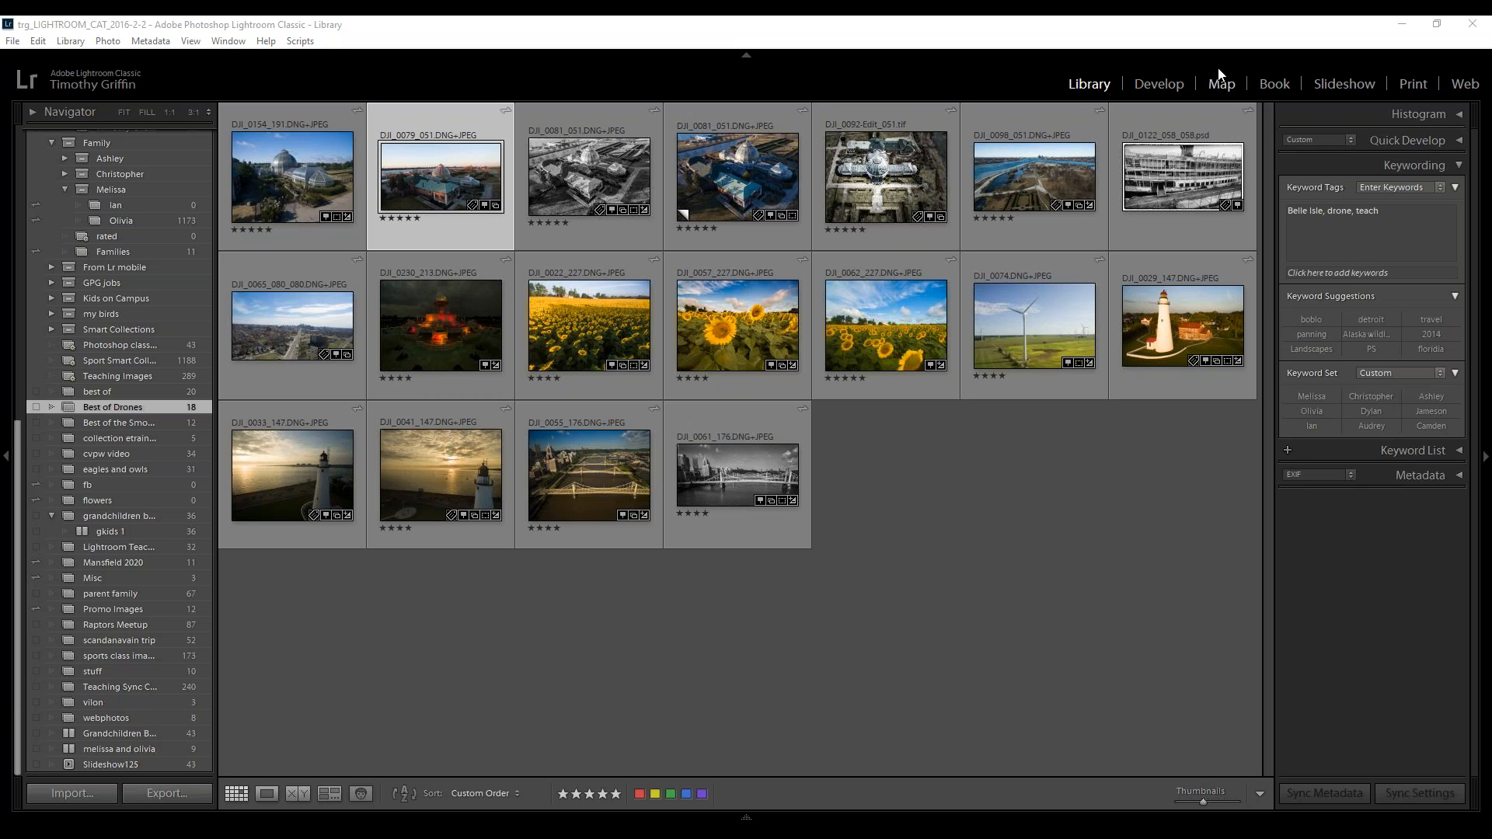
Select the first six photos of the collection together with the dark photo DJI_0230_213
left_click(614, 151)
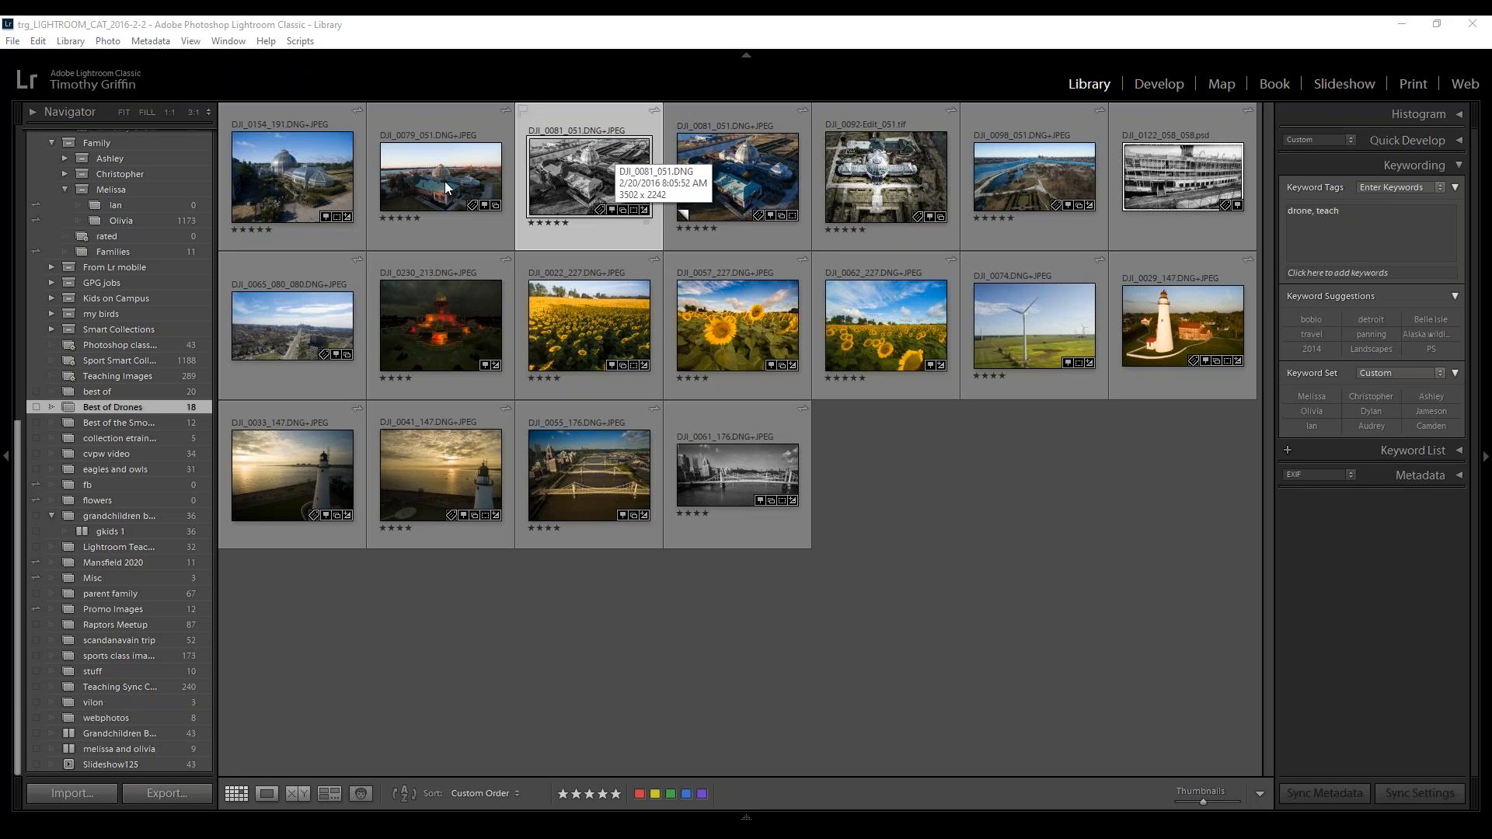
left_click(419, 176)
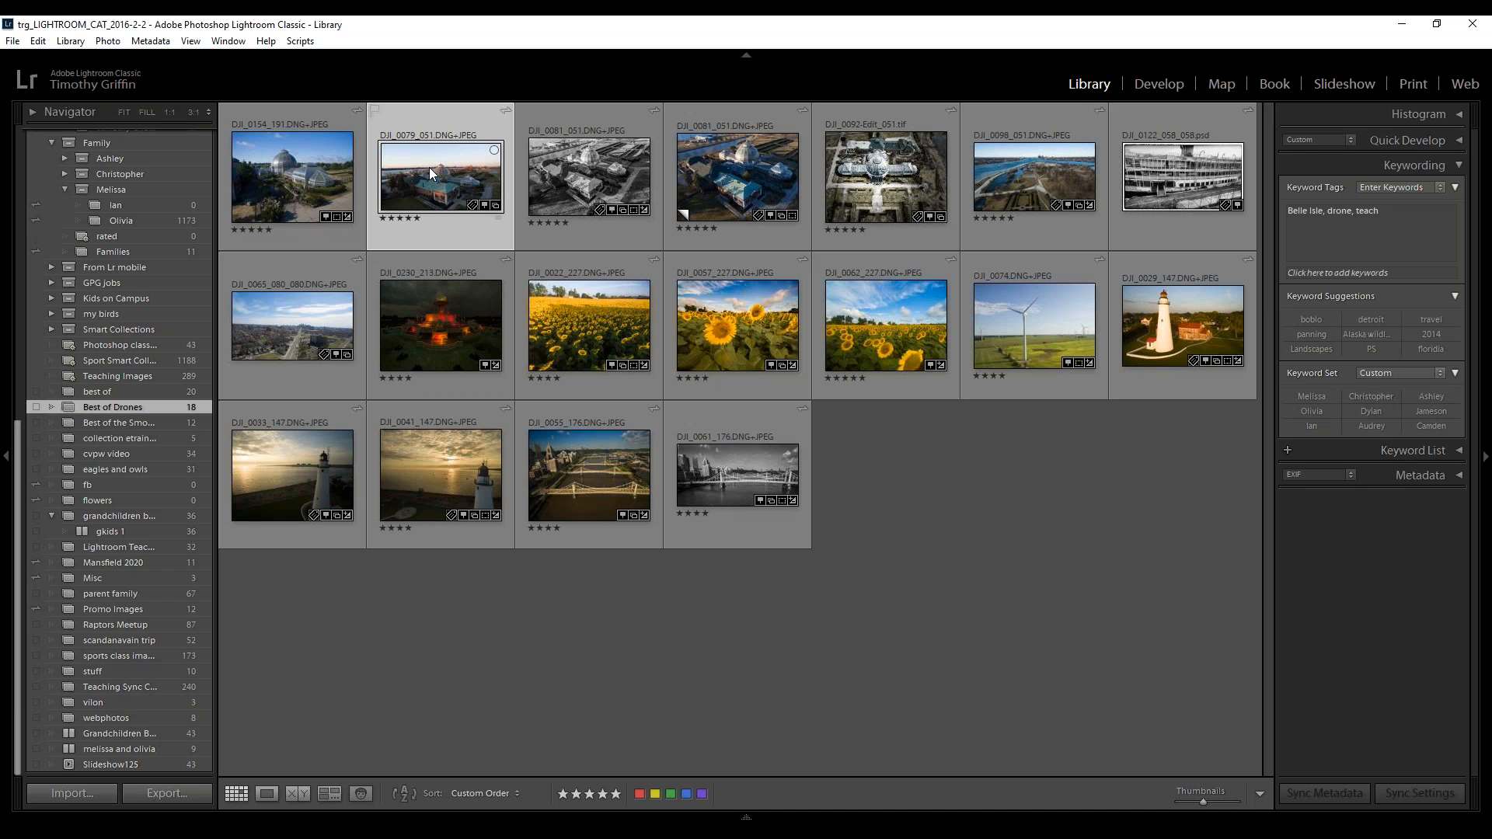
left_click(319, 169, "ctrl")
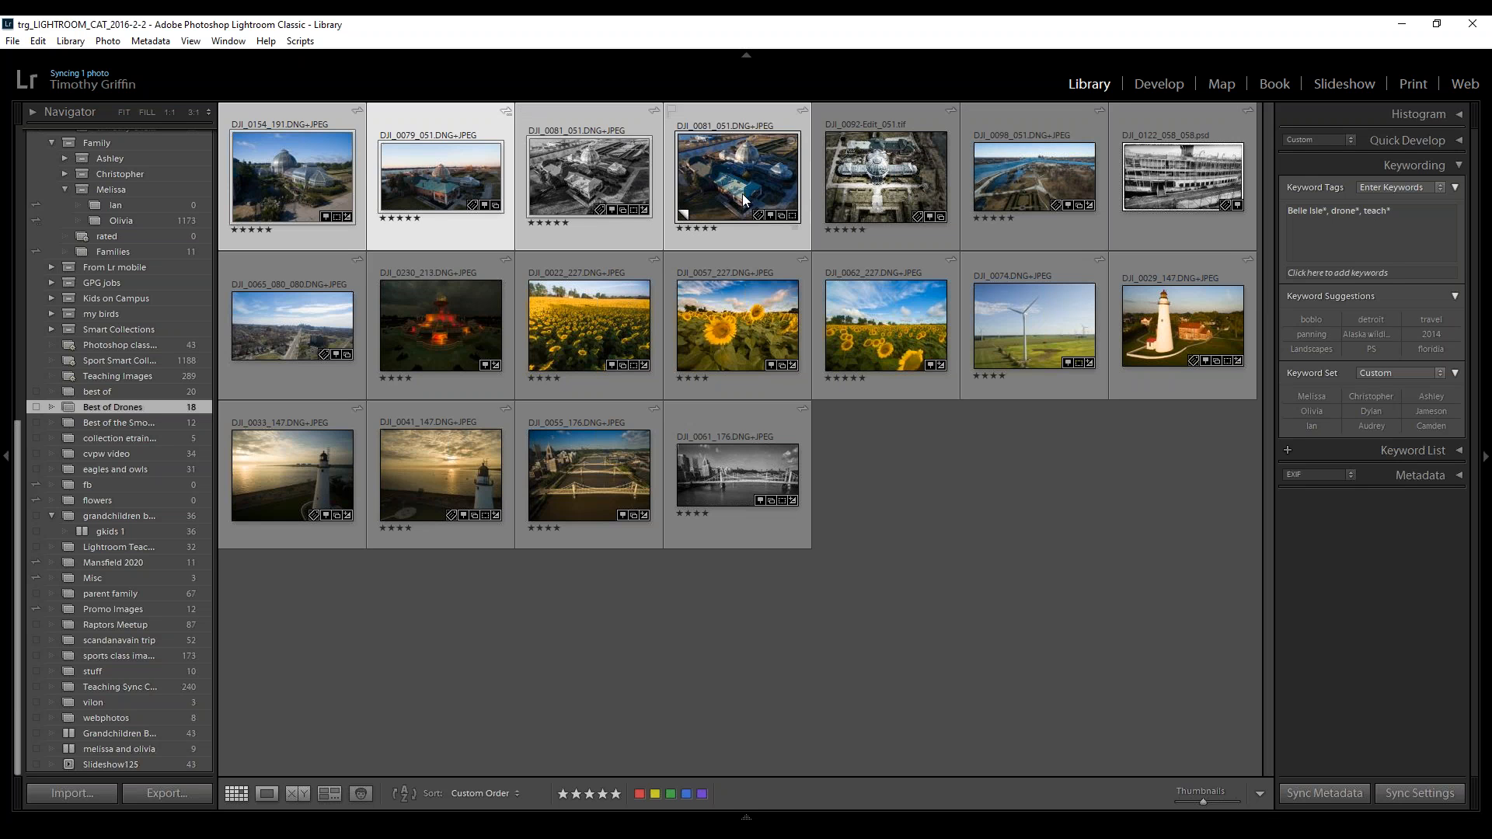
left_click(865, 170, "ctrl")
left_click(1002, 190, "ctrl")
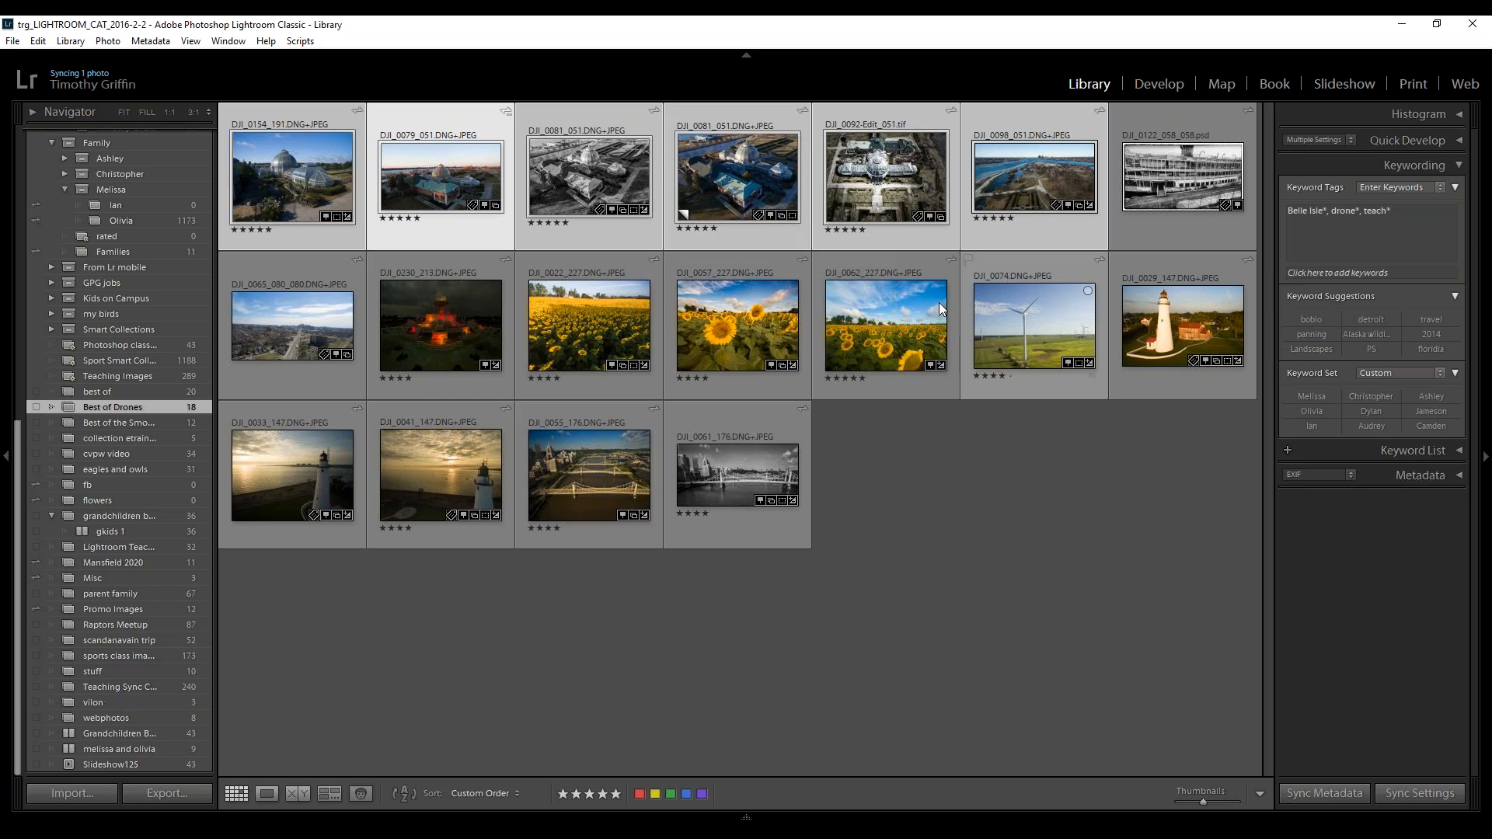
left_click(455, 325, "ctrl")
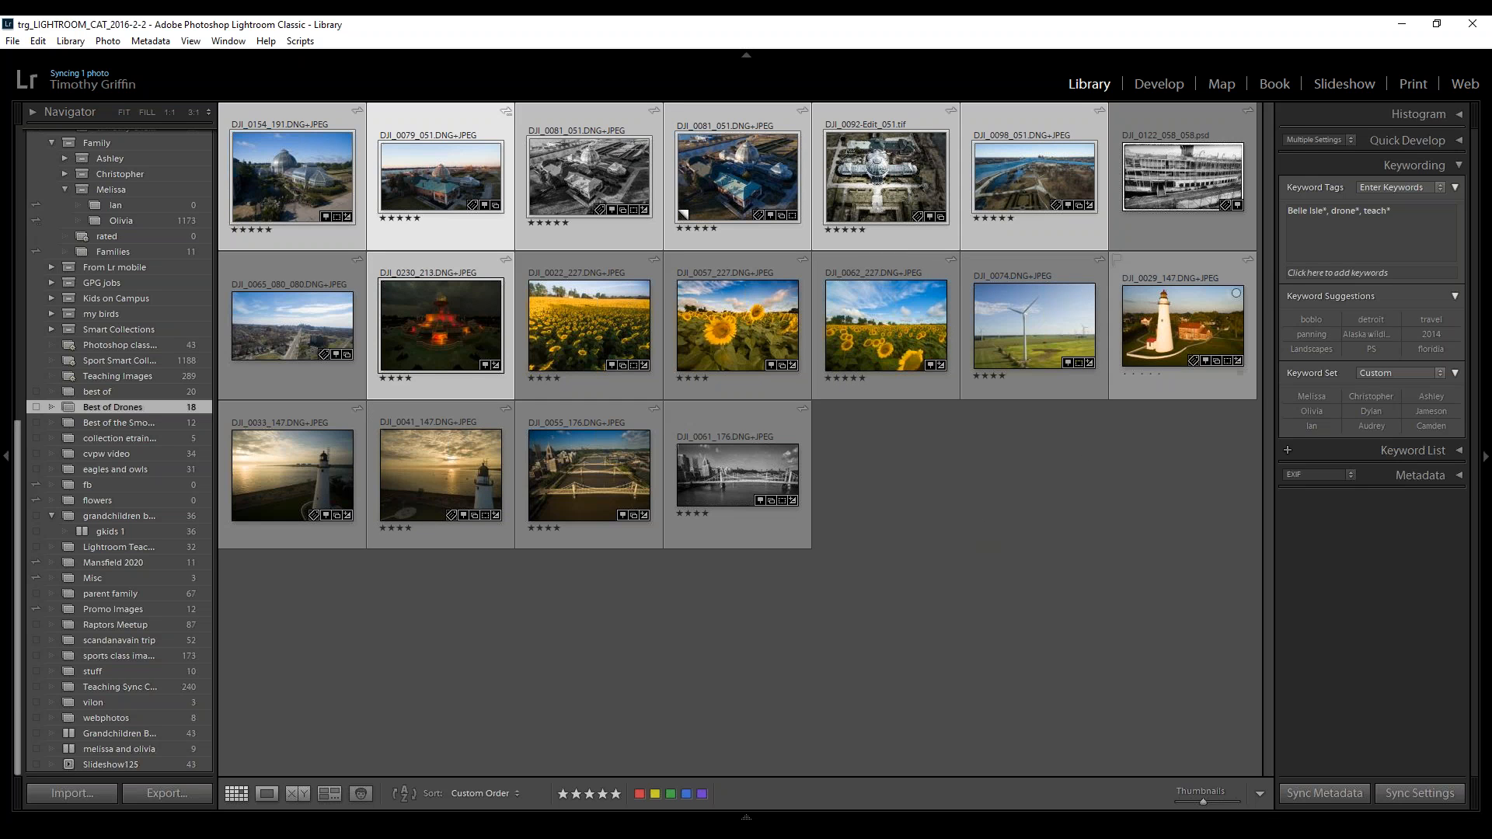
Apply the keyword Belle Isle to all selected photos by removing the asterisk after it in the keyword tags
left_click(1329, 212)
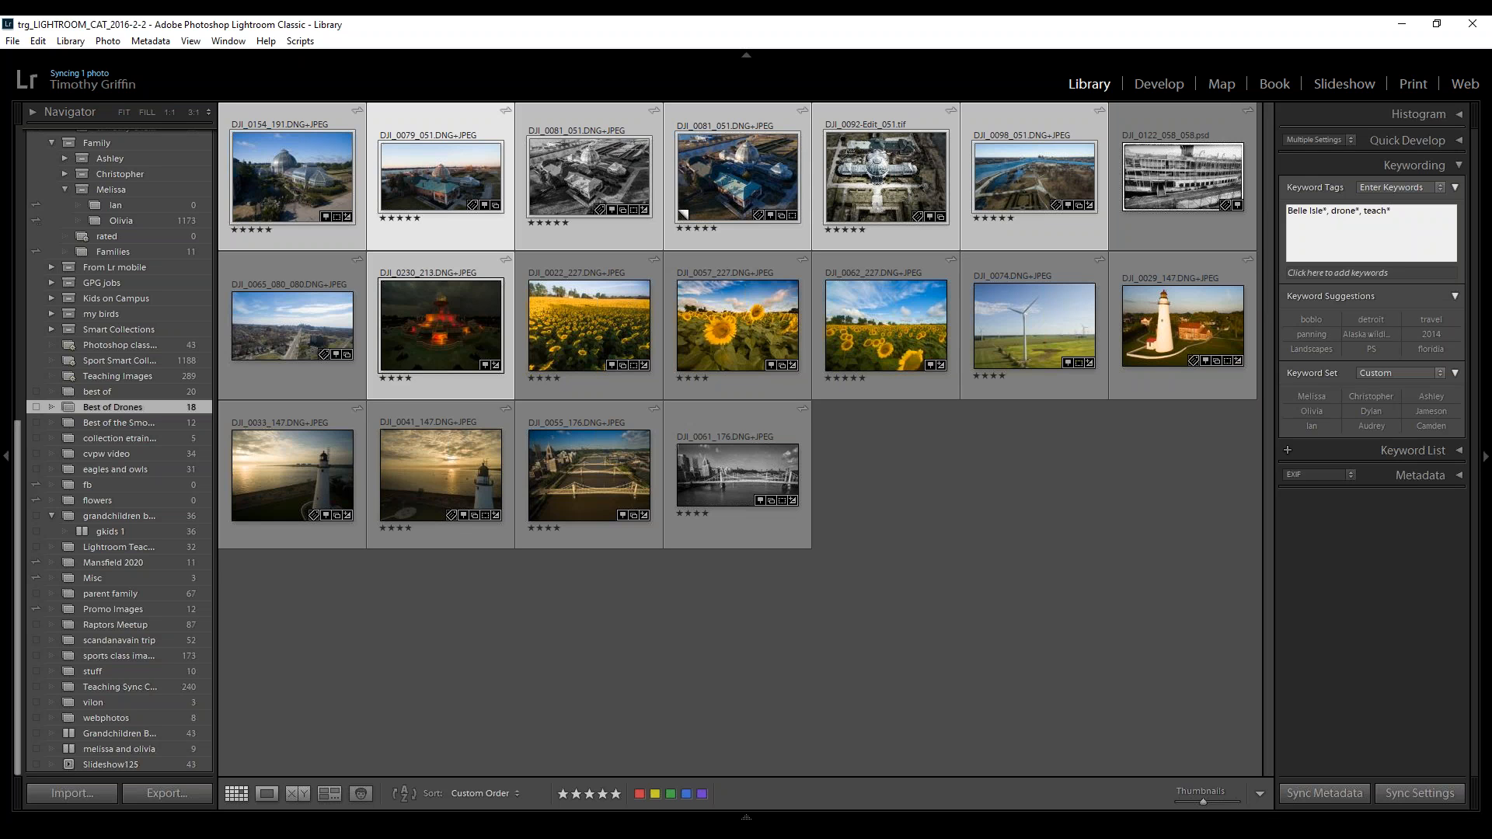
key("BackSpace")
key("BackSpace")
type(",")
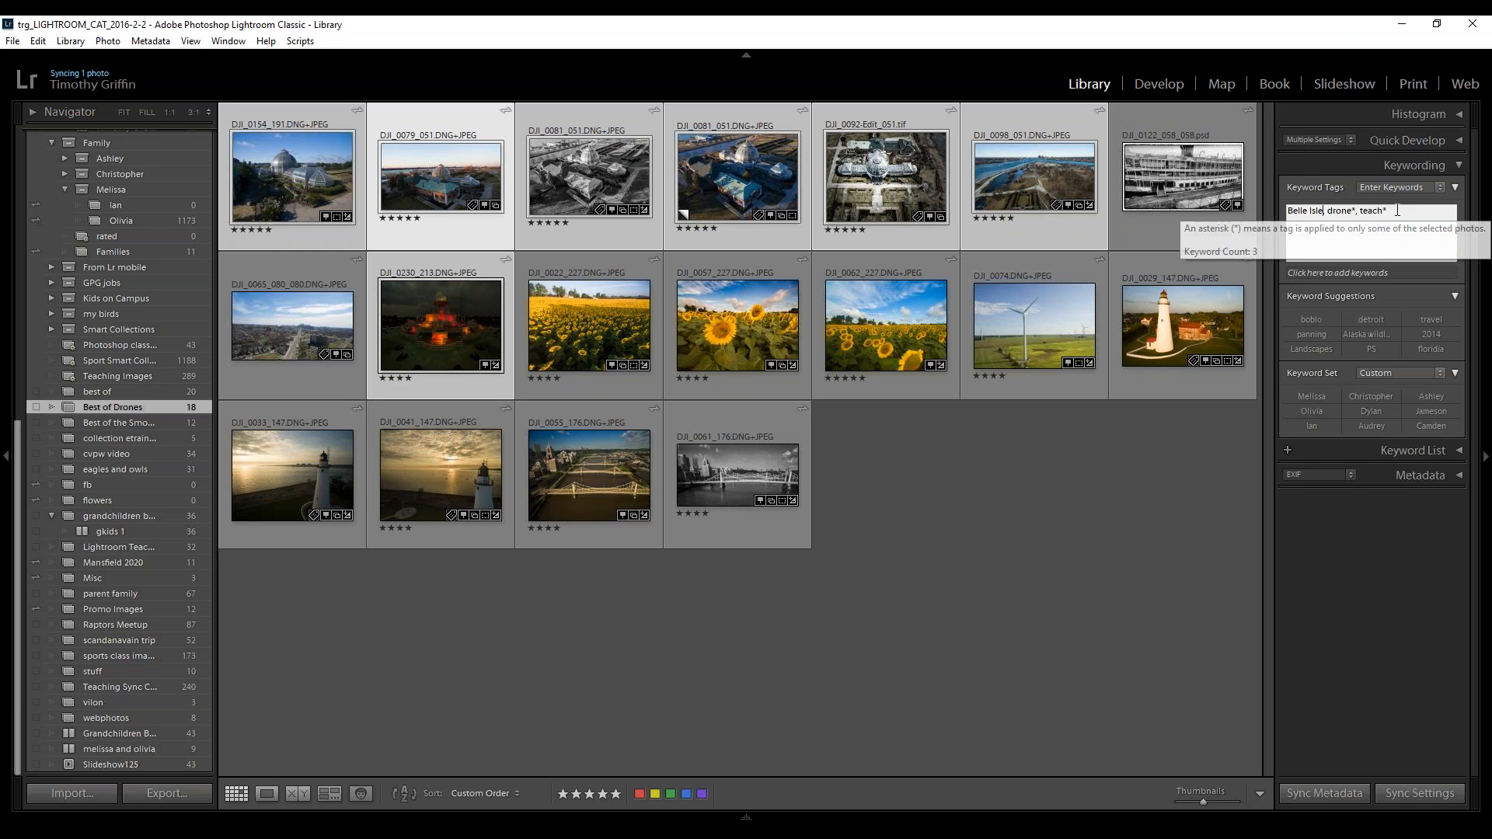
key("Return")
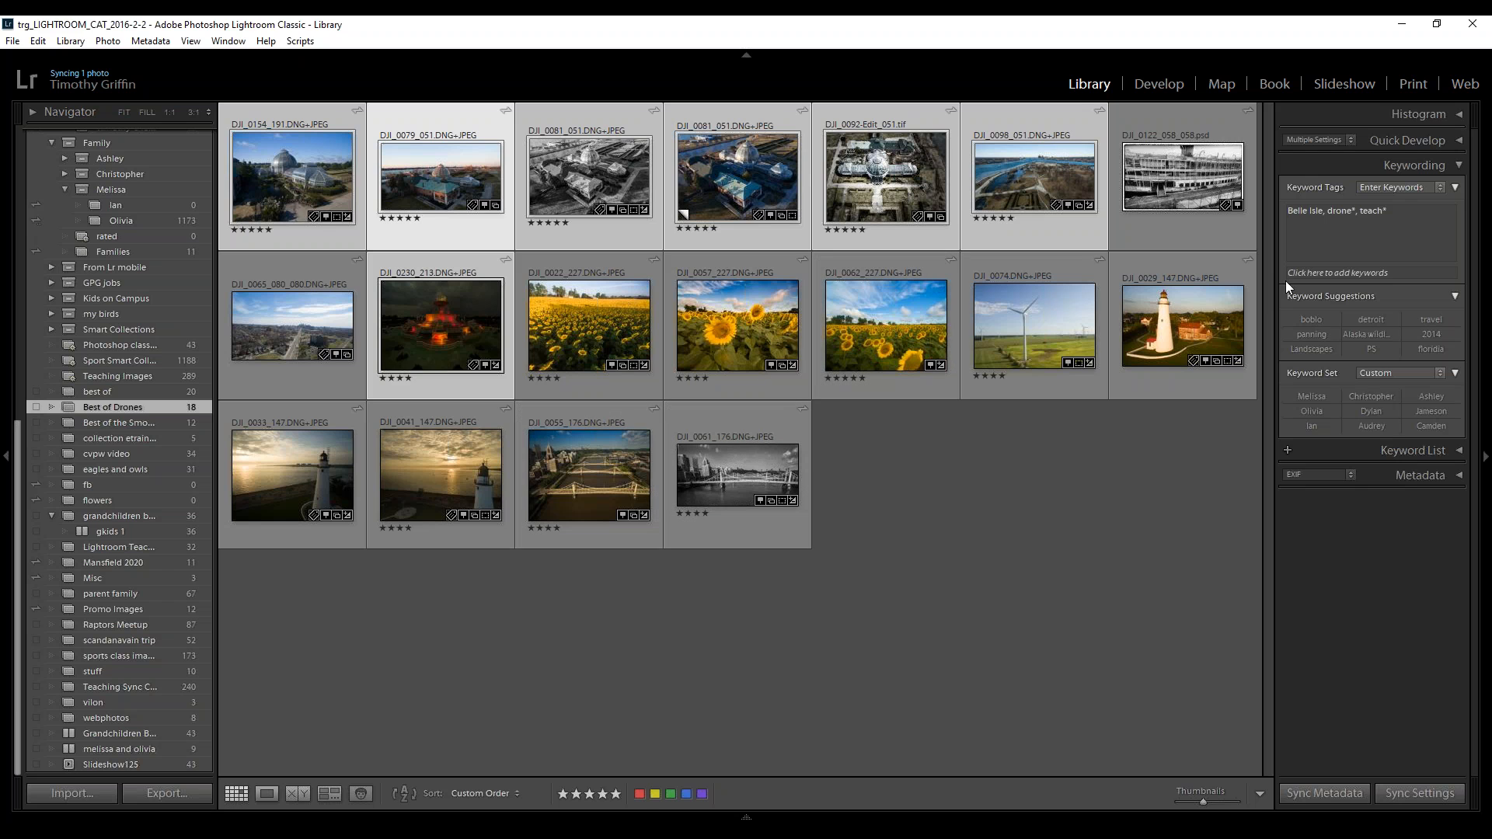
Check the keyword tags of DJI_0098_051 and DJI_0154_191 individually
left_click(842, 202)
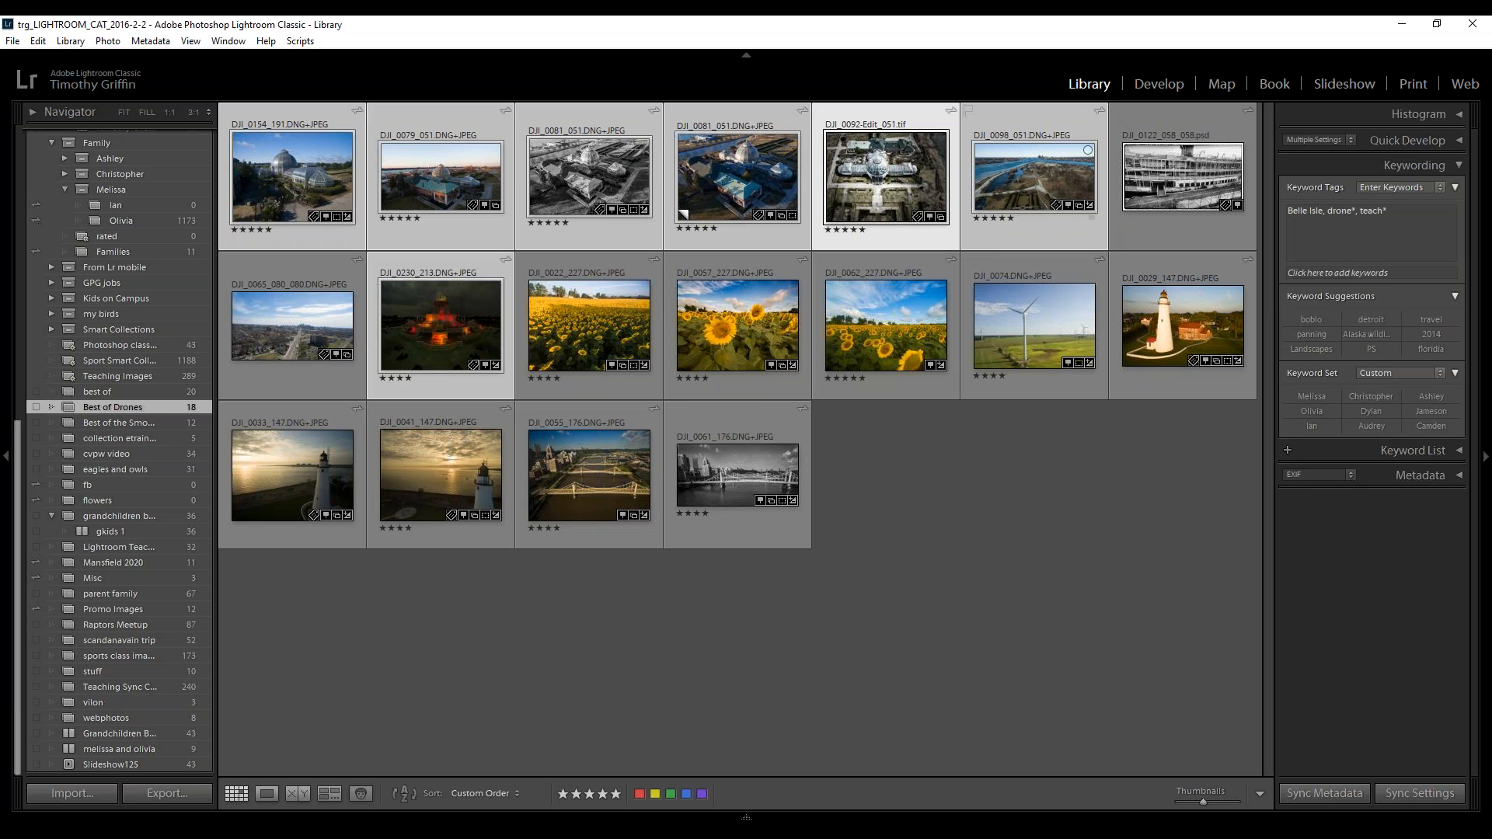
left_click(1033, 177)
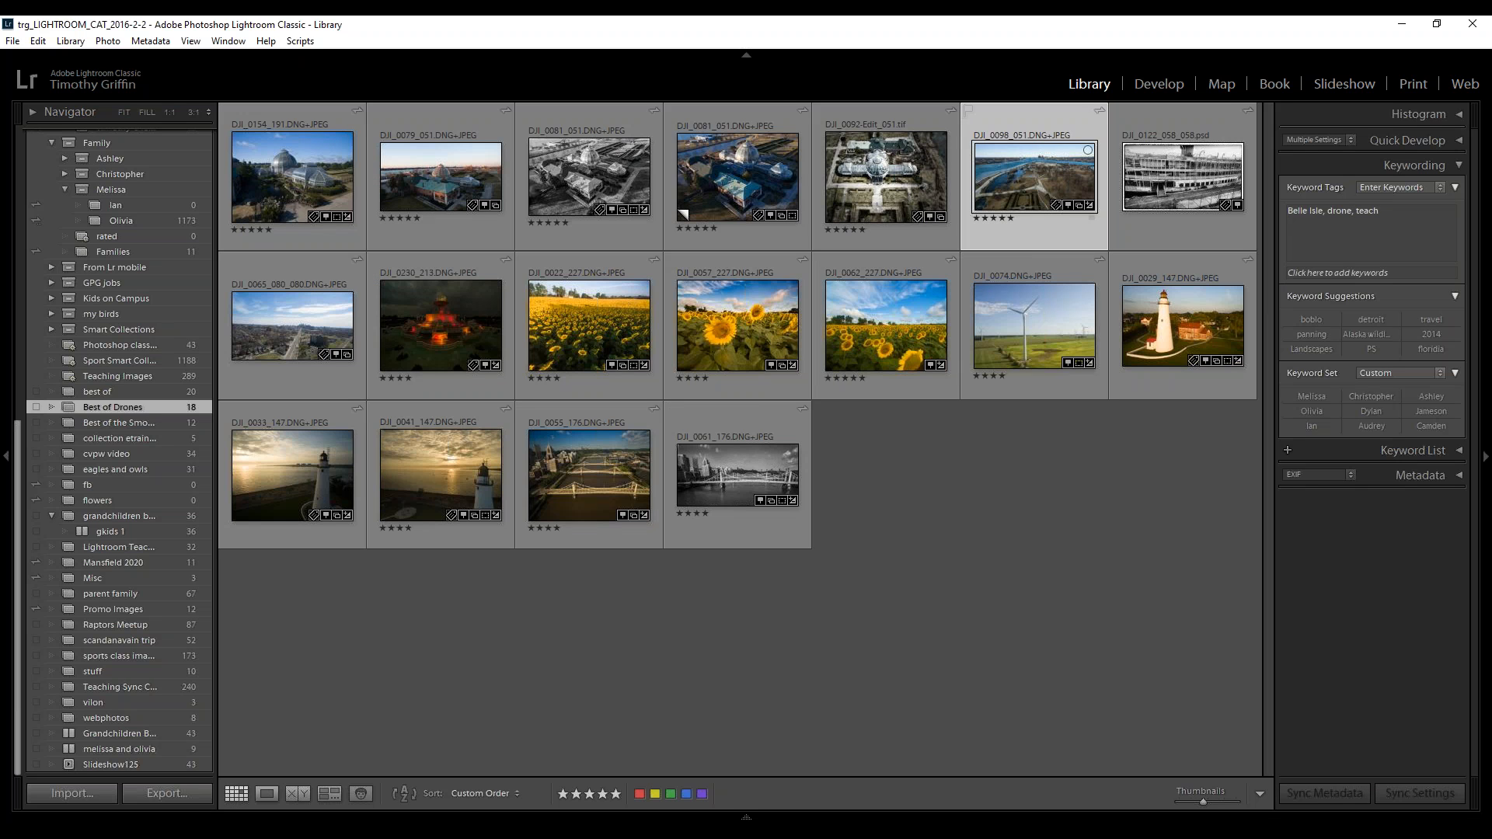
left_click(308, 199)
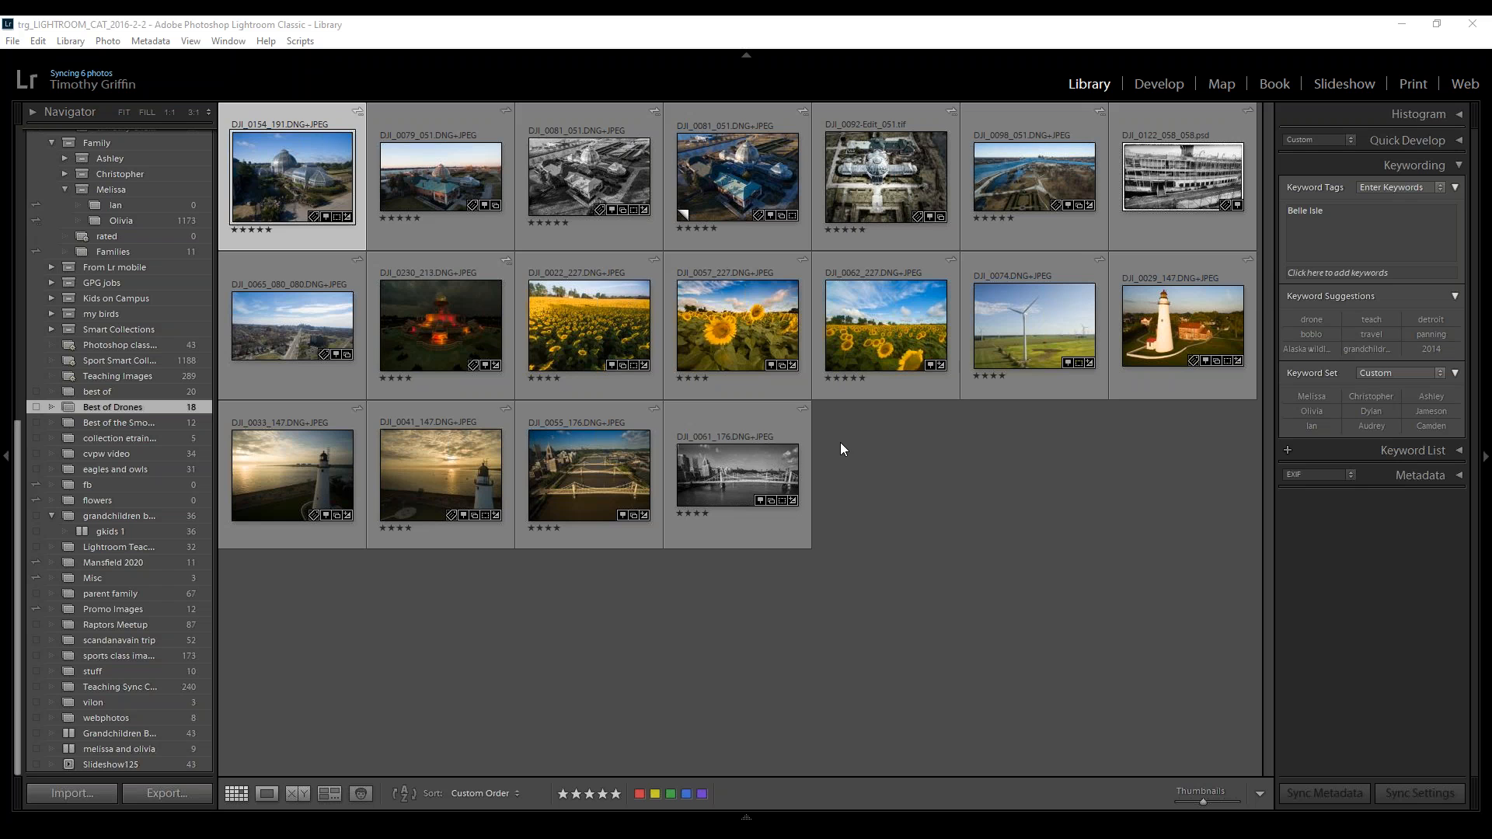
Select the three sunflower photos, DJI_0022_227 through DJI_0062_227, and add the keyword Sunflower to them
left_click(603, 305)
key("shift+Right")
key("shift+Right")
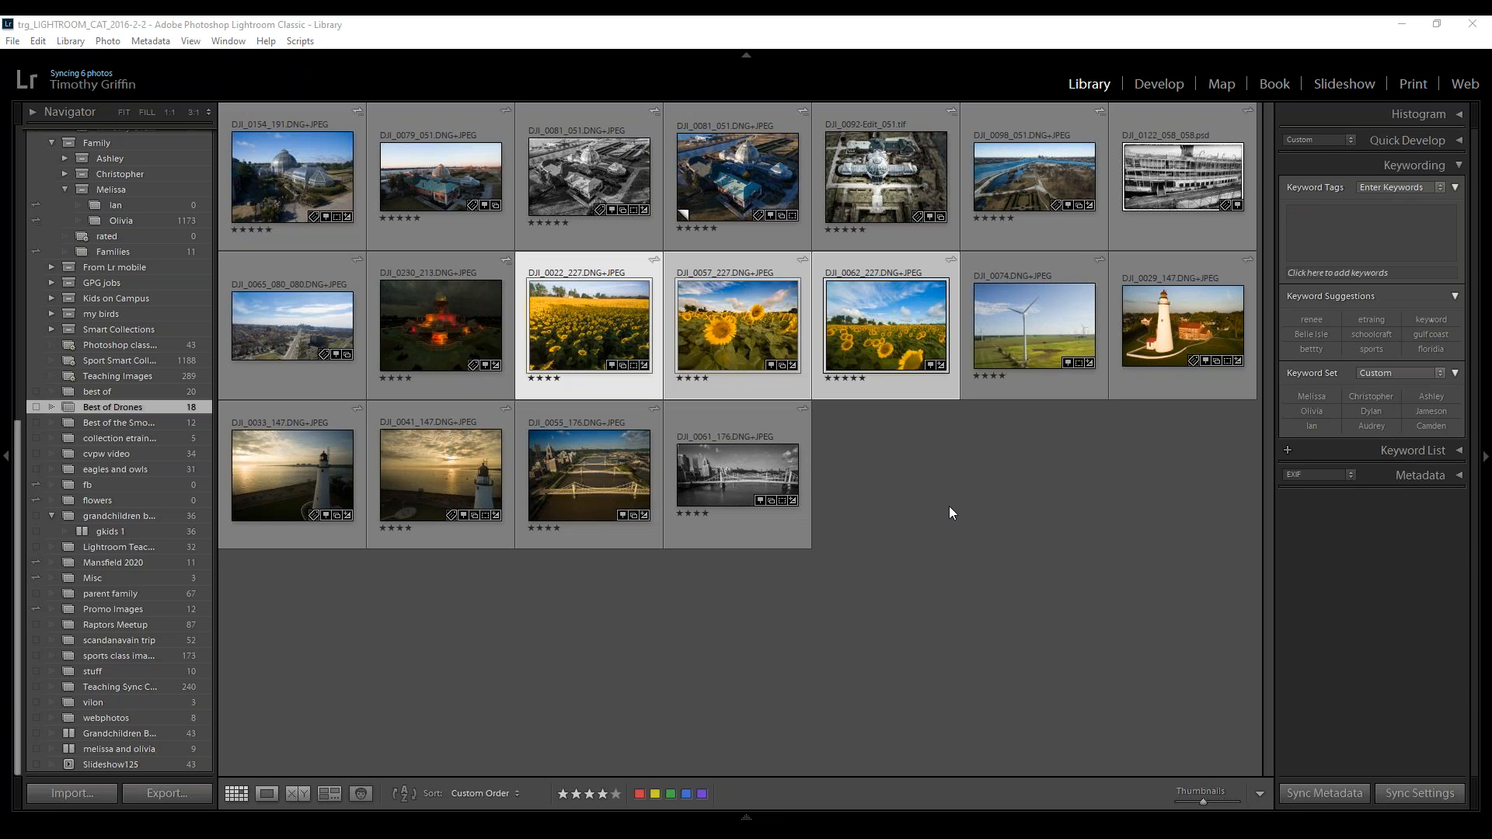
left_click(1341, 232)
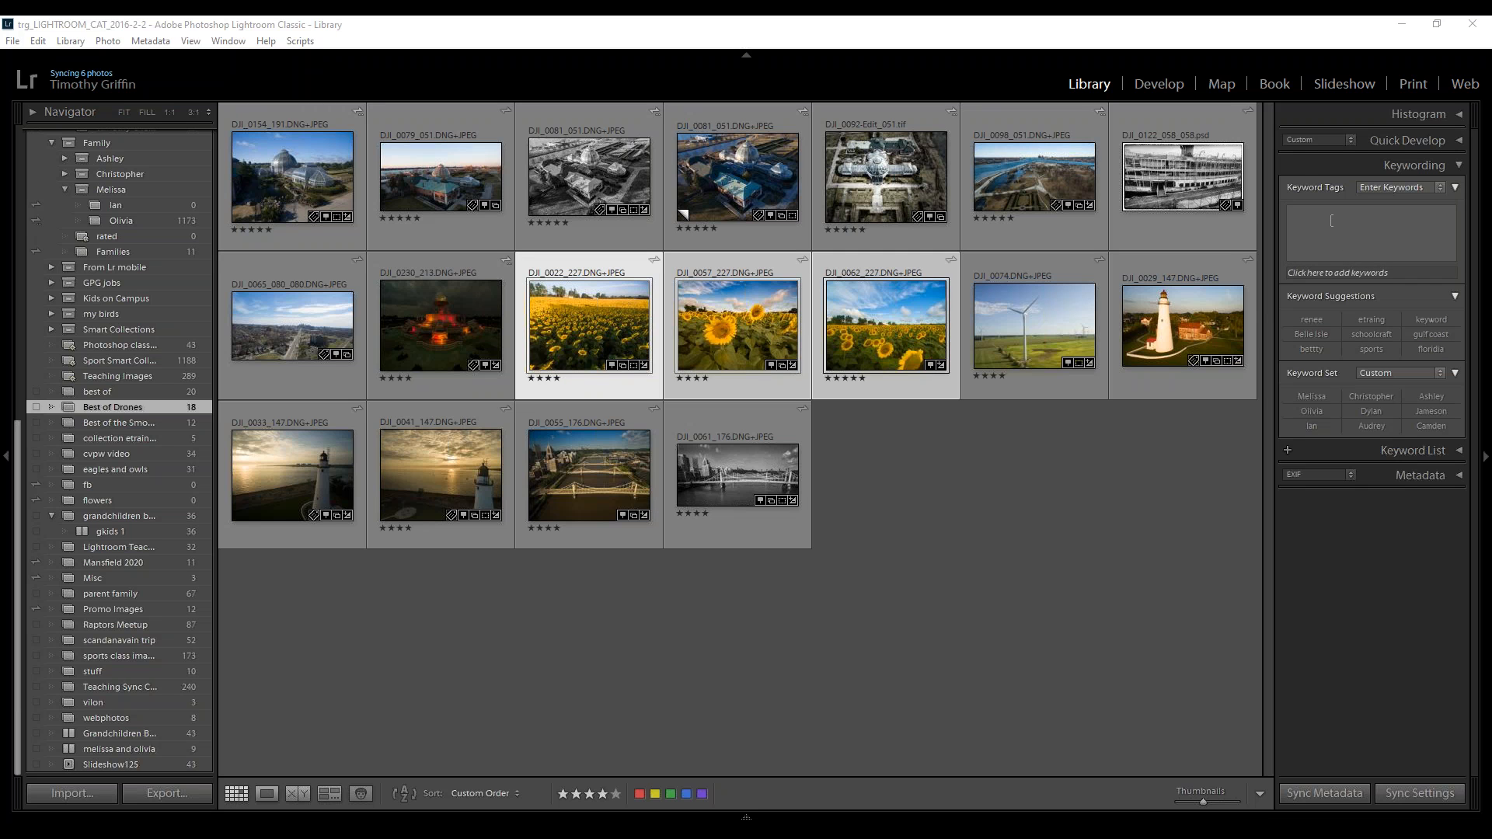
left_click(1416, 273)
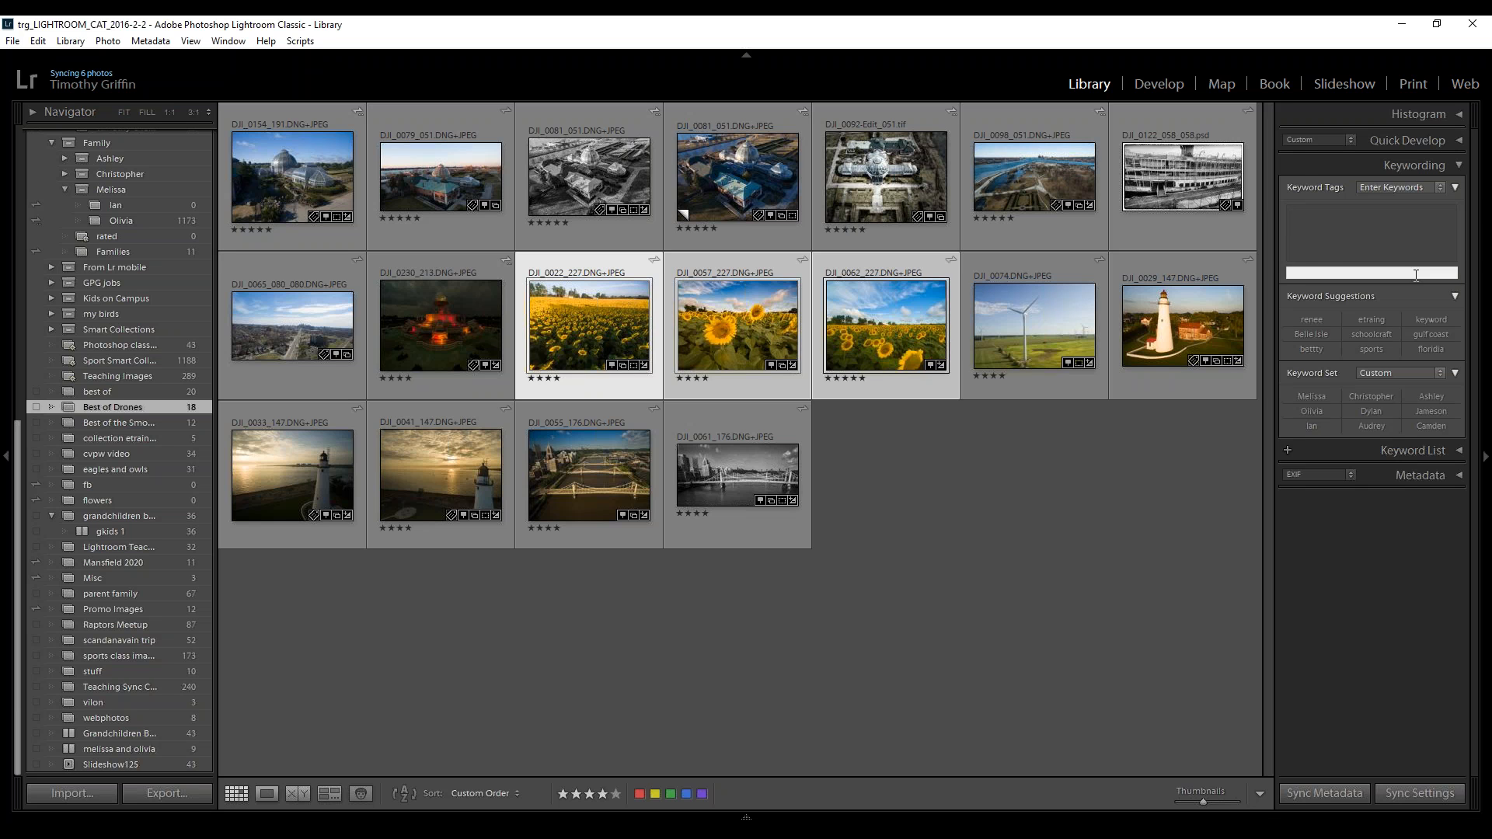
type("Sunflo")
key("BackSpace")
key("BackSpace")
type("wer")
key("Return")
left_click(1346, 216)
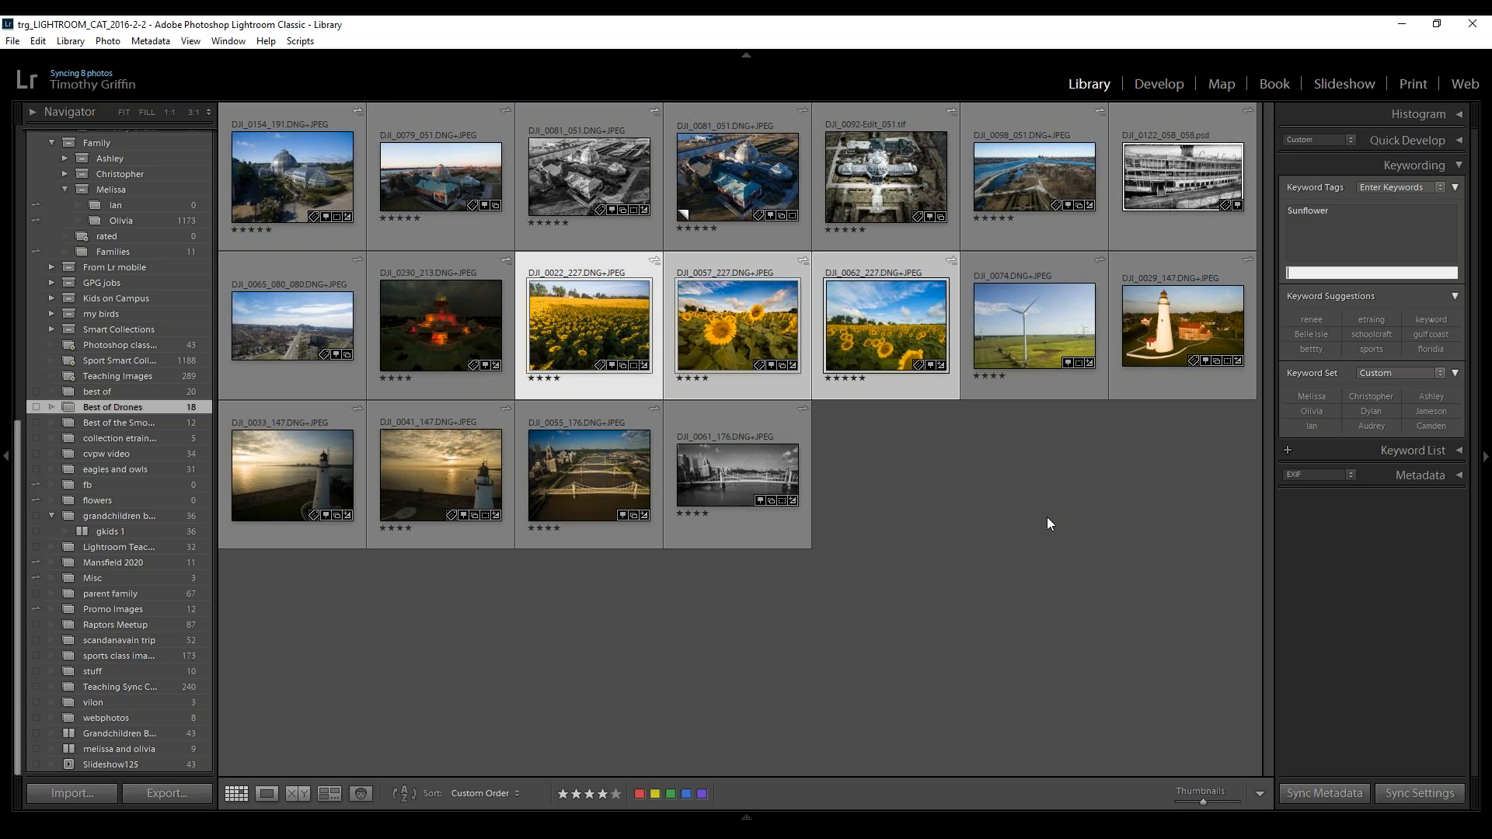
Remove the keyword Belle Isle from the black-and-white photo DJI_0081_051, leaving drone and teach
left_click(636, 245)
left_click(1328, 210)
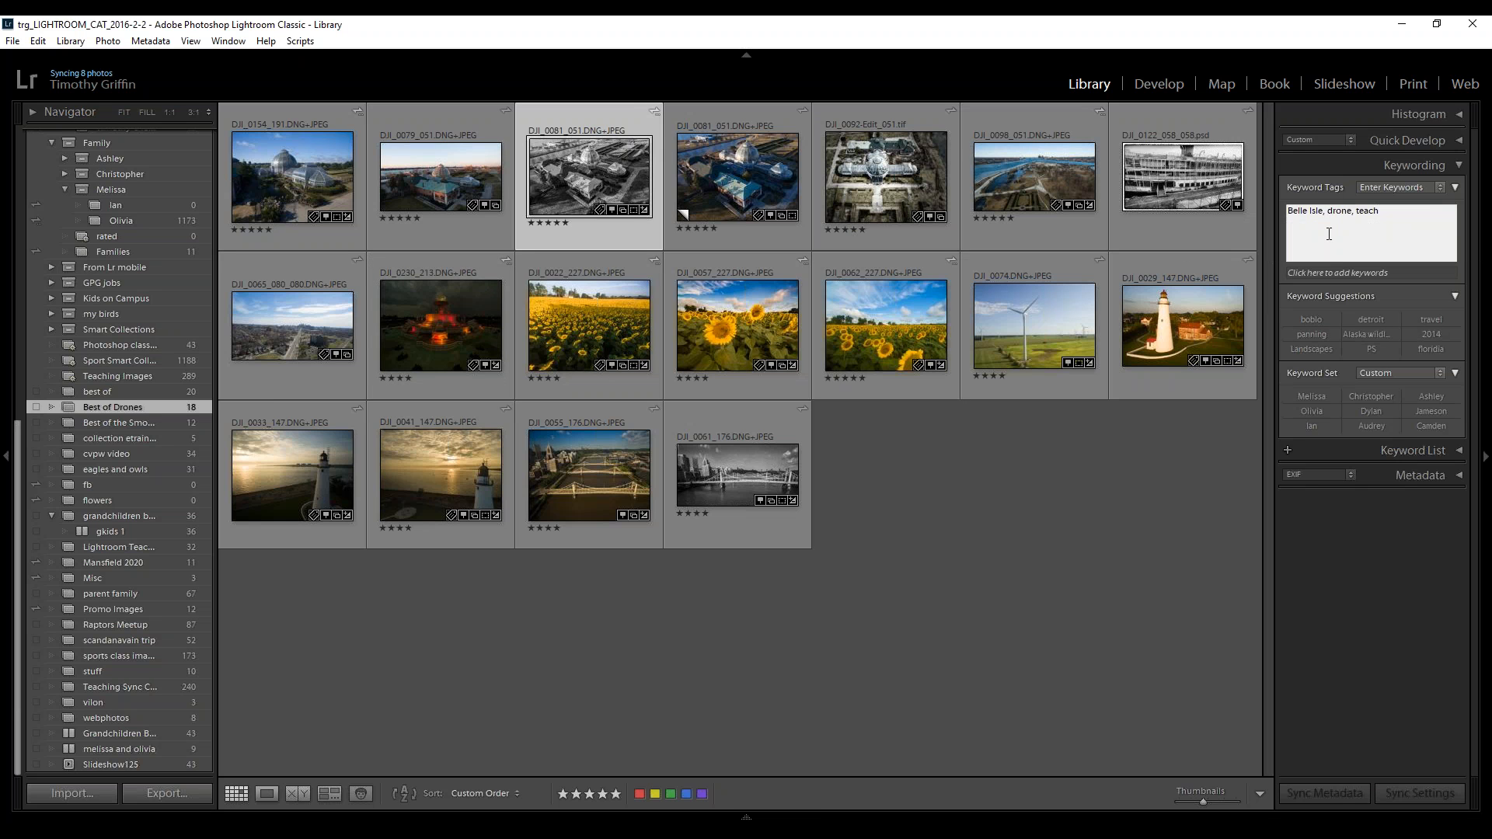
key("BackSpace")
key("BackSpace")
key("BackSpace")
key("BackSpace")
key("BackSpace")
key("BackSpace")
key("BackSpace")
key("BackSpace")
key("BackSpace")
key("BackSpace")
key("BackSpace")
key("BackSpace")
key("Return")
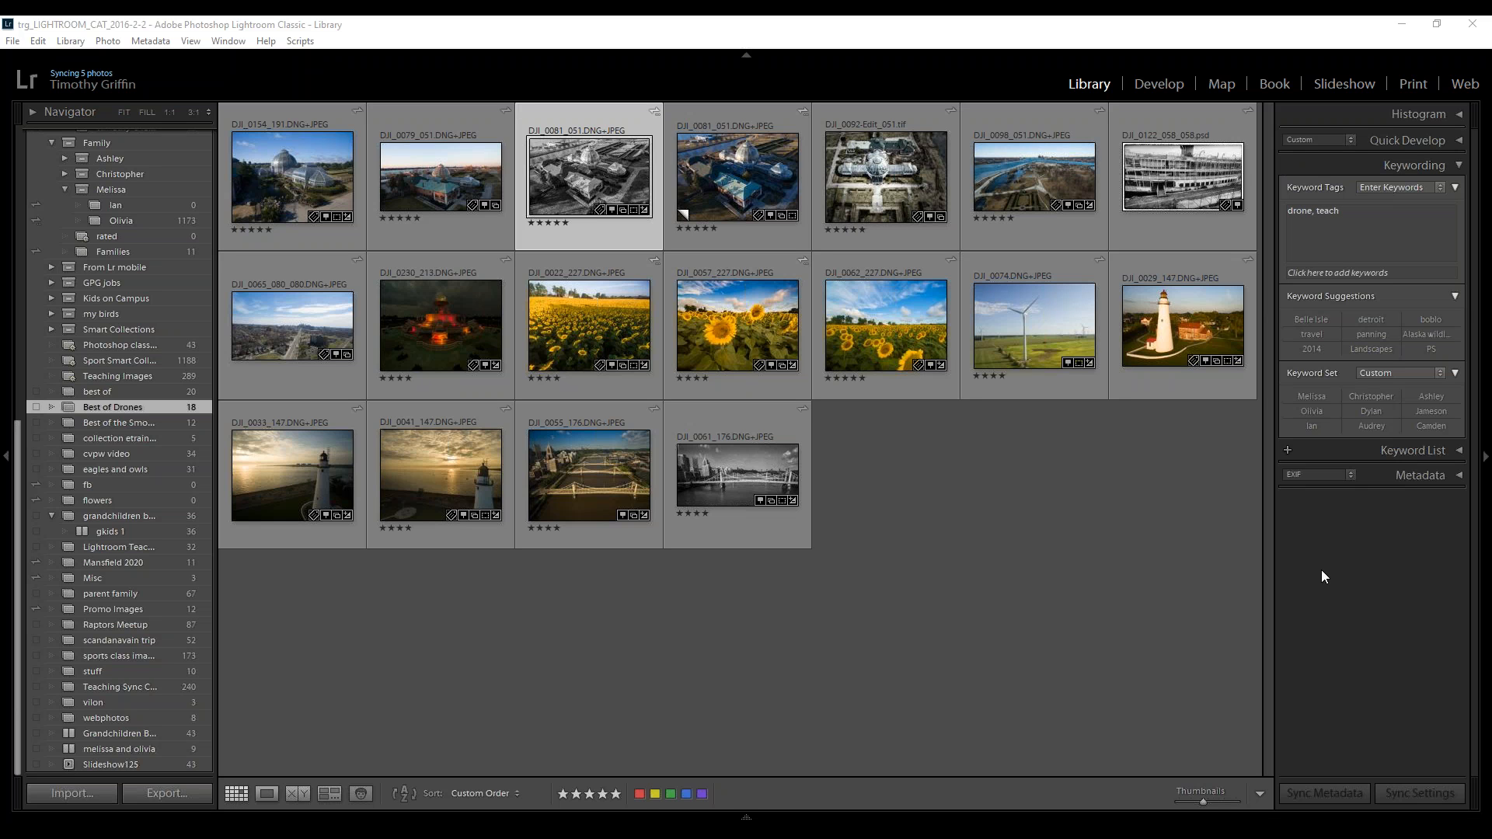
Add the suggested keywords Belle Isle and Landscapes to the black-and-white photo DJI_0081_051
left_click(1313, 322)
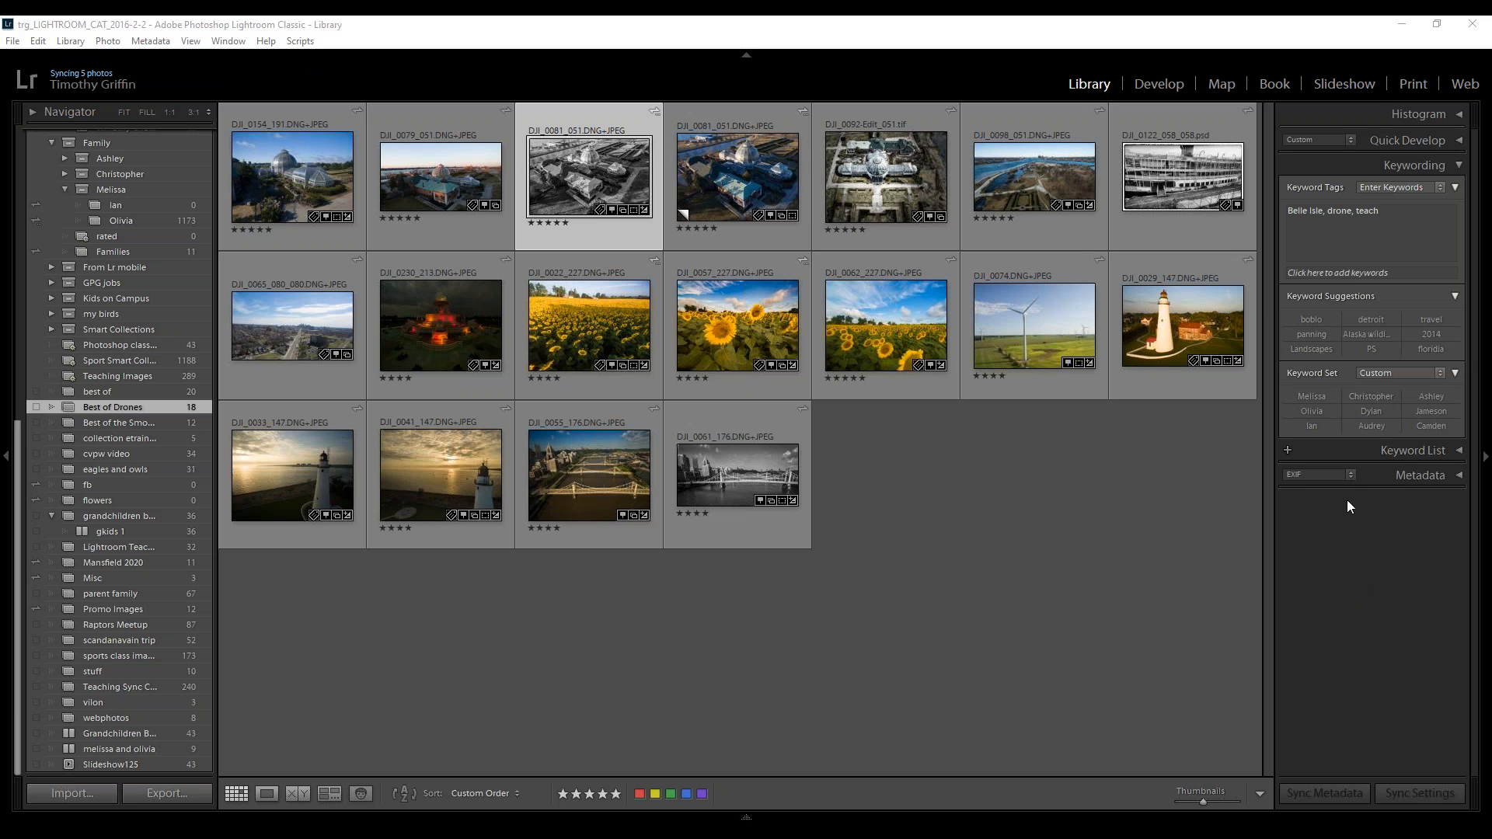
left_click(1310, 349)
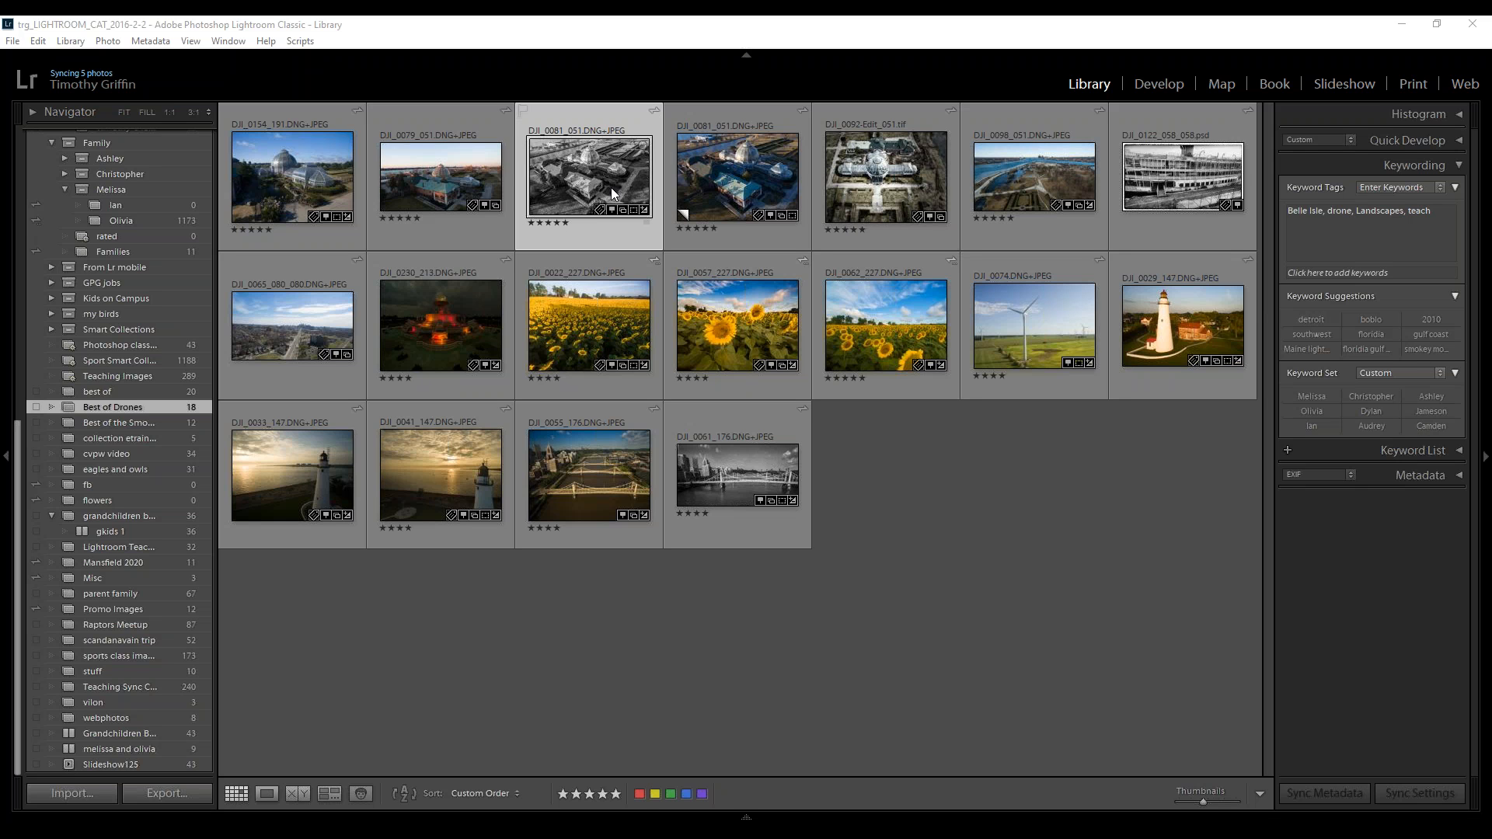
left_click(1307, 218)
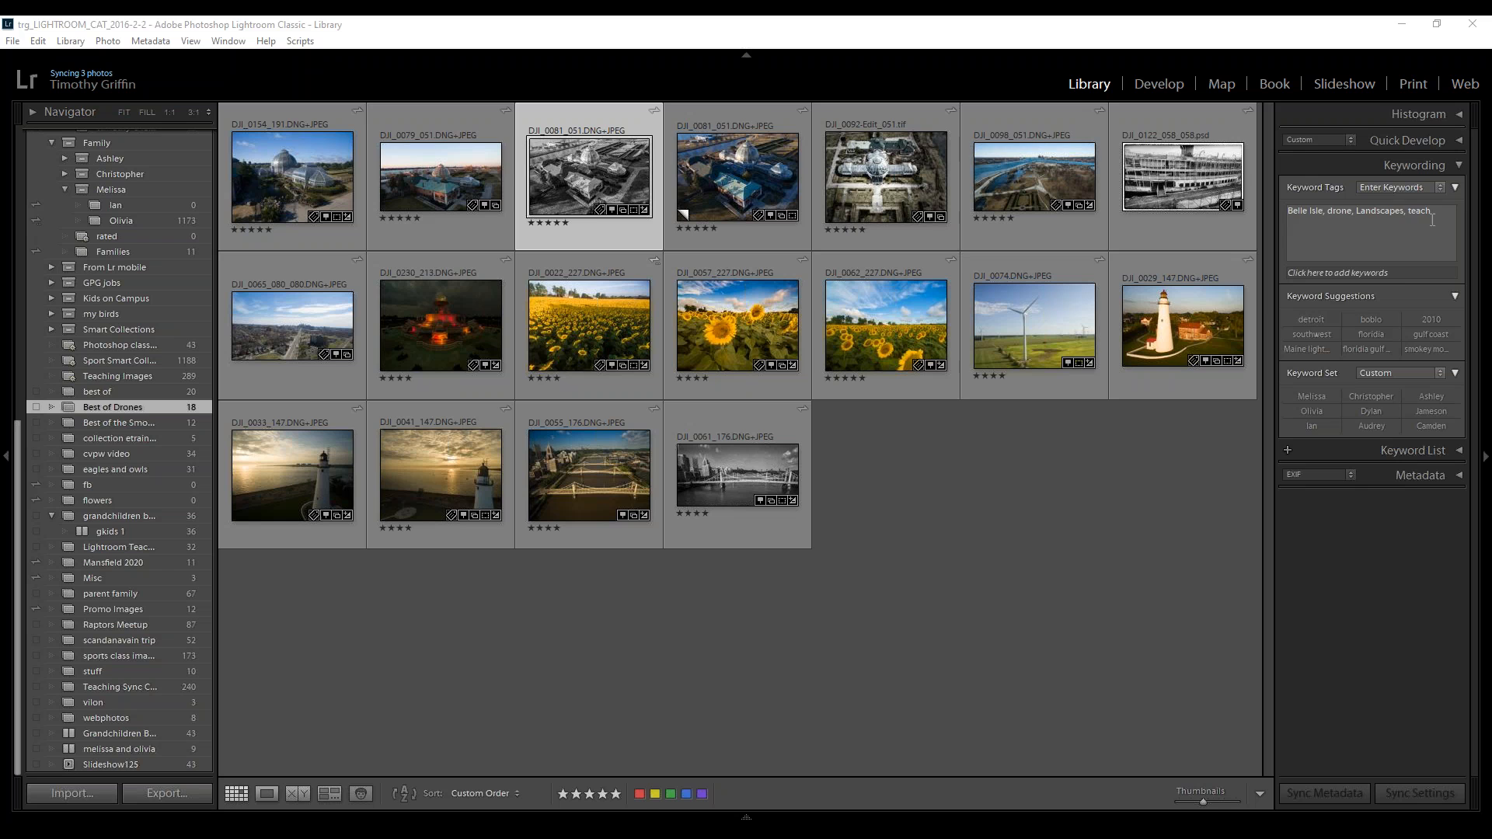
key("Return")
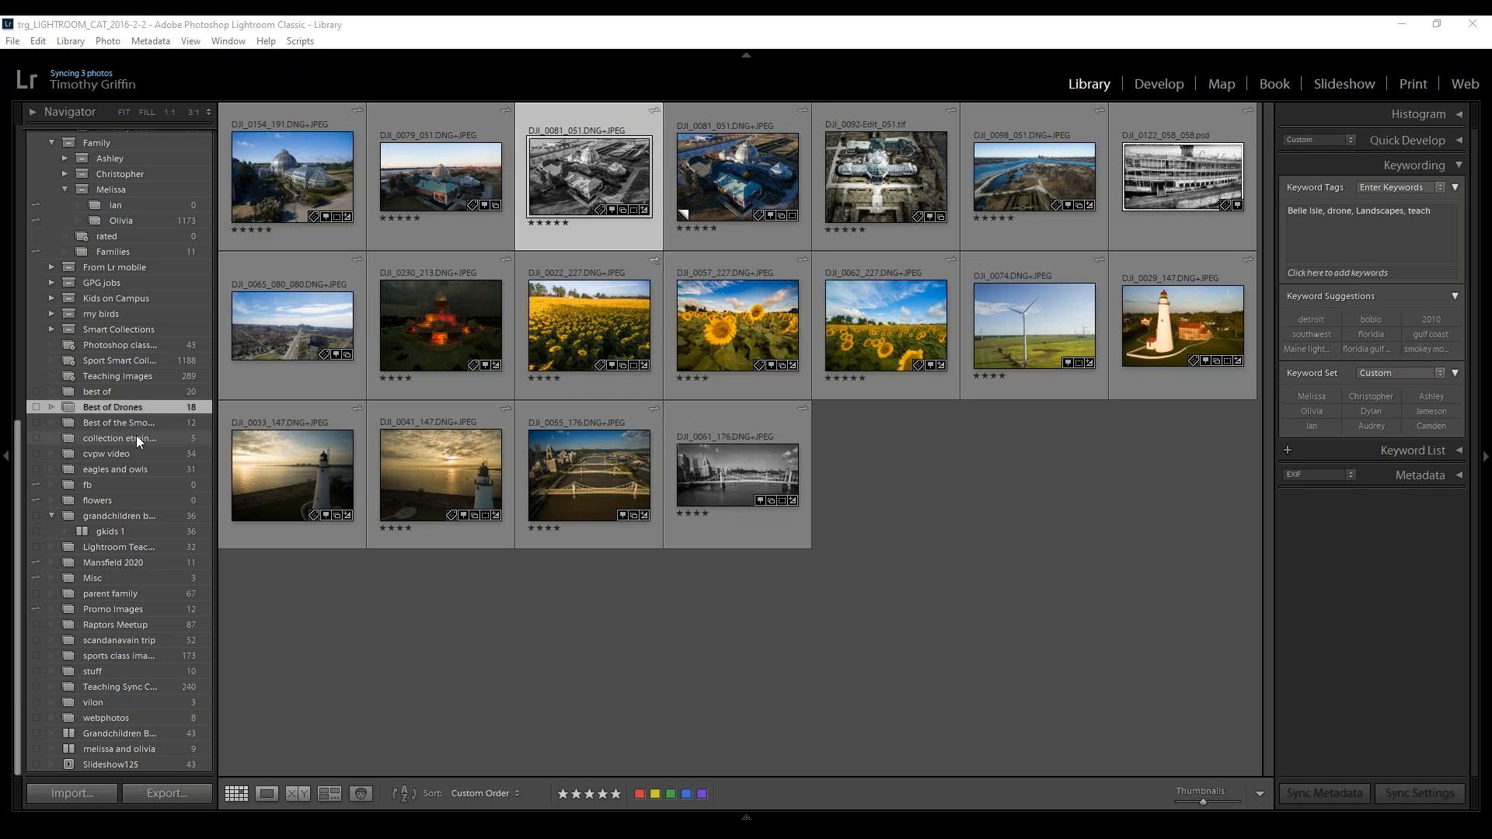
Open the Family collection set and select the photo _MG_0006_297 of the kneeling boy
scroll(137, 435, "up", 5)
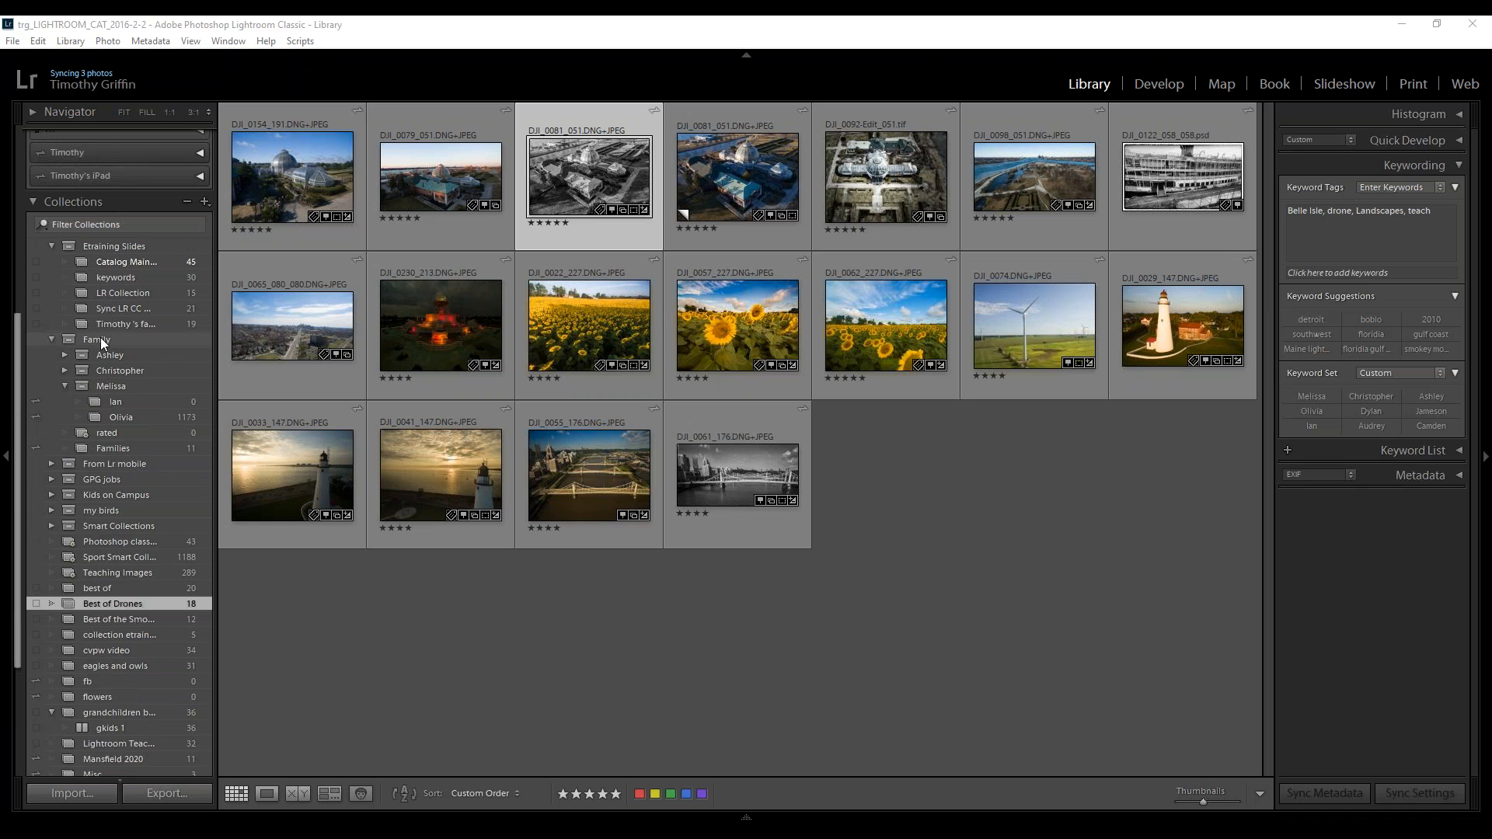
left_click(100, 342)
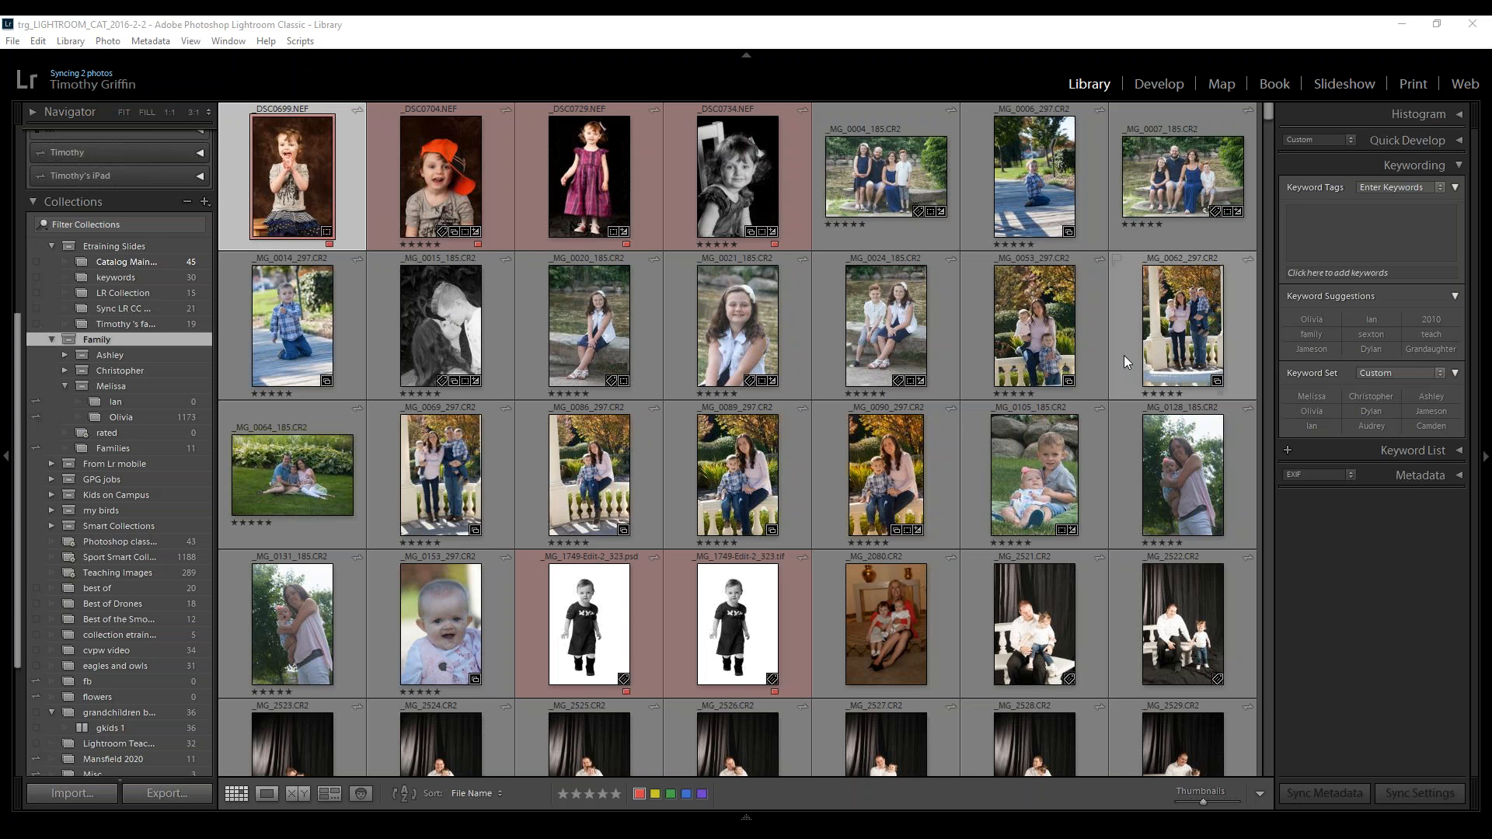
left_click(1041, 148)
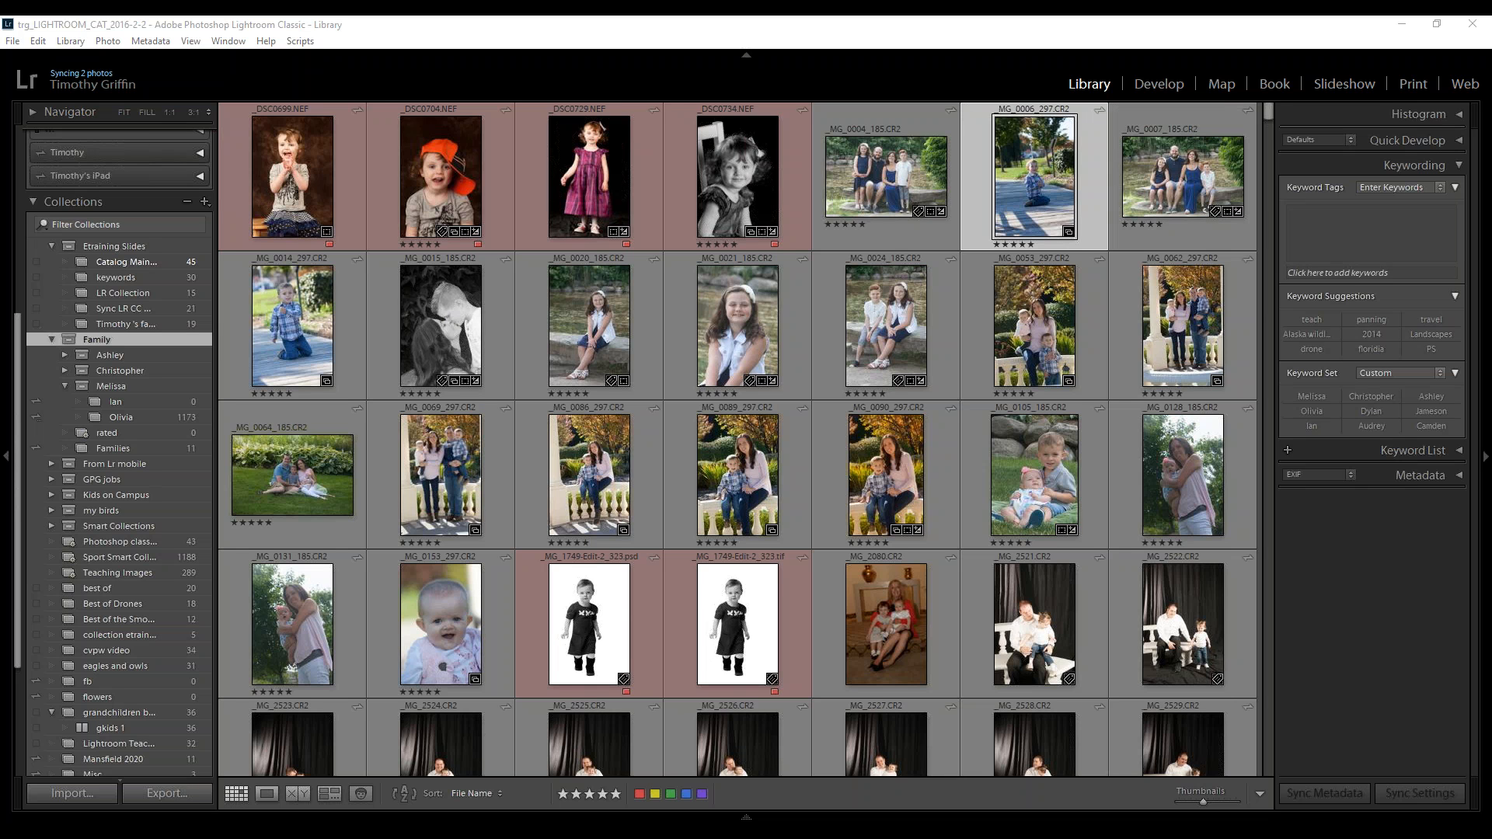
View the photo of the kneeling boy alone in Survey view, switching through the Lights Out modes
left_click(1381, 274)
key("n")
key("l")
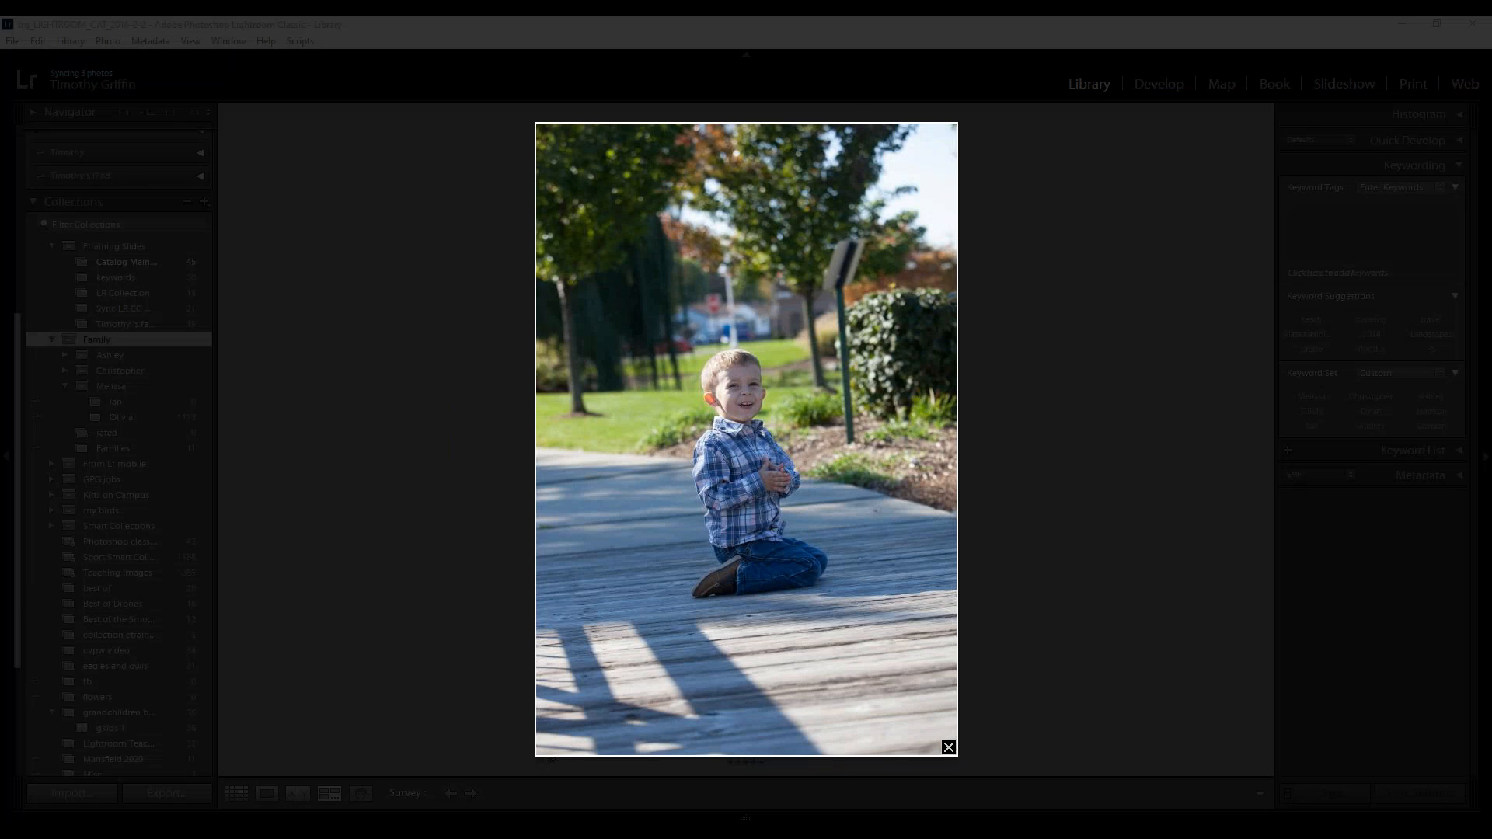
key("l")
key("l")
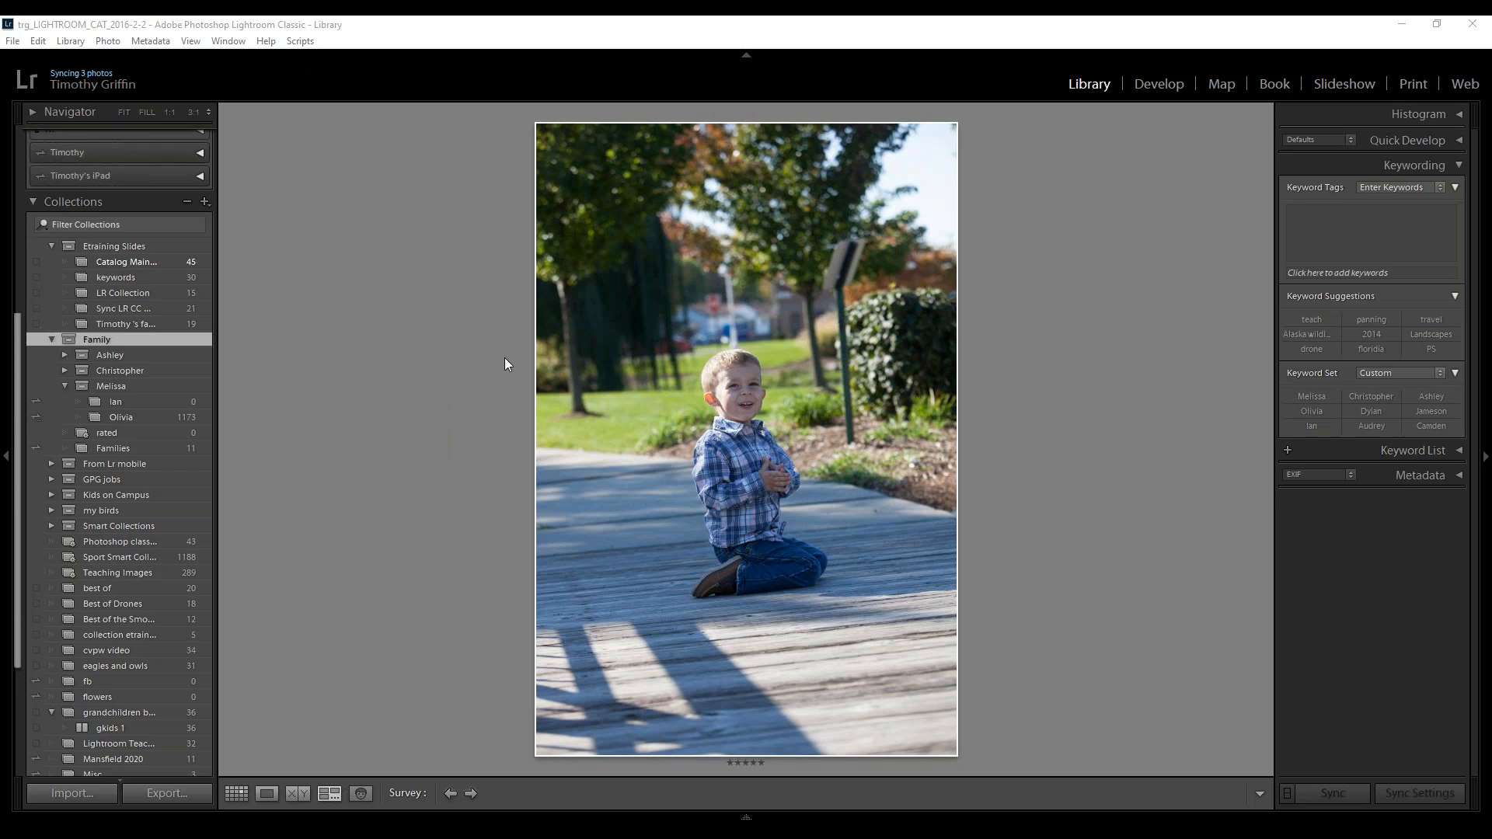
key("l")
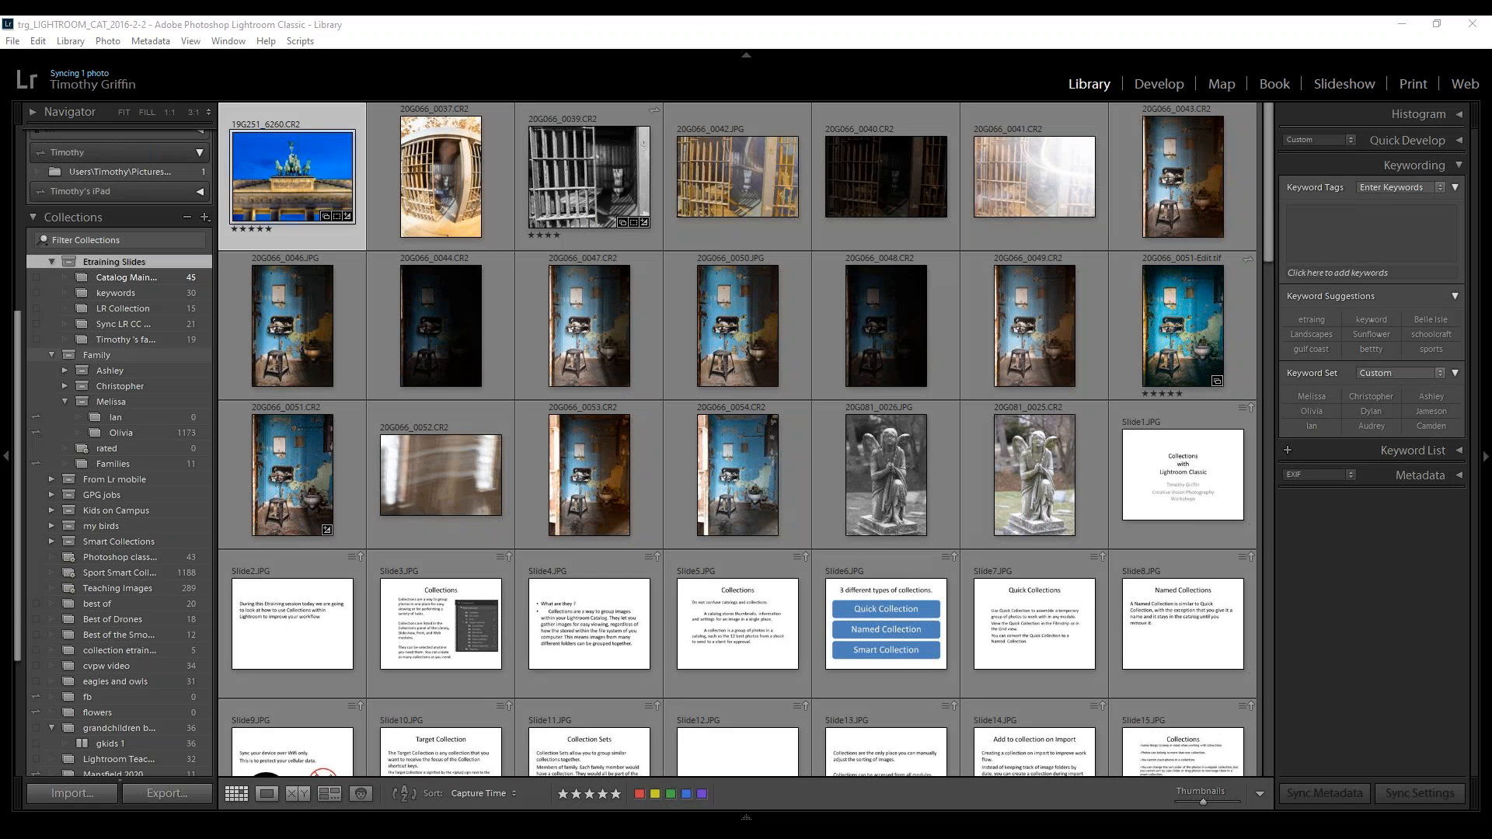
Reopen the Family collection set and tag _MG_0006_297 with the boy's name from the Custom keyword set
left_click(97, 355)
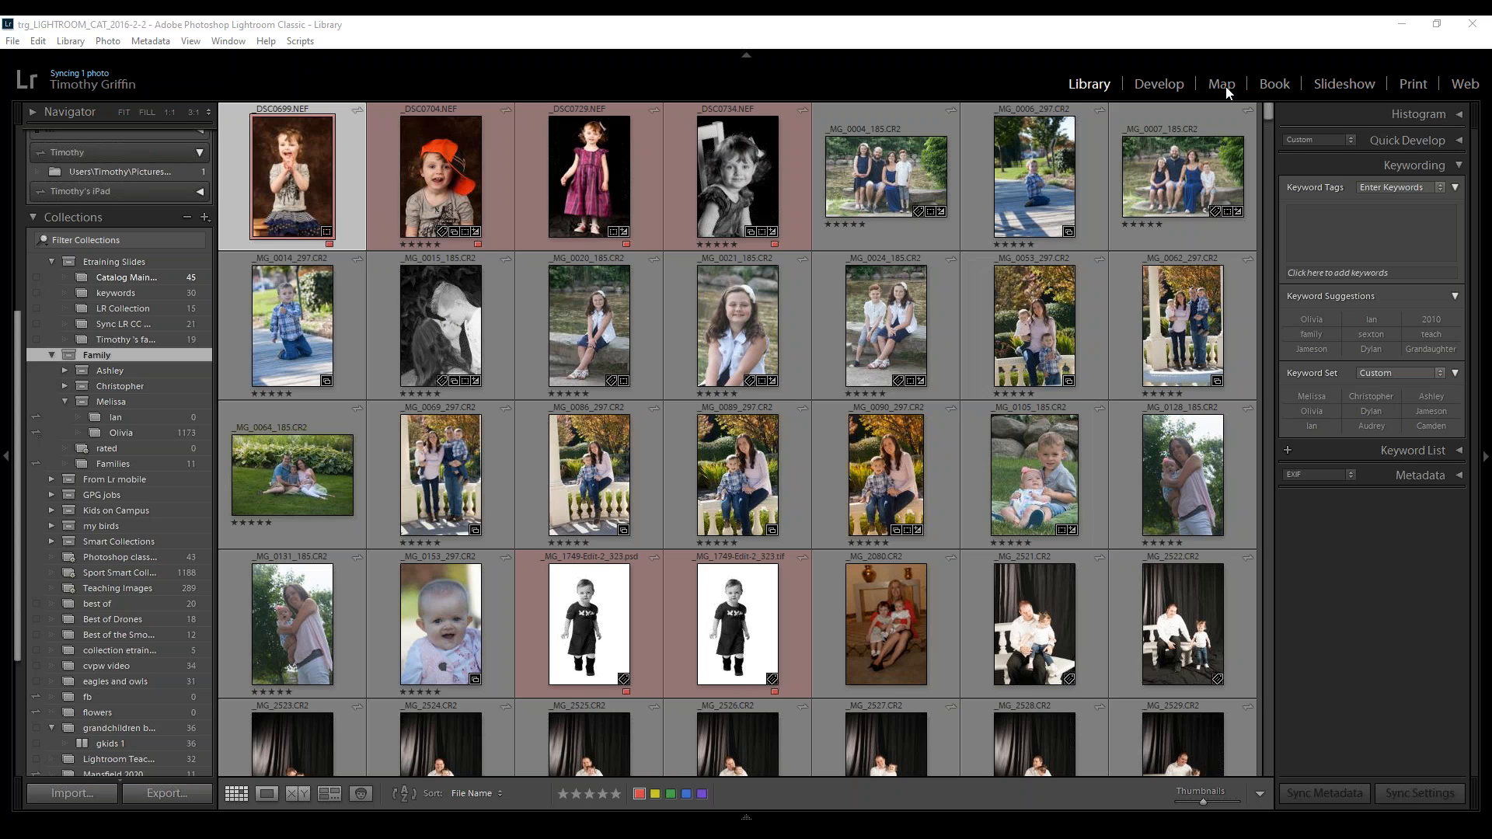
left_click(1025, 188)
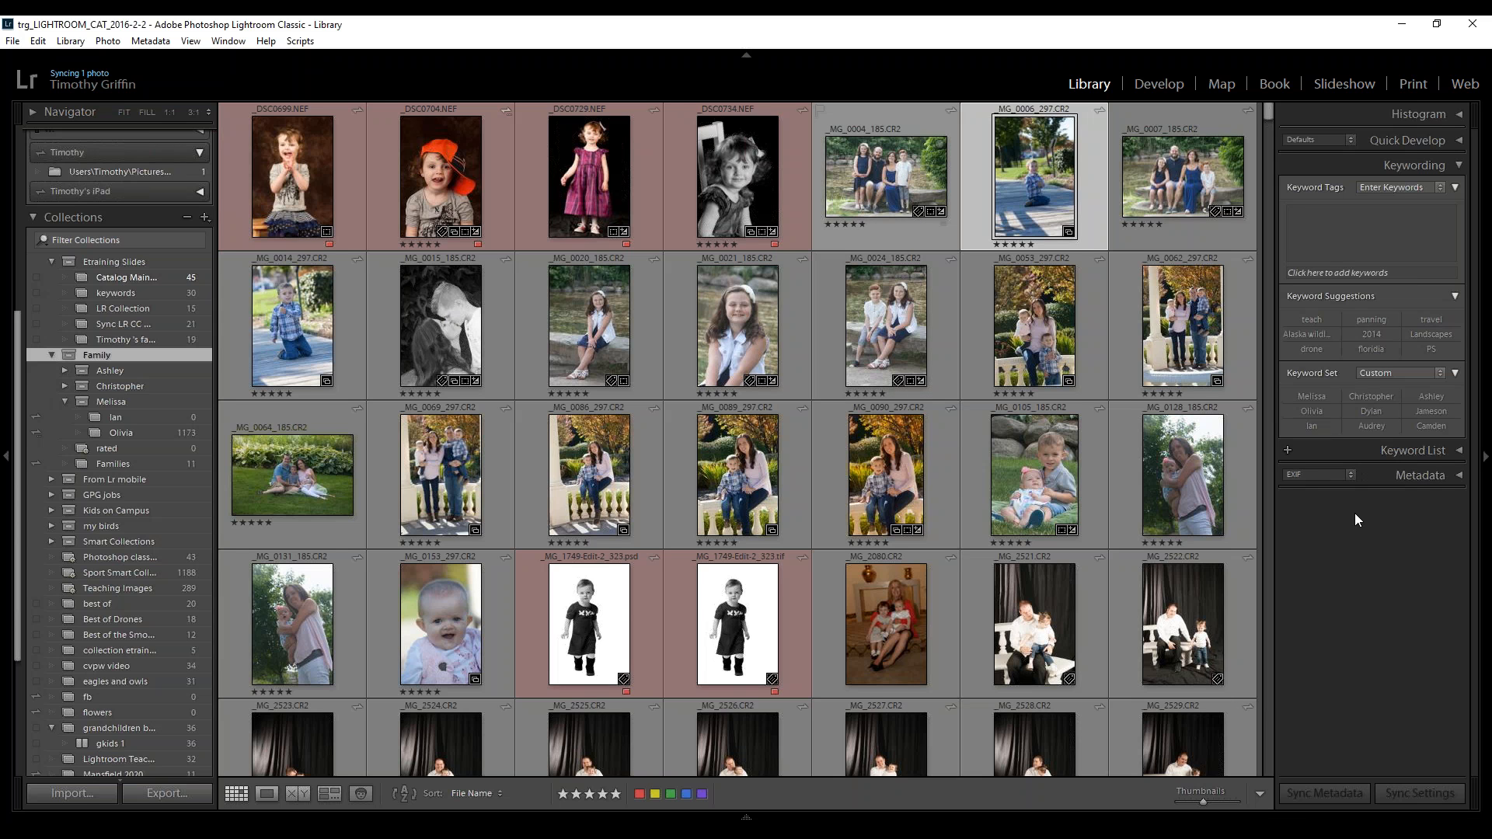
left_click(1372, 411)
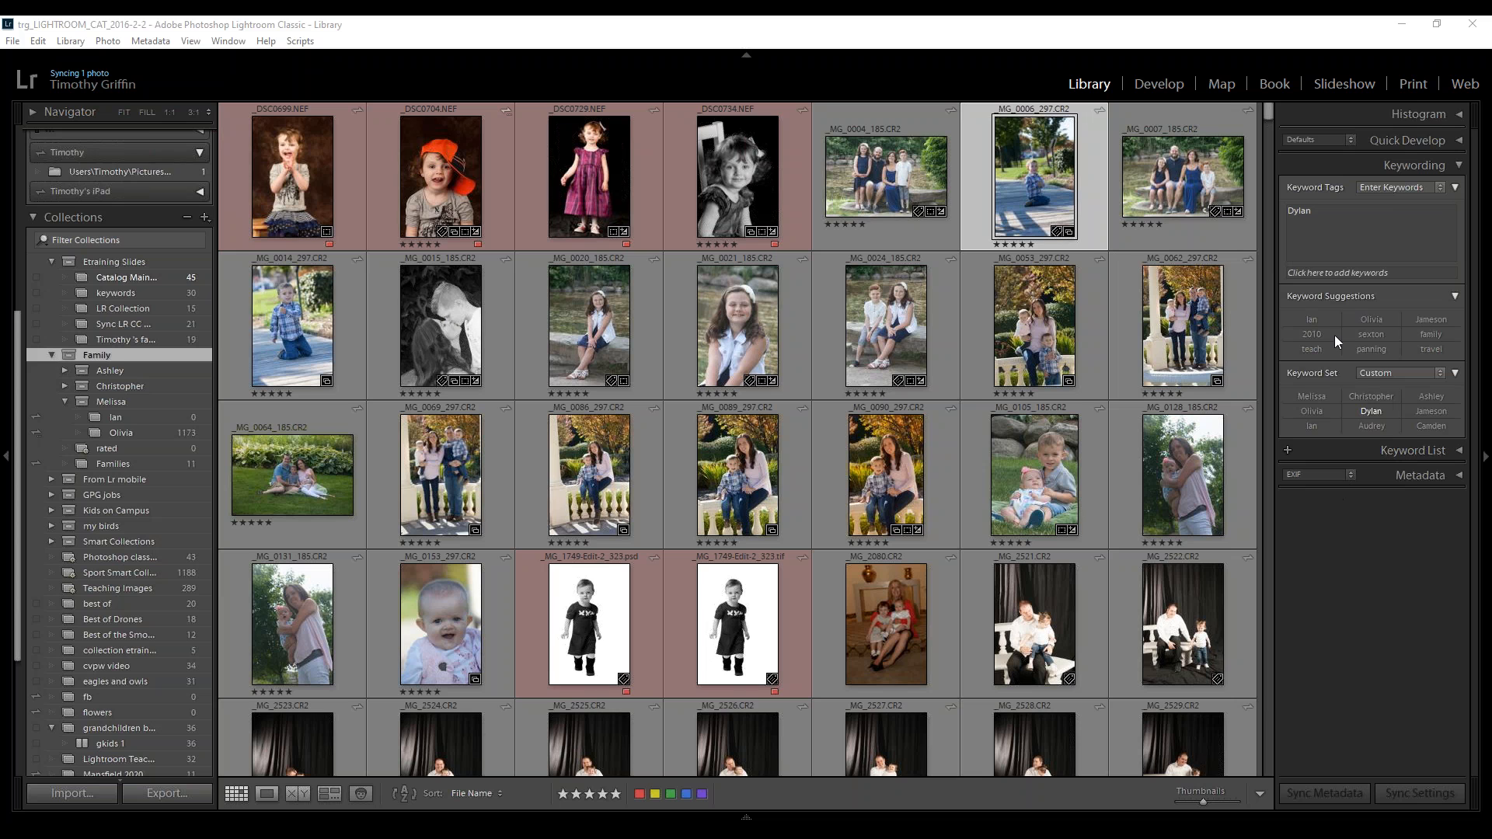
Save the Custom keyword set as a new preset named Family 2 and apply it as the active keyword set
left_click(1439, 374)
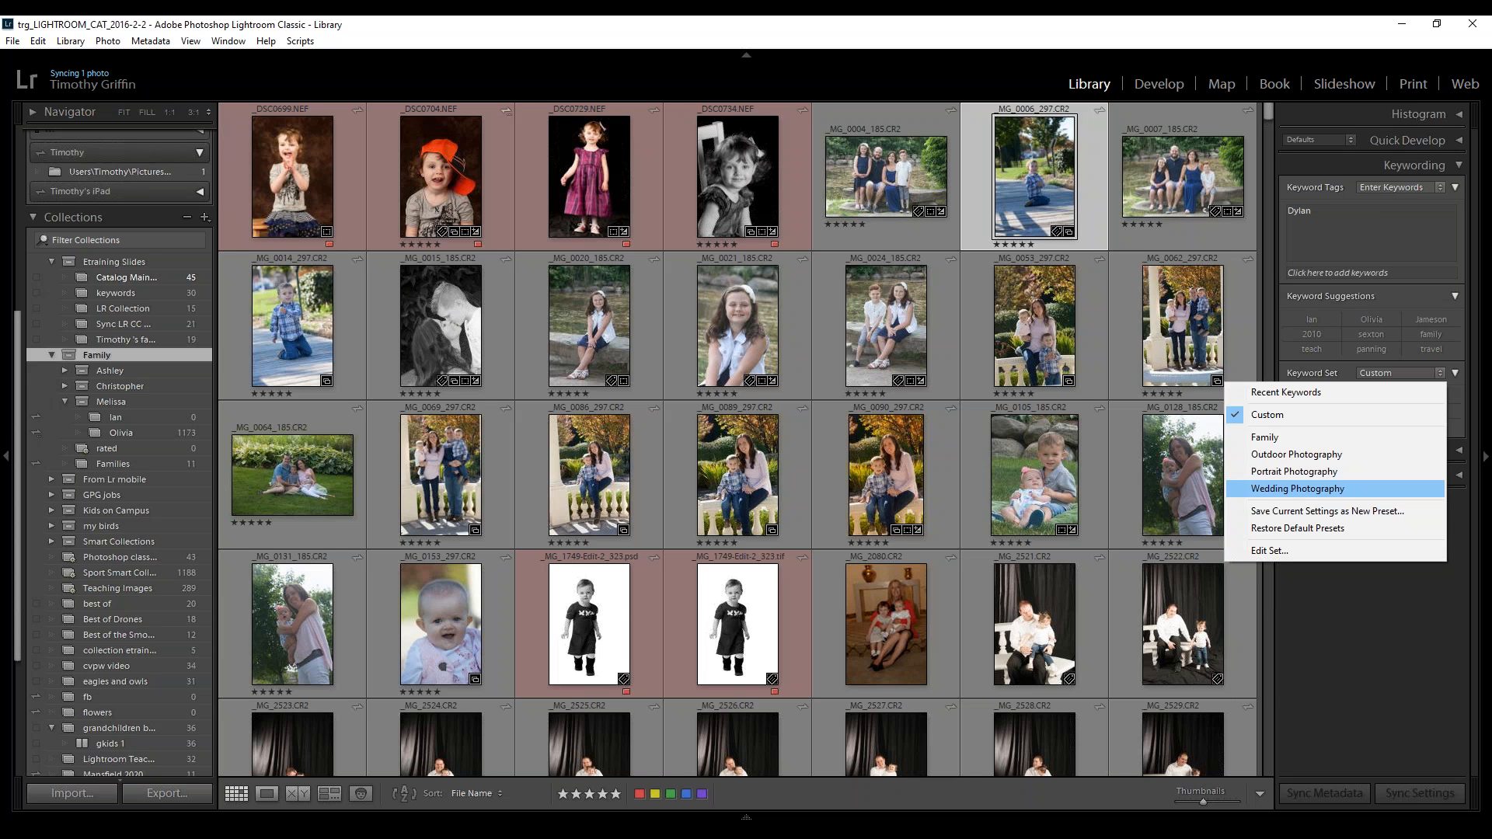
left_click(1271, 550)
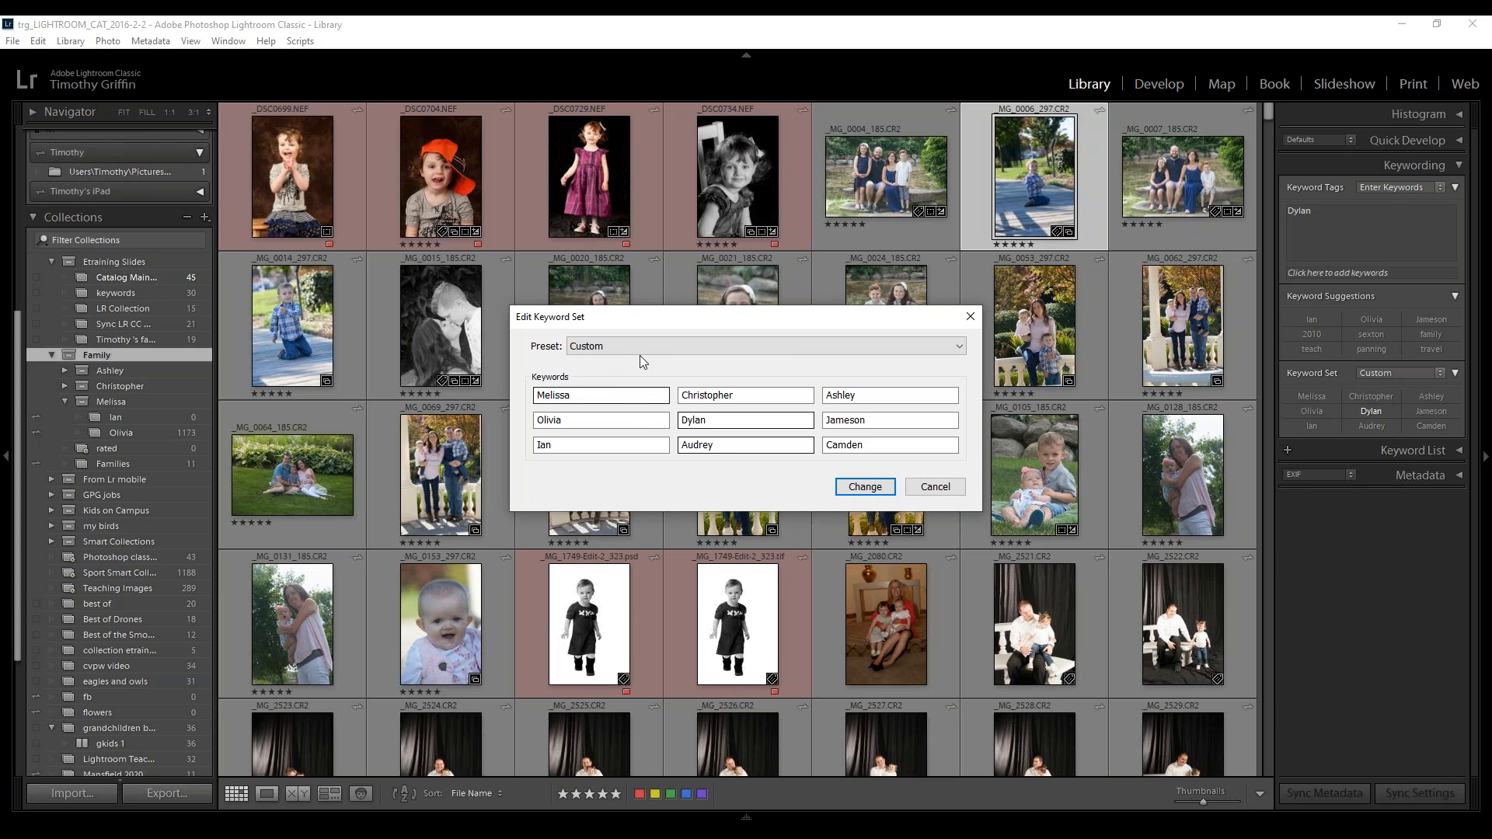
left_click(622, 342)
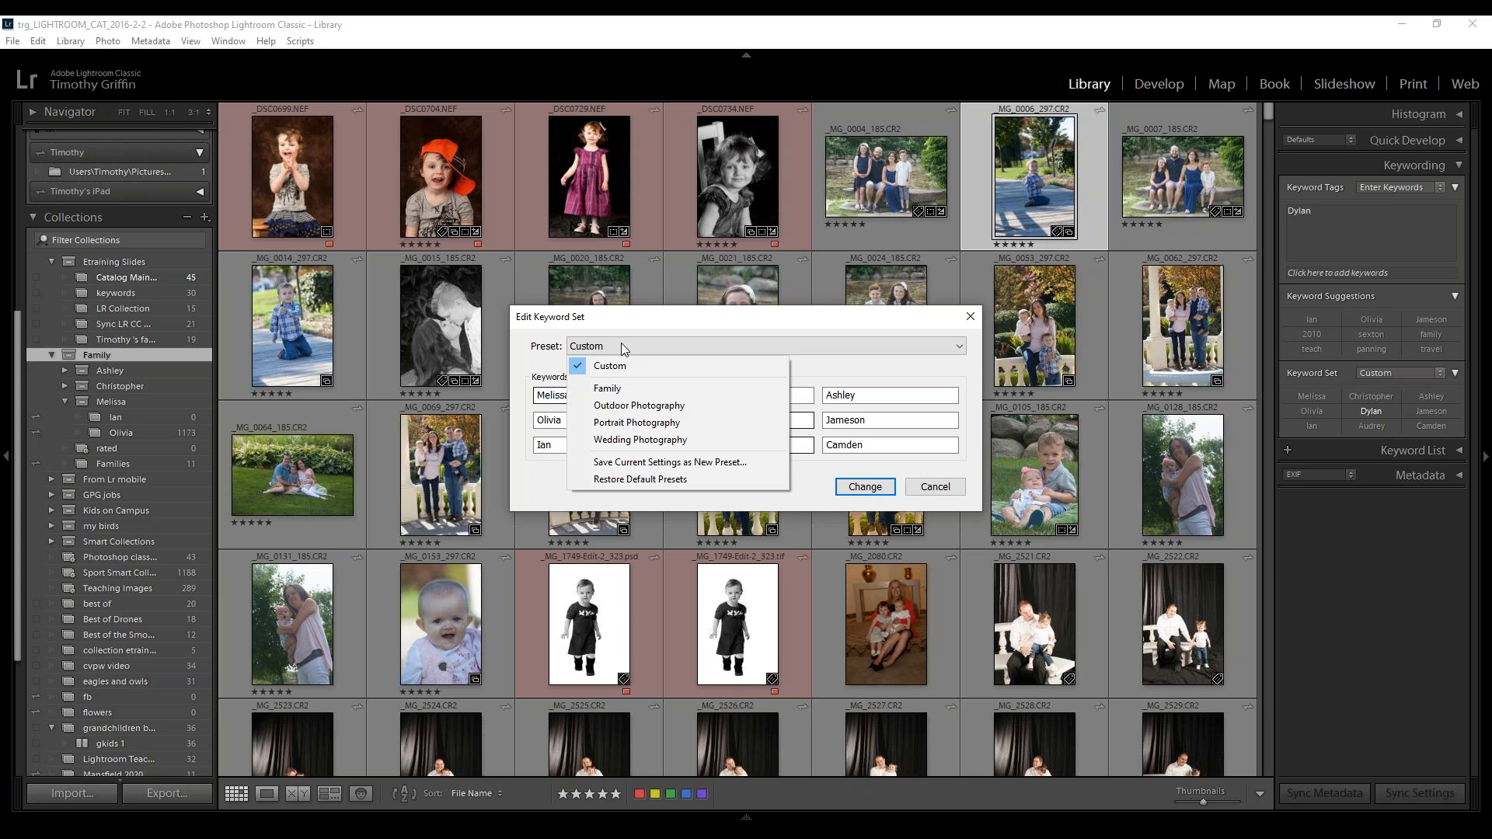
left_click(642, 319)
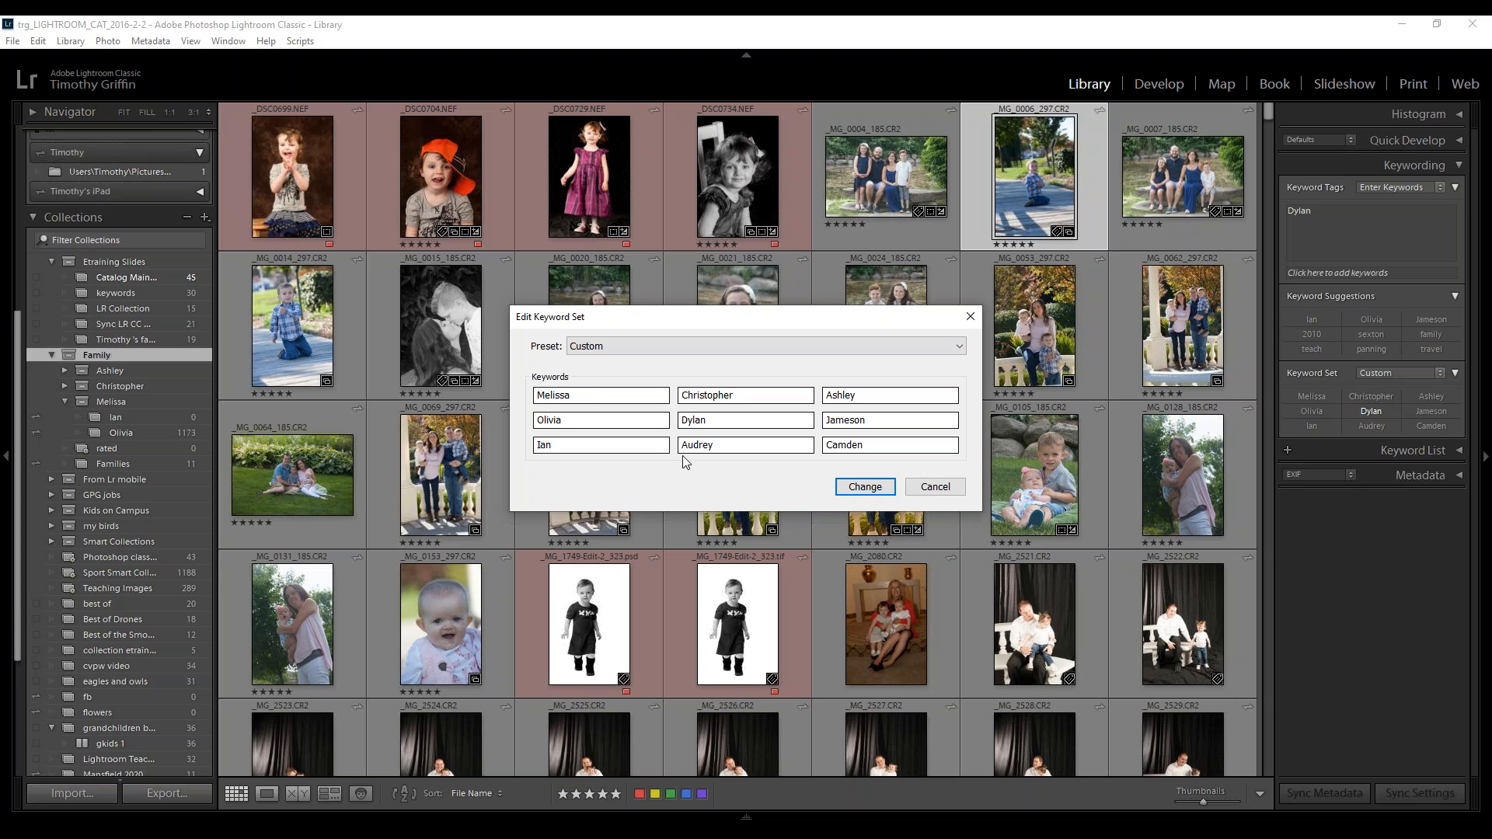
left_click(958, 347)
left_click(703, 463)
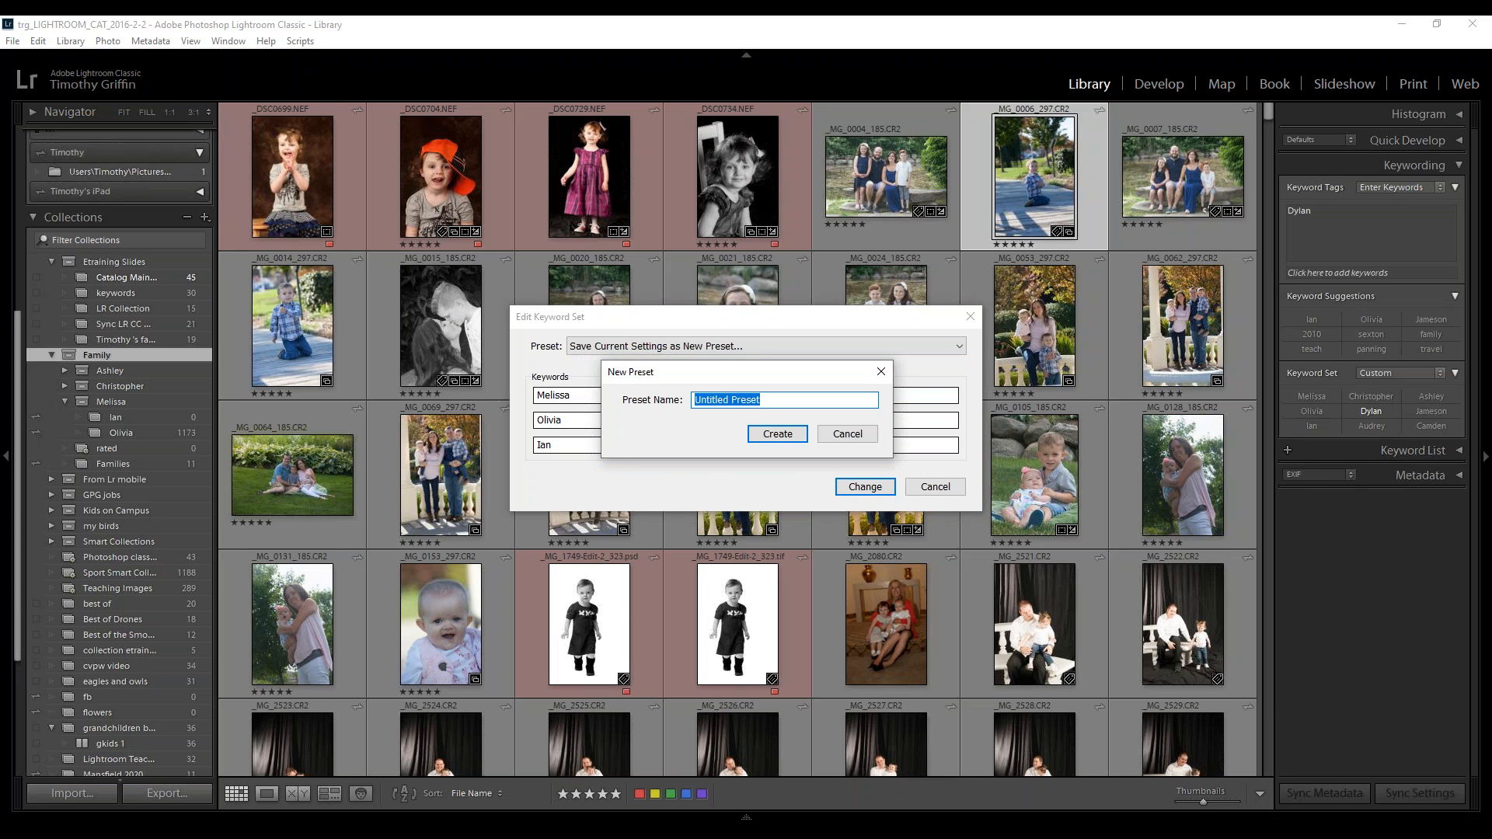
type("Family 2")
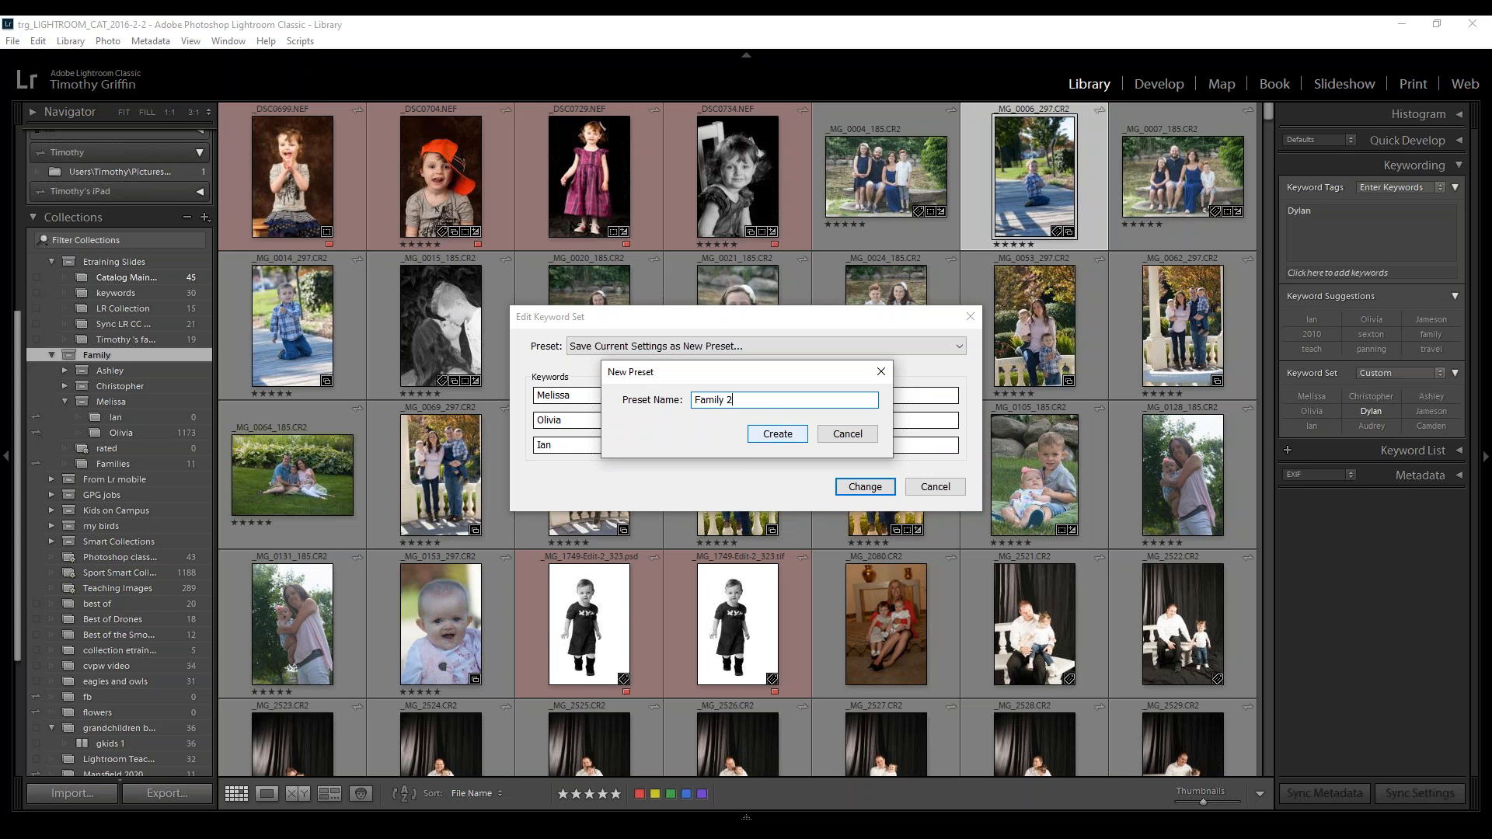
left_click(777, 434)
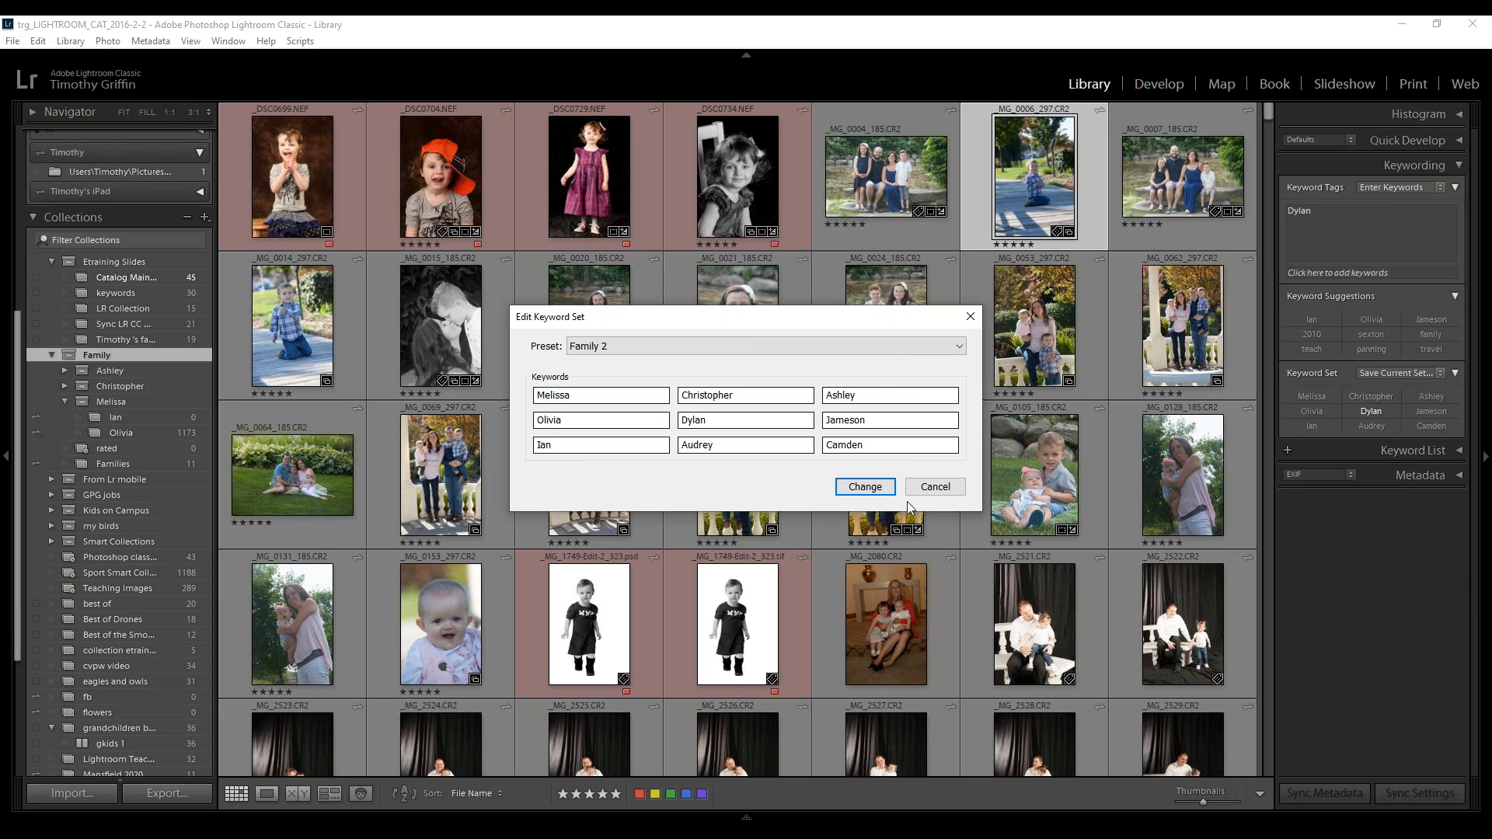
left_click(888, 491)
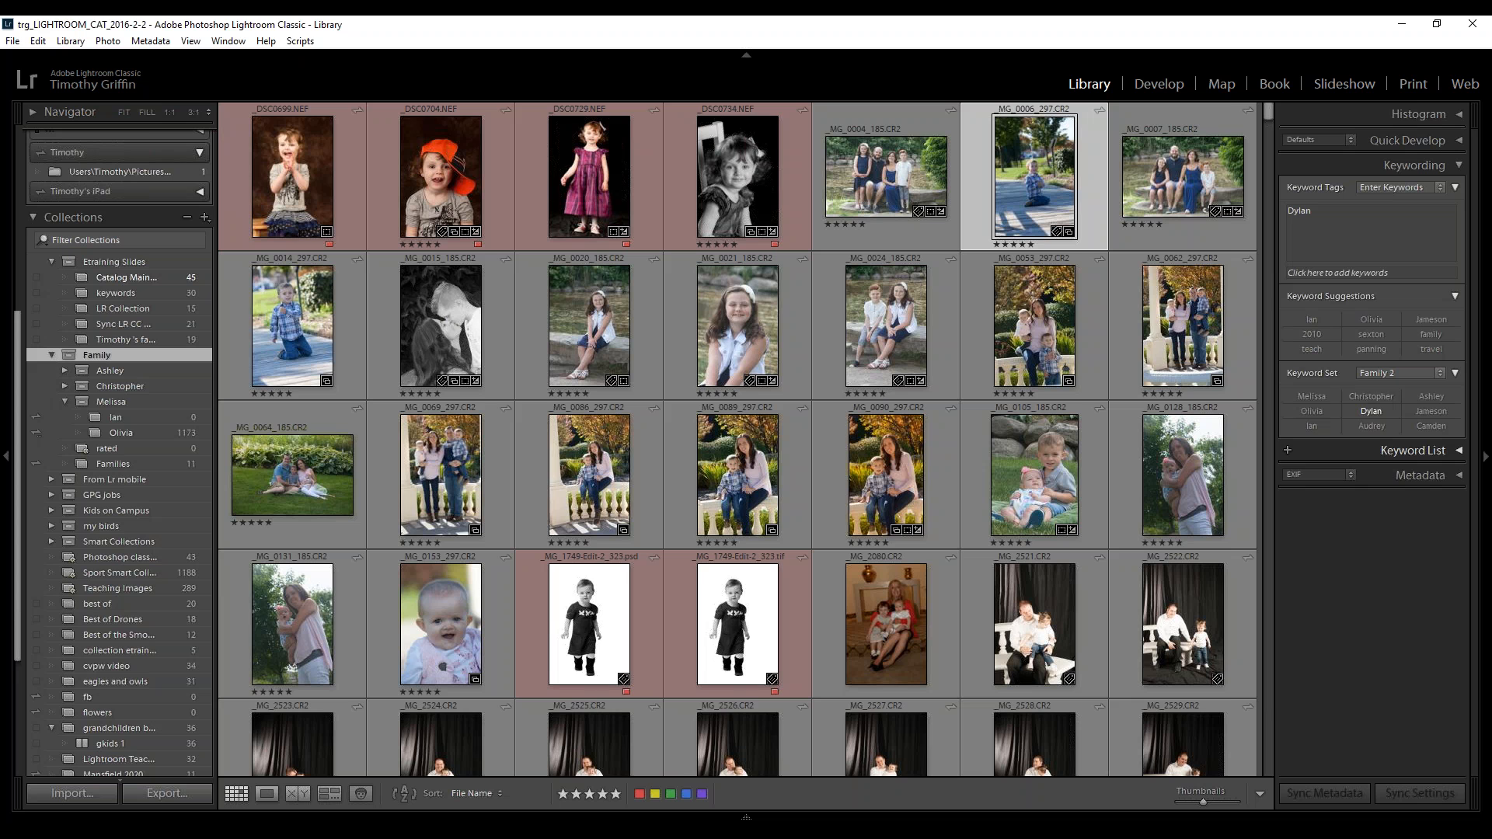
Tag the black-and-white portrait _DSC0734 with the girl's name, using its number shortcut in the Family 2 keyword set
key("alt")
key("alt")
key("alt")
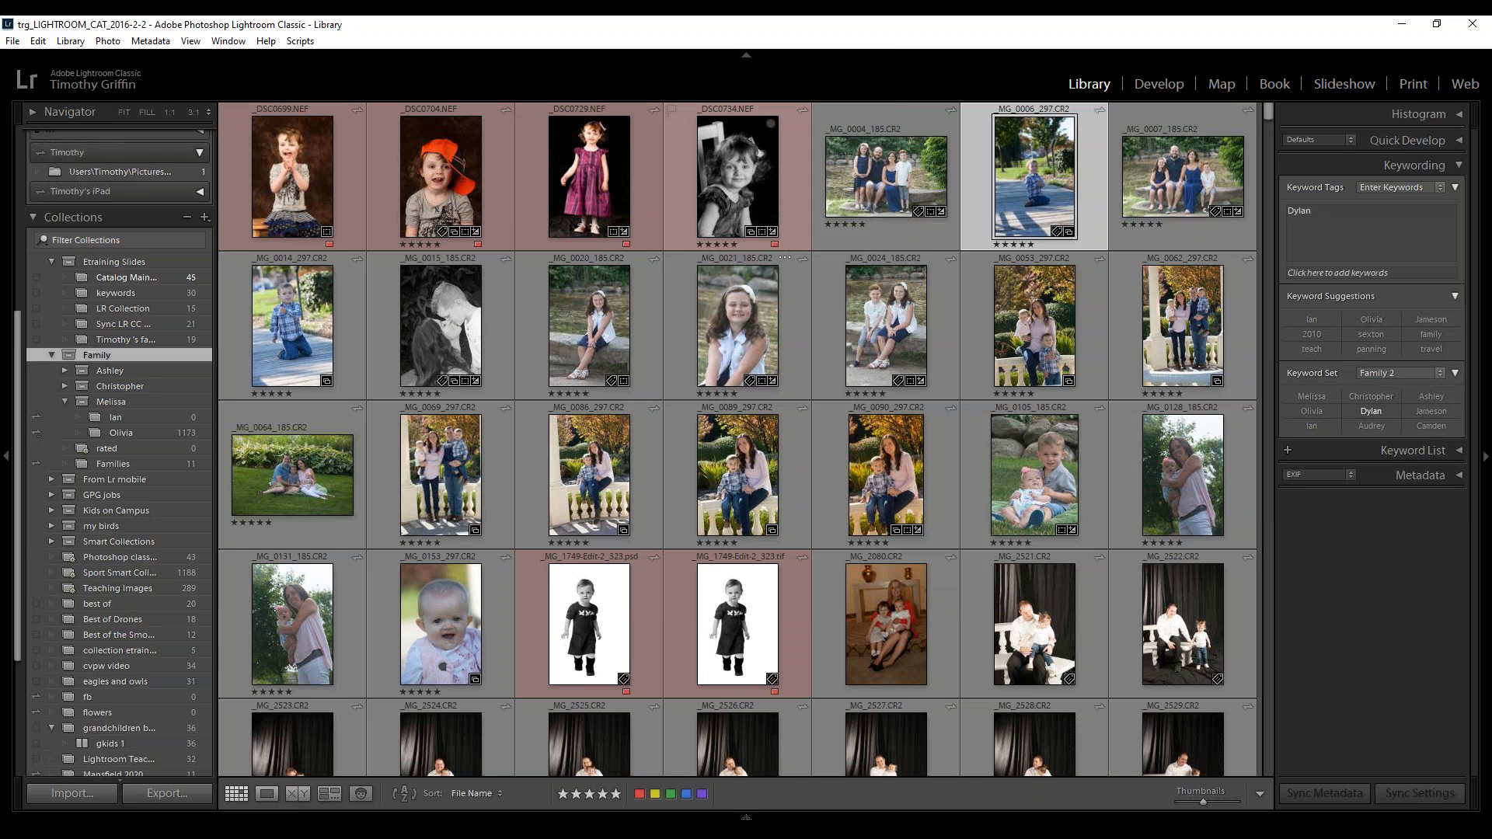
left_click(737, 177)
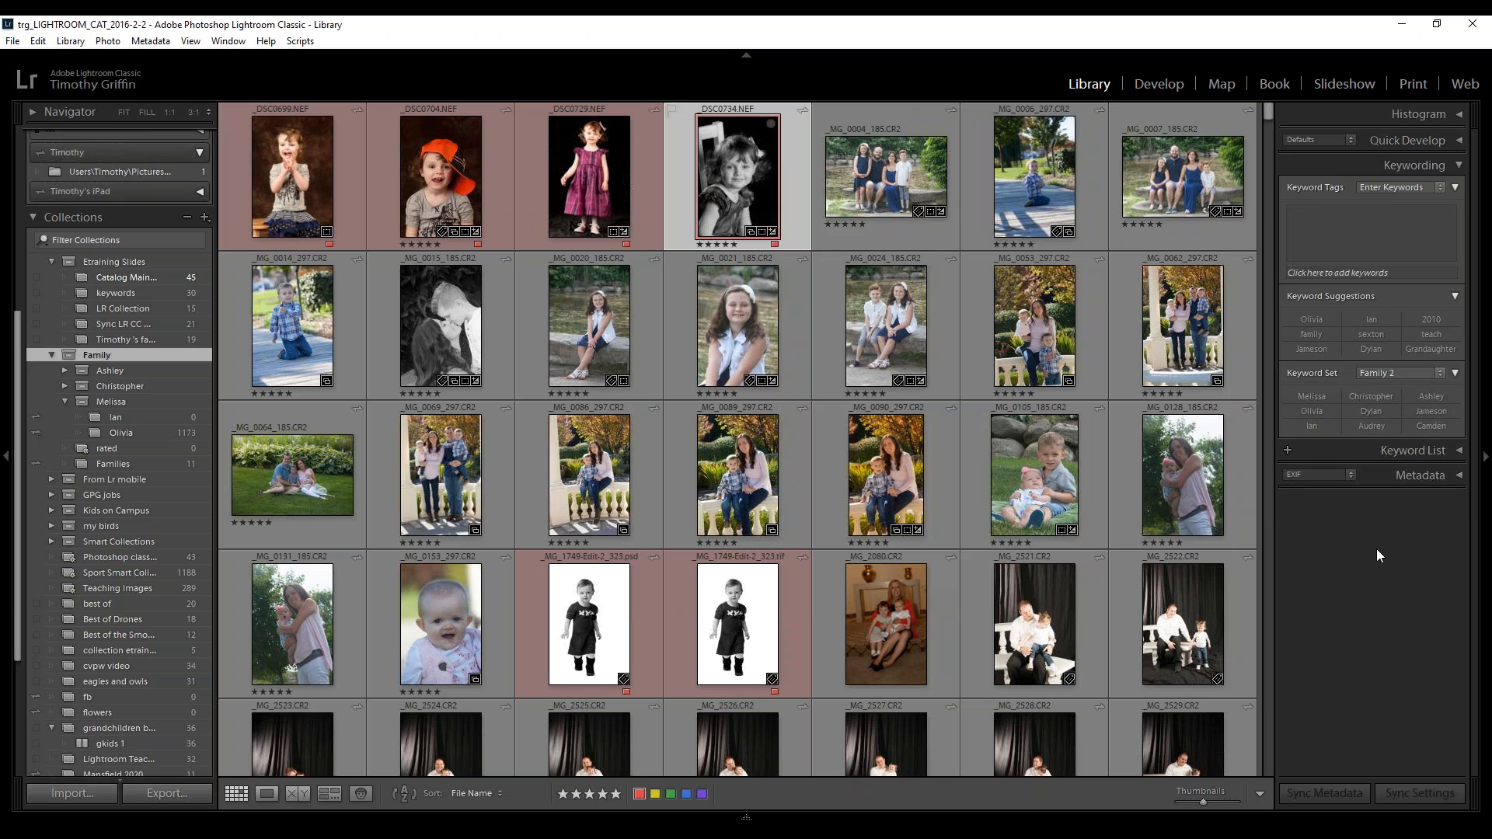
key("alt")
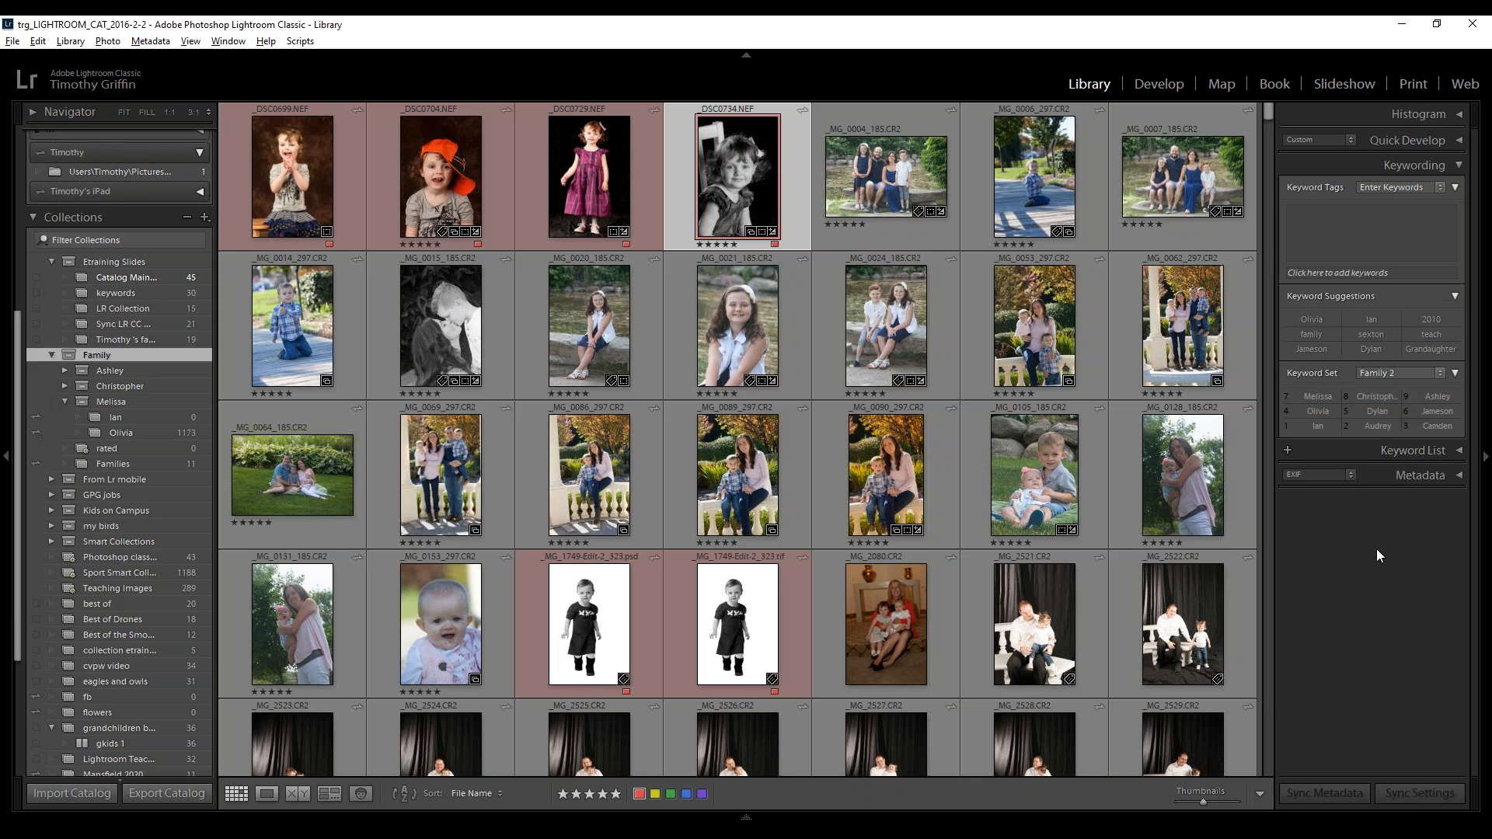
key("alt+4")
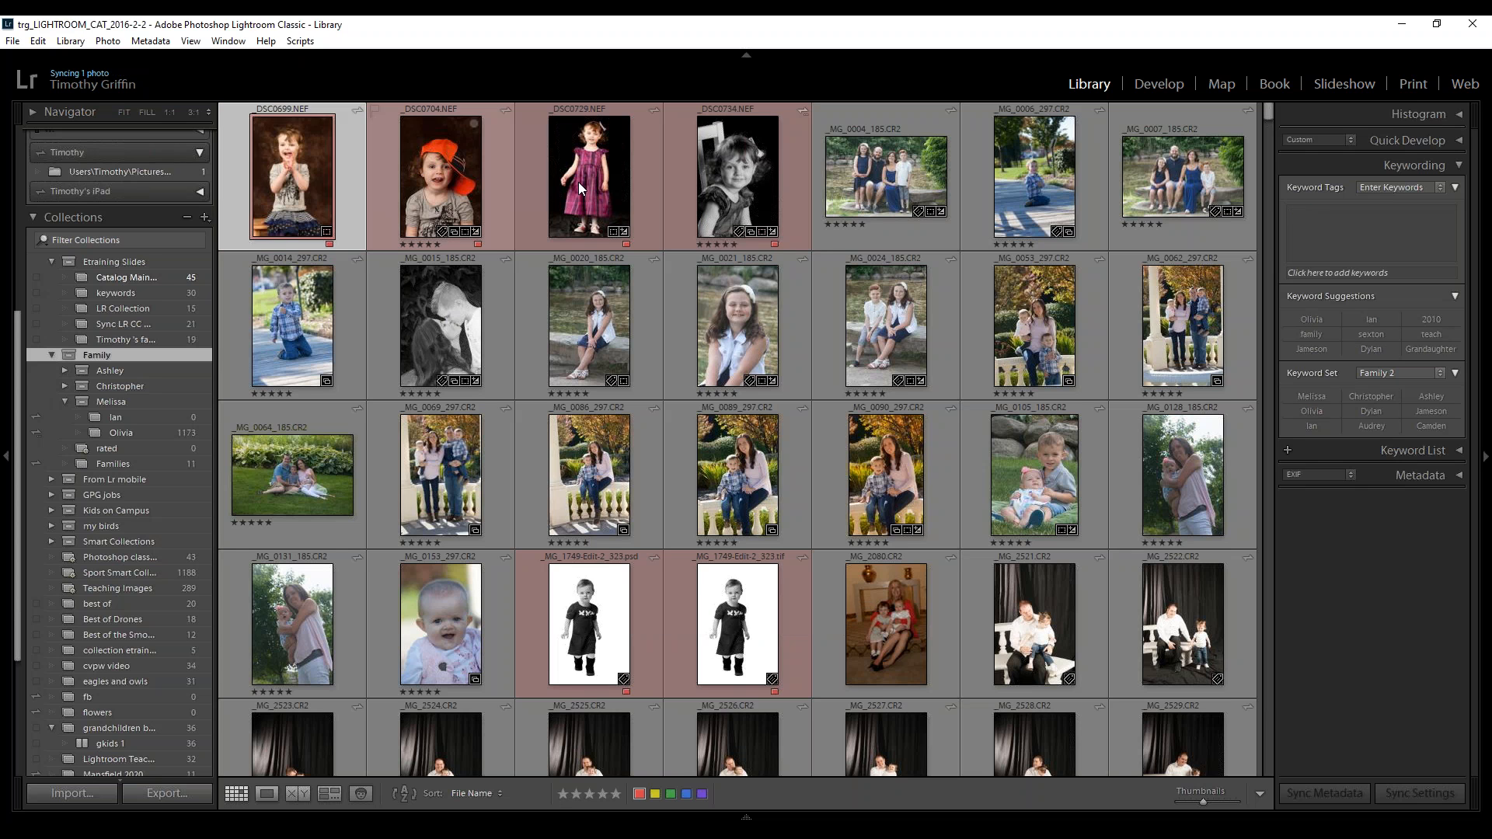
Select _DSC0699 through _DSC0729 plus _MG_0020_185 and _MG_0021_185, and tag them all with the girl's name from the Family 2 set
left_click(579, 182, "shift")
left_click(617, 295, "ctrl")
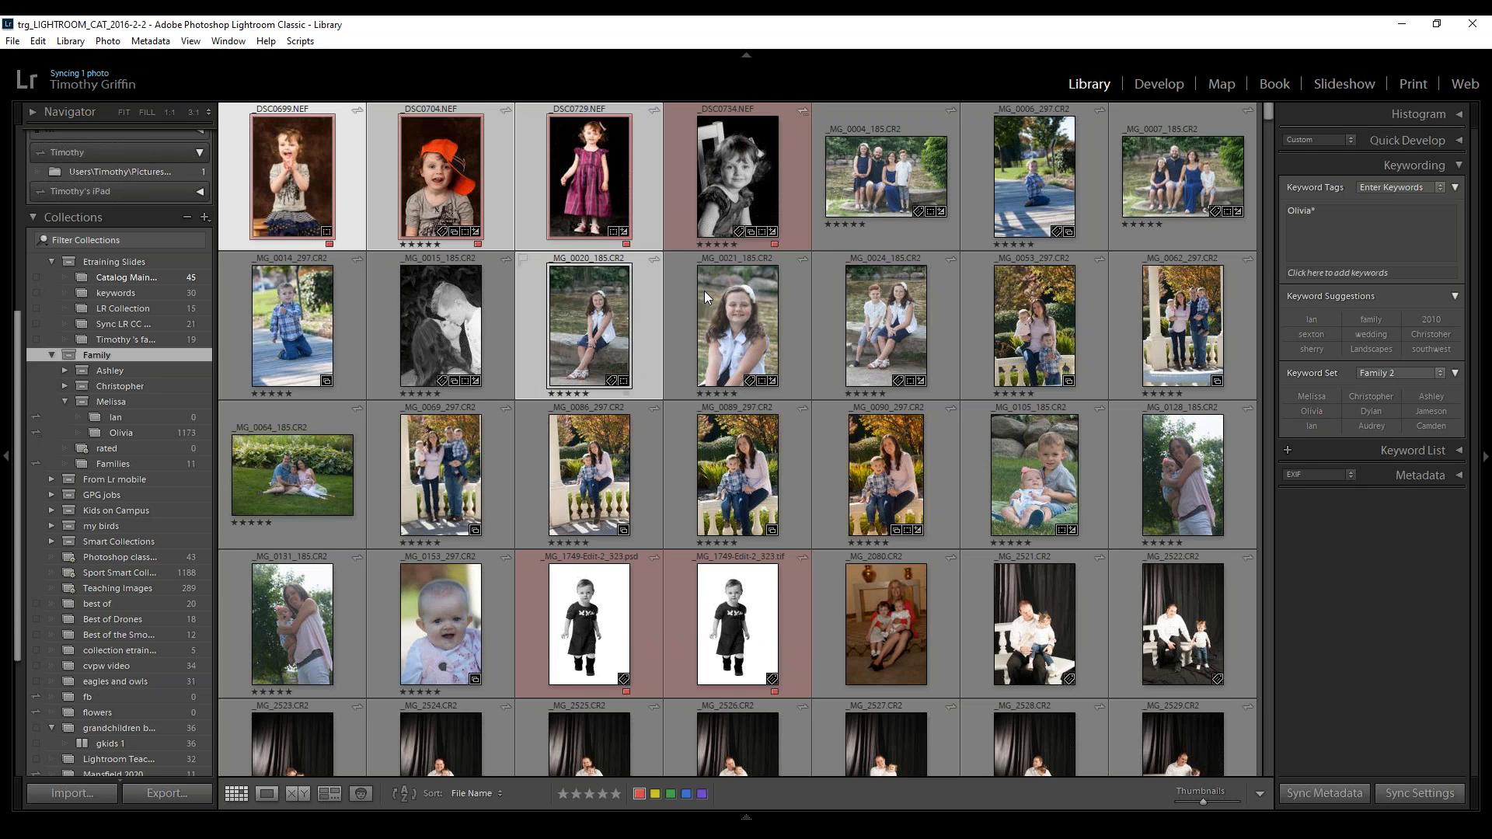
left_click(709, 292, "ctrl")
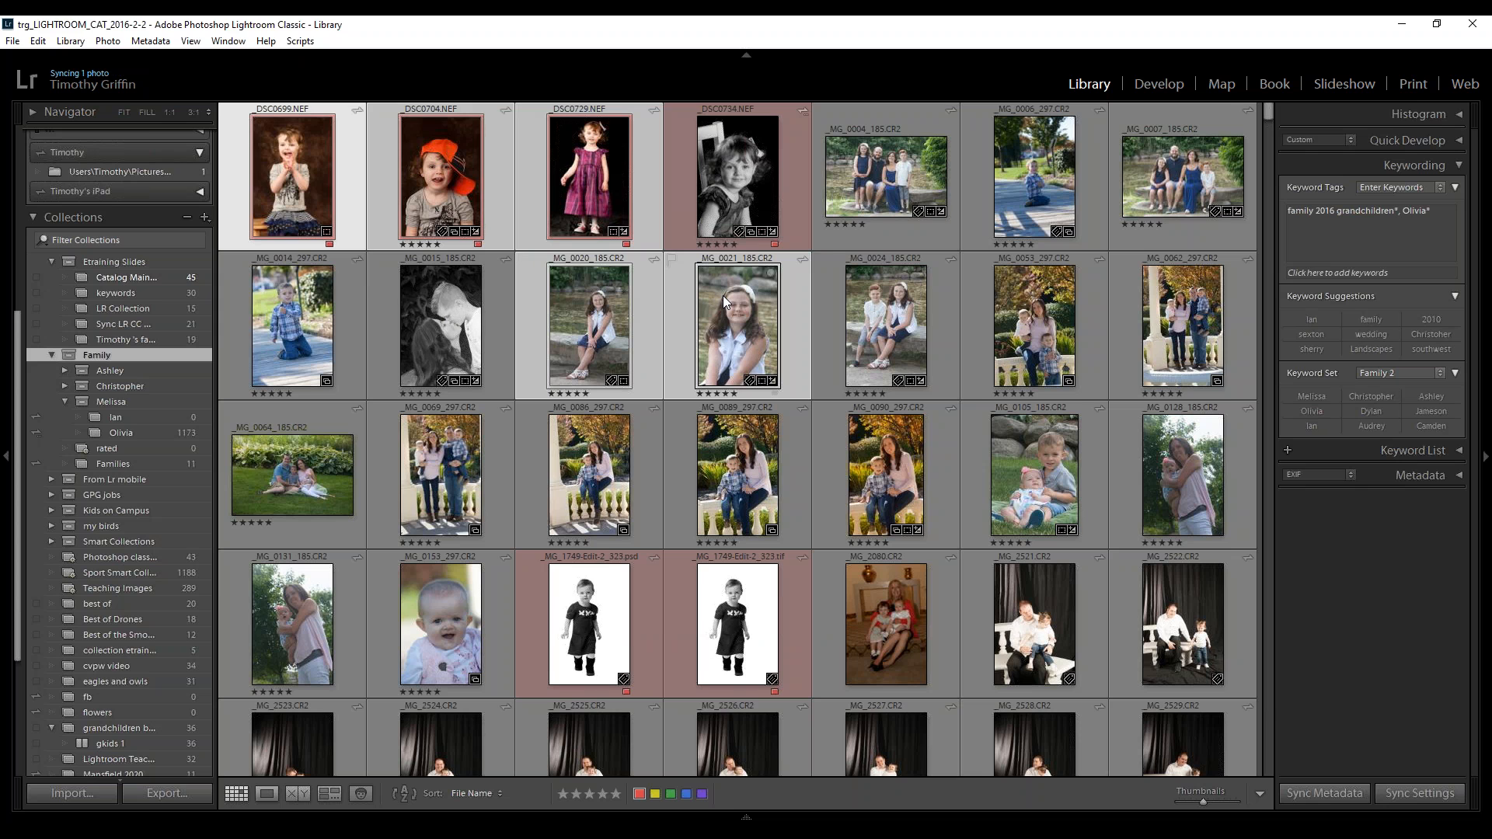
key("alt+4")
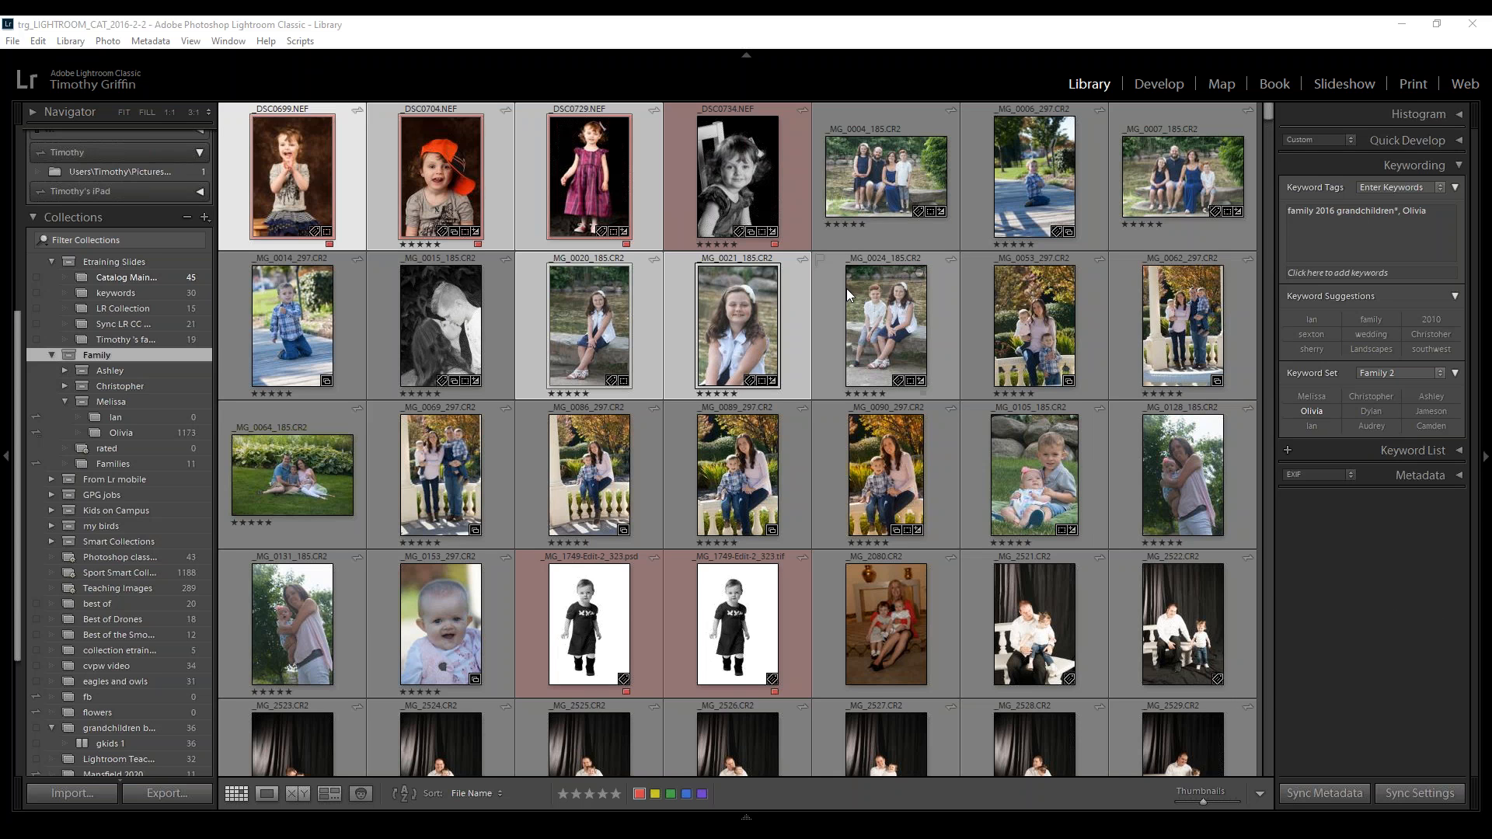
Open the keywords slide collection and read Slide13 on keyword sets and the following quick-keys slide in Loupe view
scroll(139, 464, "up", 5)
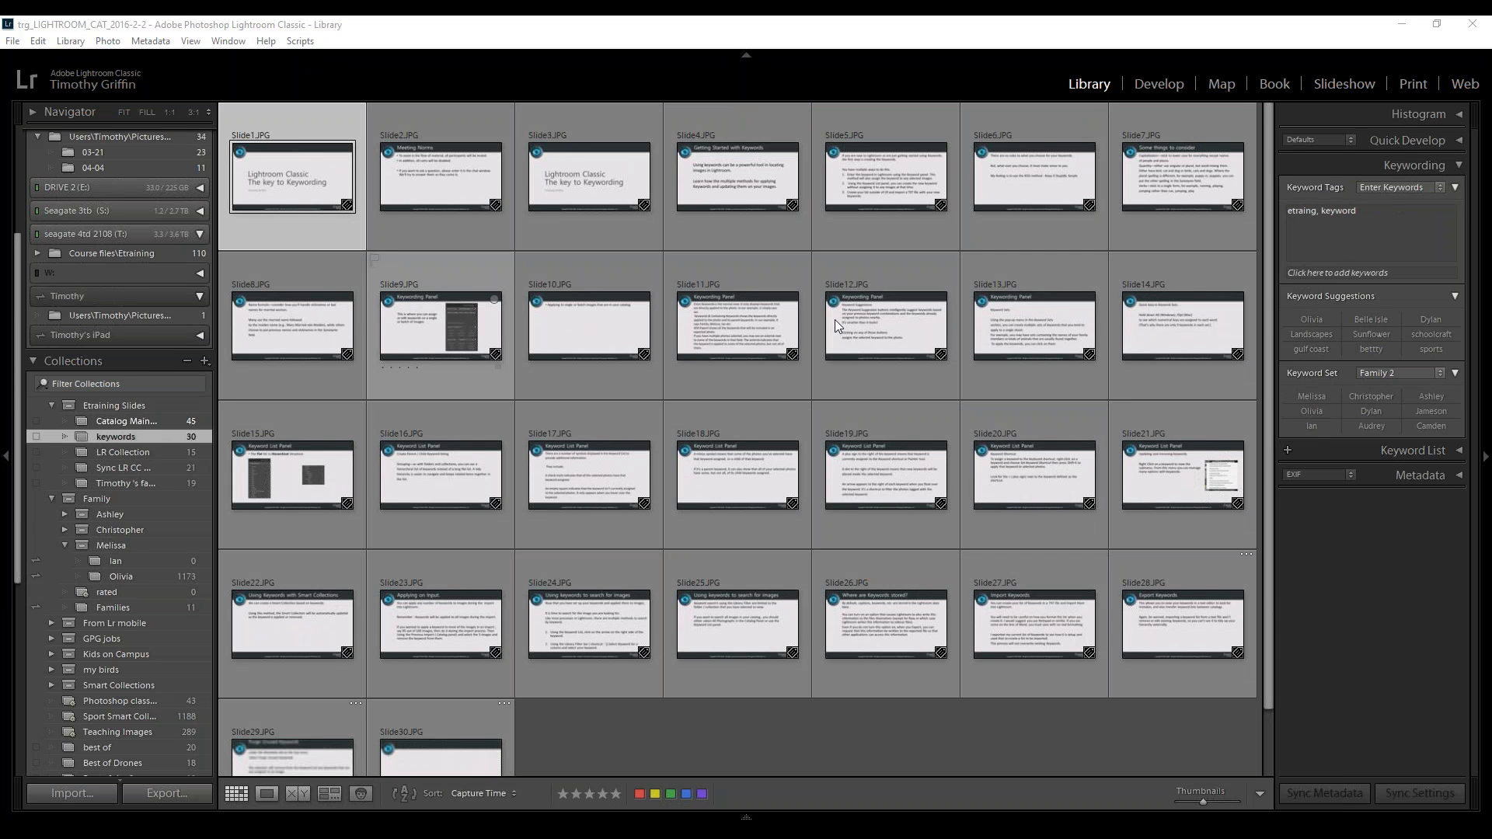
left_click(1008, 334)
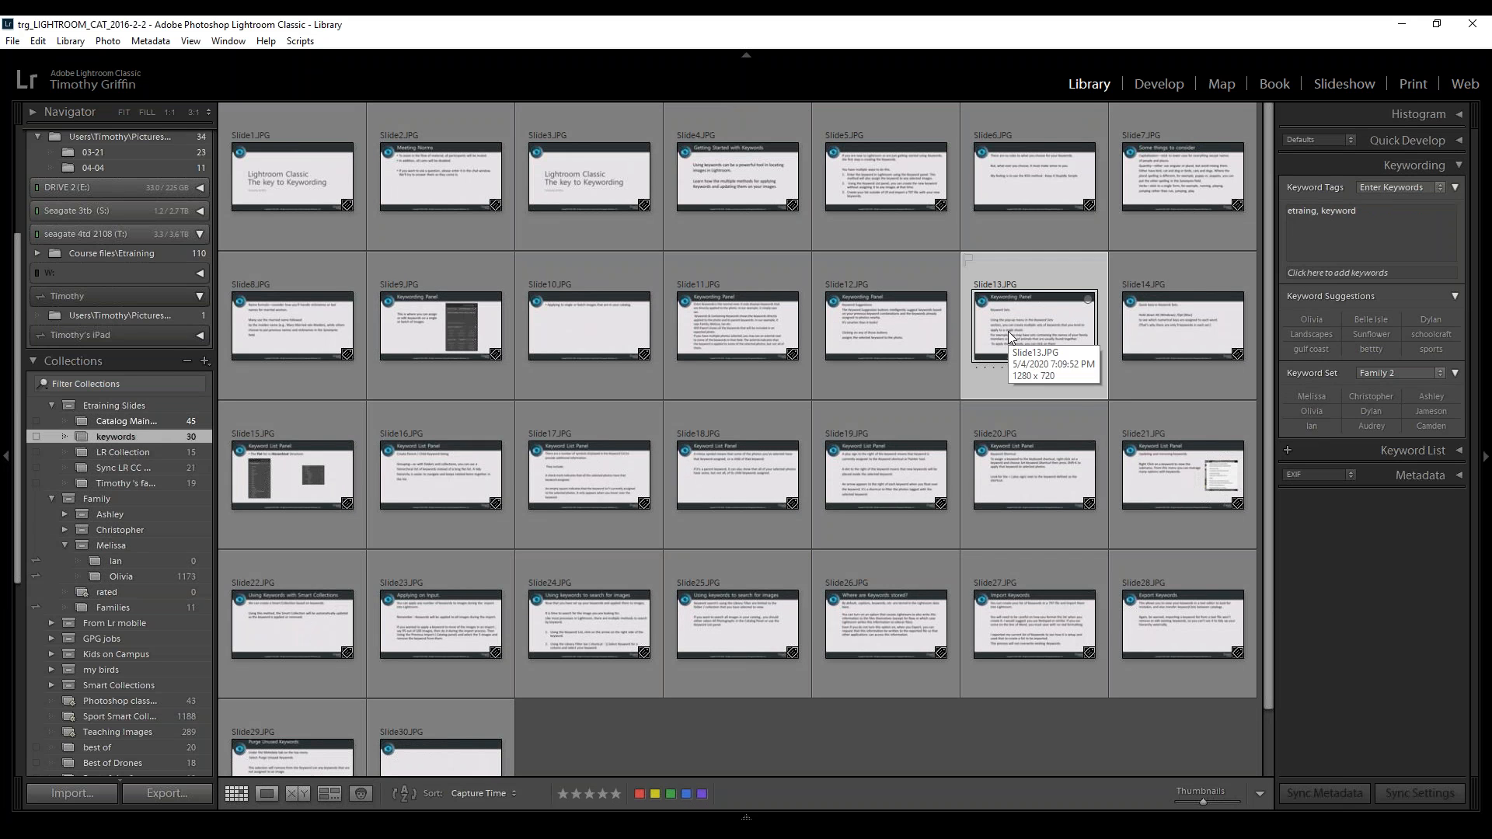
left_click(275, 784)
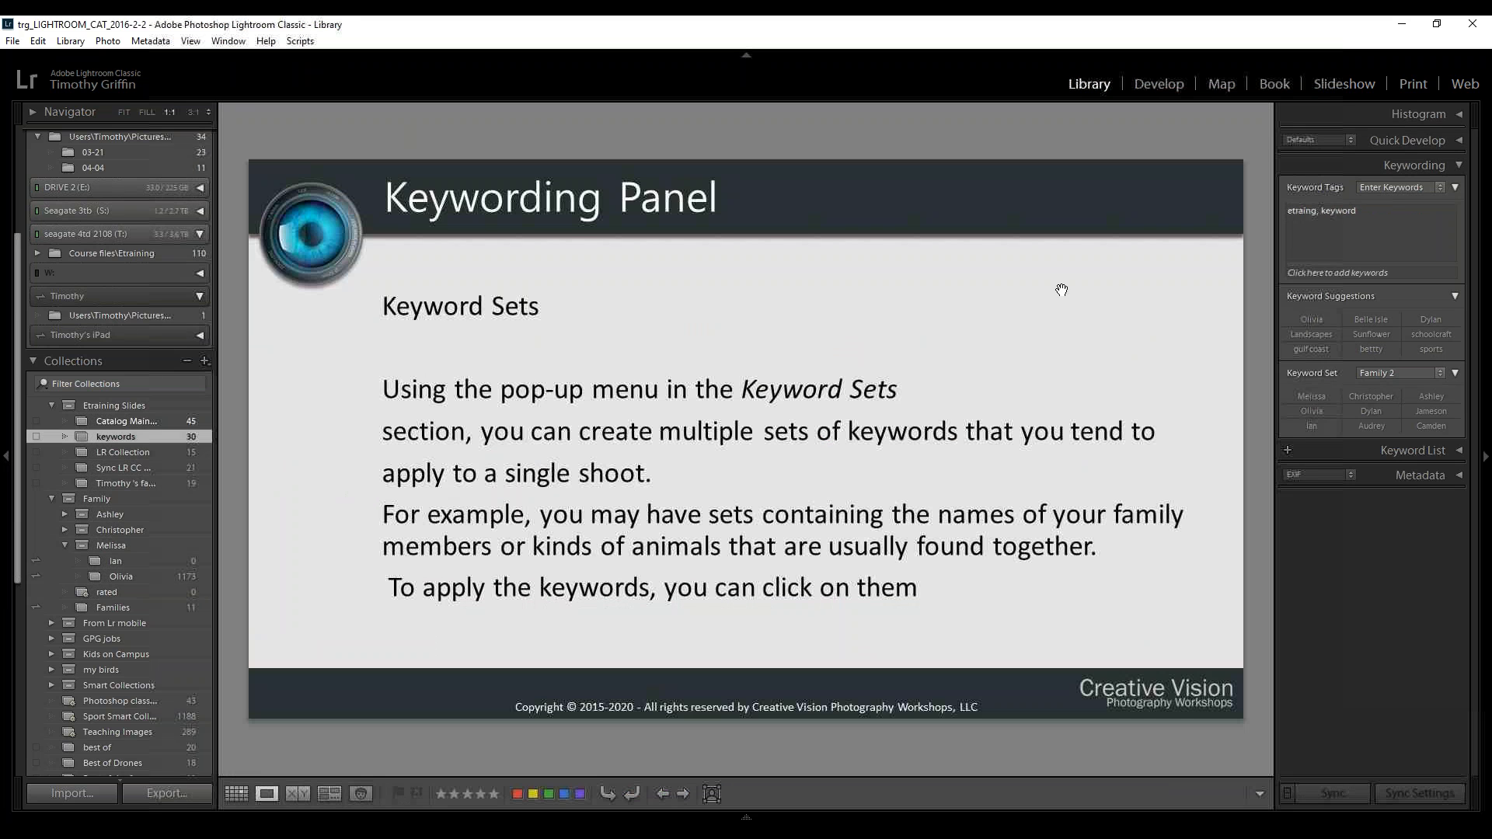
left_click(1039, 324)
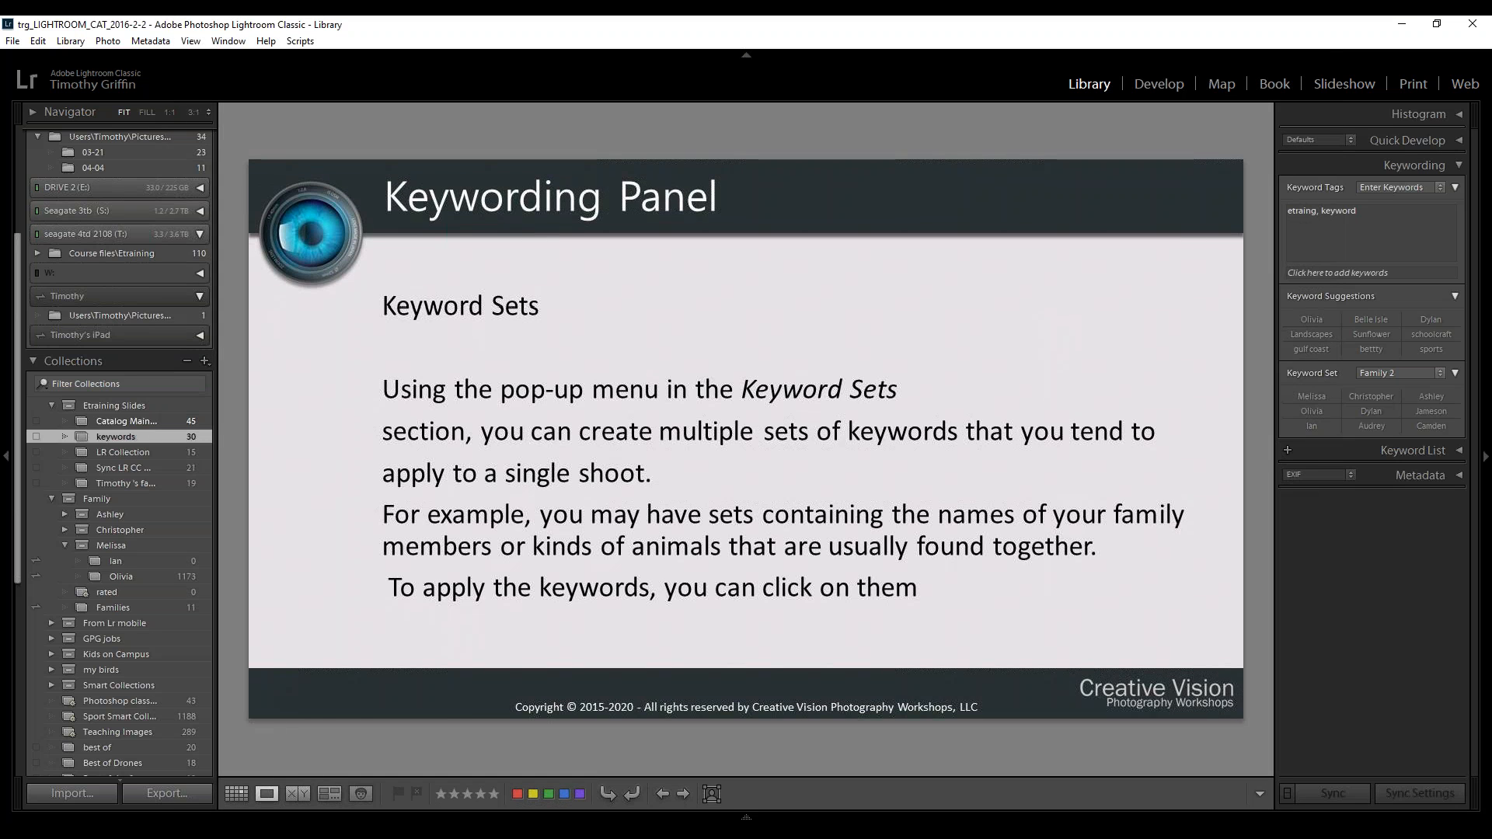
key("Right")
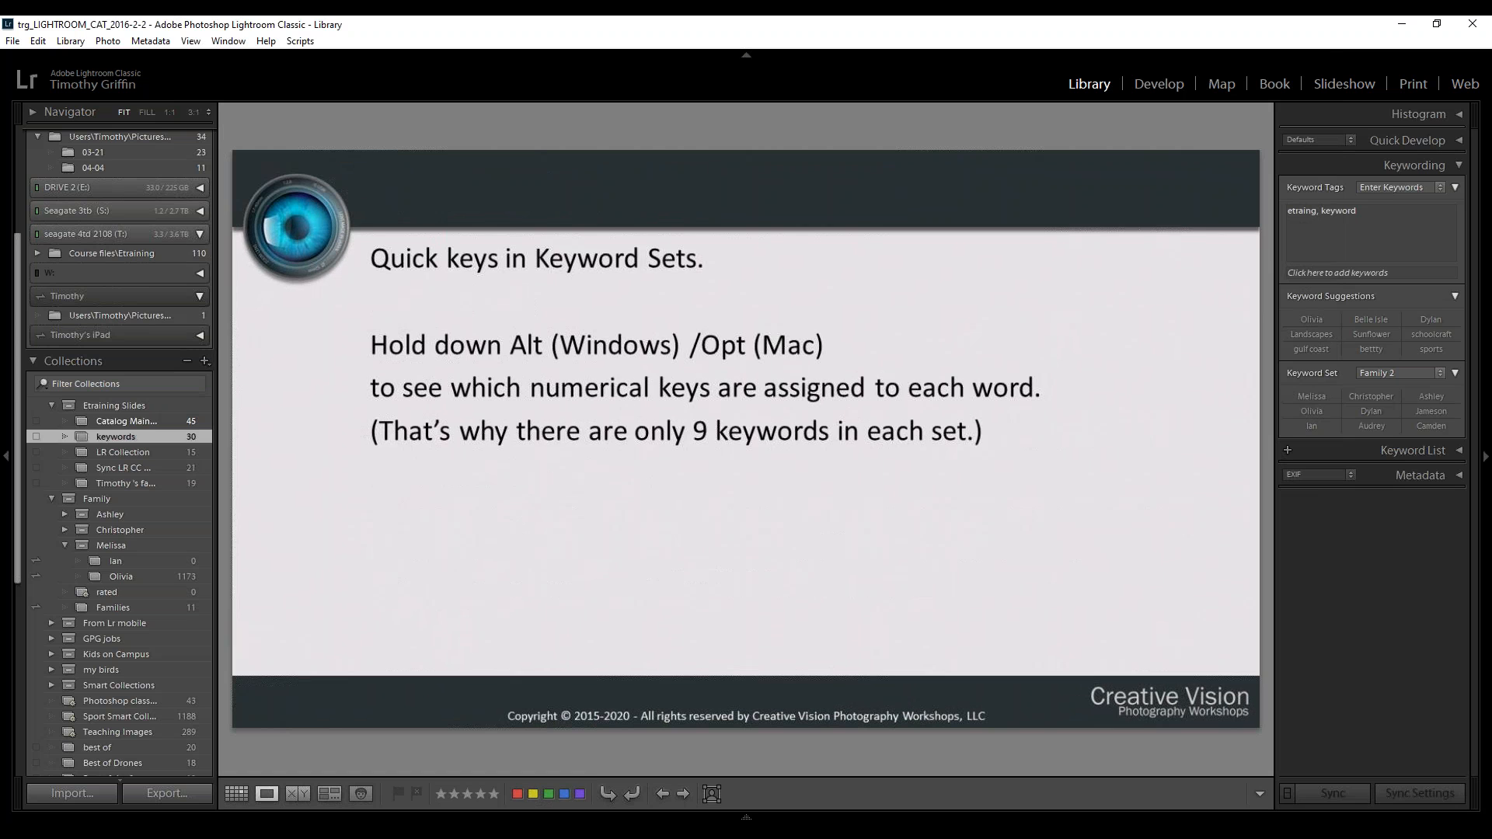
key("Right")
key("Left")
Reopen the Family collection set and show its photos in Grid view
scroll(117, 463, "down", 8)
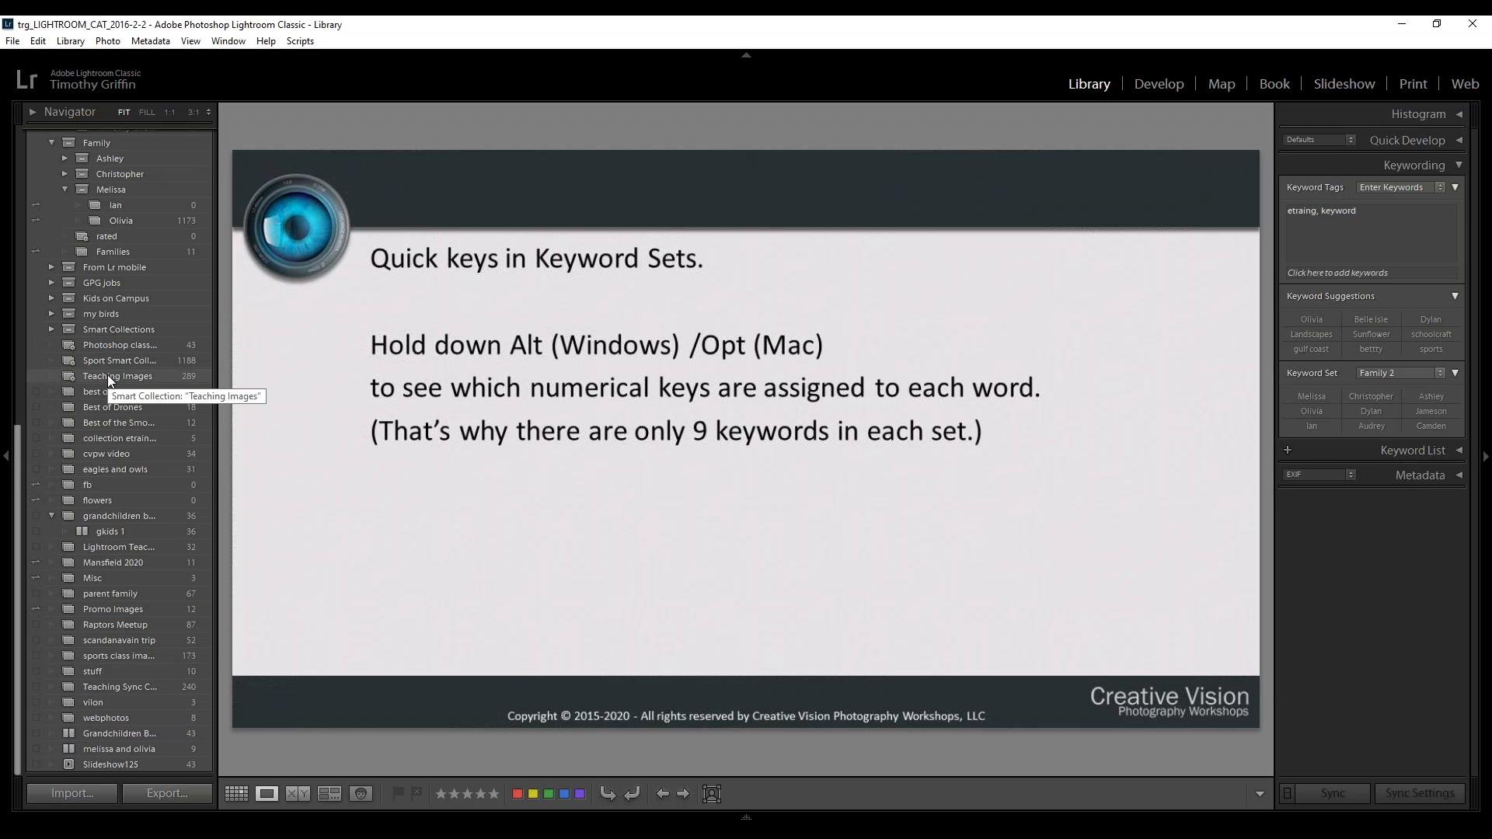
scroll(110, 263, "up", 3)
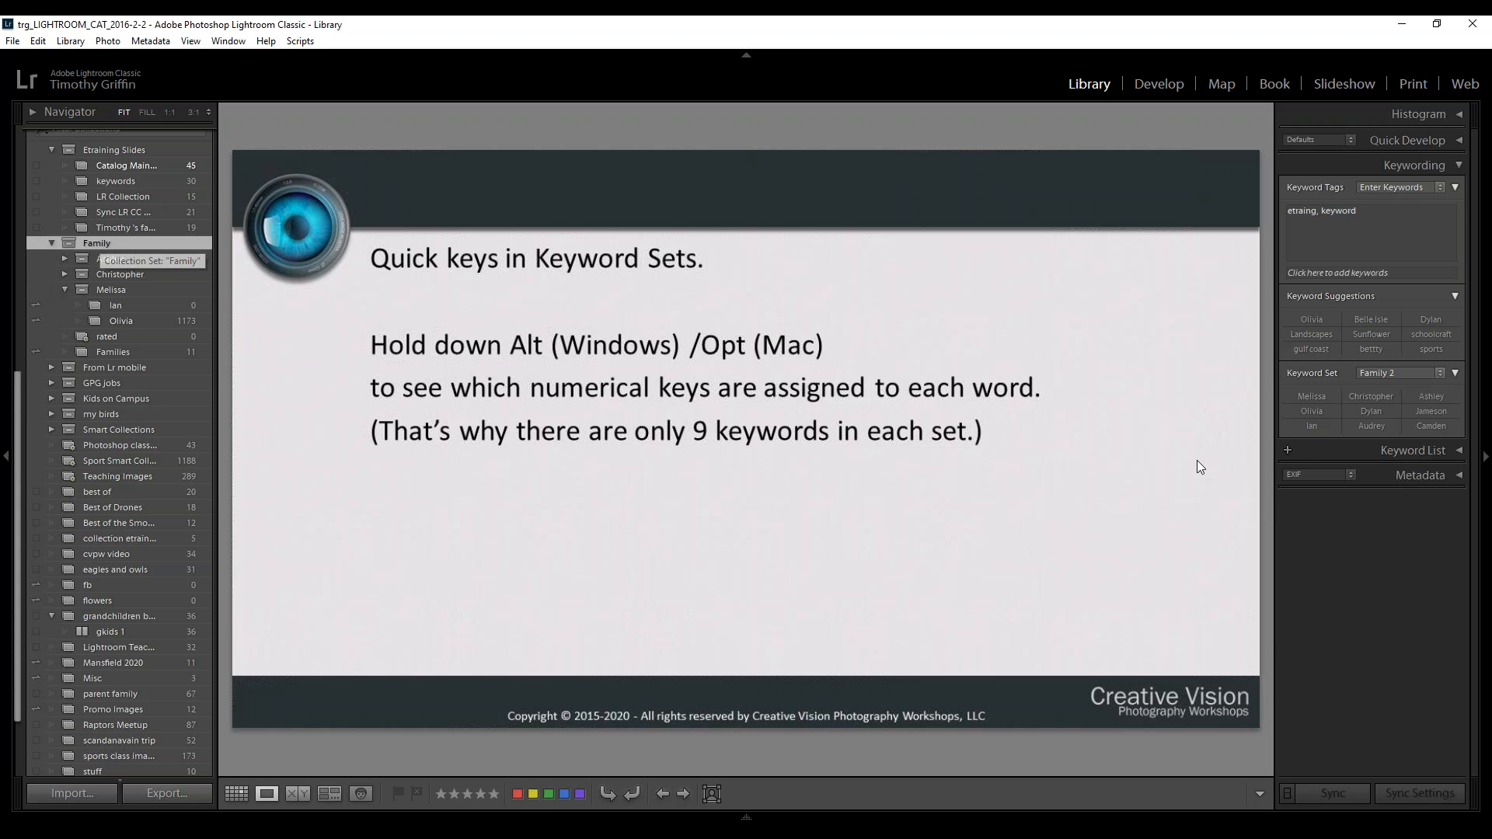
key("Right")
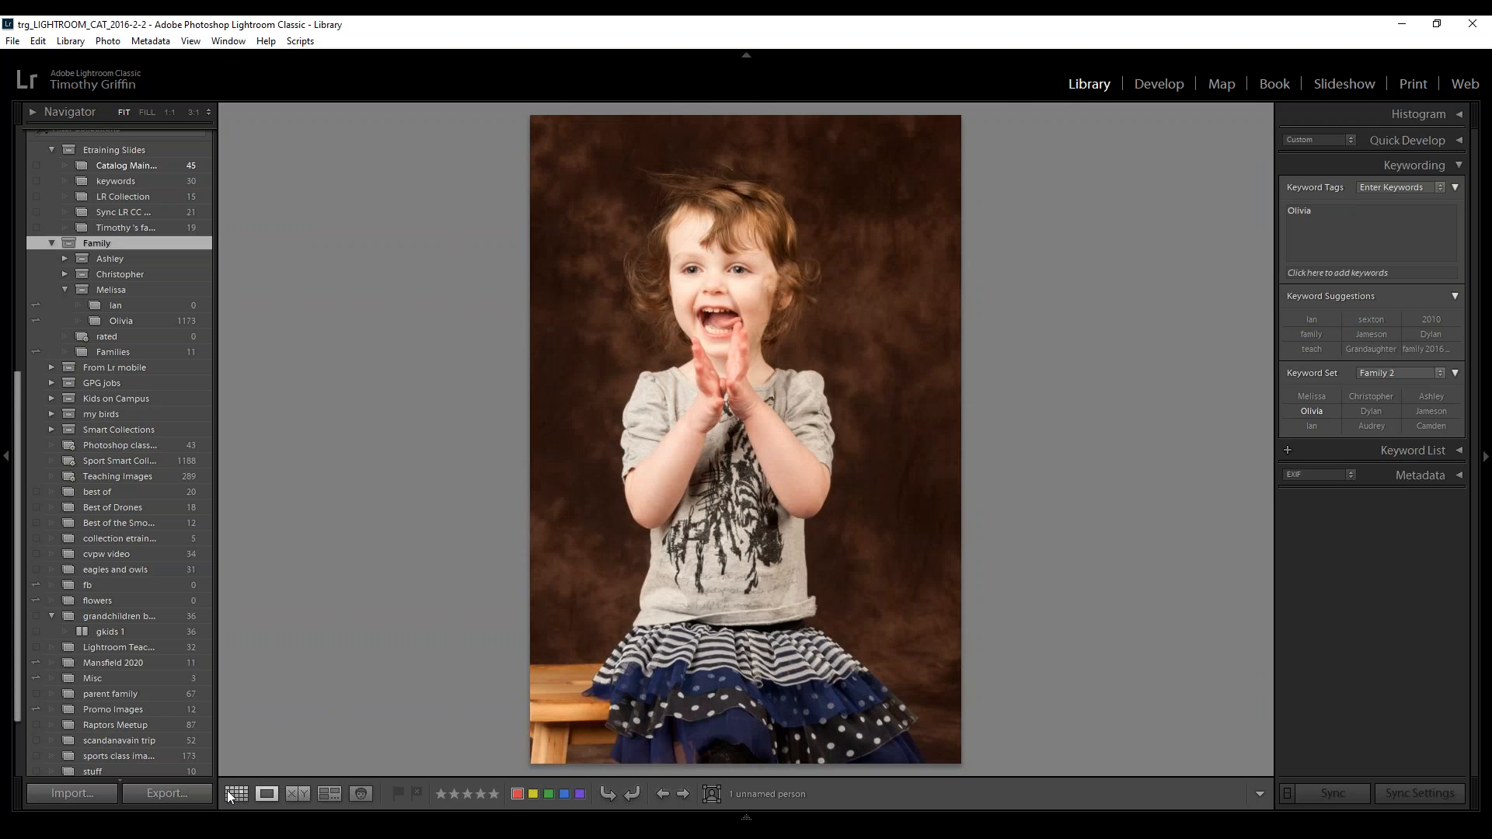
key("g")
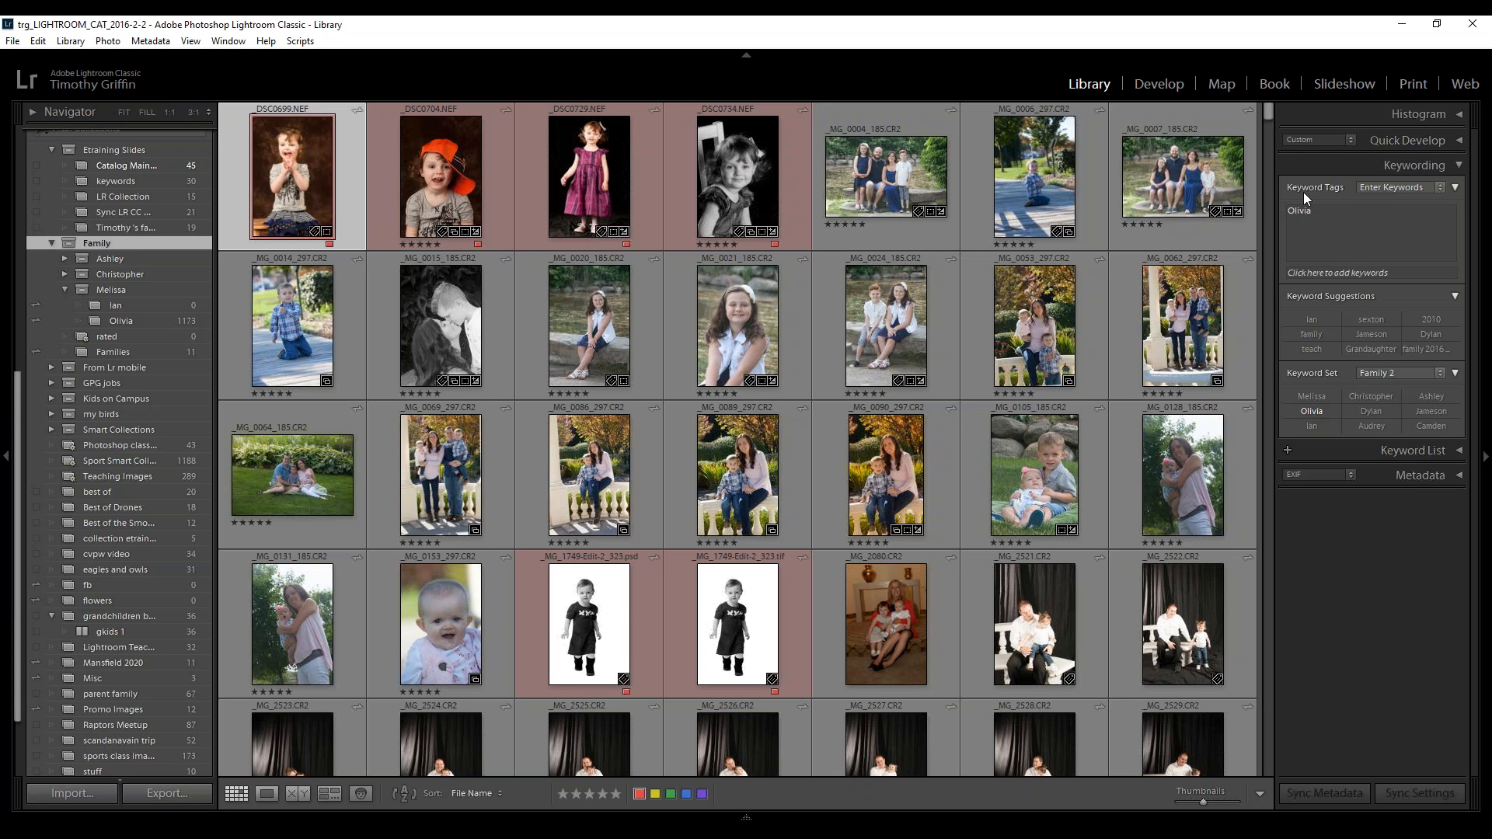
Check the Keyword Tags display modes and the metadata options in the export settings for _DSC0699, leaving without exporting
left_click(1440, 187)
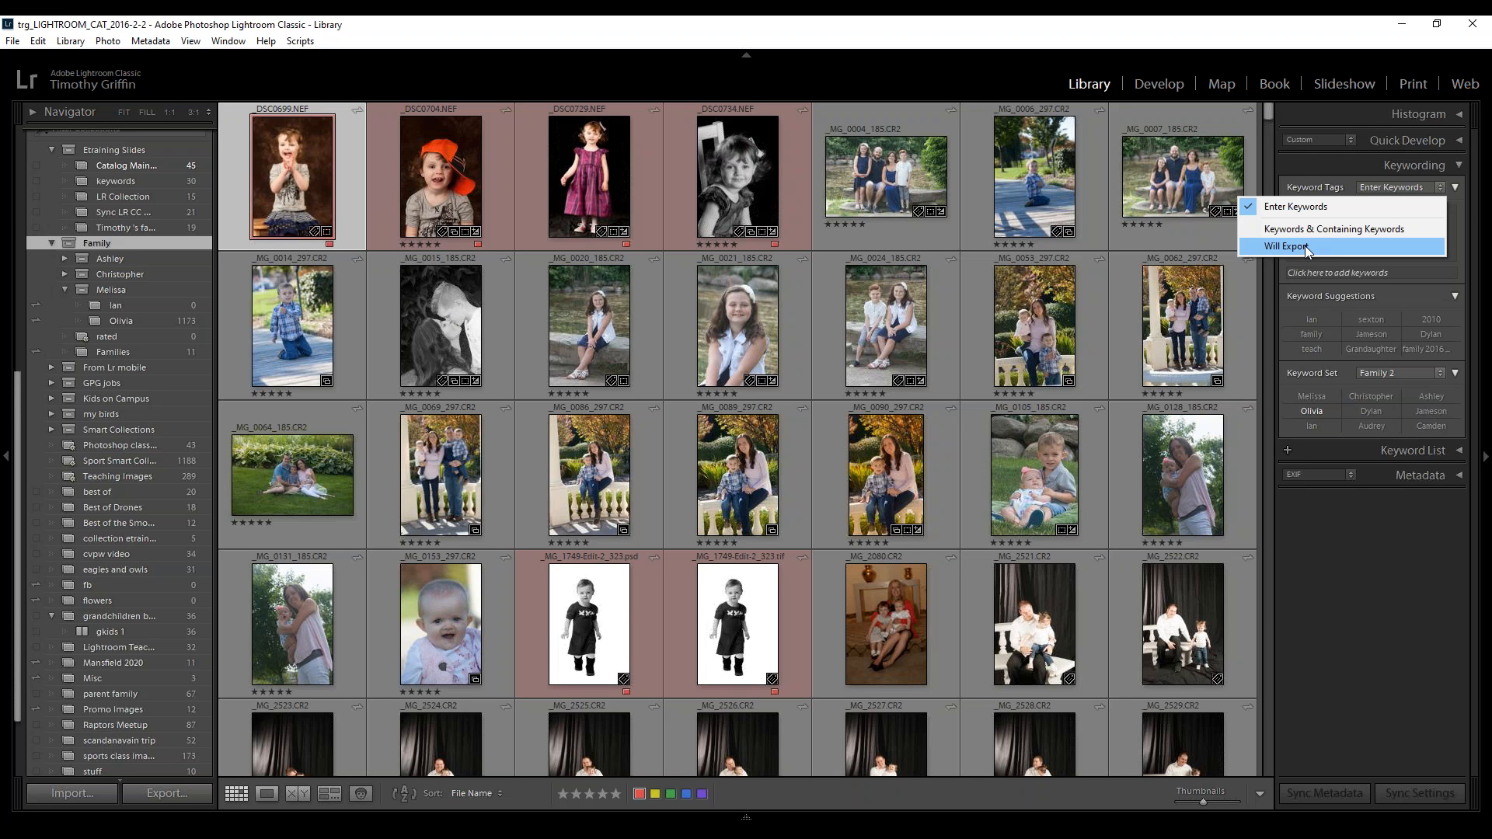
left_click(1318, 512)
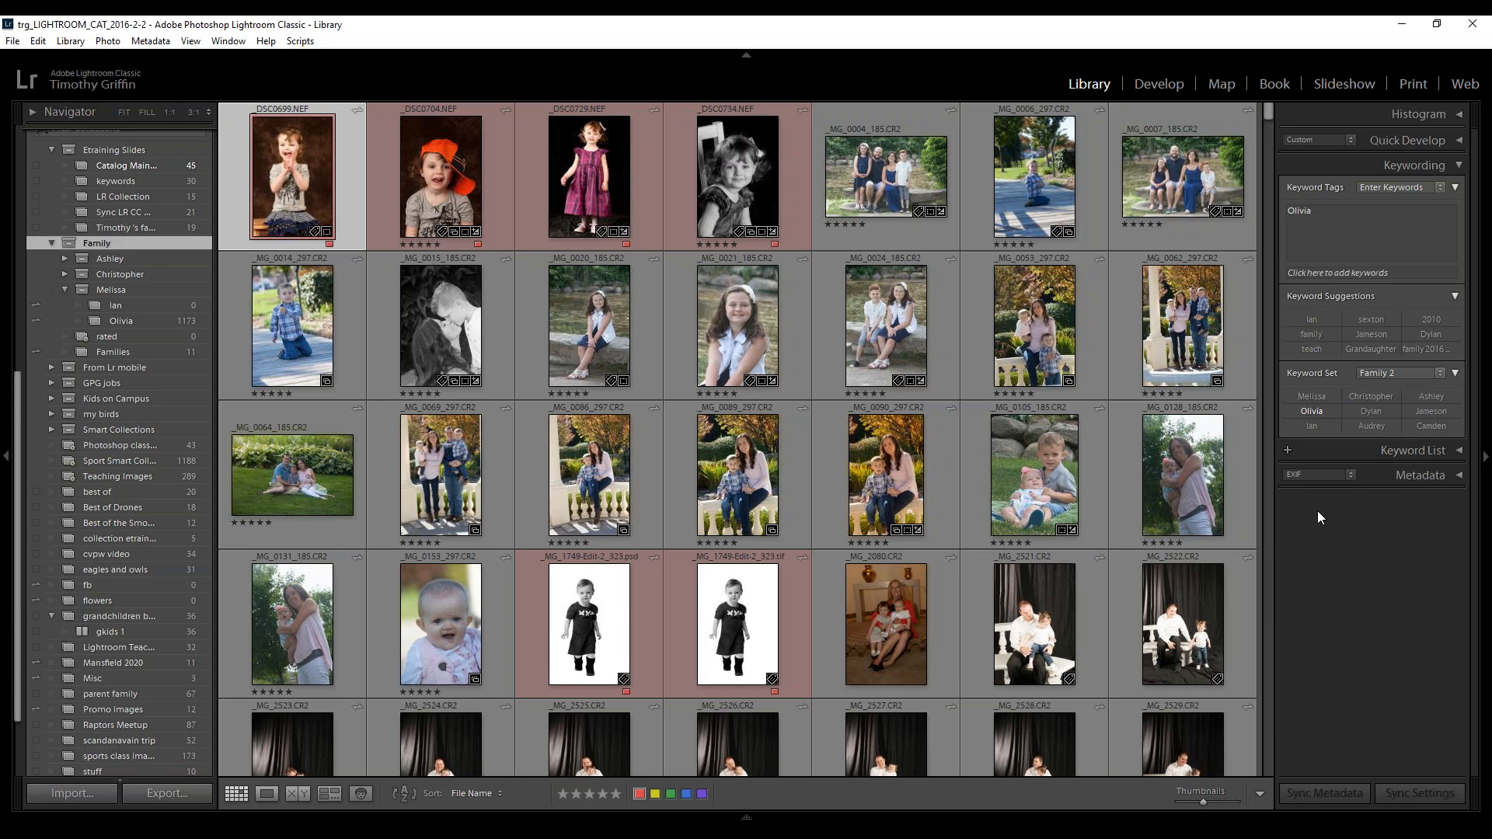
left_click(165, 795)
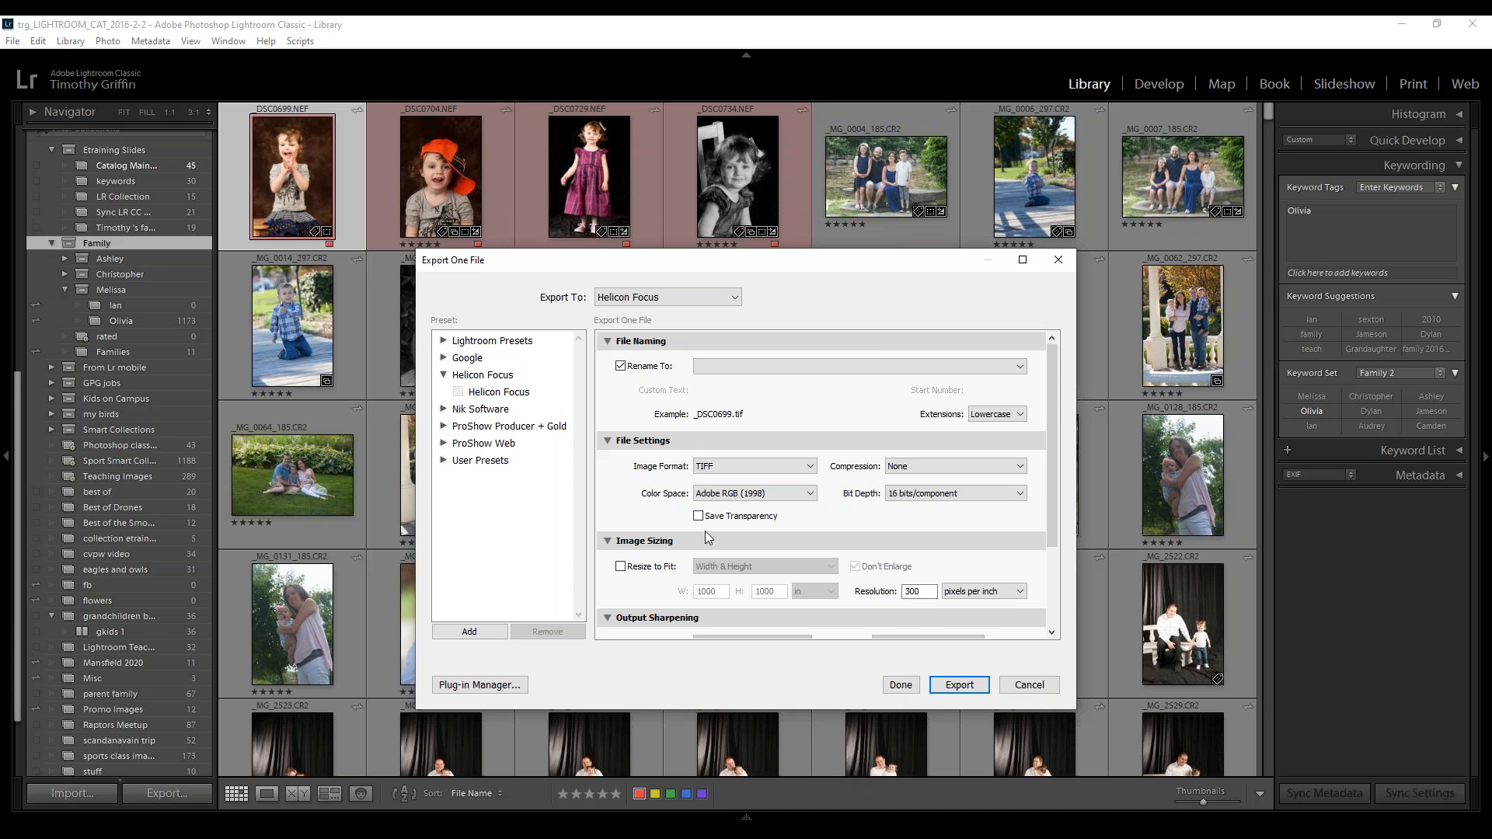
scroll(706, 530, "down", 3)
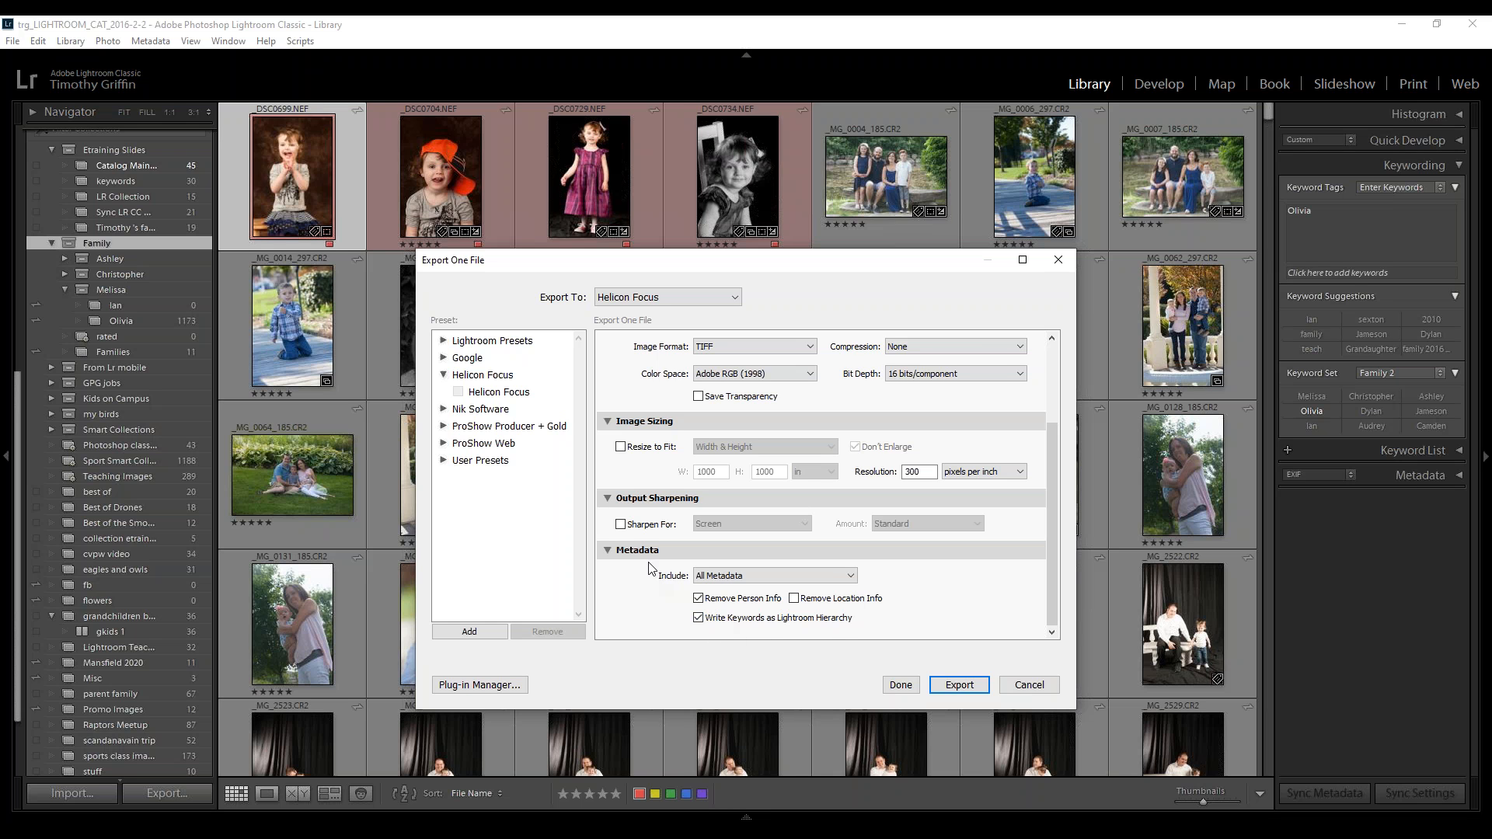
left_click(1022, 684)
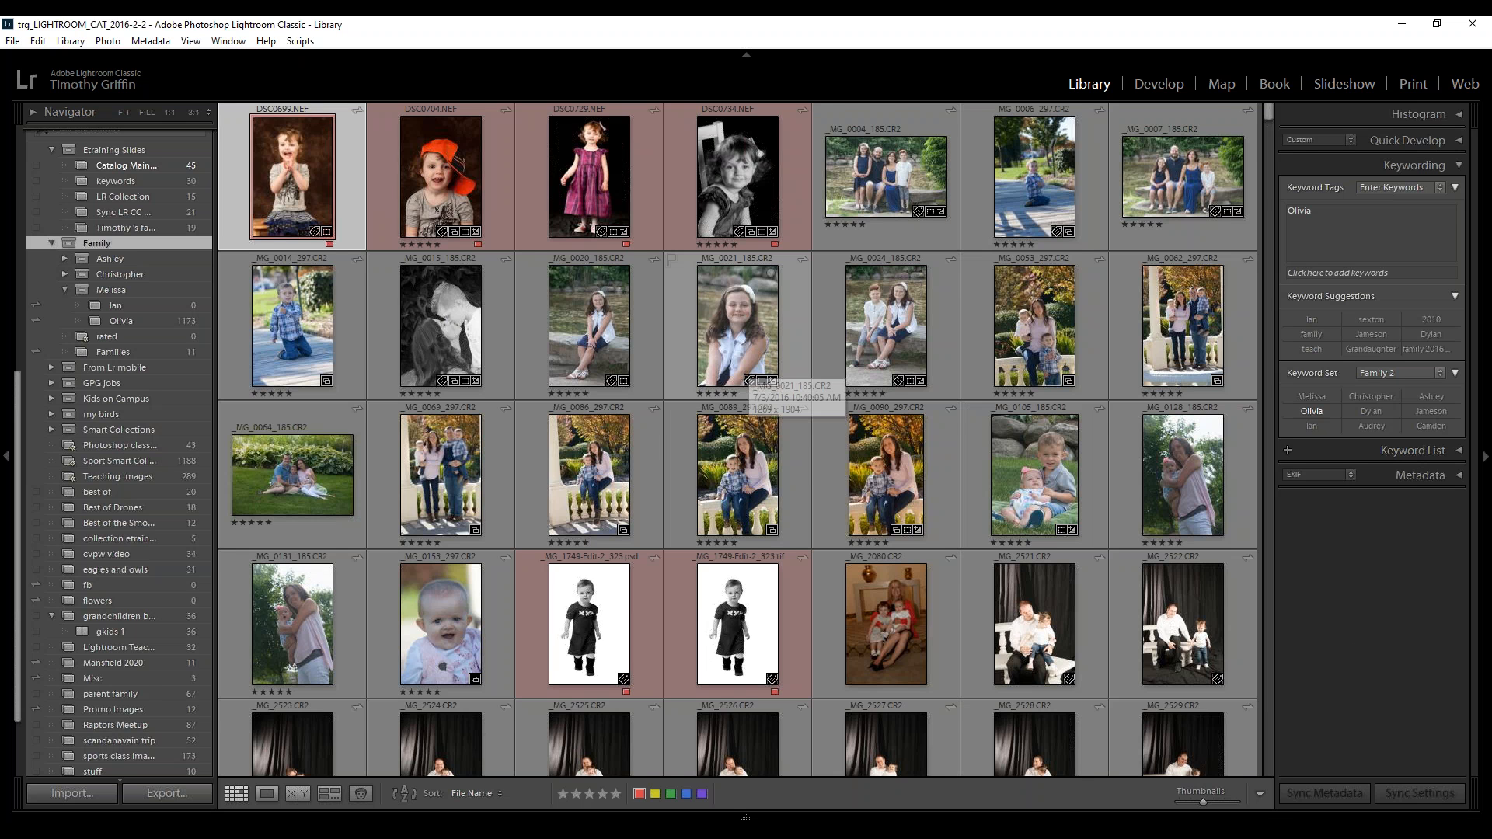
Collapse the Keywording section, expand the Keyword List and look through all the catalog's keywords
scroll(742, 373, "down", 10)
key("Home")
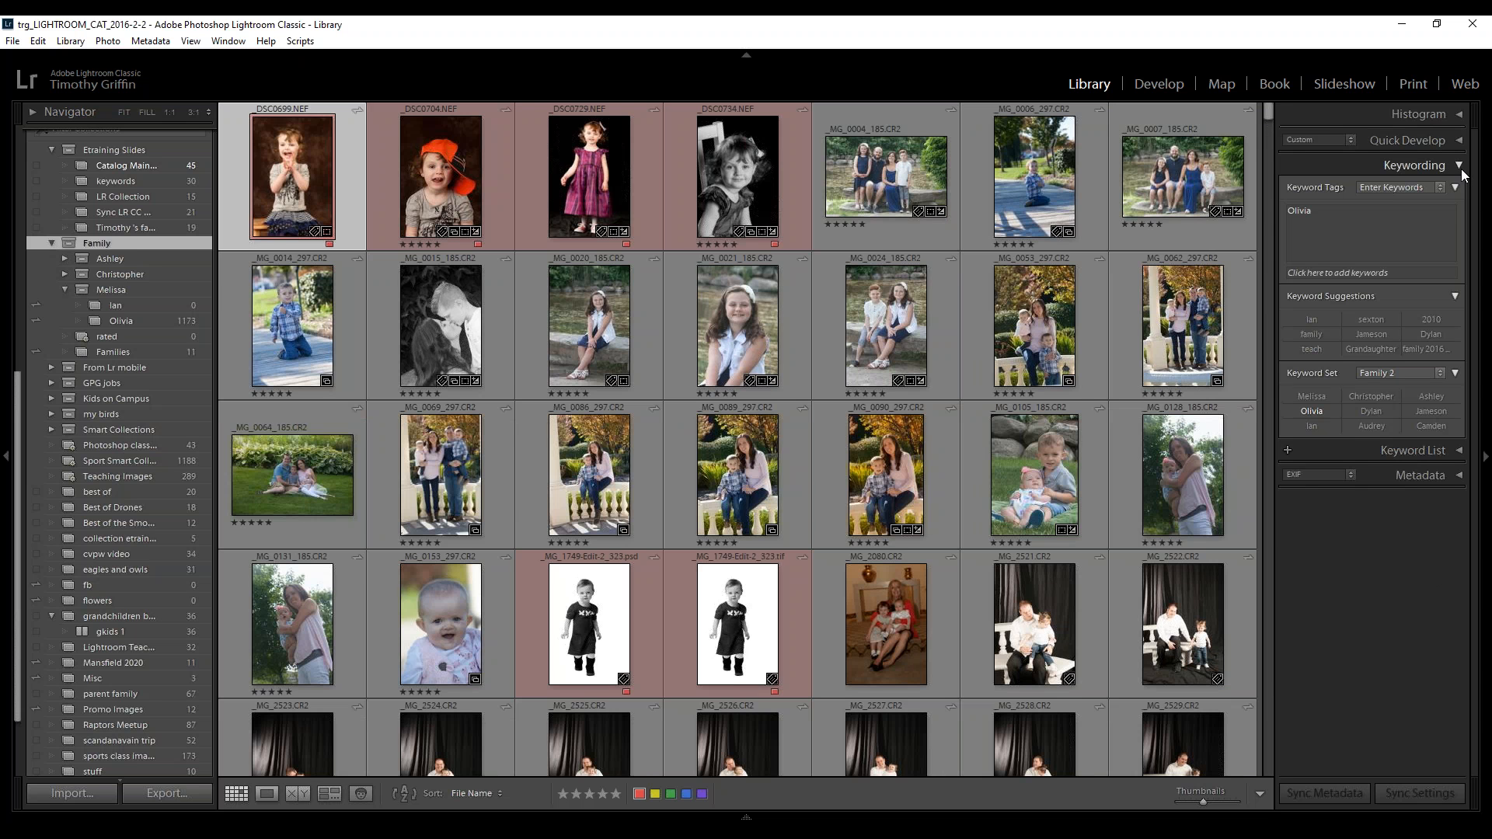
left_click(1459, 167)
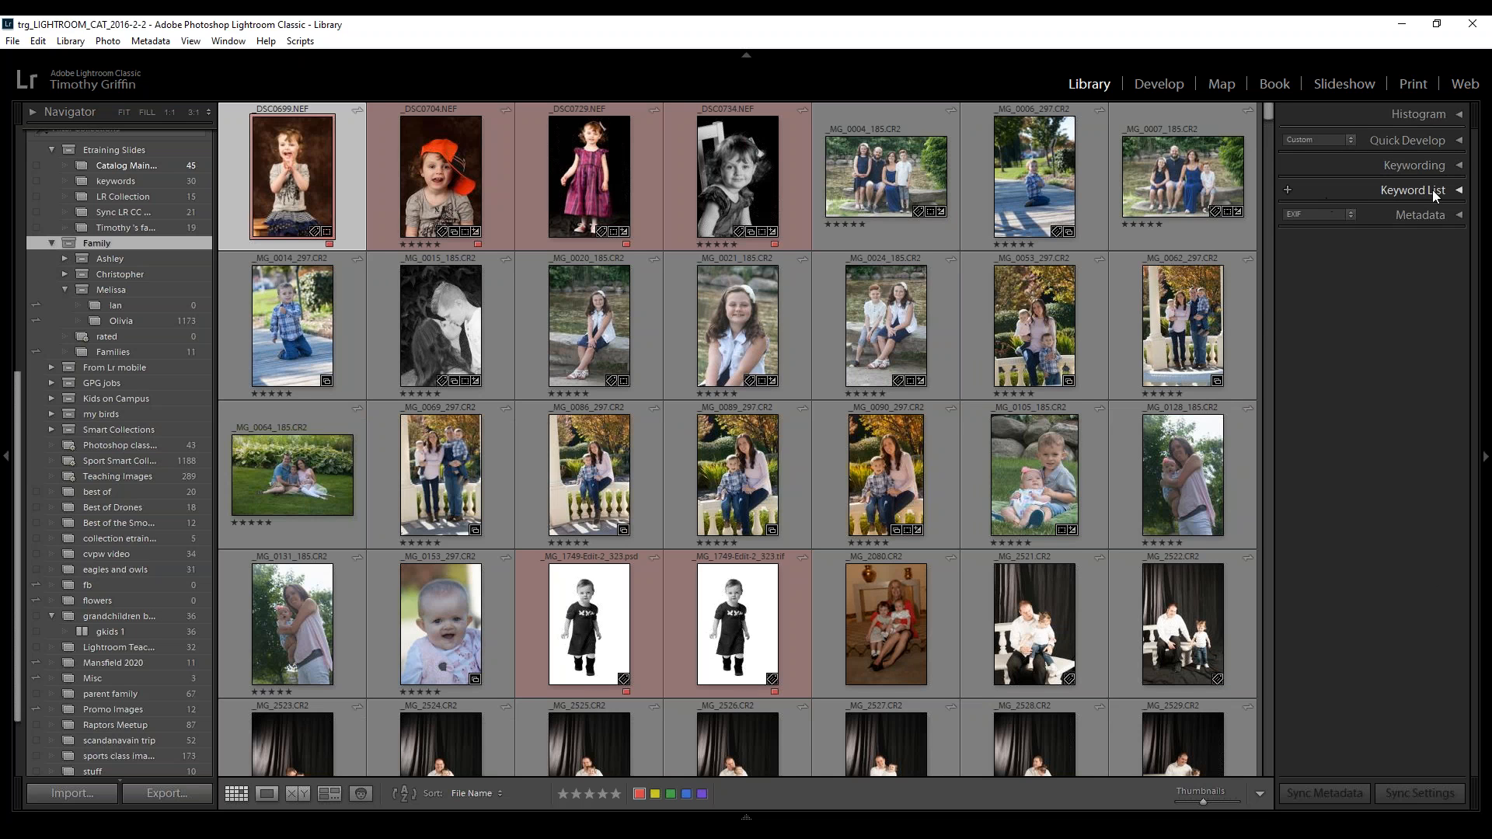
left_click(1461, 190)
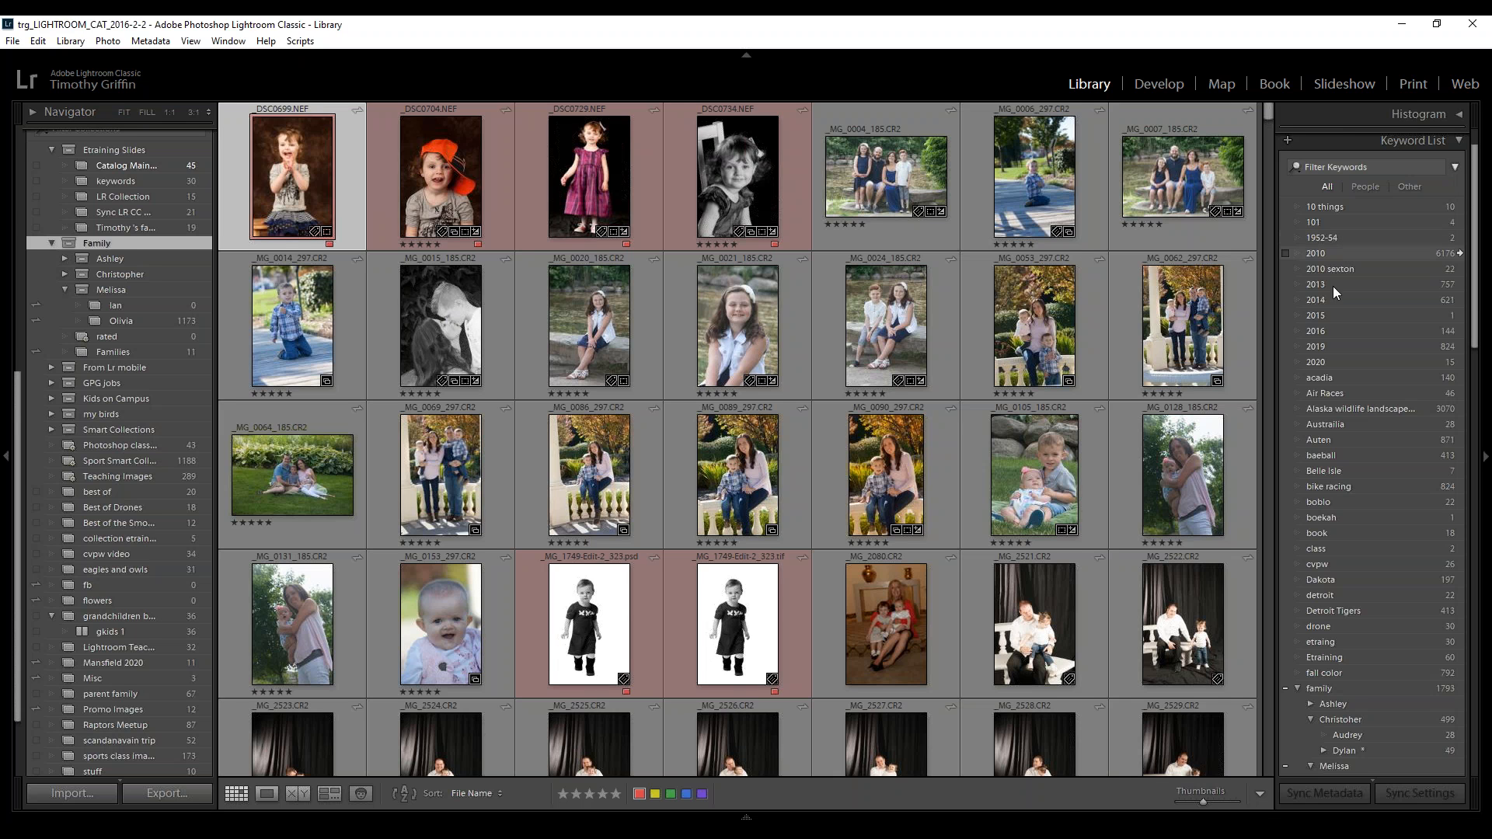
scroll(1350, 668, "down", 15)
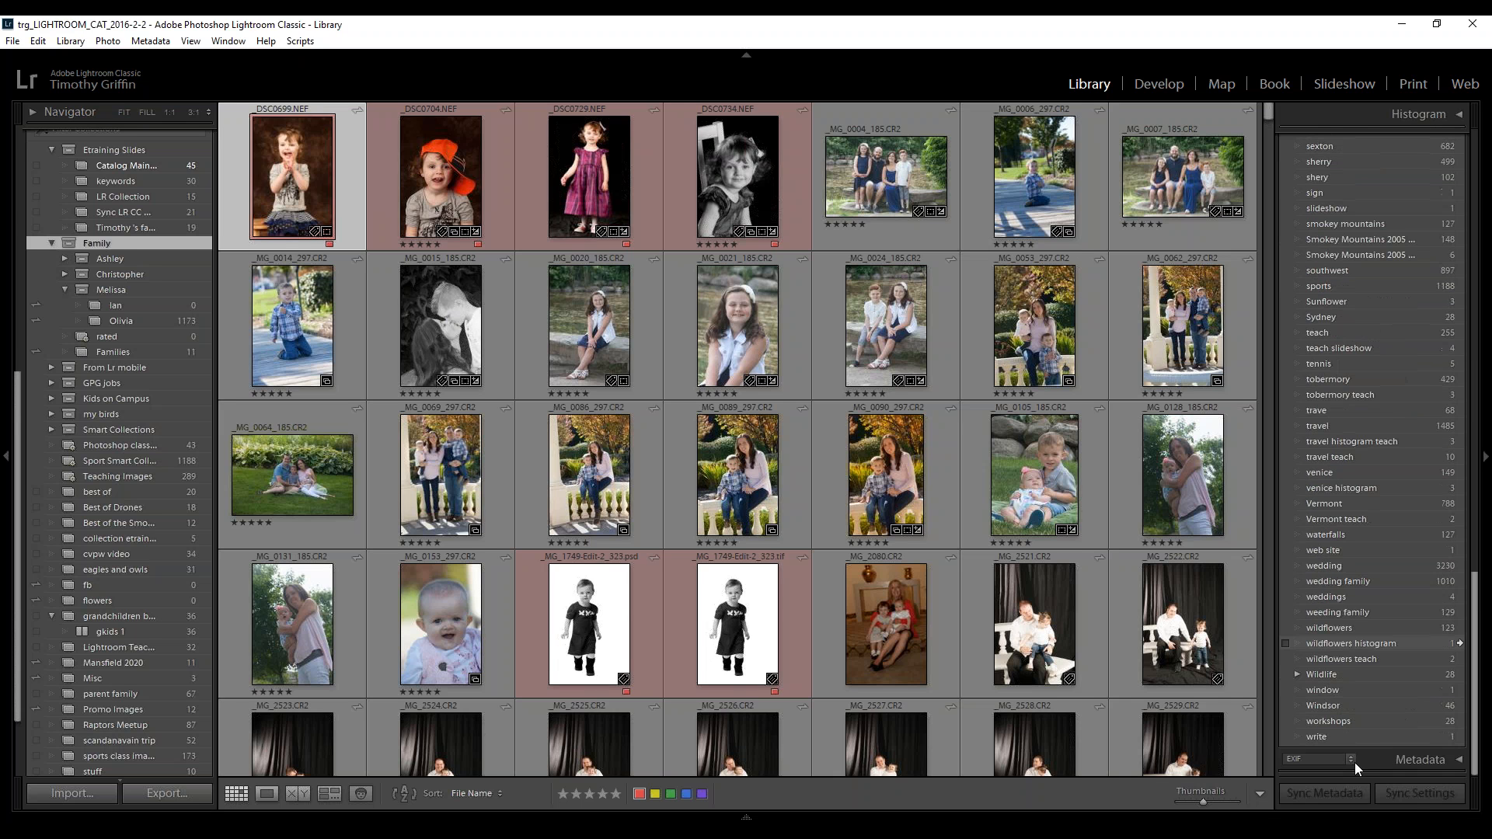
scroll(1339, 709, "up", 10)
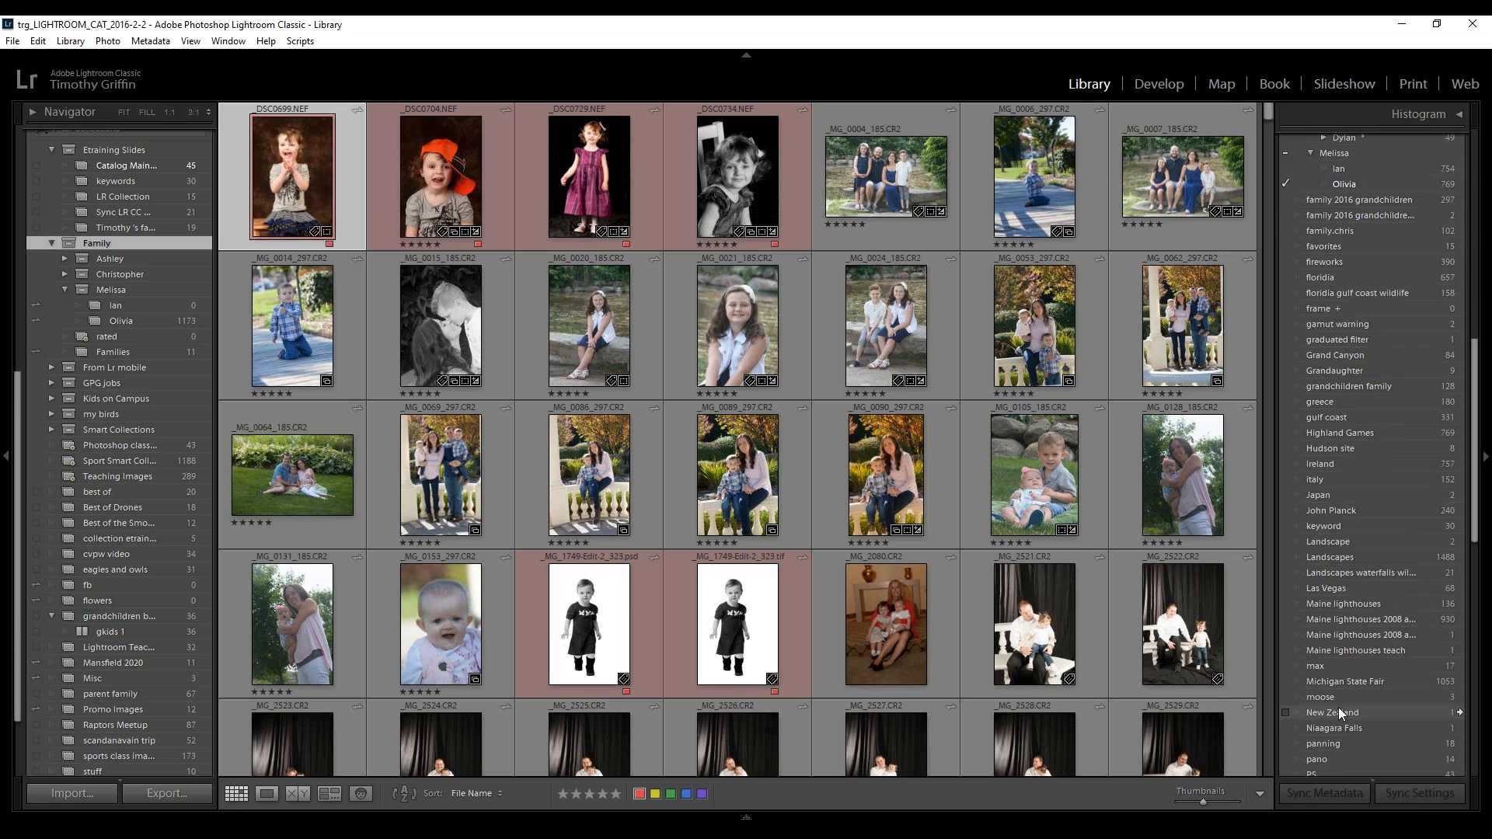
scroll(1344, 570, "up", 8)
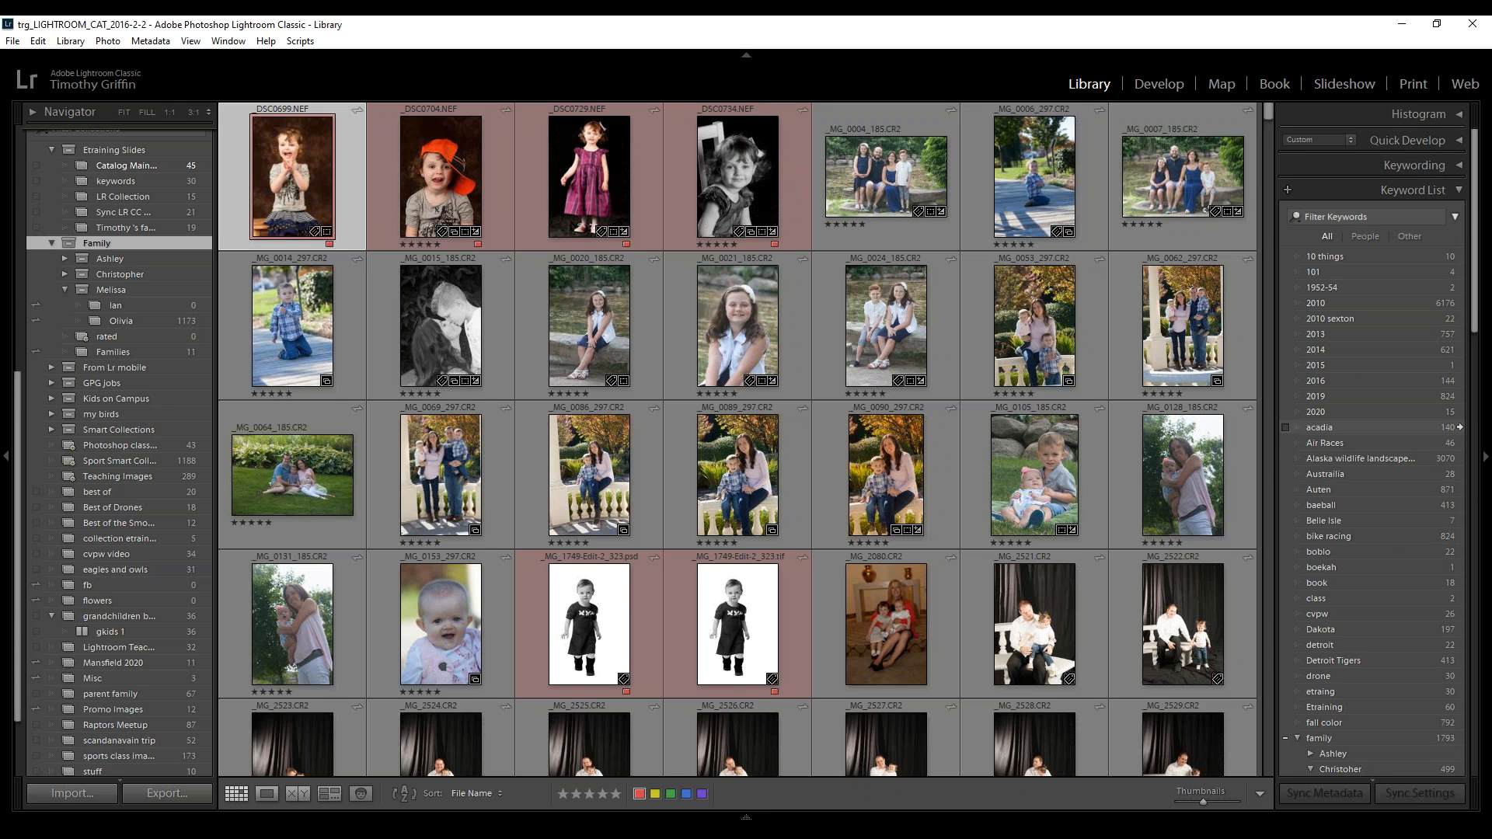
Look through the Keyword List around the family hierarchy and compare its nesting with the Family collection set
scroll(1366, 287, "down", 12)
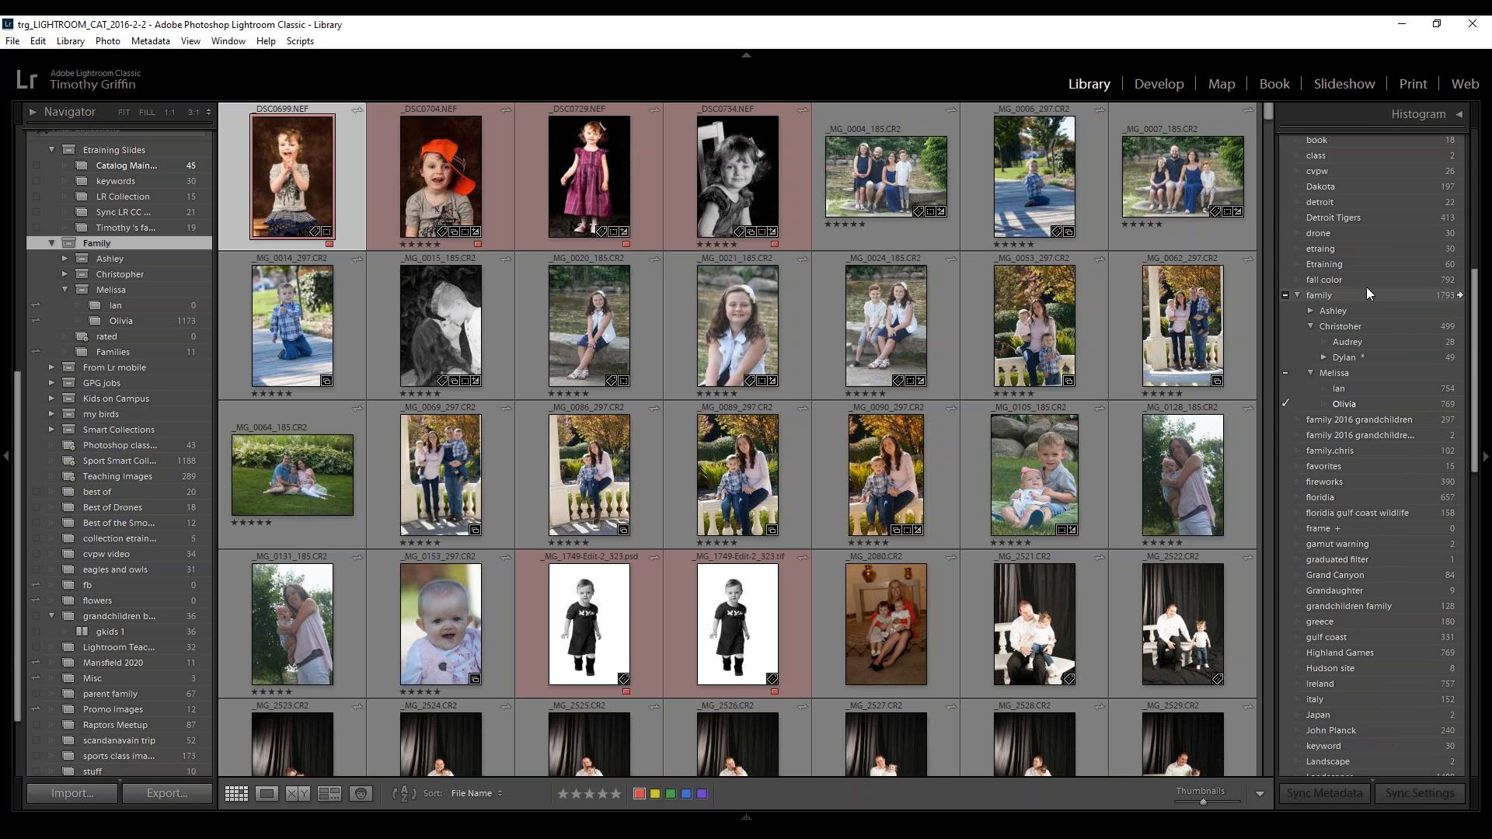
scroll(1366, 287, "down", 3)
scroll(1366, 287, "up", 2)
scroll(1374, 418, "up", 1)
scroll(1372, 419, "down", 3)
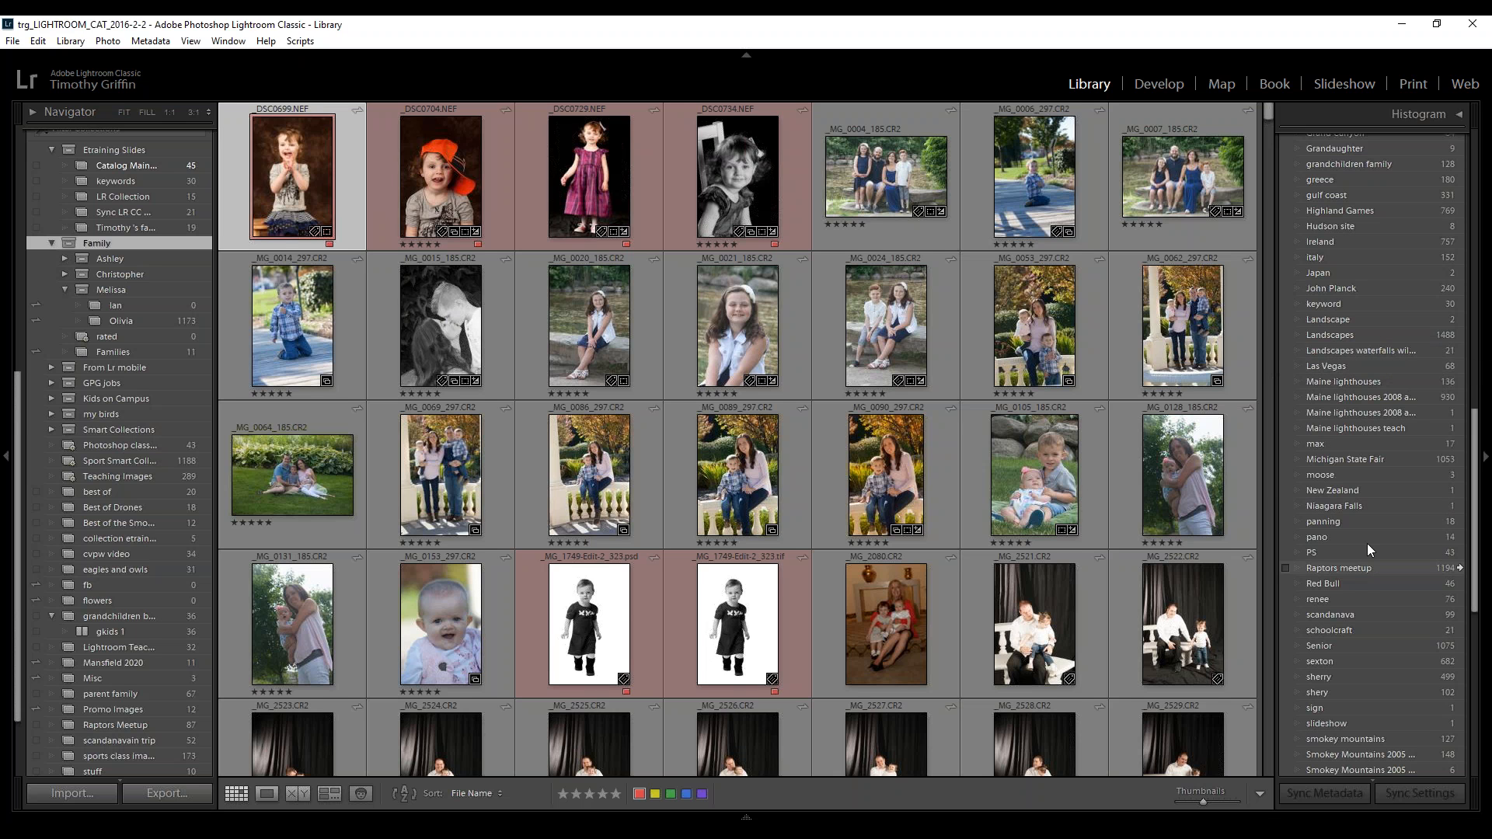
scroll(1374, 432, "up", 5)
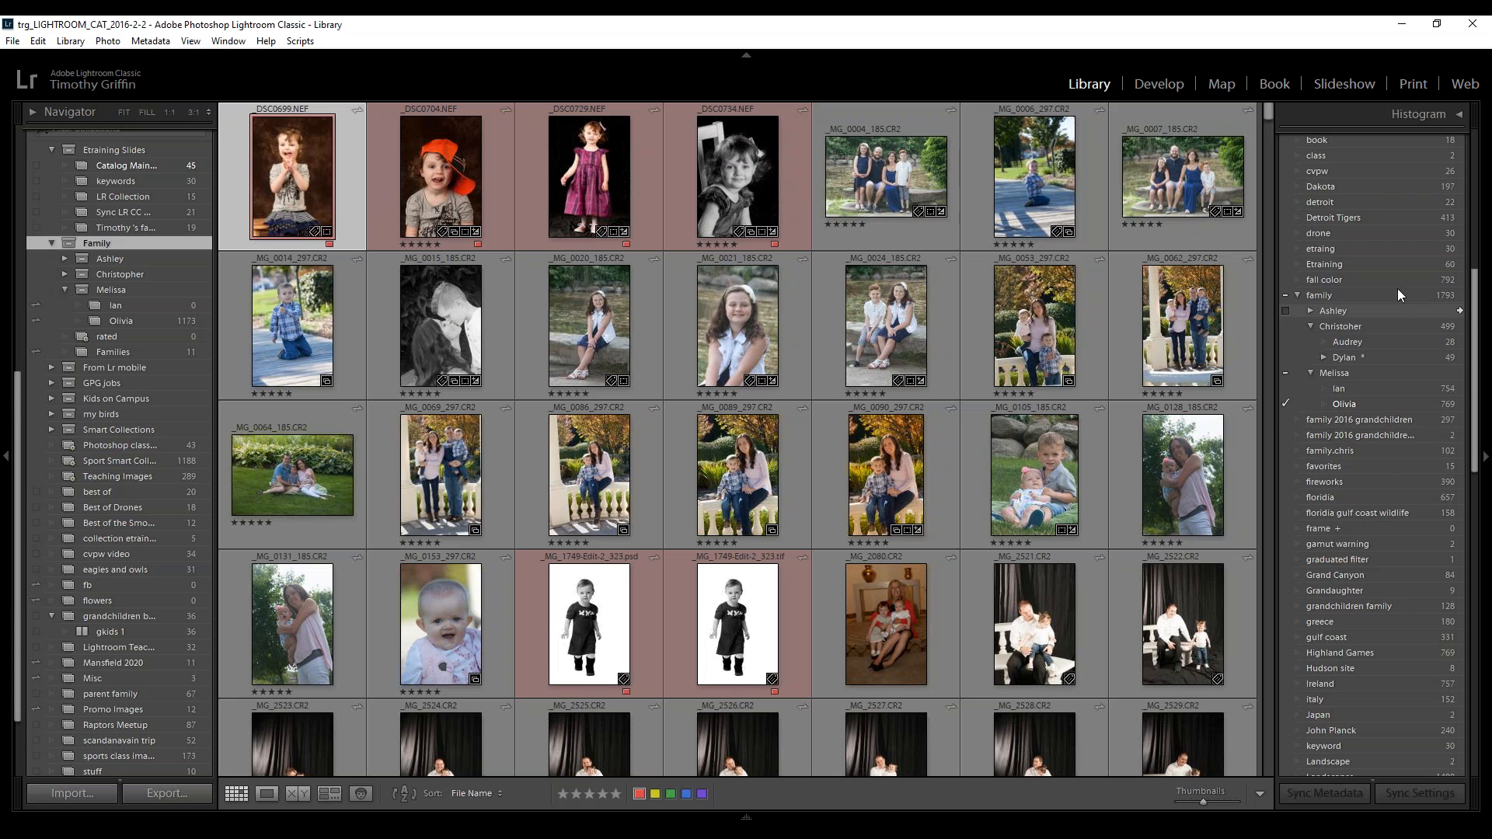
scroll(1383, 225, "up", 2)
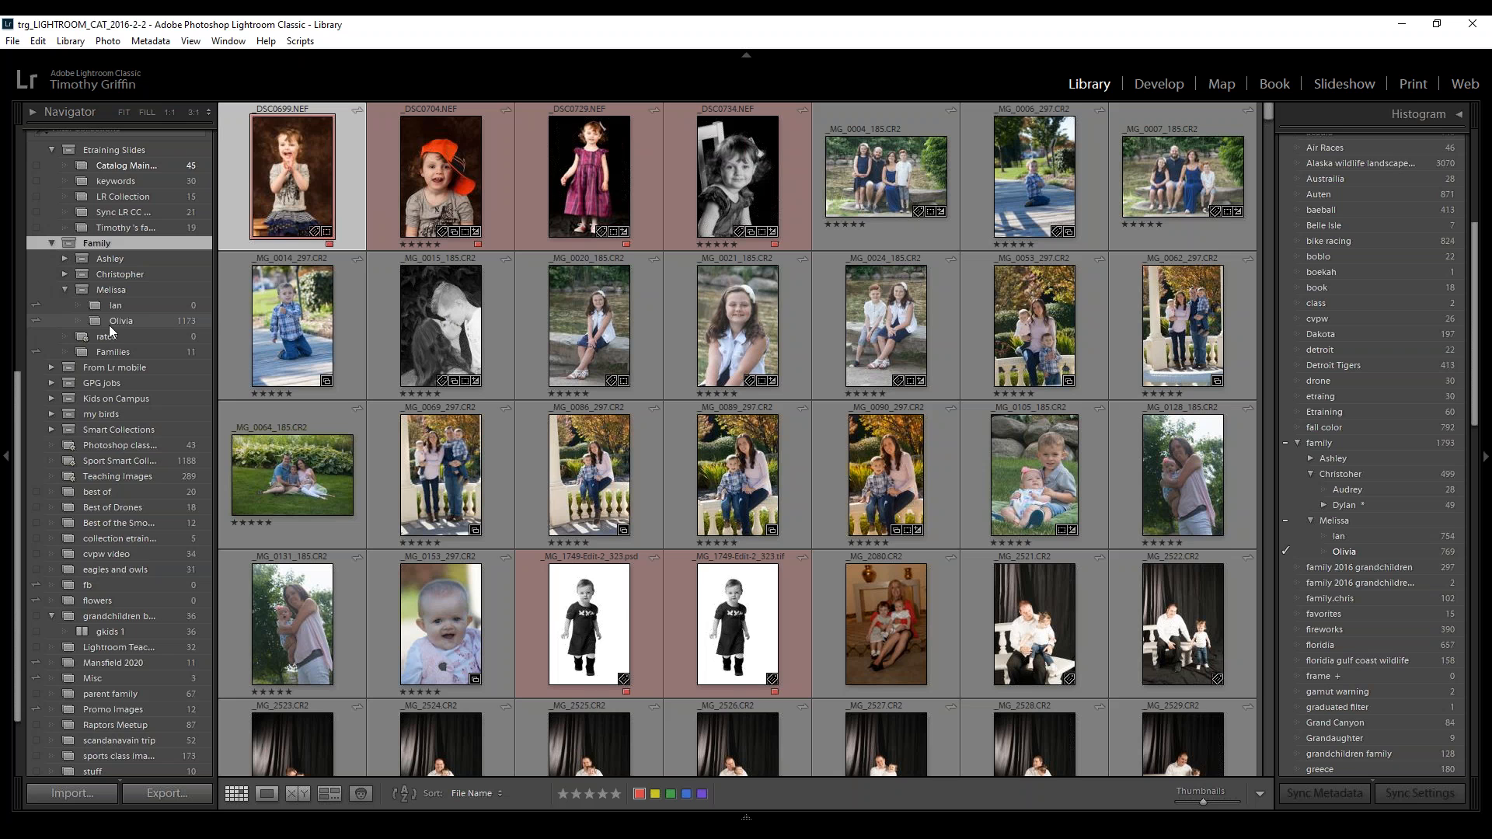
scroll(106, 296, "up", 2)
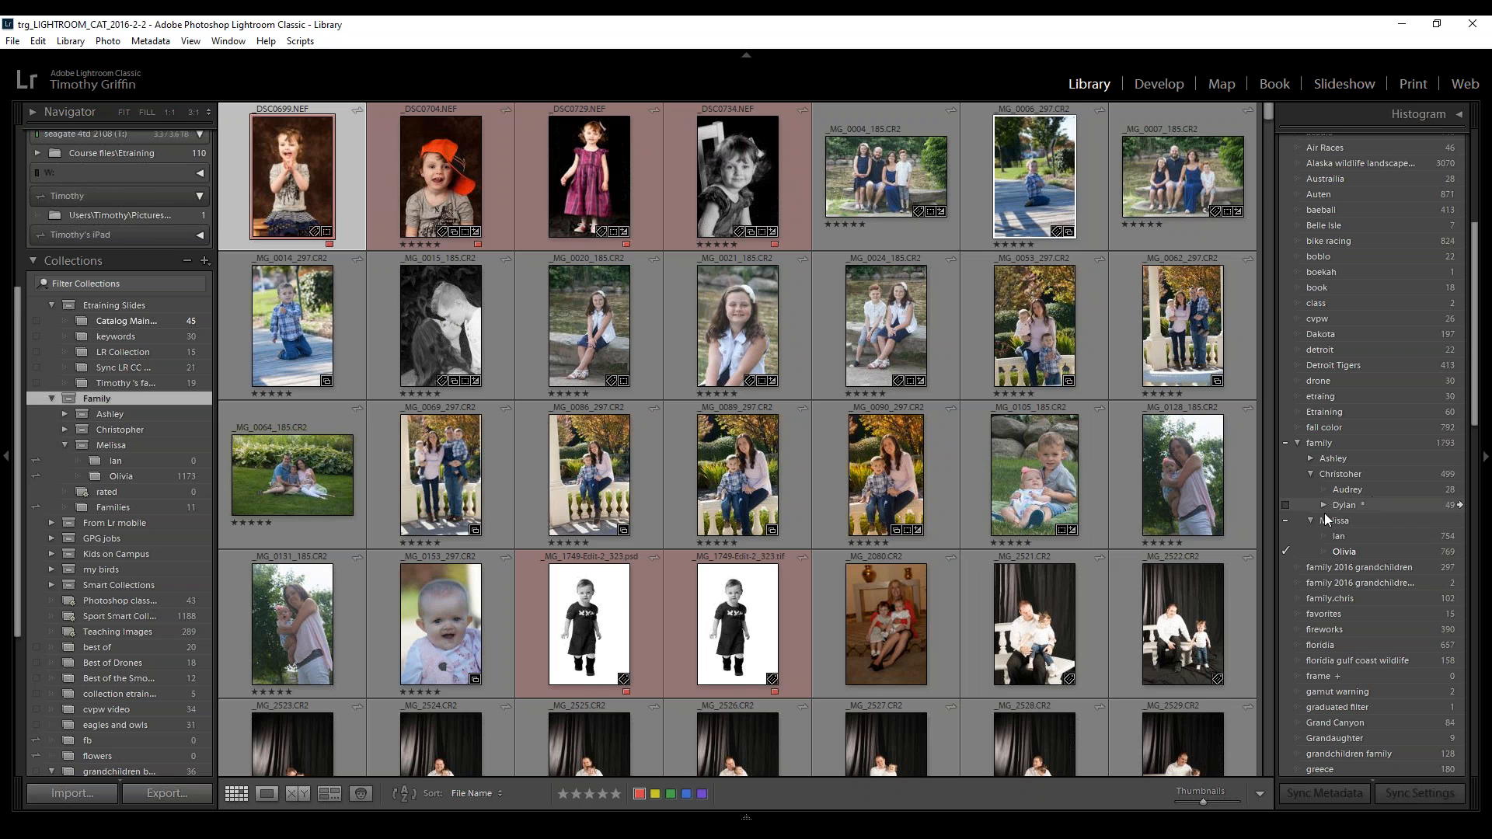
Open the keywords slide collection and read Slide15 and Slide16 on flat versus hierarchical keyword lists in Loupe view
left_click(156, 333)
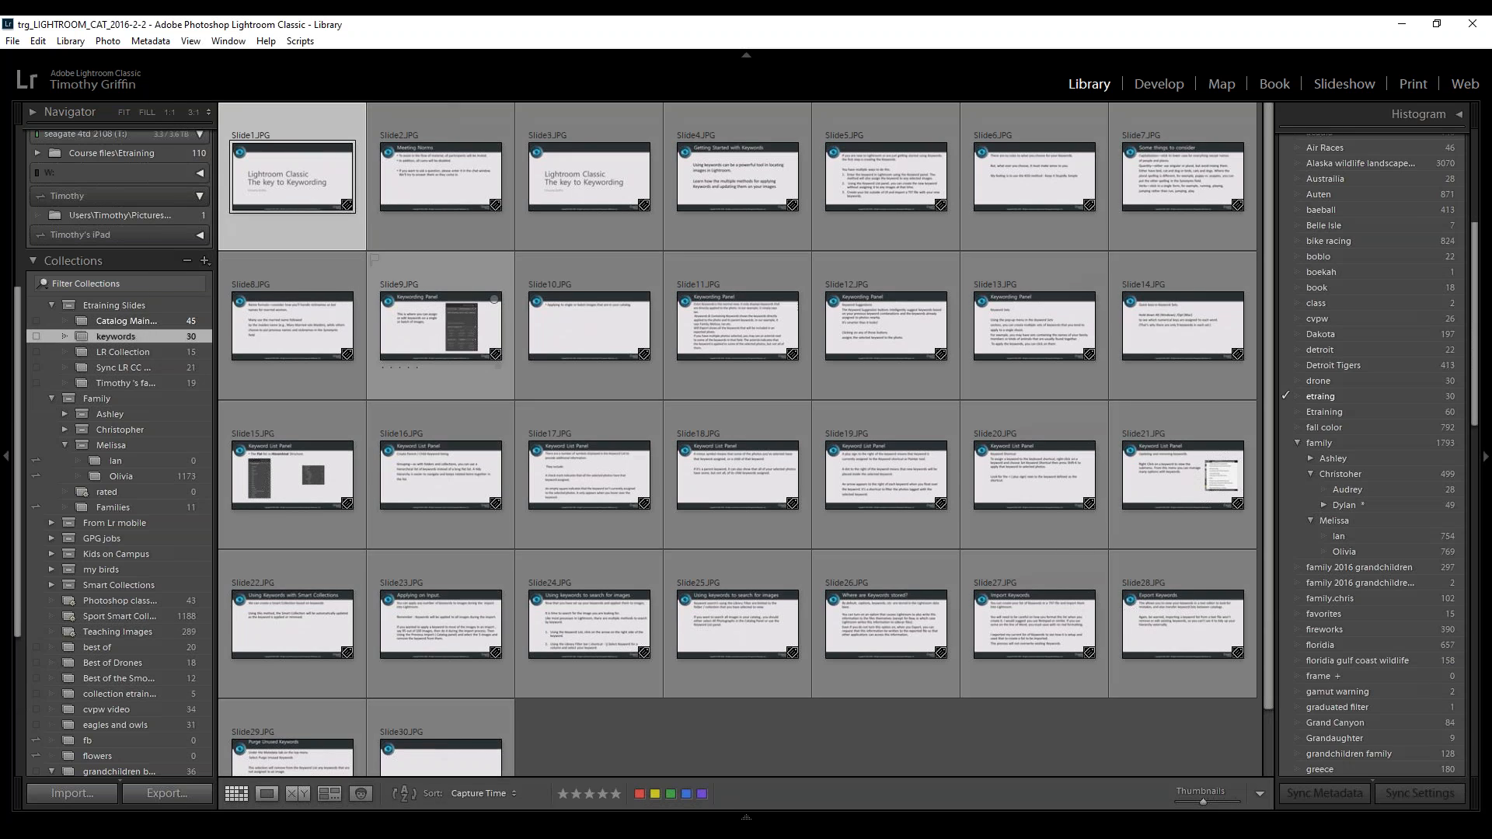
left_click(292, 455)
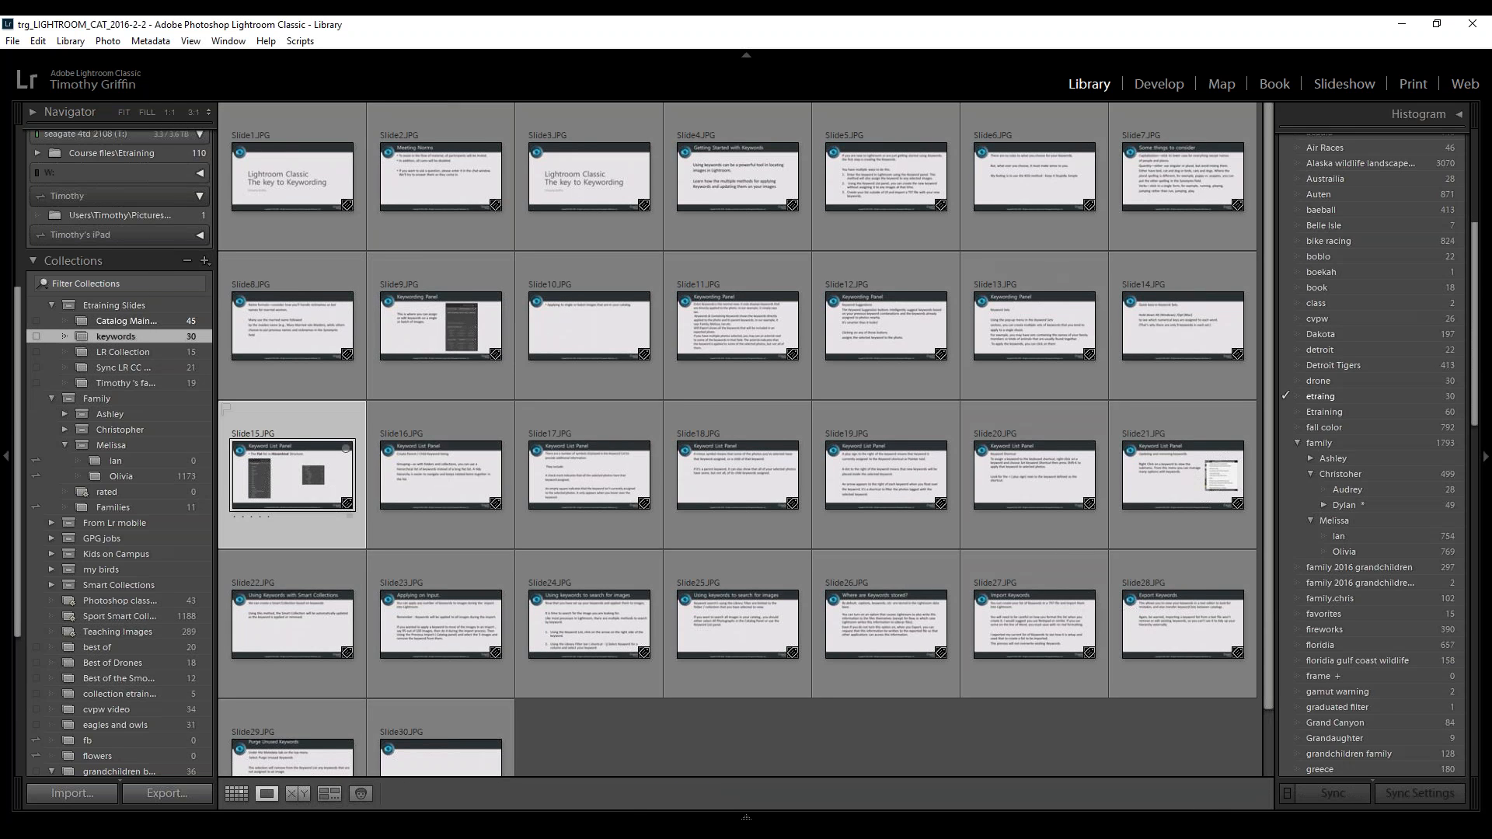
key("e")
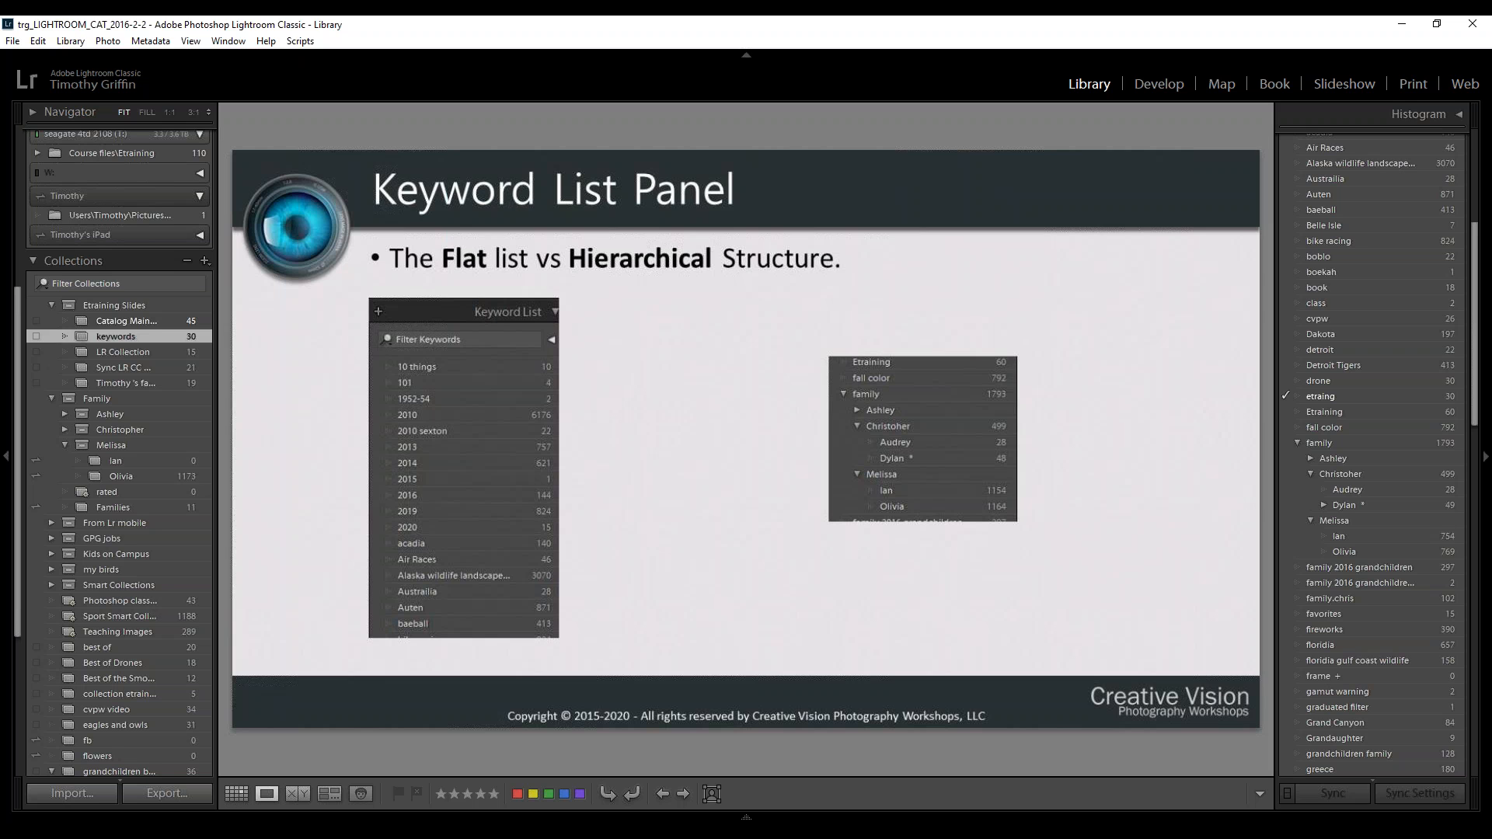
key("Right")
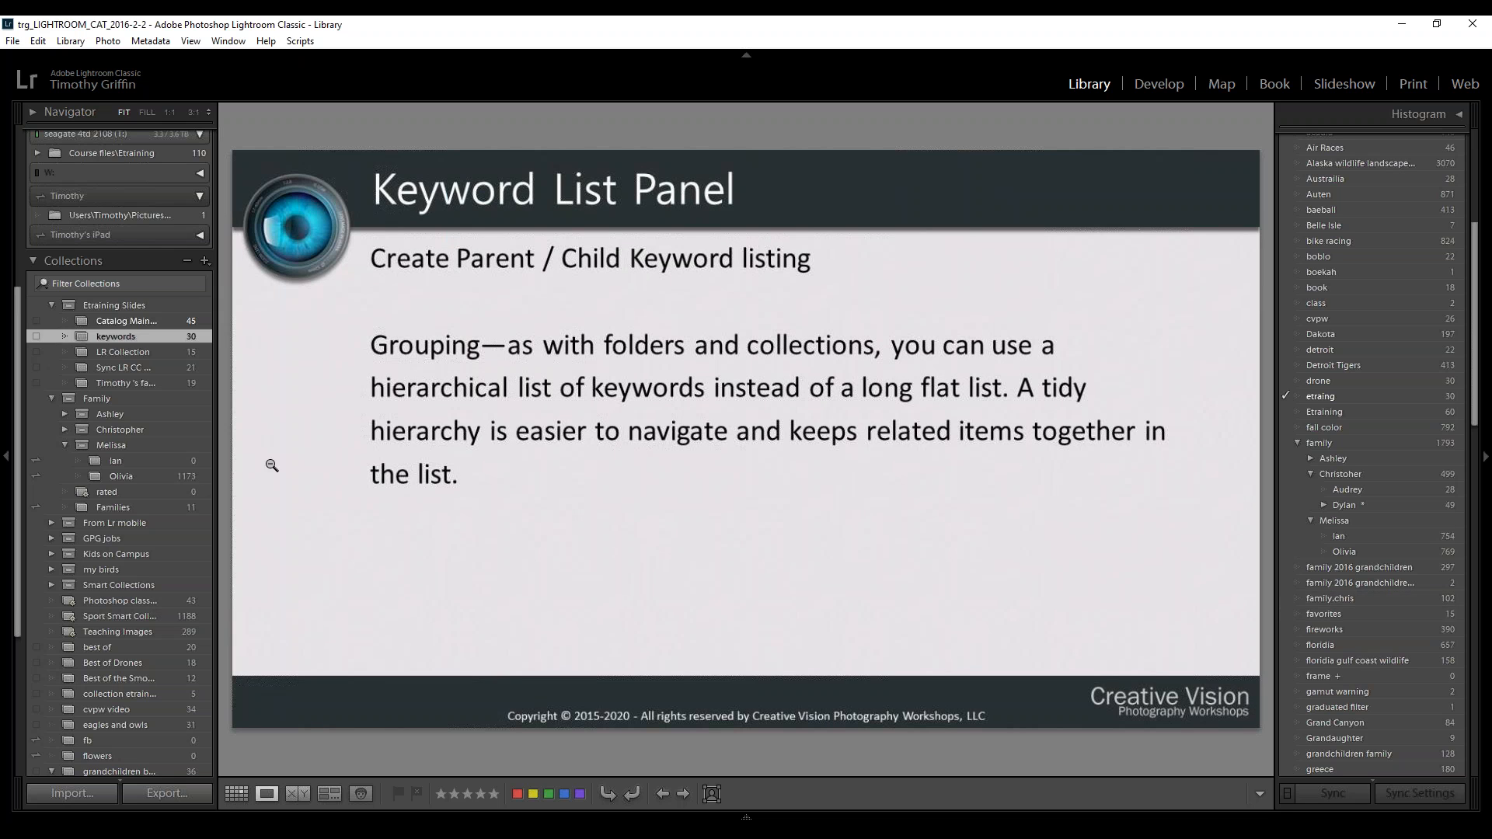
Reopen the Family collection set and reduce the family keyword hierarchy to its three first-level child keywords
left_click(124, 398)
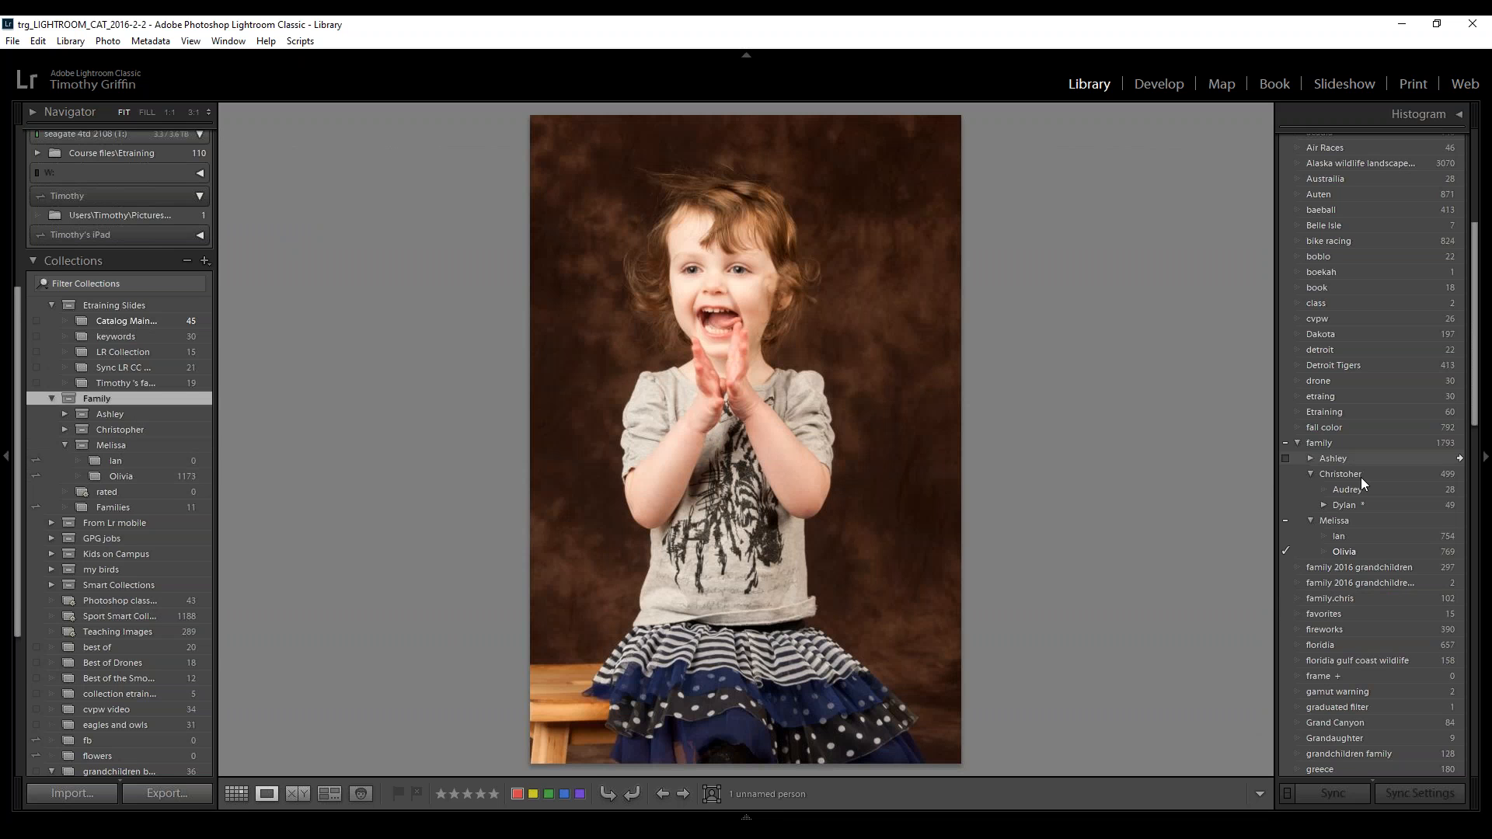
left_click_drag(1480, 396, 1474, 463)
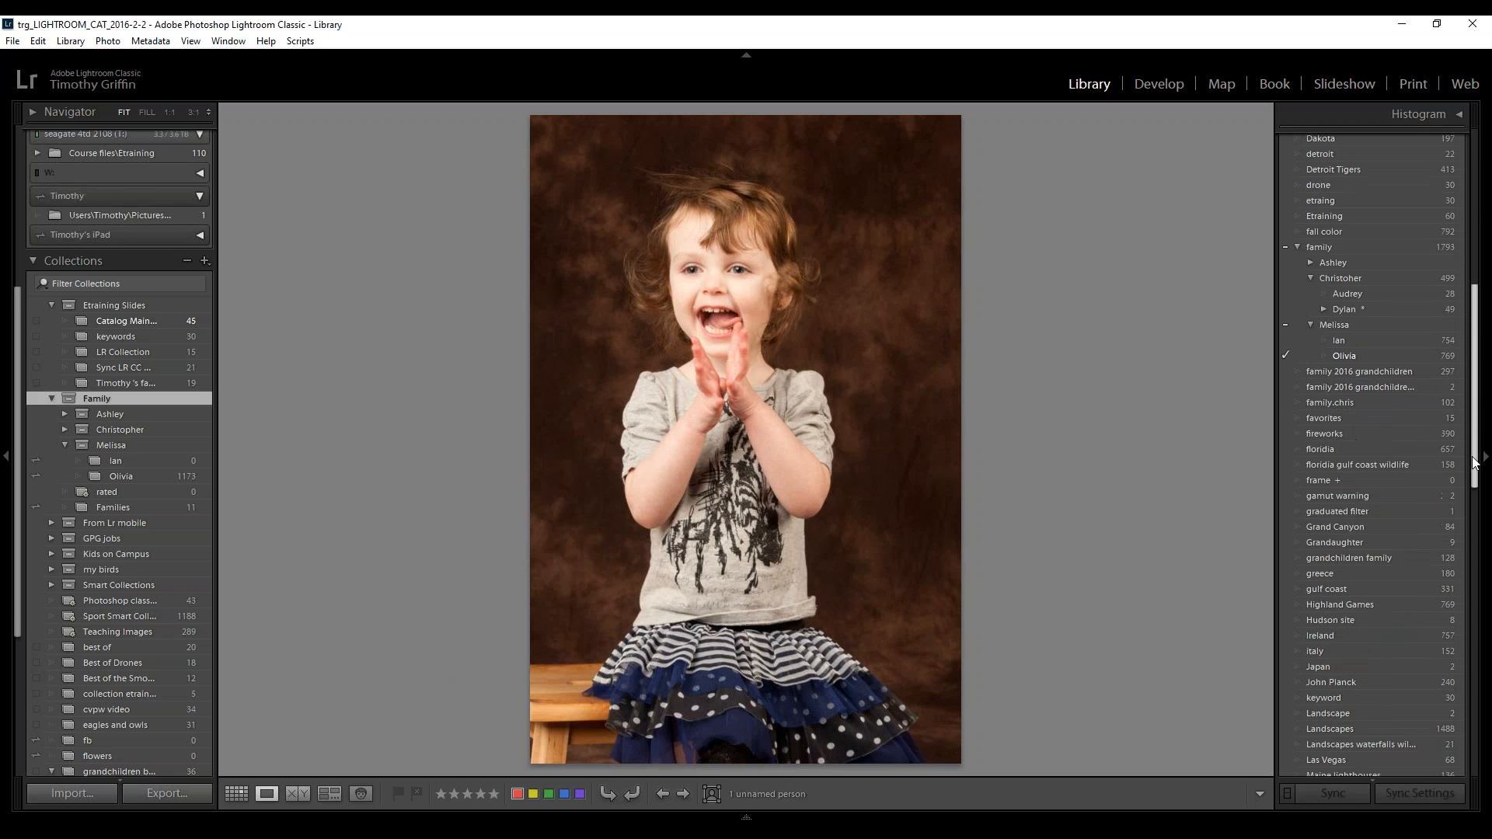
left_click(1296, 248)
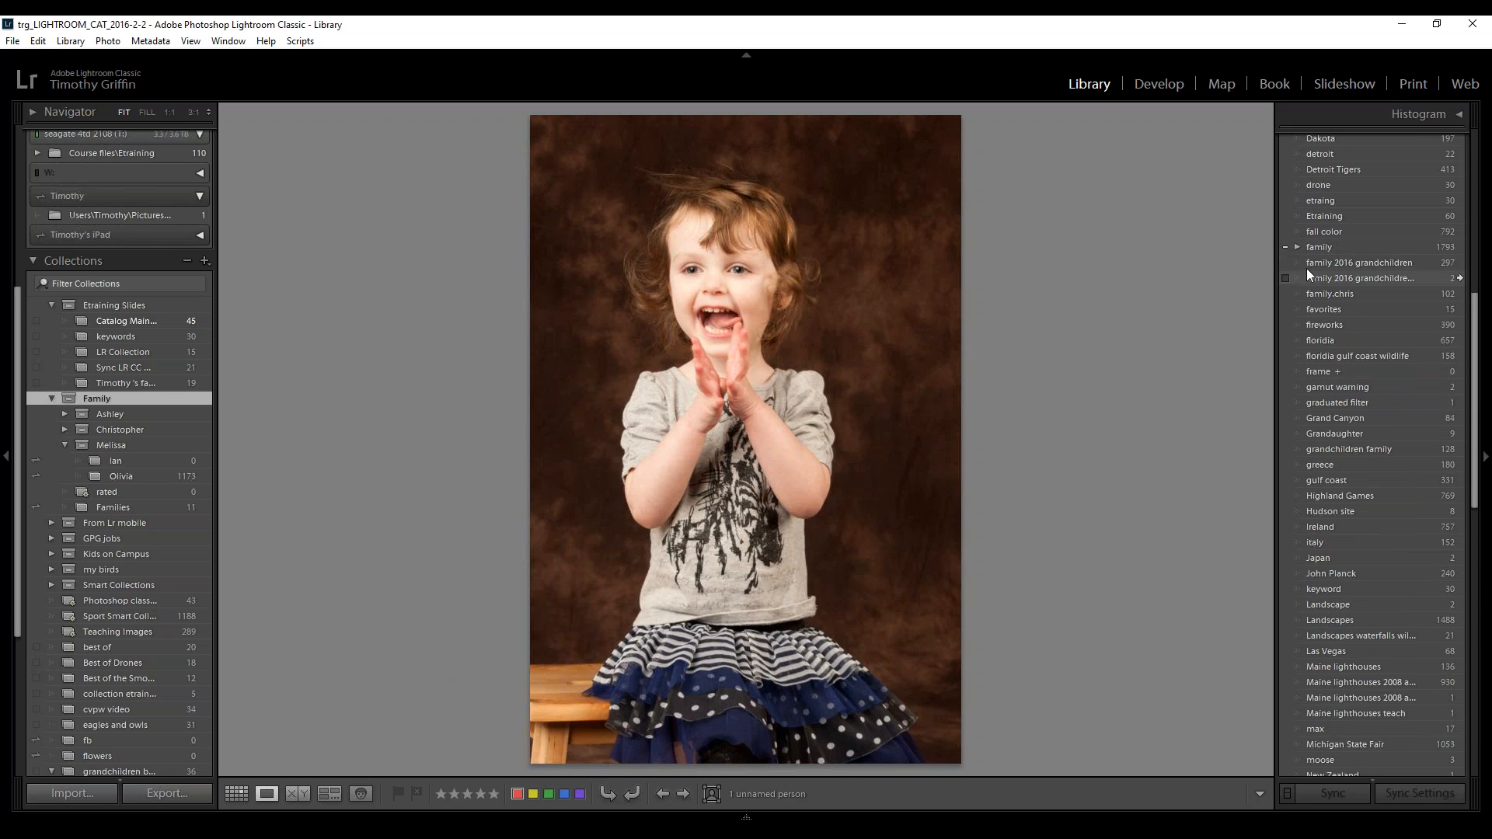
left_click(1298, 247)
left_click(1311, 278)
left_click(1311, 294)
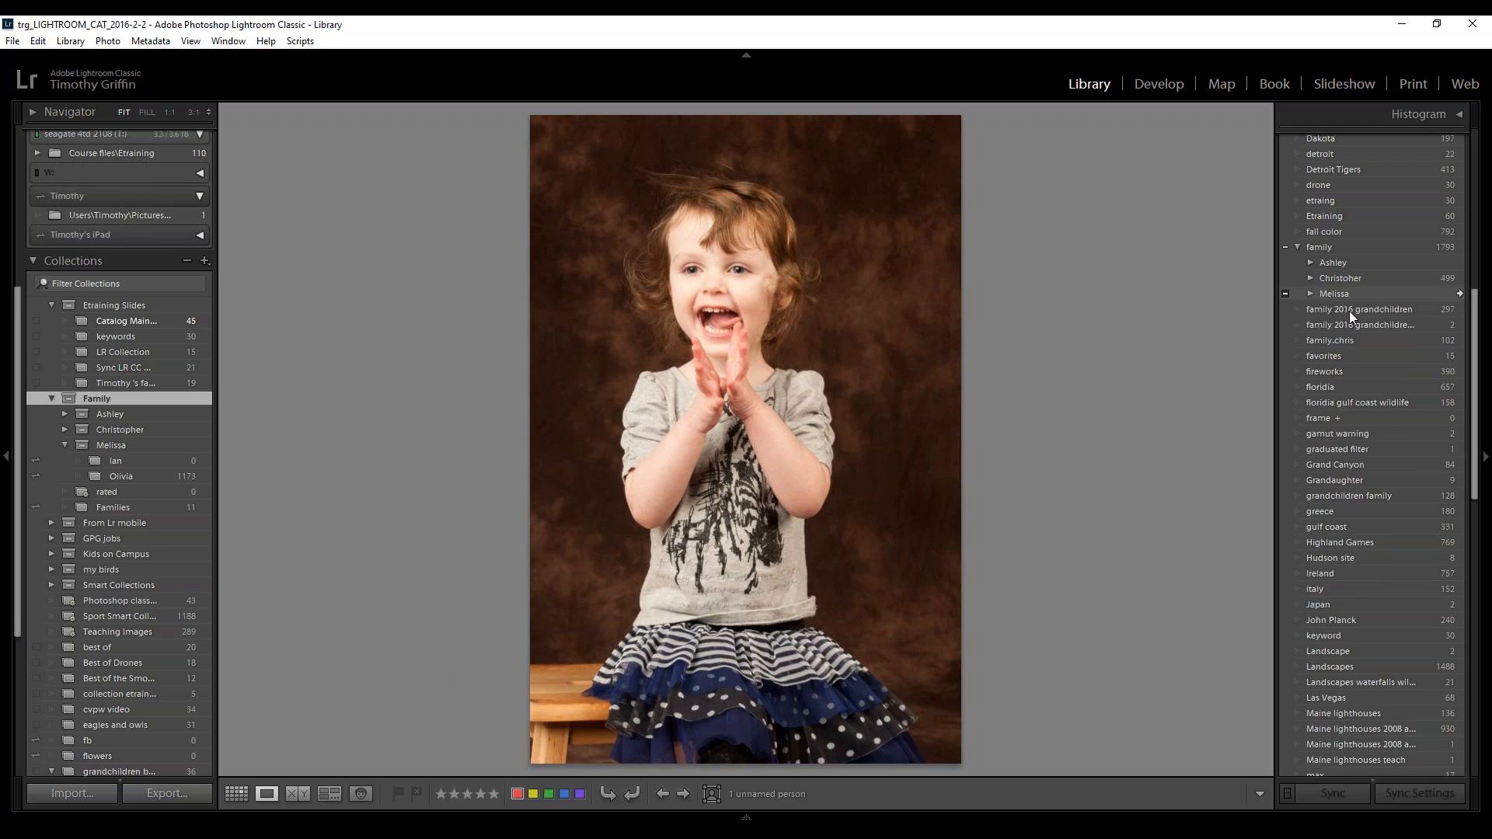
Expand the three child keywords under family and inspect the deepest nested keyword, collapsing that lowest level again
left_click(1311, 263)
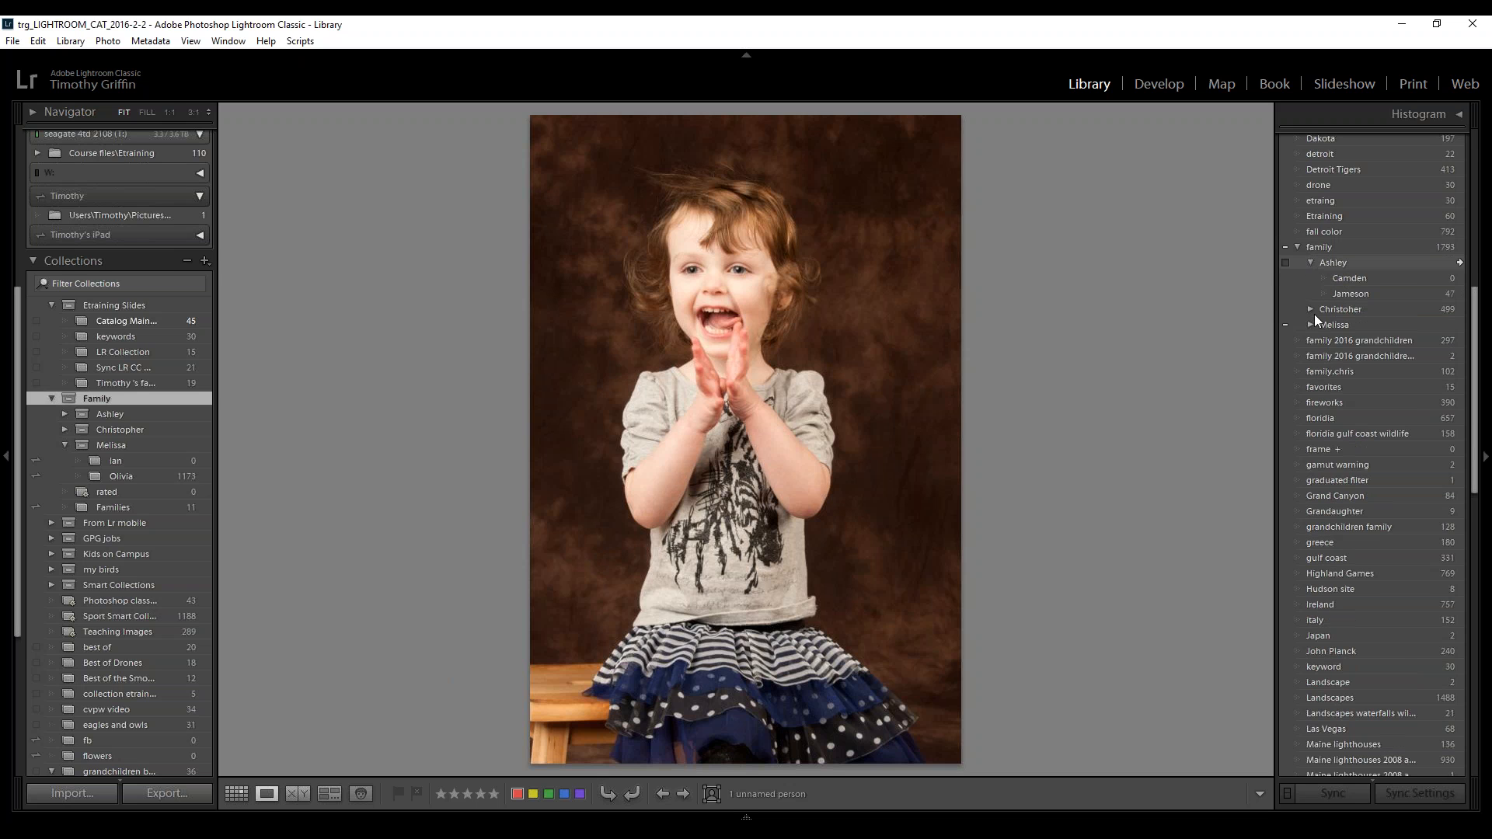
left_click(1312, 310)
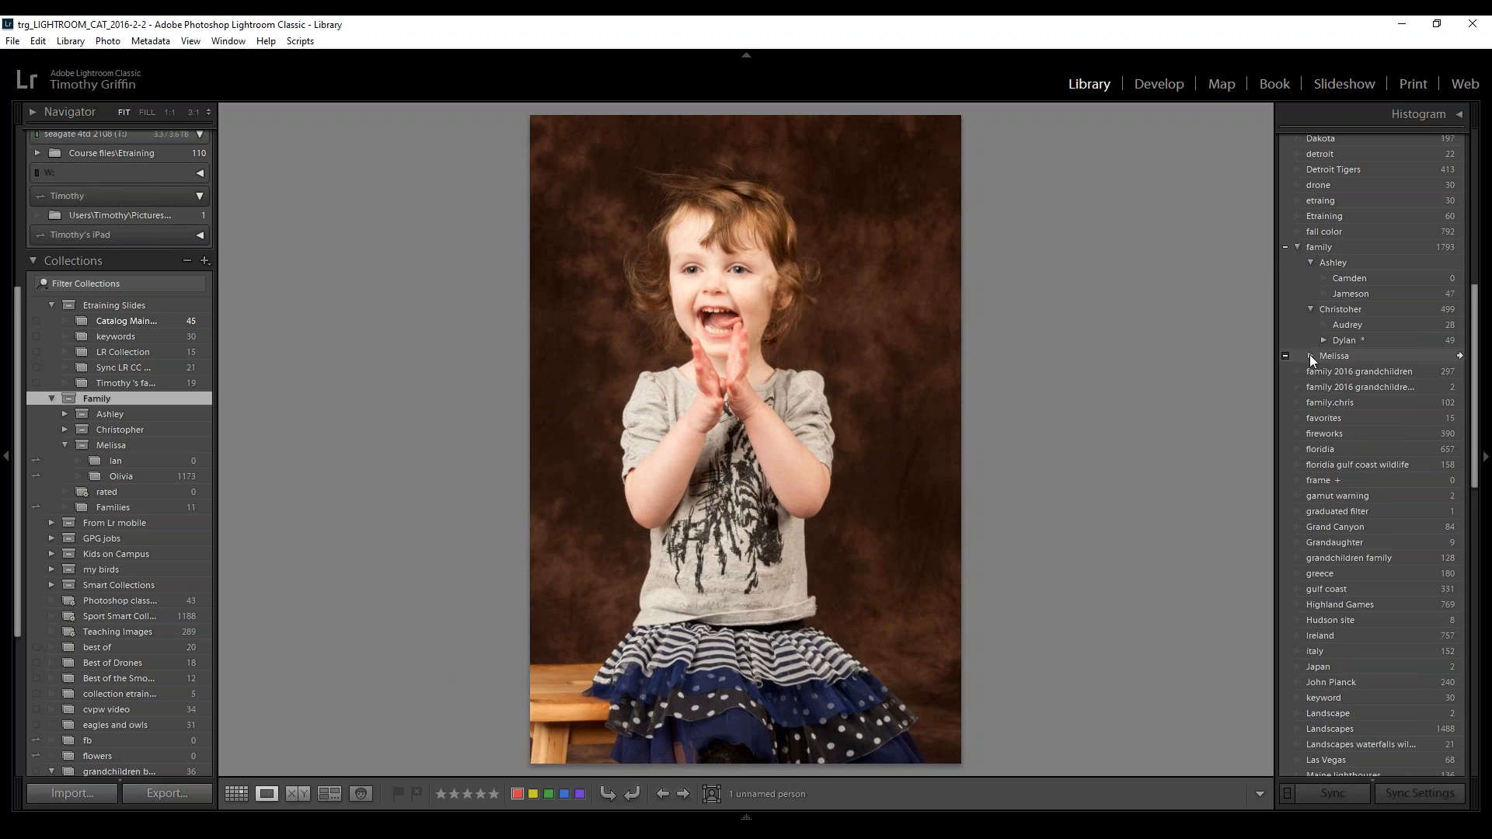
left_click(1310, 357)
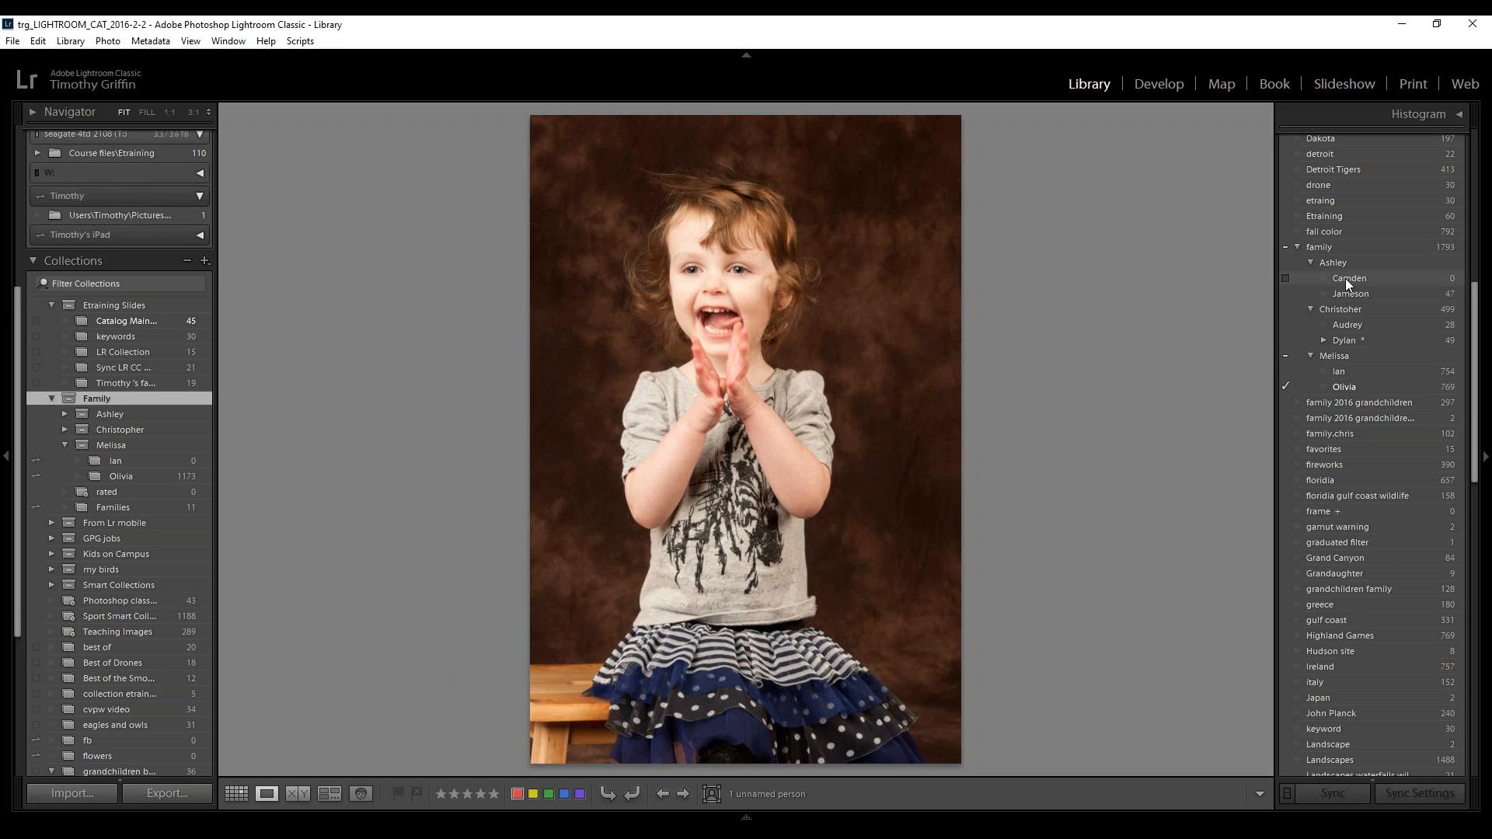
left_click(1323, 340)
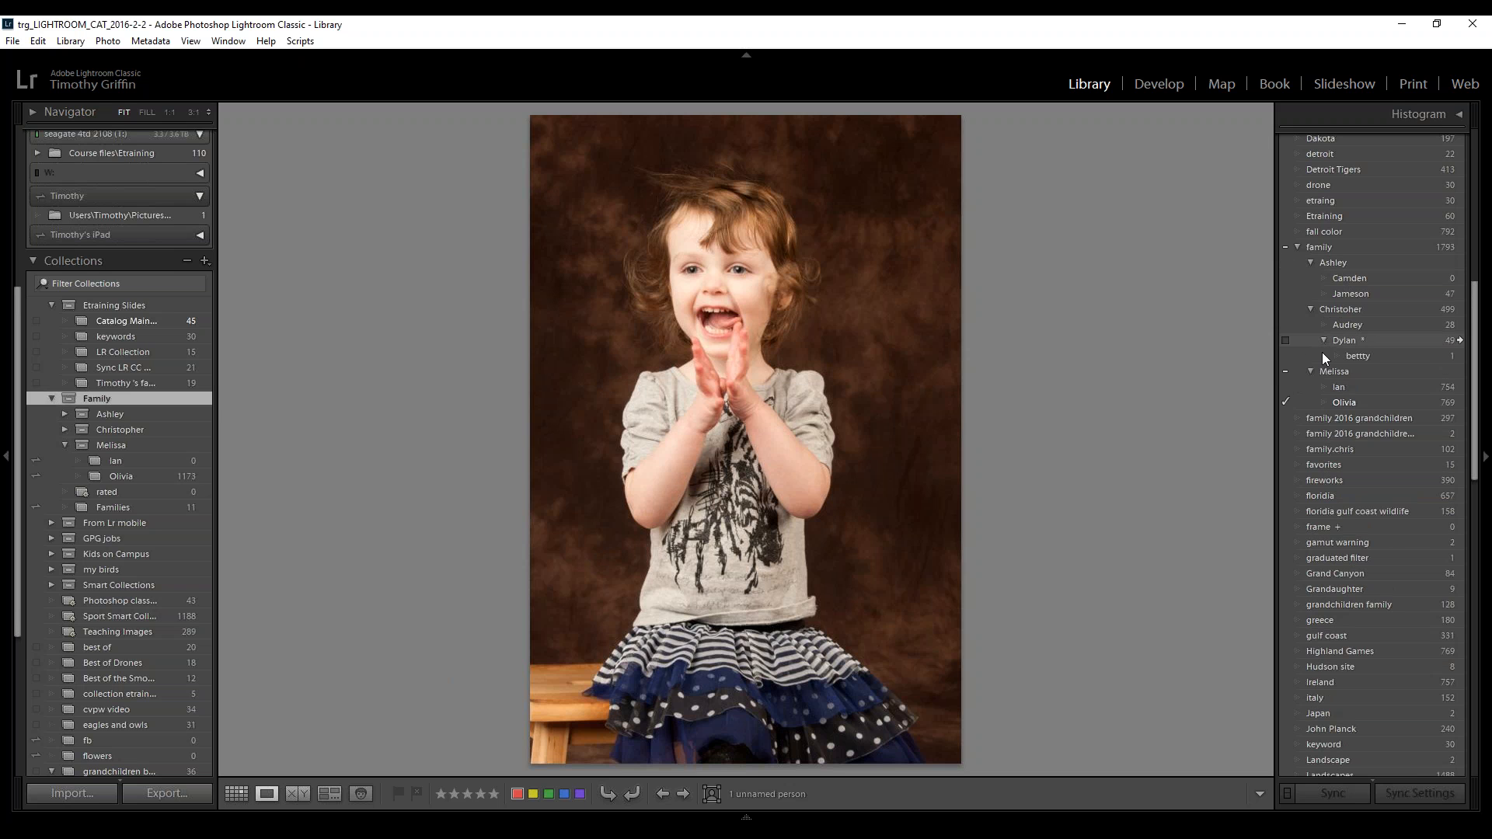
left_click(1365, 355)
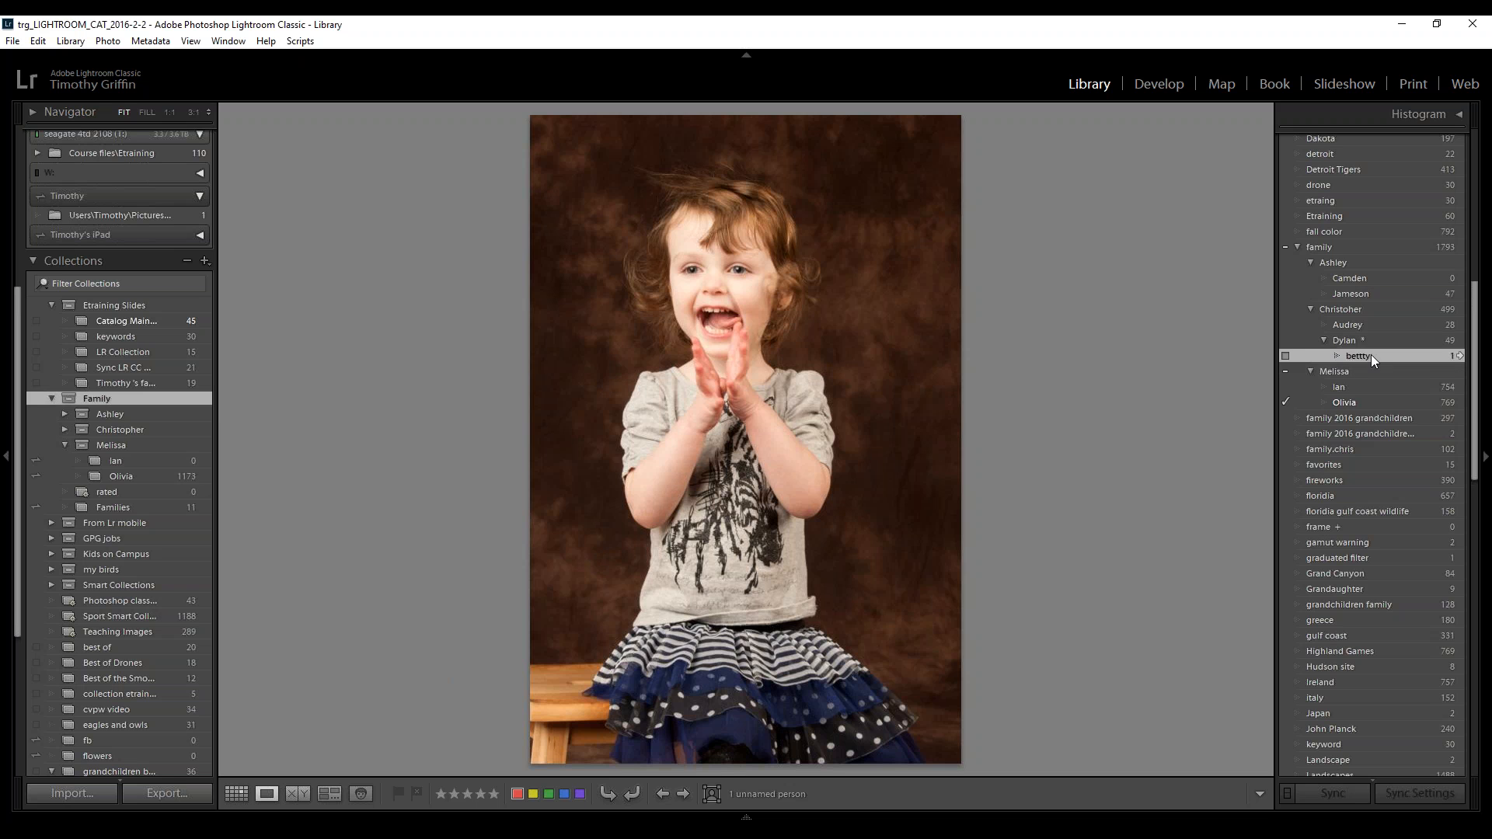
left_click(1322, 339)
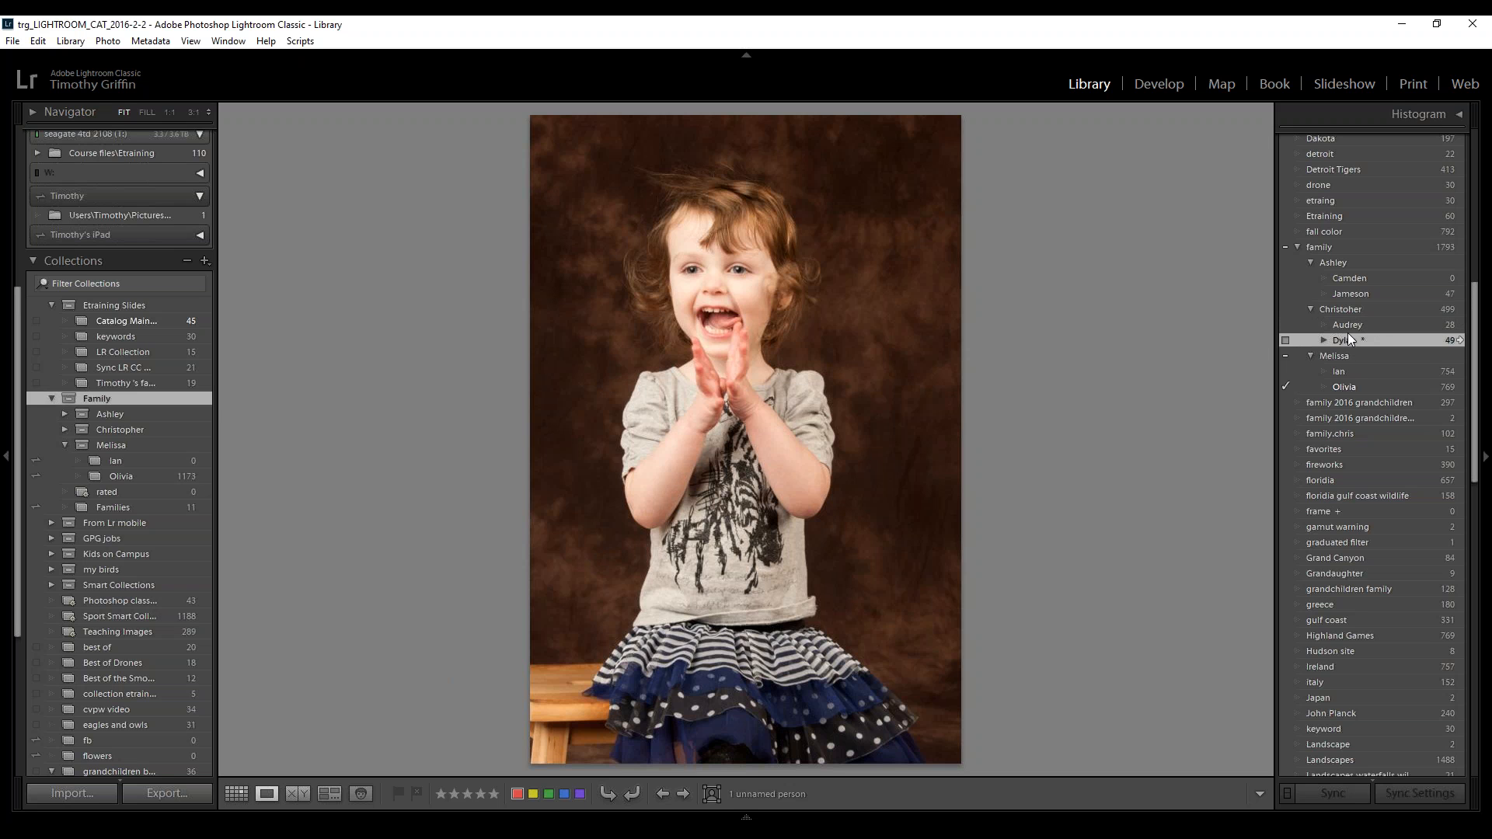
Compare the flat entries at the start of the Keyword List with the family hierarchy and collapse the family keyword
scroll(1374, 289, "up", 5)
scroll(1375, 296, "up", 3)
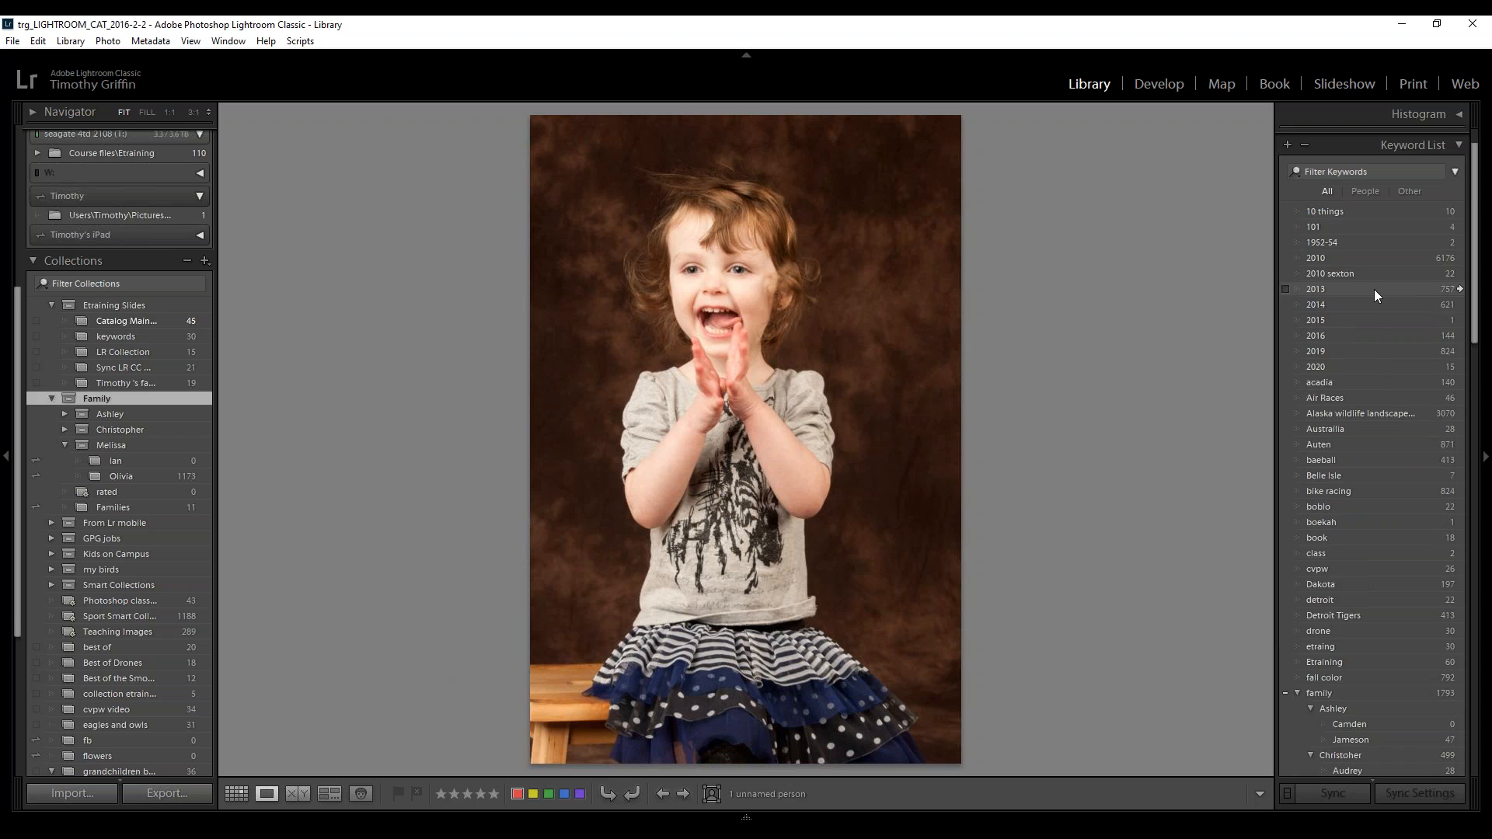
scroll(1374, 289, "down", 8)
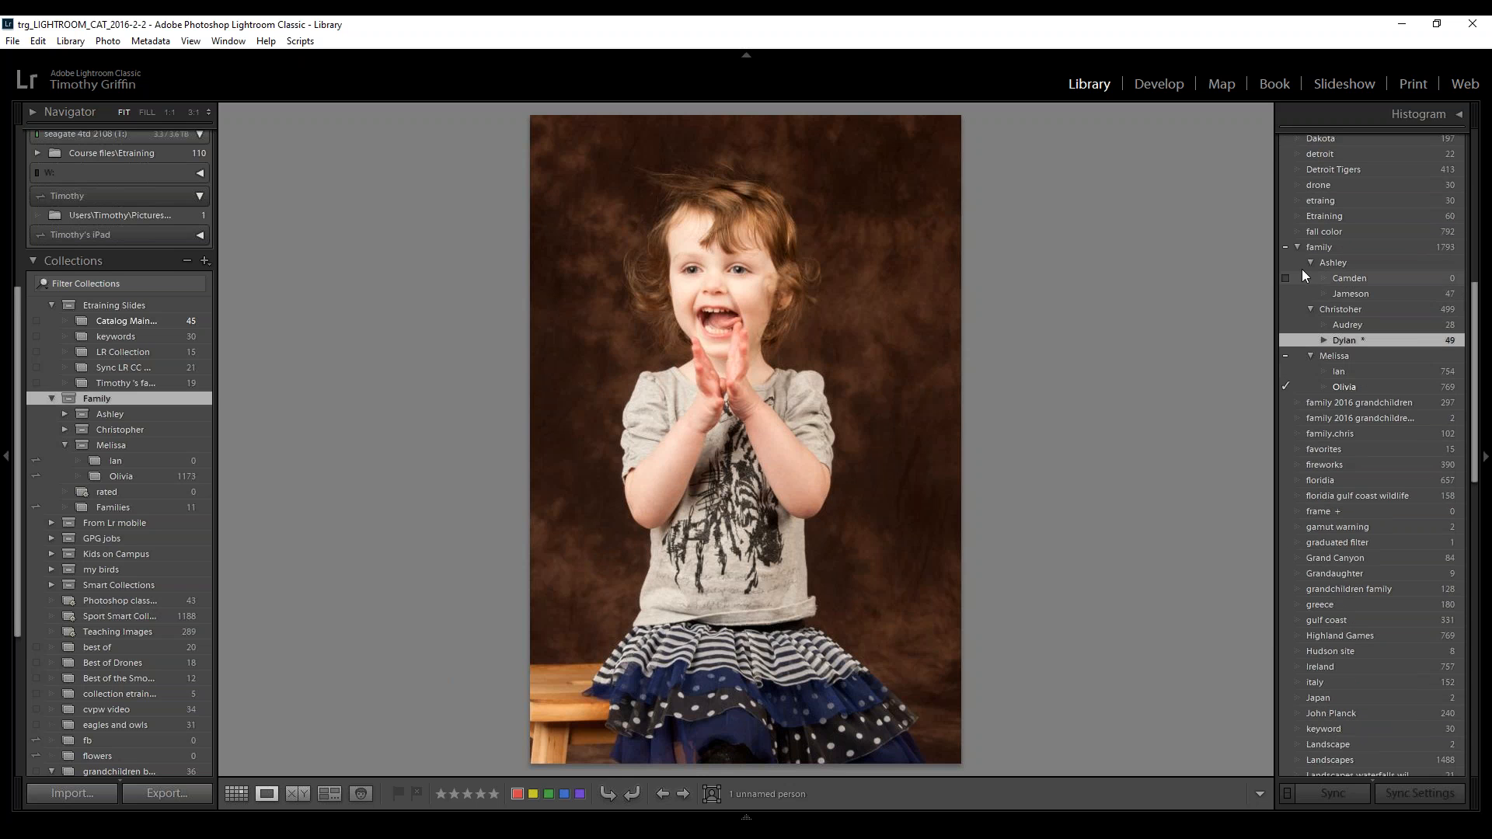
left_click(1296, 246)
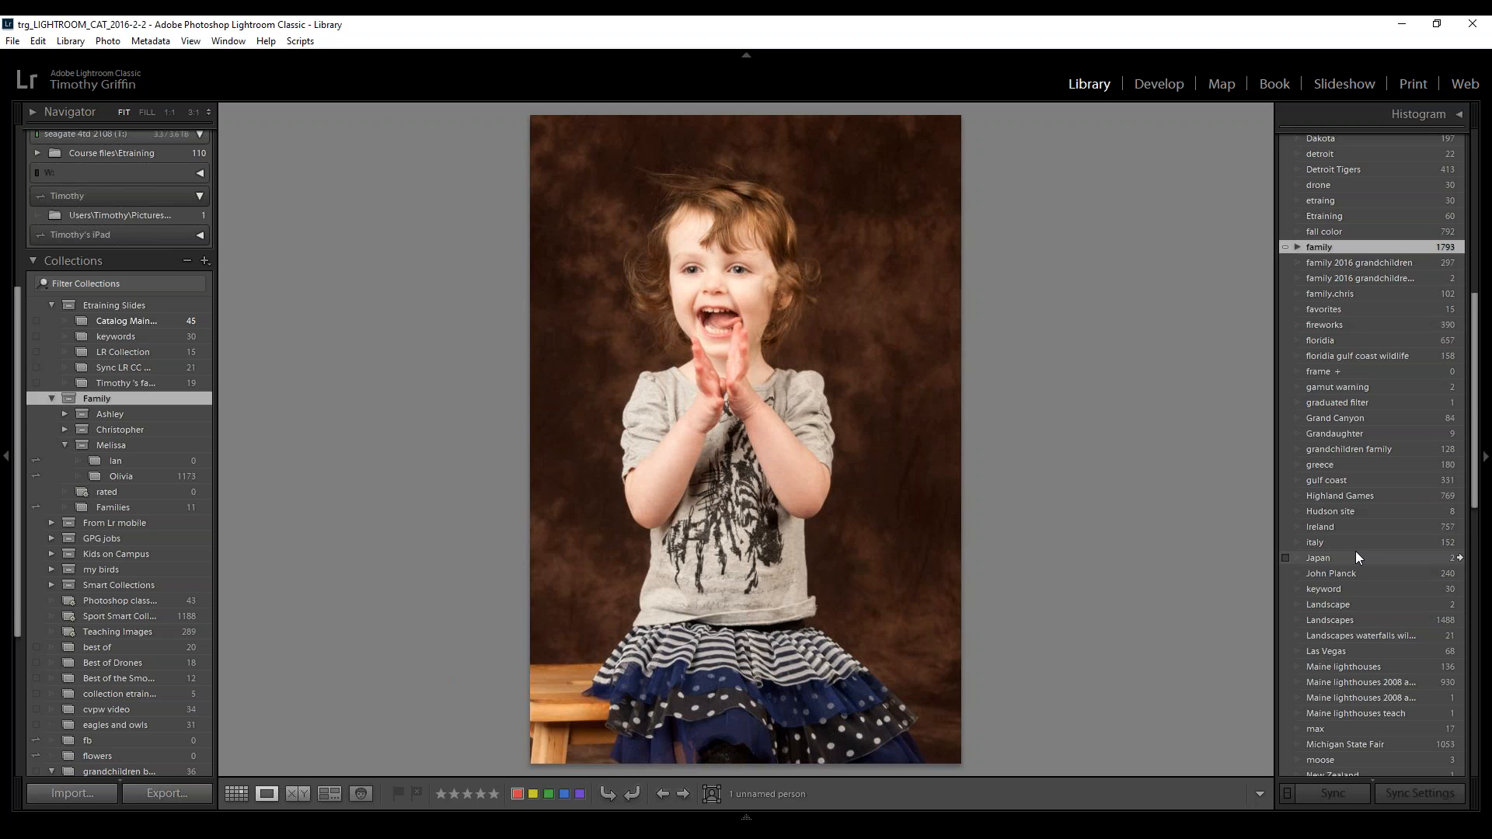
Reopen the keywords slide collection, read Slide16 on parent and child keywords in Loupe view, and browse further down the Keyword List
left_click(1212, 39)
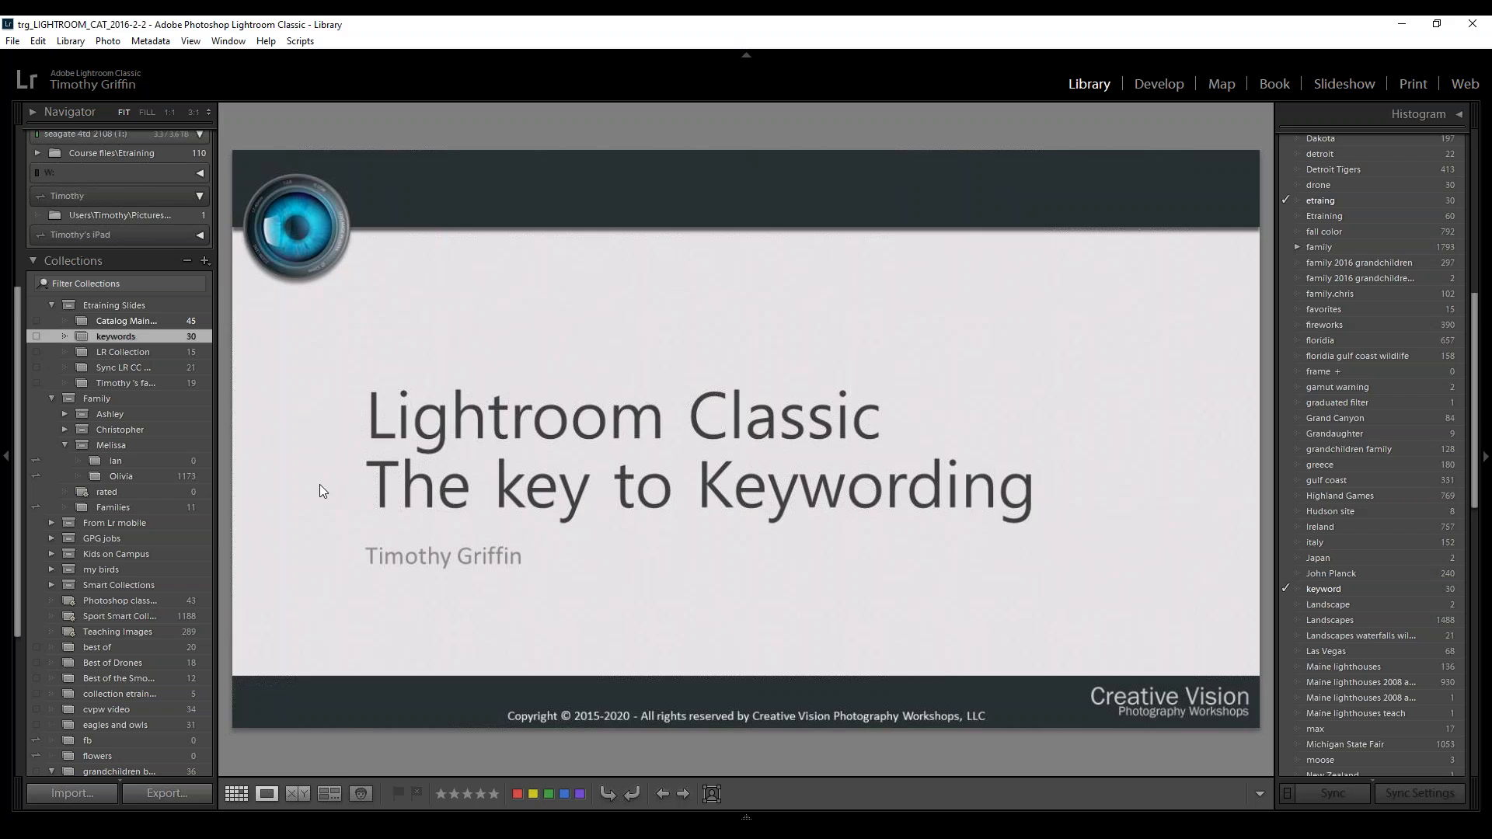
key("g")
left_click(427, 472)
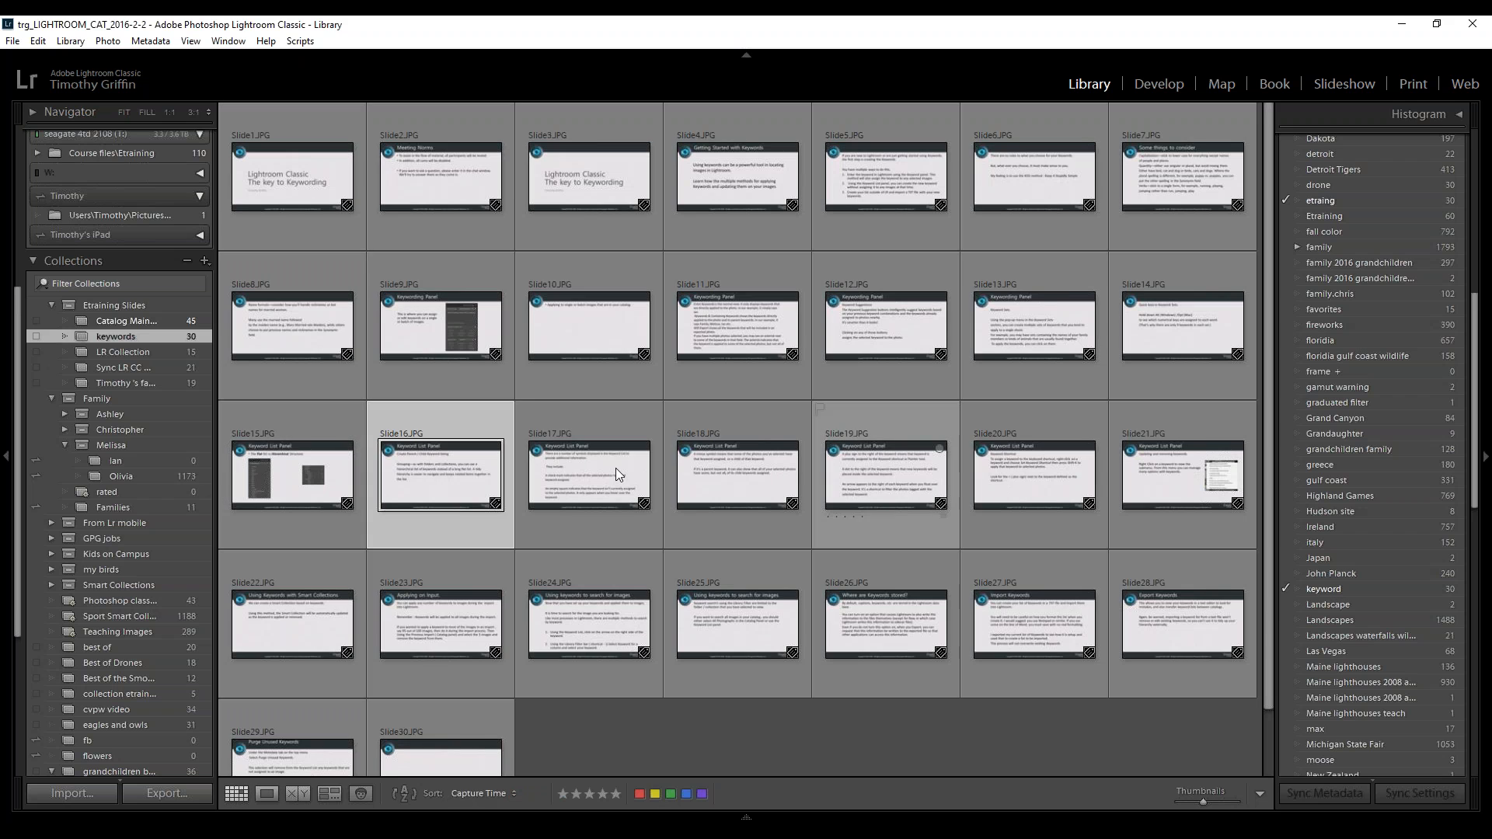
double_click(425, 465)
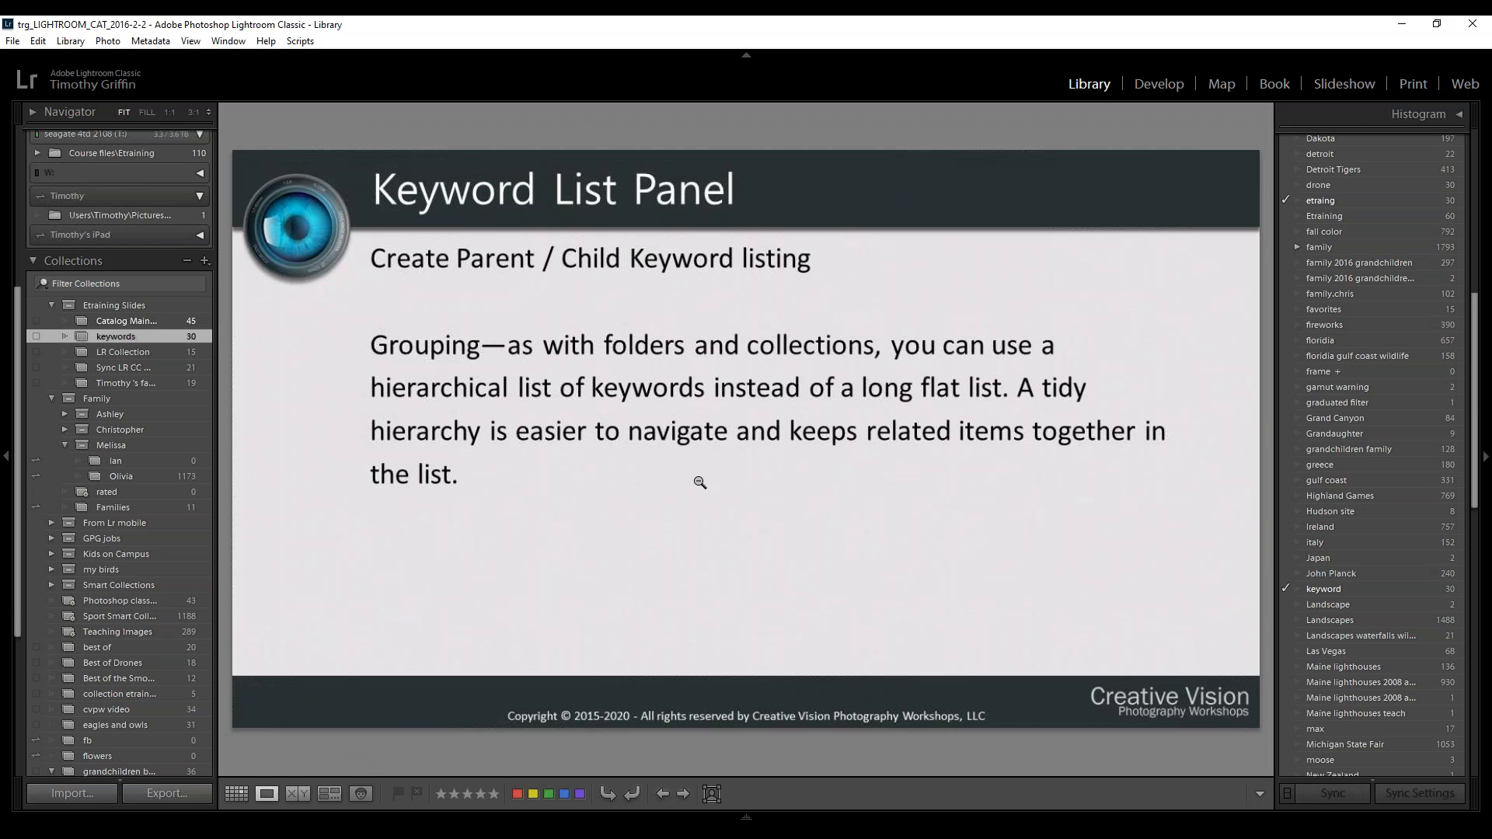
key("Right")
key("Right")
scroll(1395, 426, "down", 10)
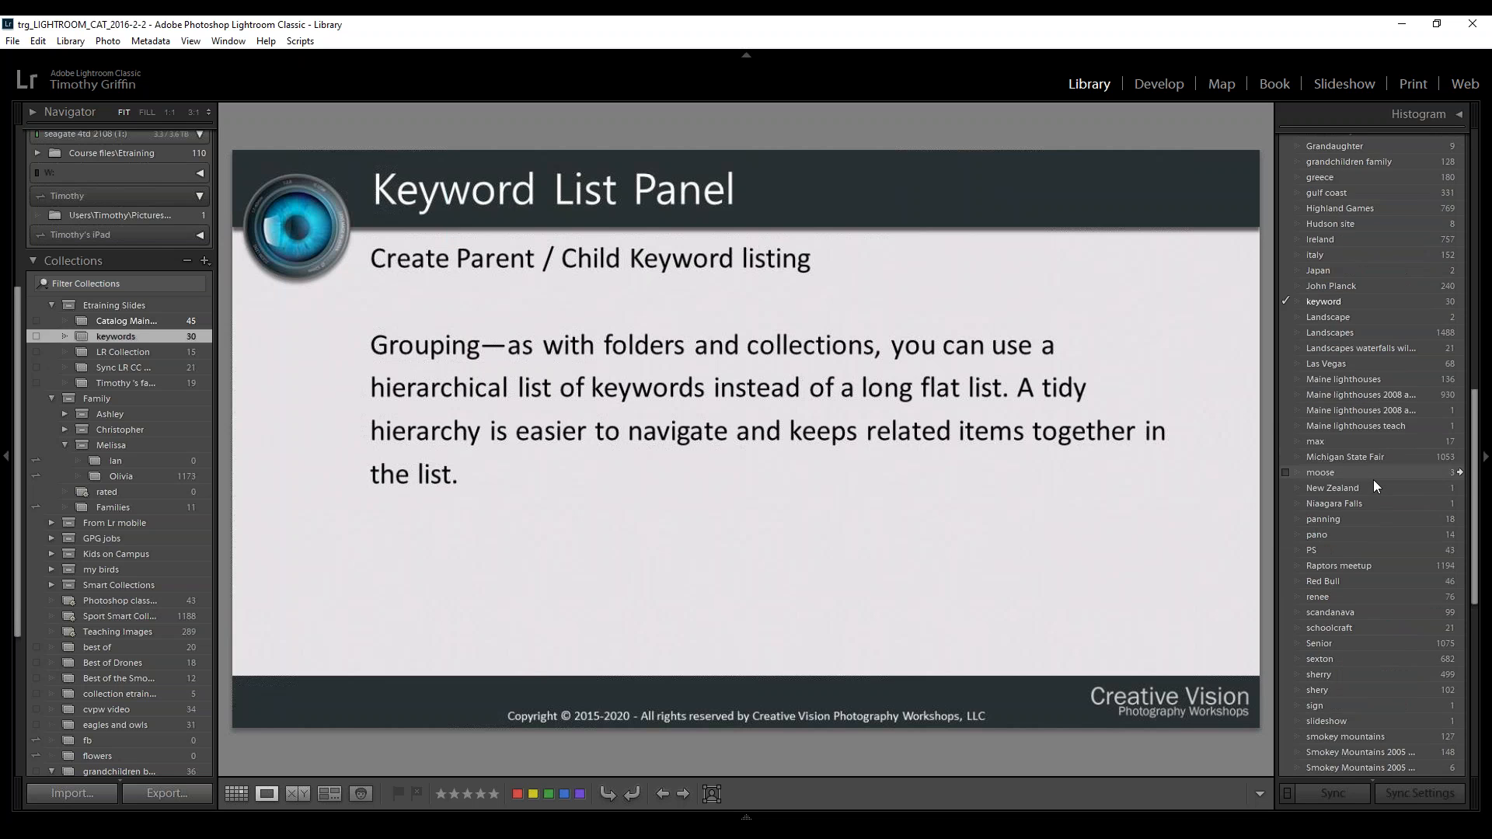
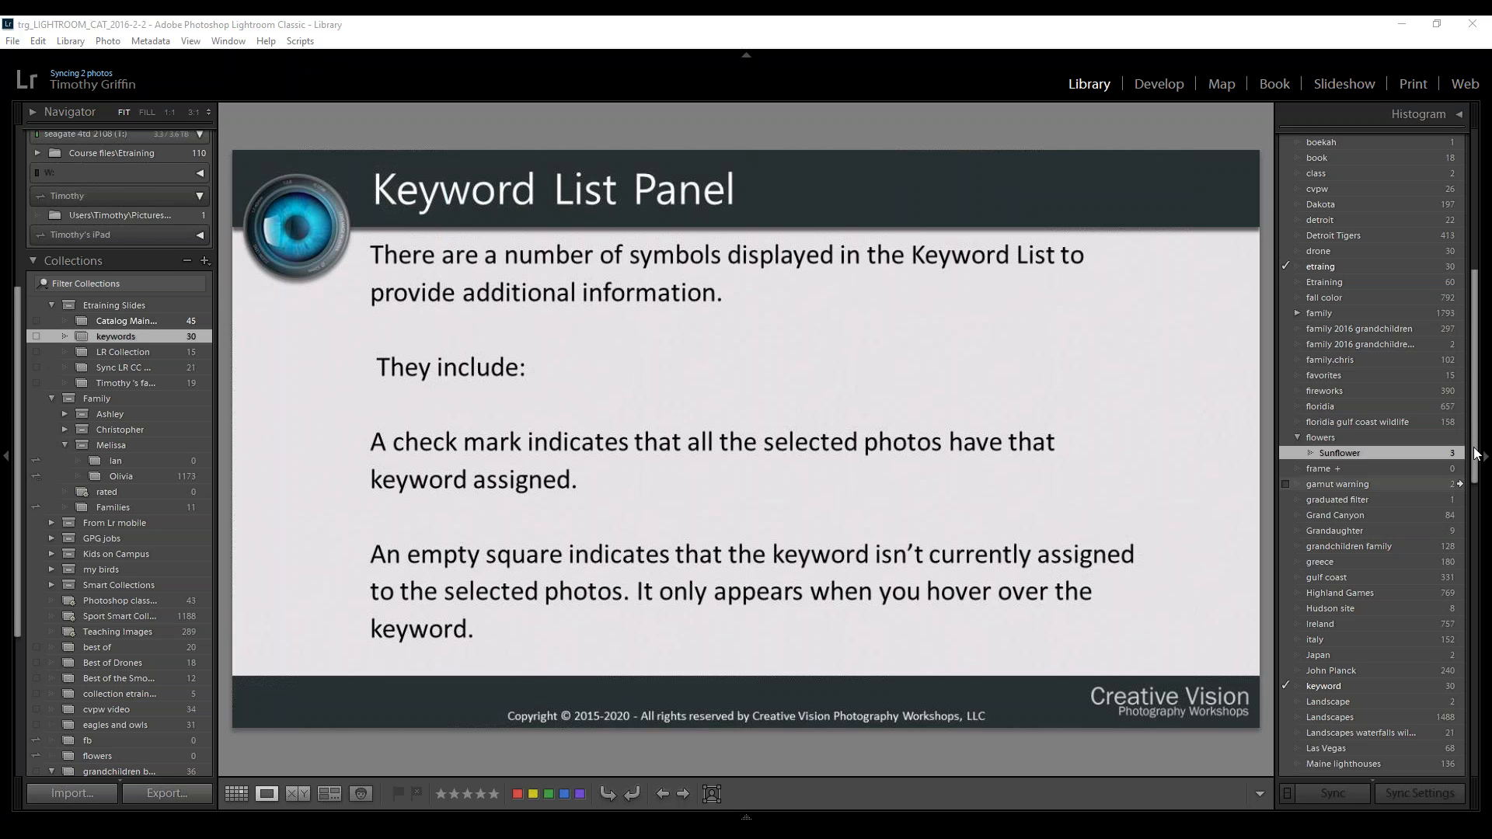
Expand the Keywording section and check the current slide's keyword tags against the check marks in the Keyword List
left_click_drag(1477, 455, 1488, 258)
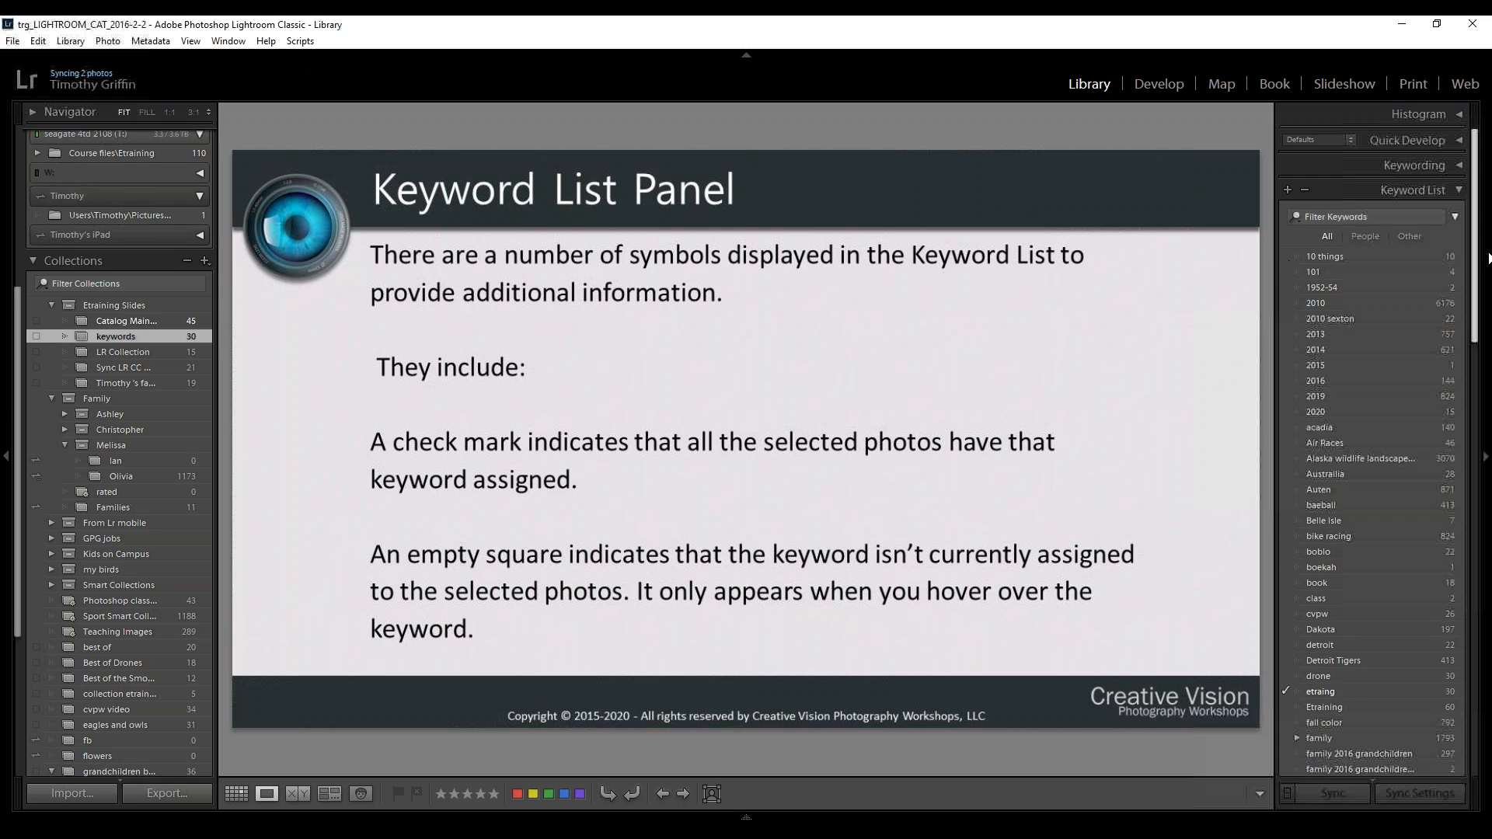
left_click(1461, 165)
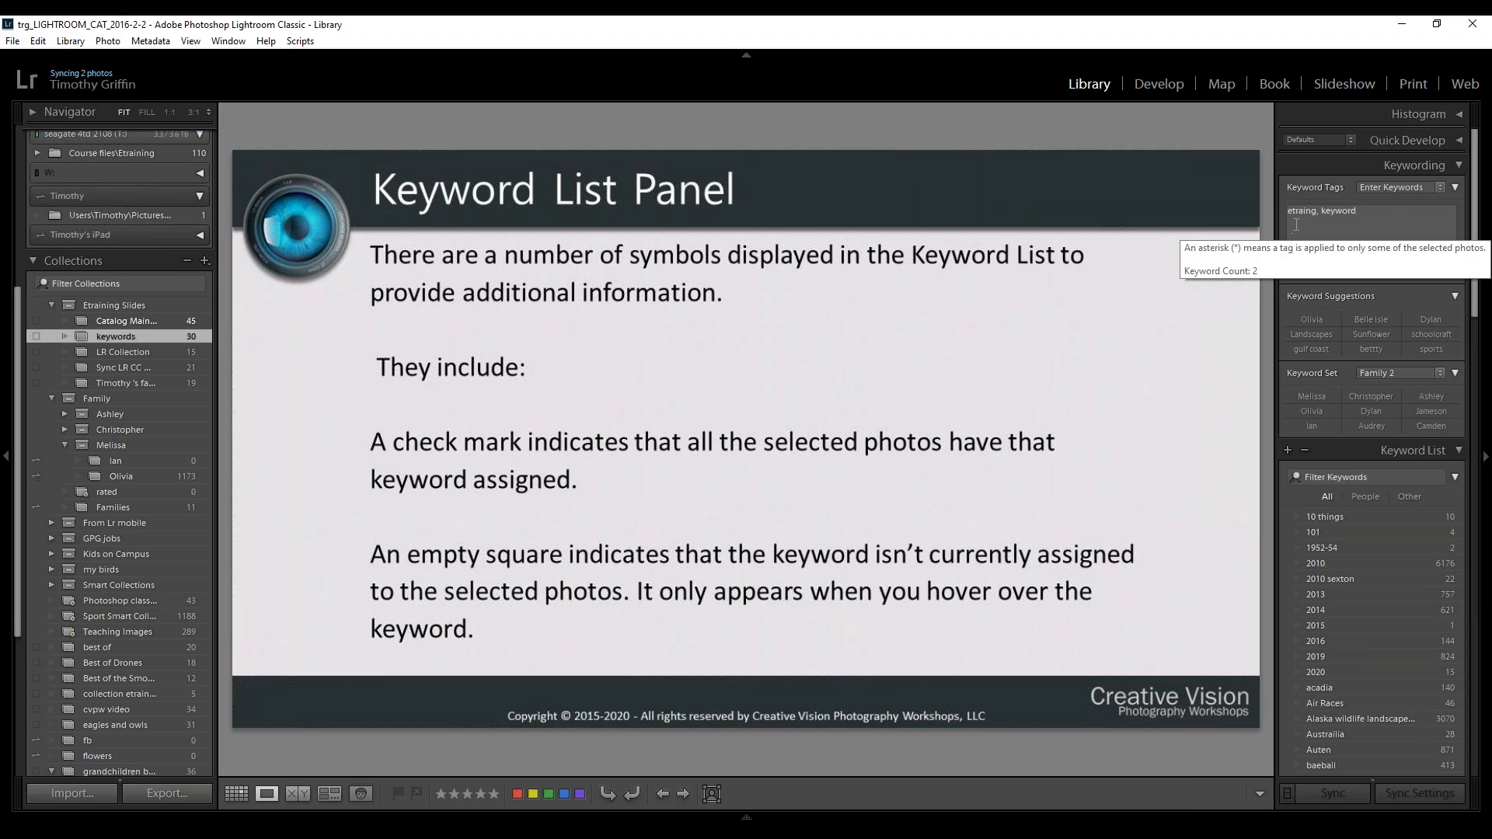
scroll(1371, 451, "down", 15)
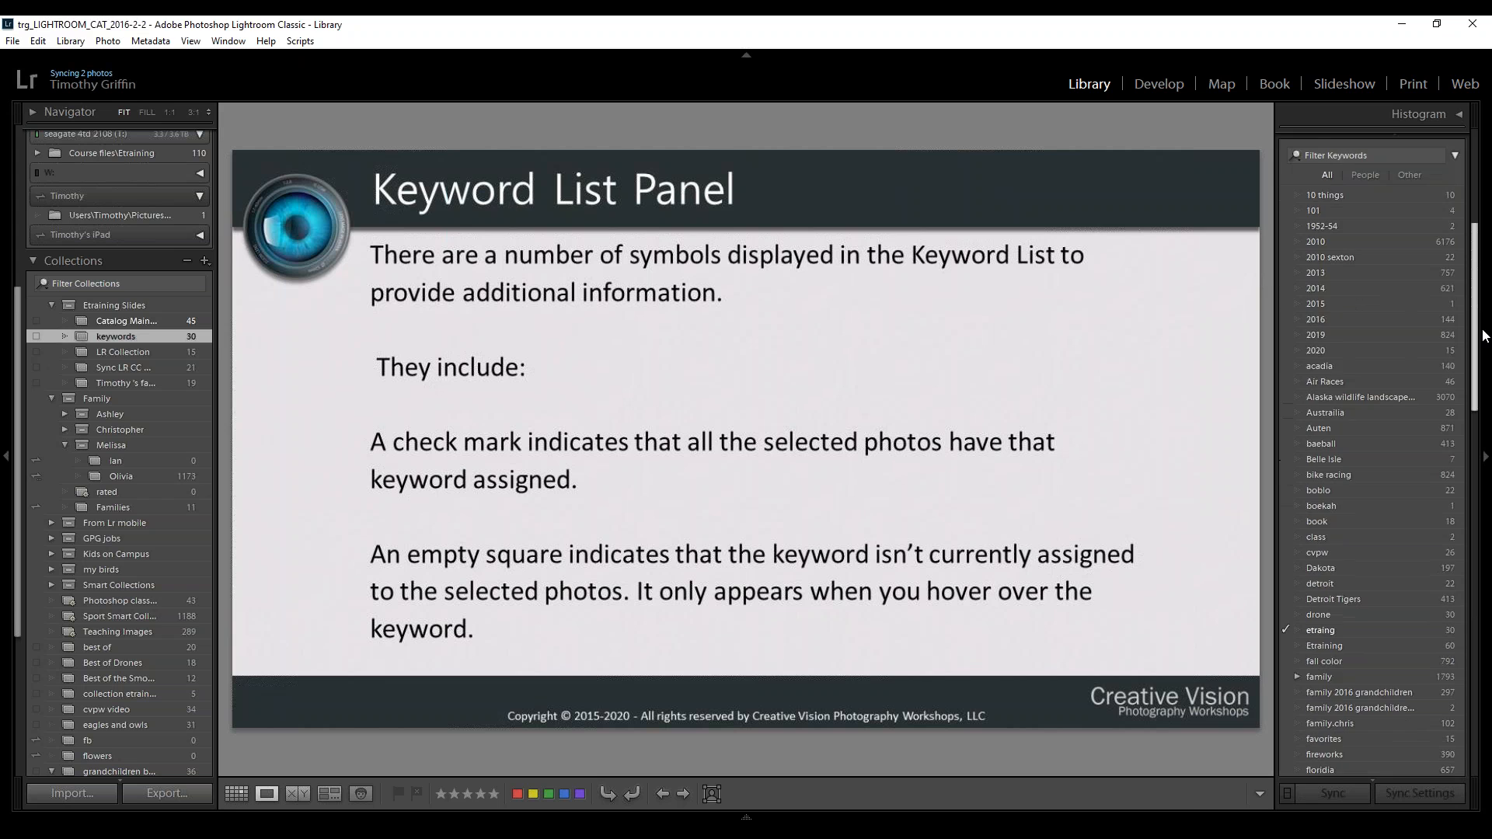
scroll(1372, 413, "down", 8)
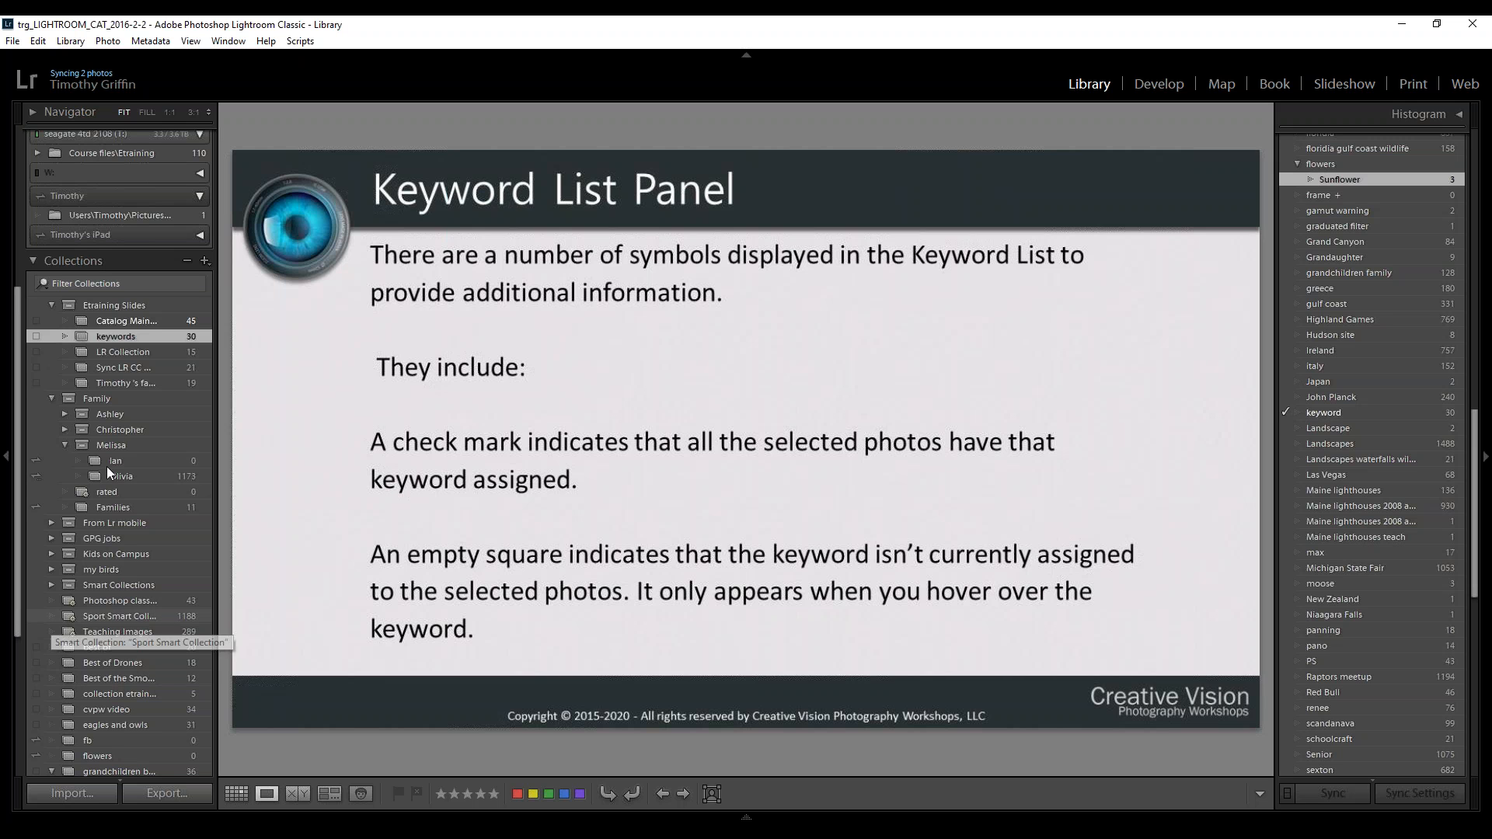
Reopen the Family collection set, look through the Keyword List to its end, and show the photos in Grid view with the Keywording section in view
left_click(100, 398)
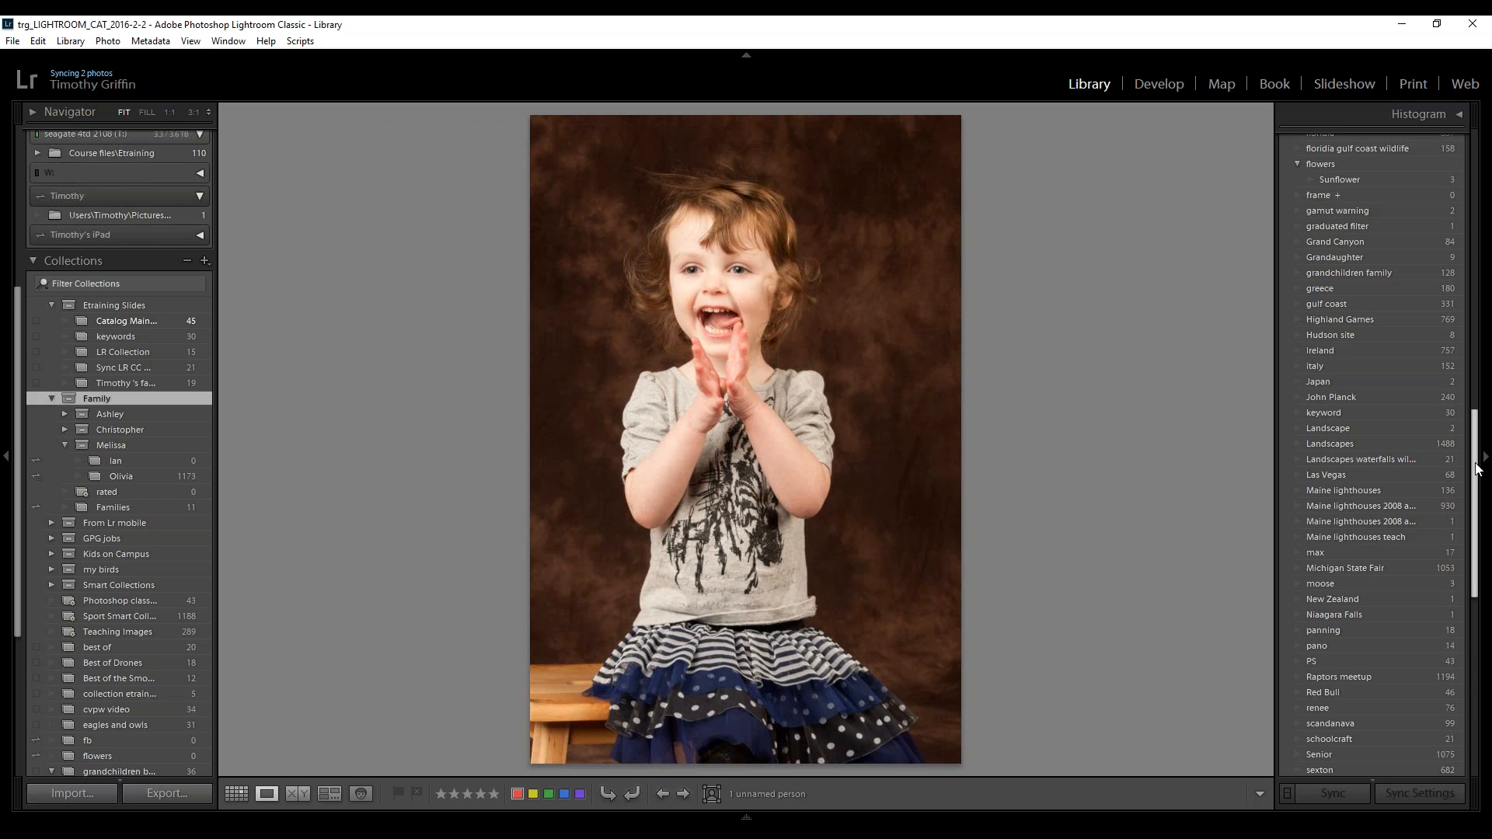
left_click_drag(1476, 470, 1475, 644)
scroll(1439, 186, "up", 15)
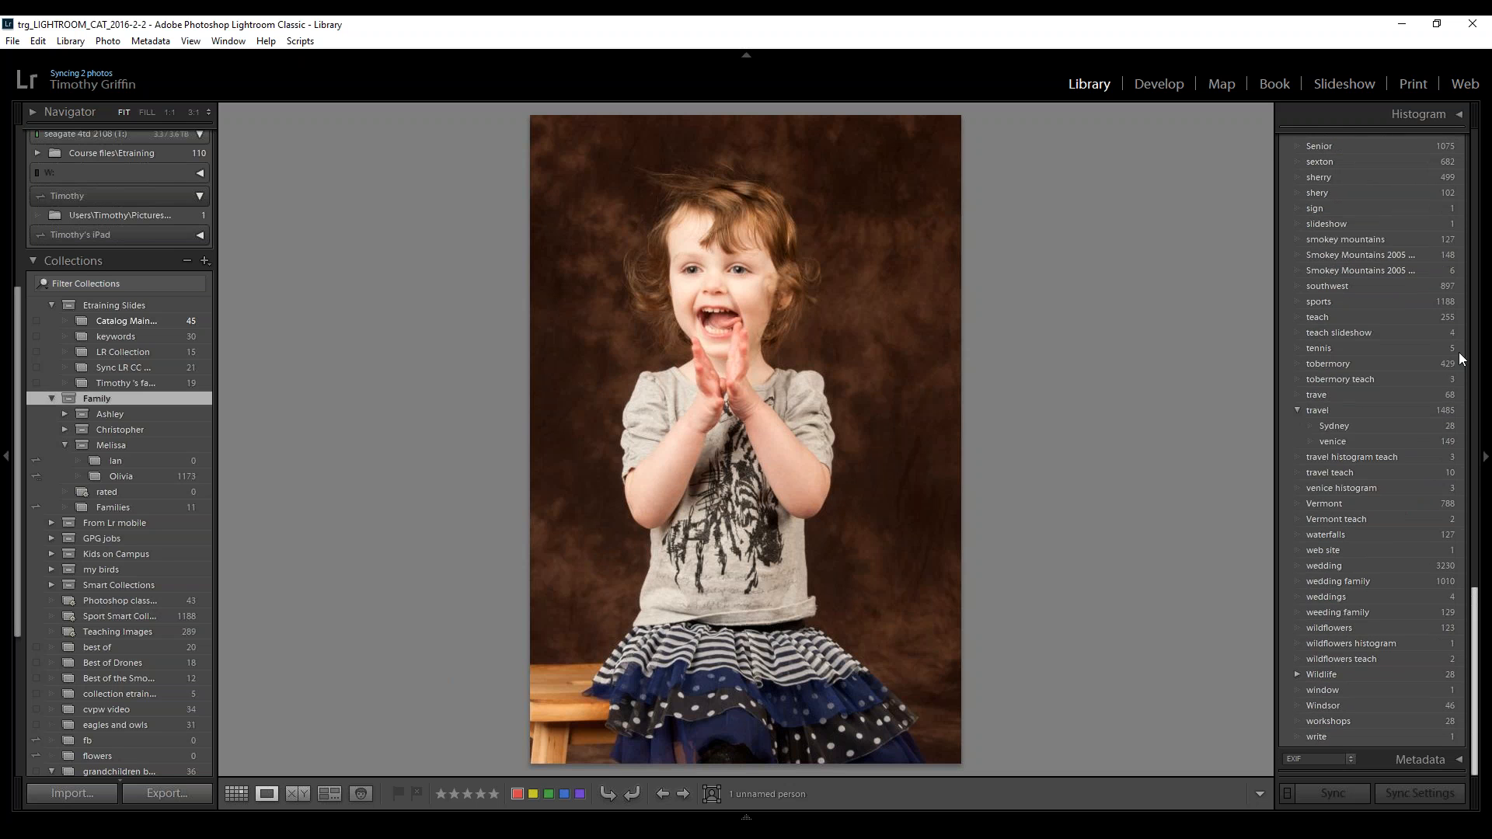
scroll(1439, 187, "up", 5)
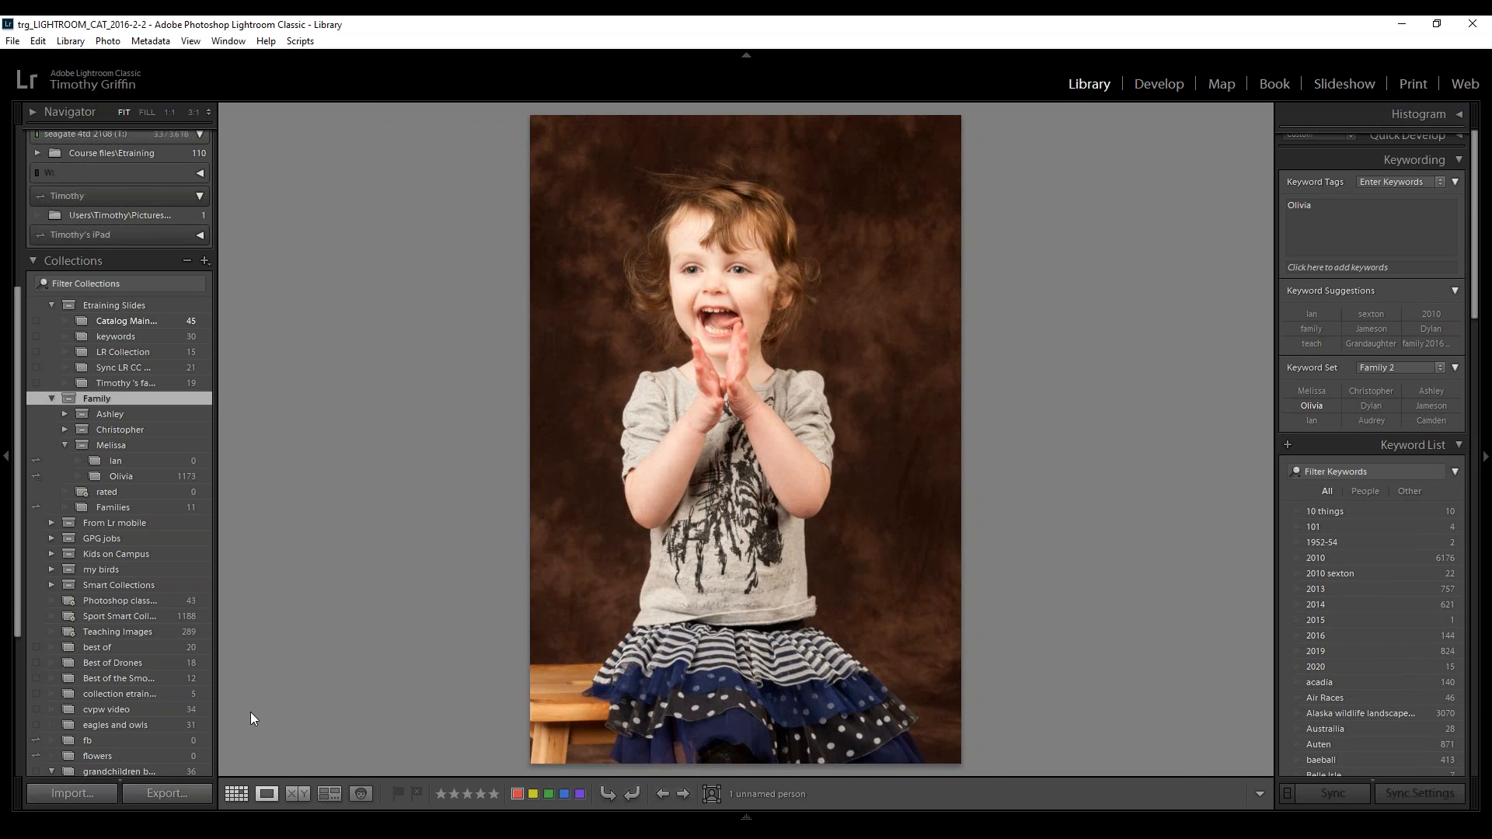
key("g")
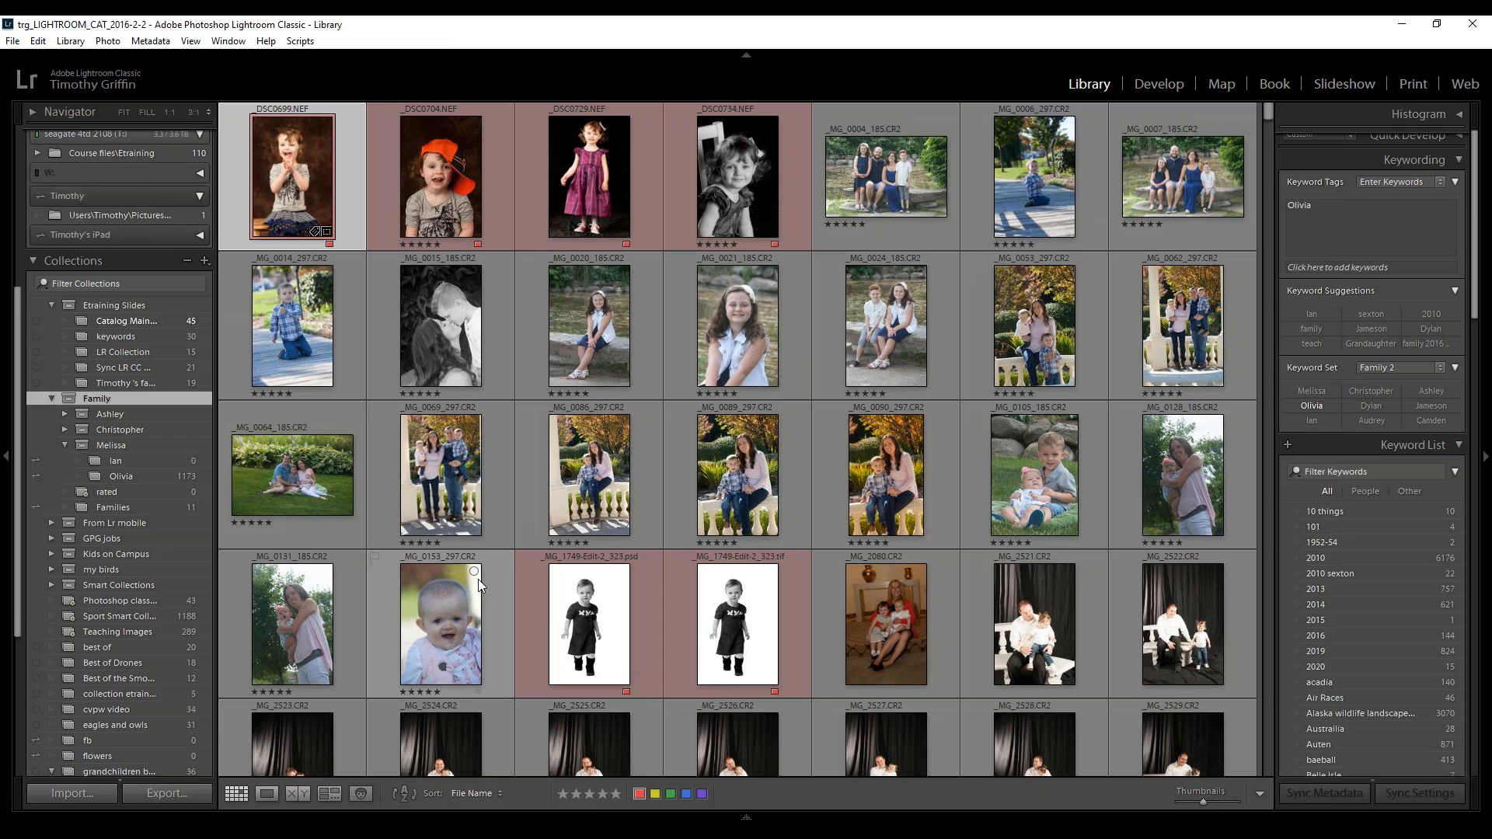
Select all photos in the Family collection set and expand the family keyword with all its nested child keywords in the Keyword List
key("ctrl+a")
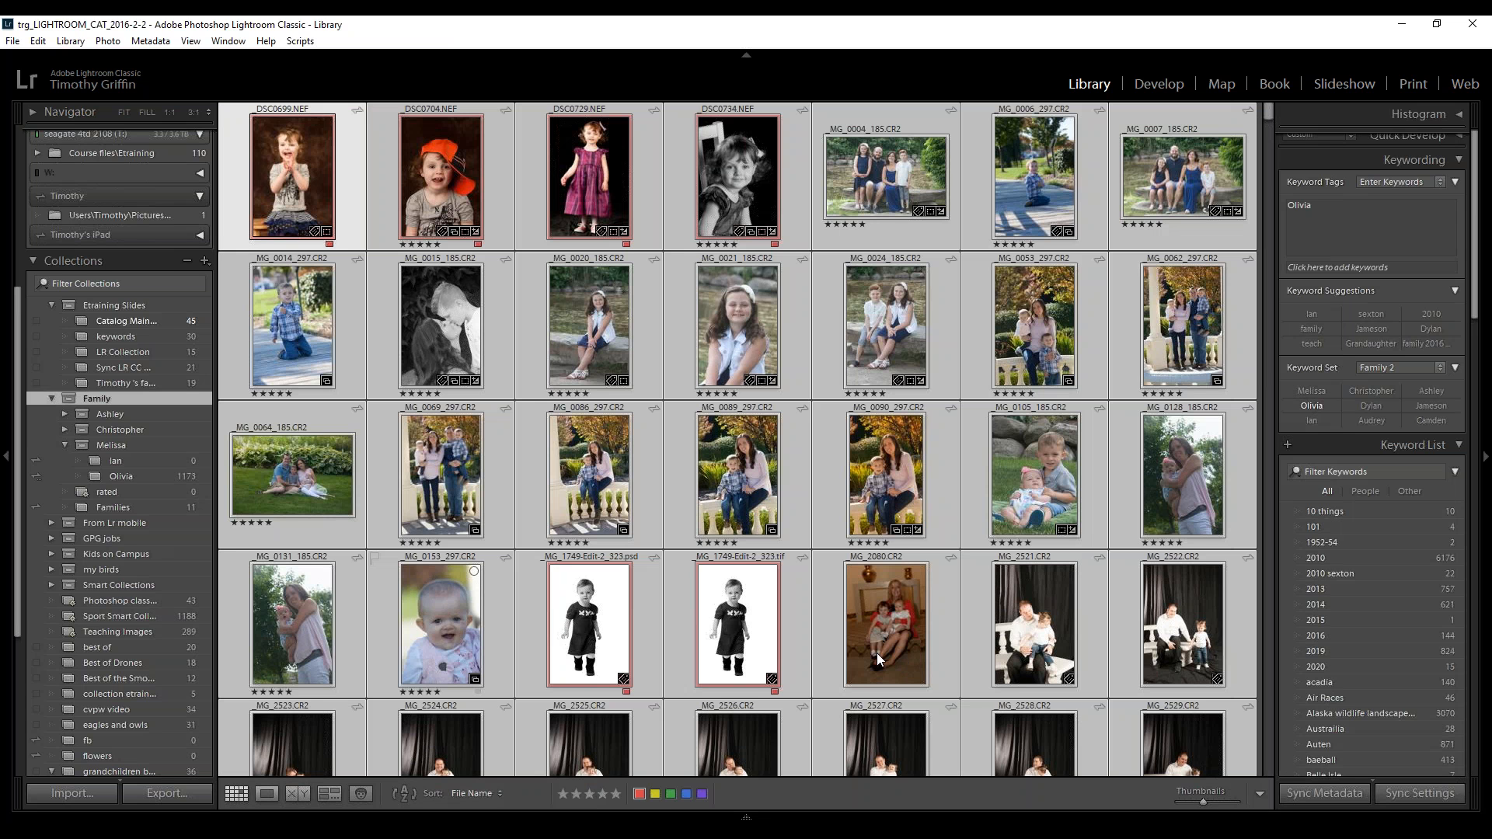
left_click_drag(1475, 265, 1486, 397)
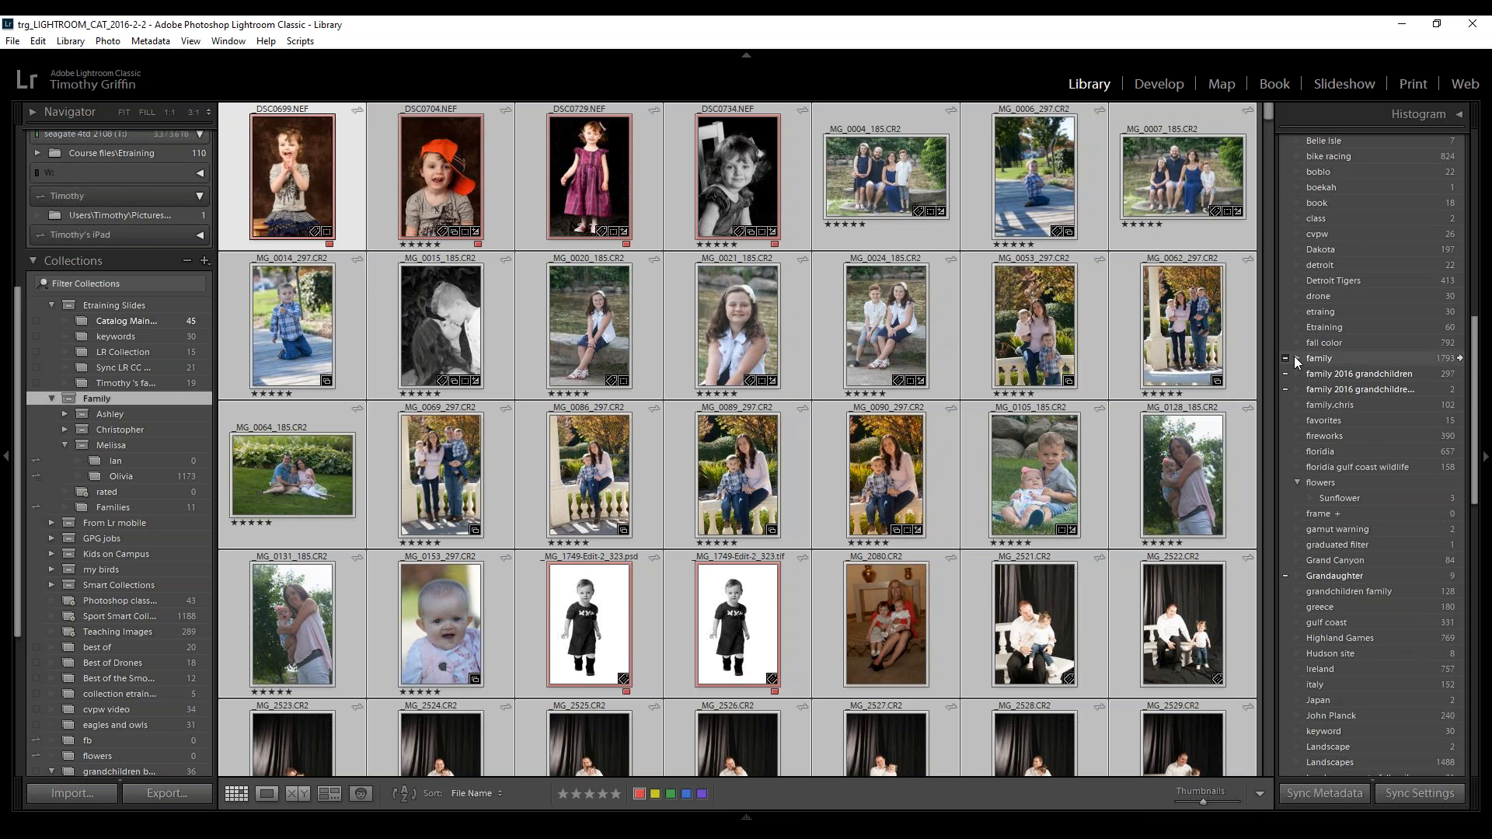
left_click(1295, 357)
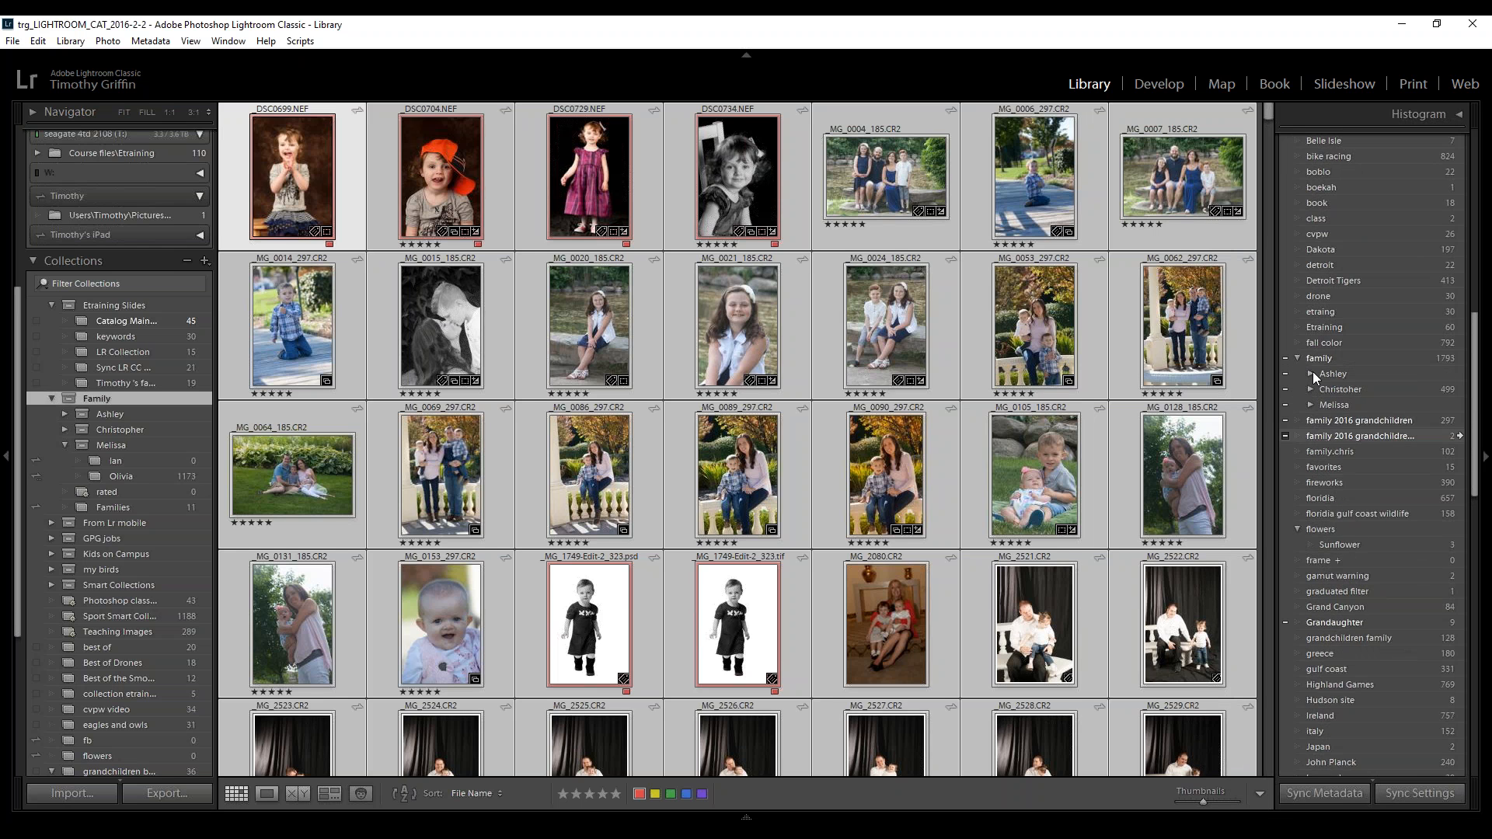
left_click(1312, 373)
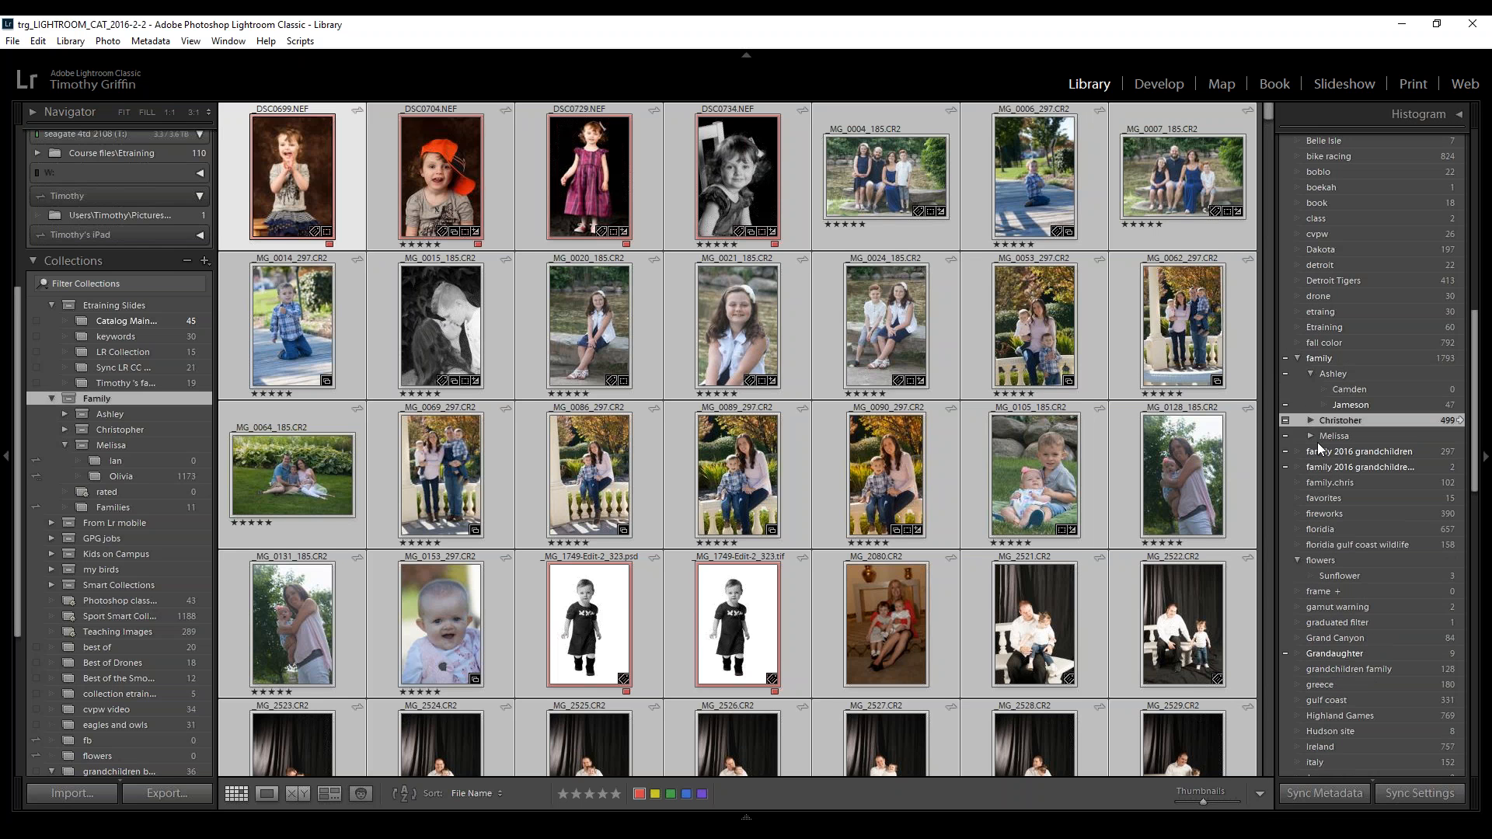
left_click(1312, 420)
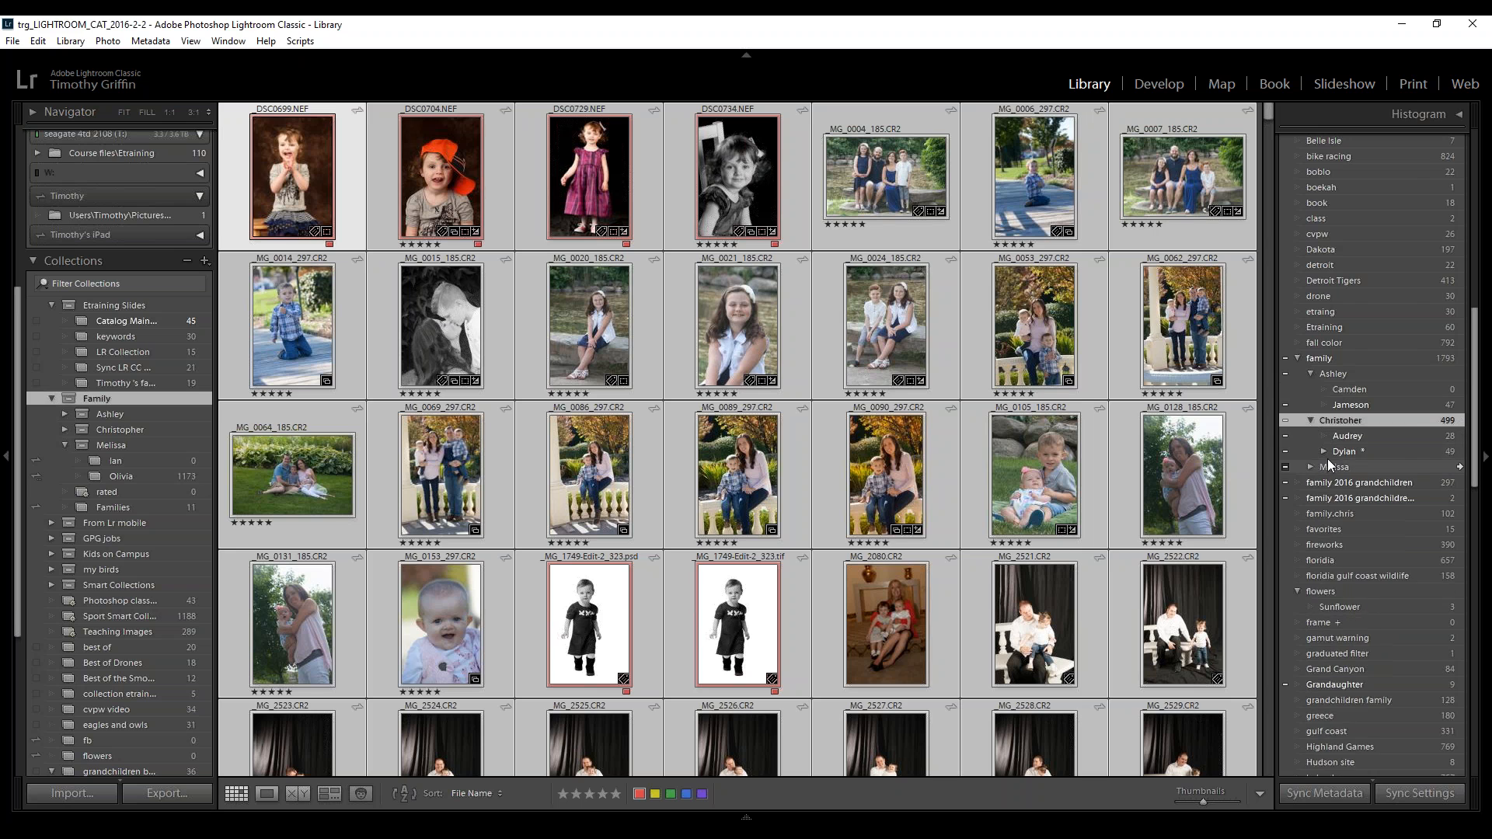
left_click(1323, 451)
left_click(1311, 482)
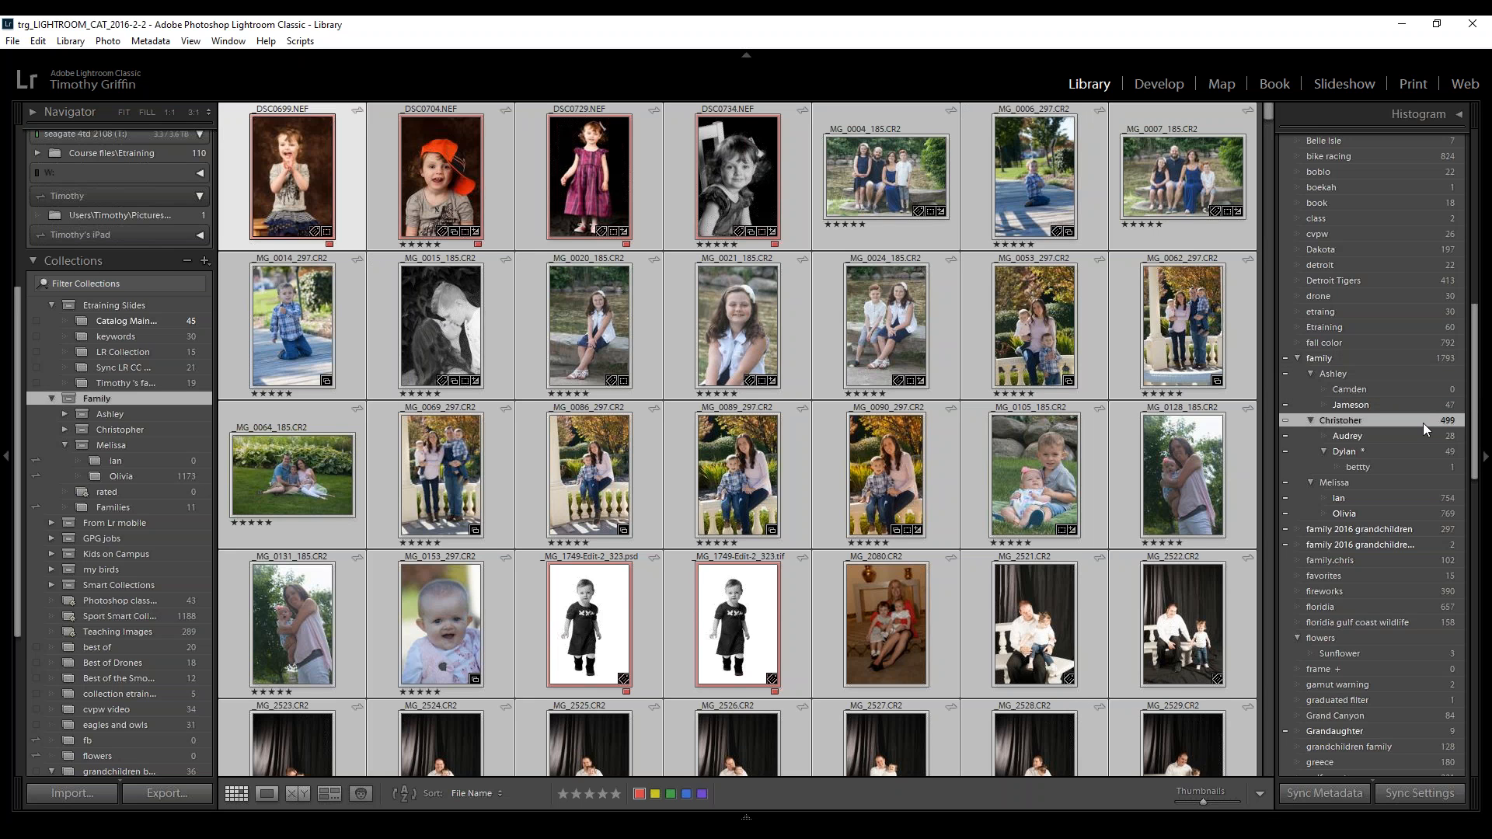
Assign the family parent keyword to all selected photos and review the grid and the combined keyword tags
left_click(1285, 358)
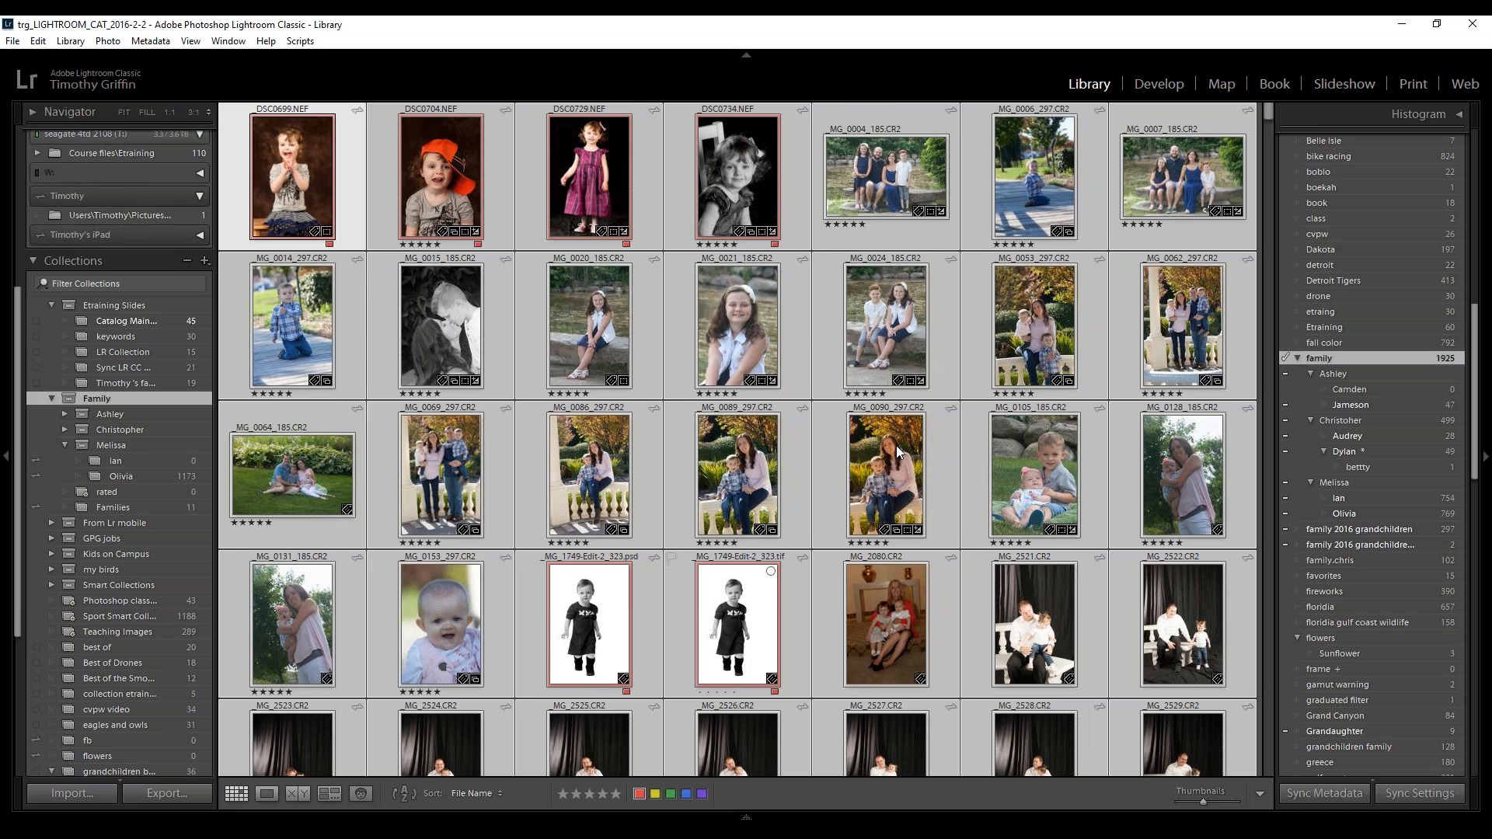
scroll(897, 446, "down", 3)
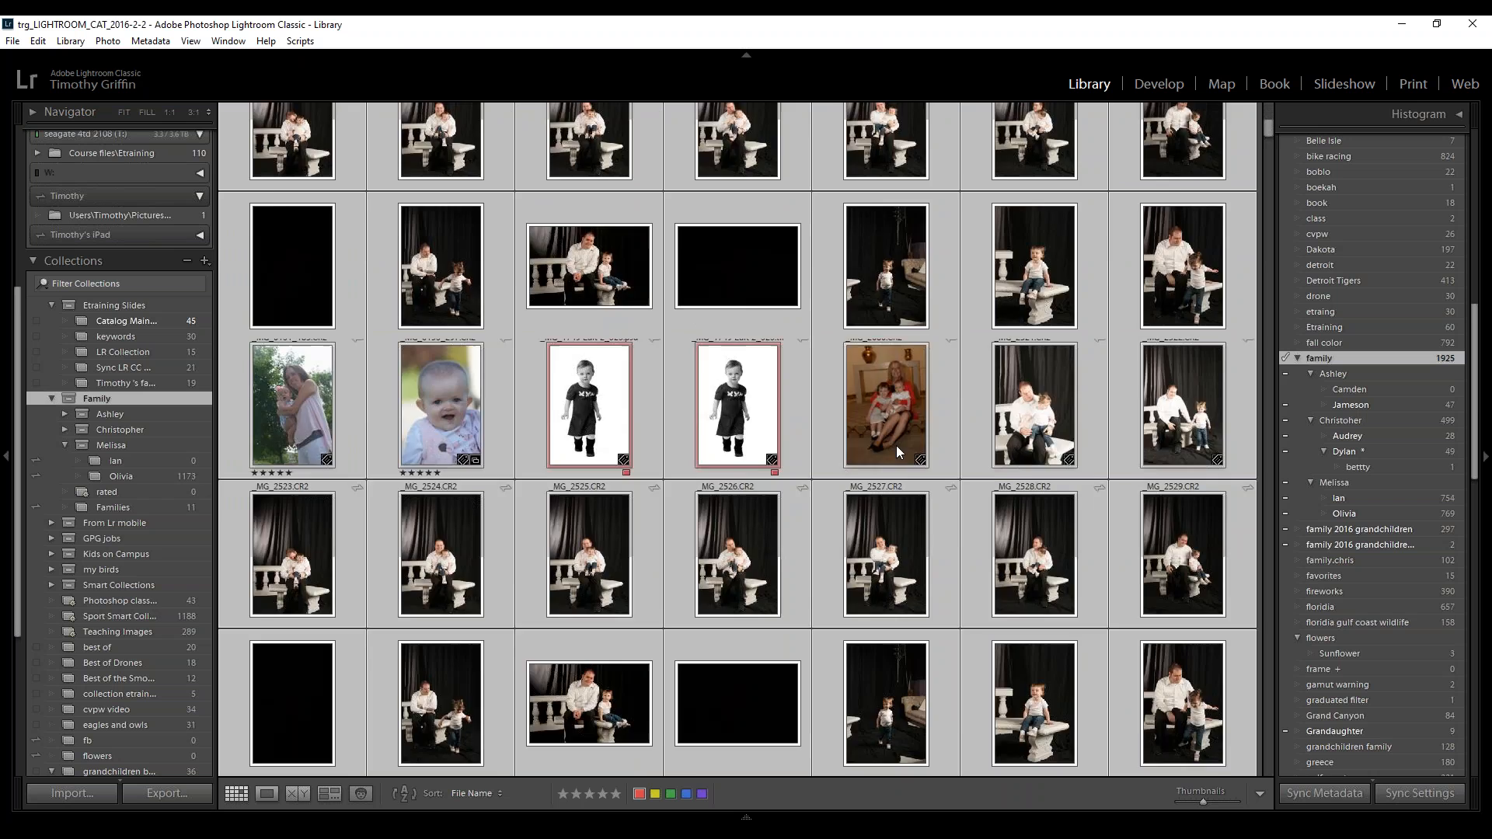
scroll(897, 446, "up", 3)
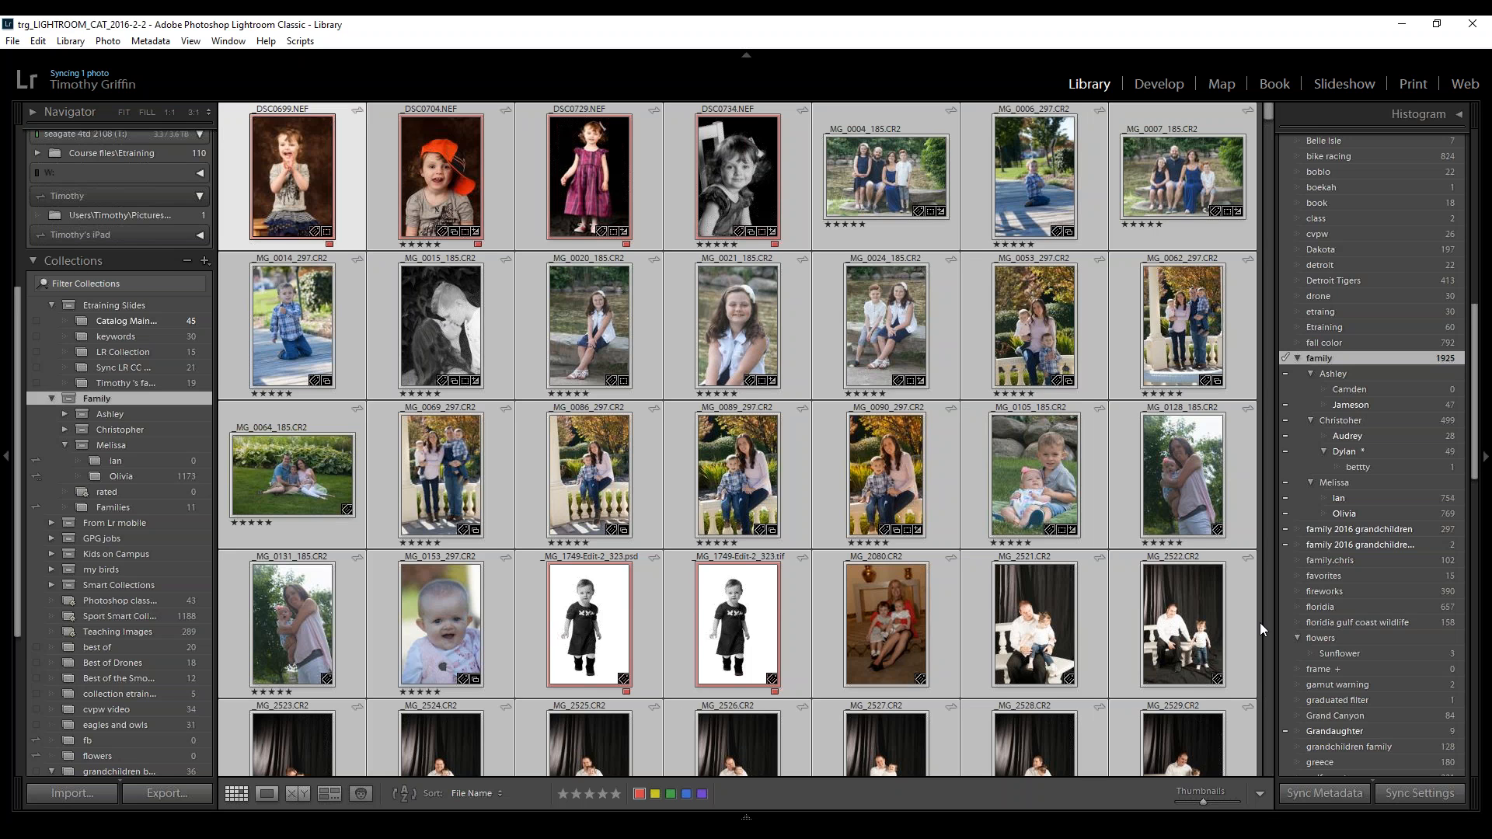
scroll(1383, 518, "up", 10)
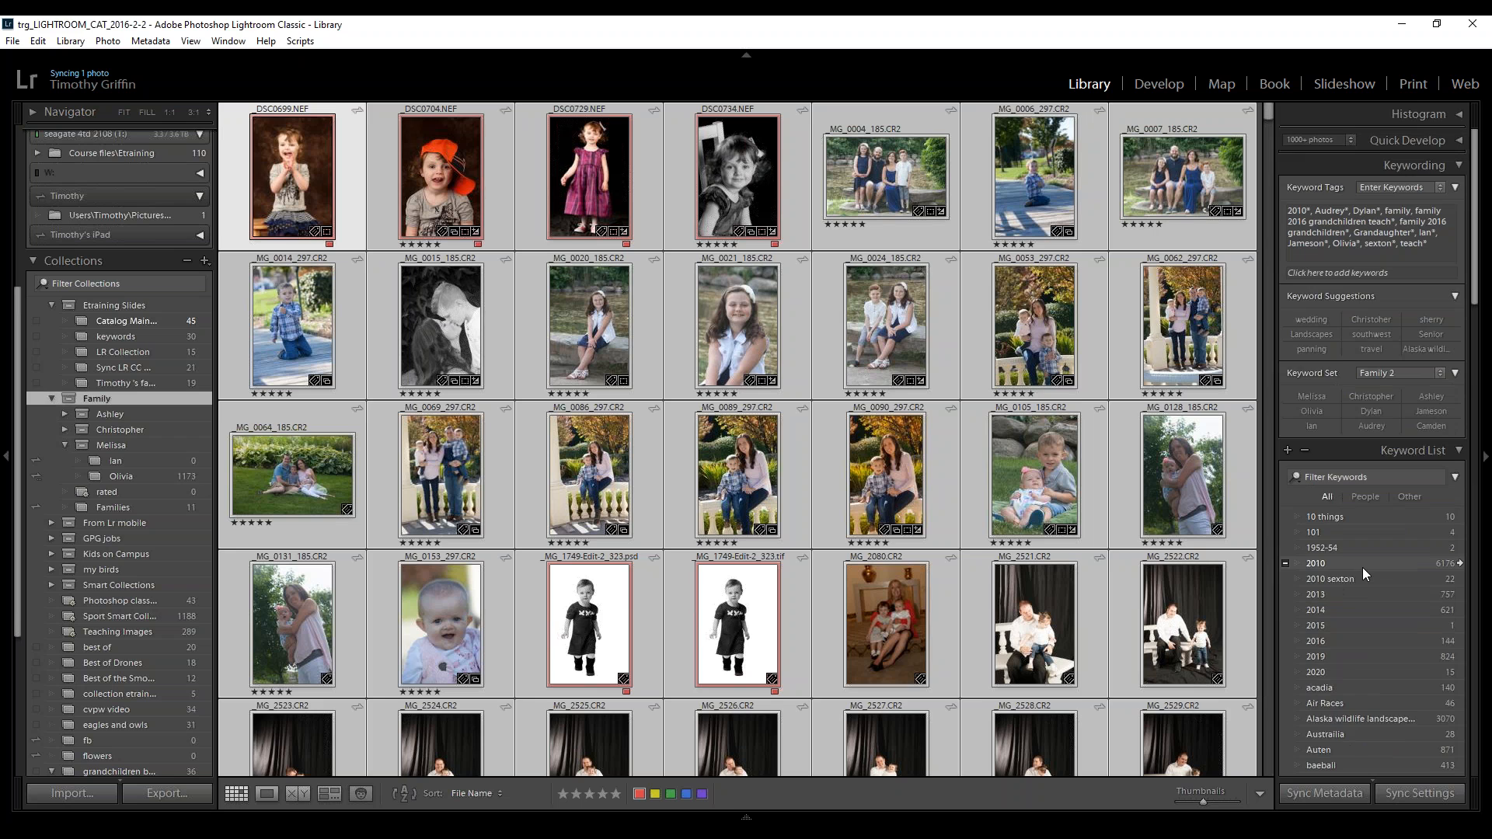
Add the class keyword to all selected photos from the Keyword List and deselect the photos
scroll(1363, 568, "down", 5)
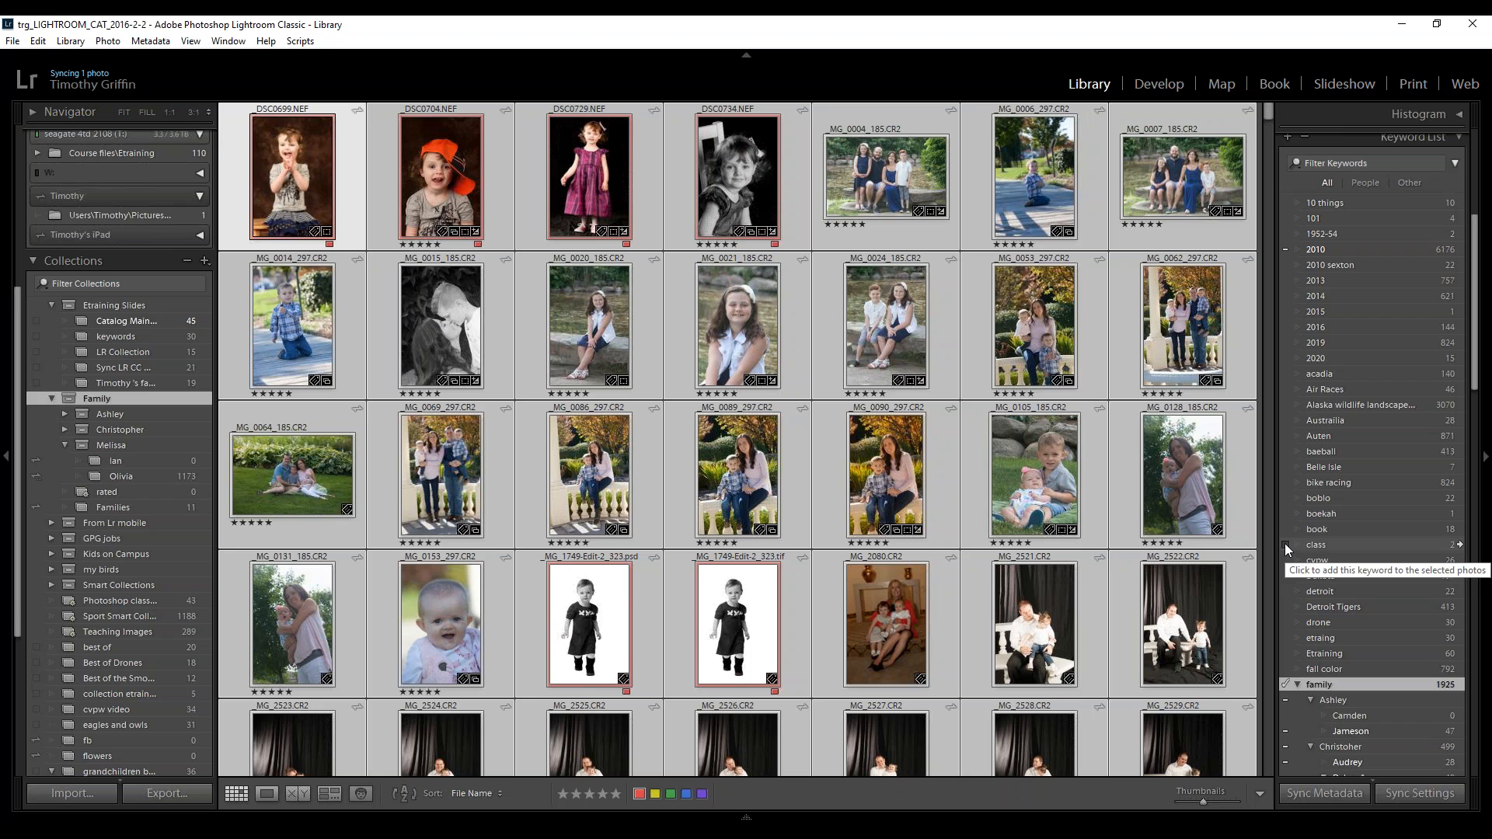
left_click(1284, 544)
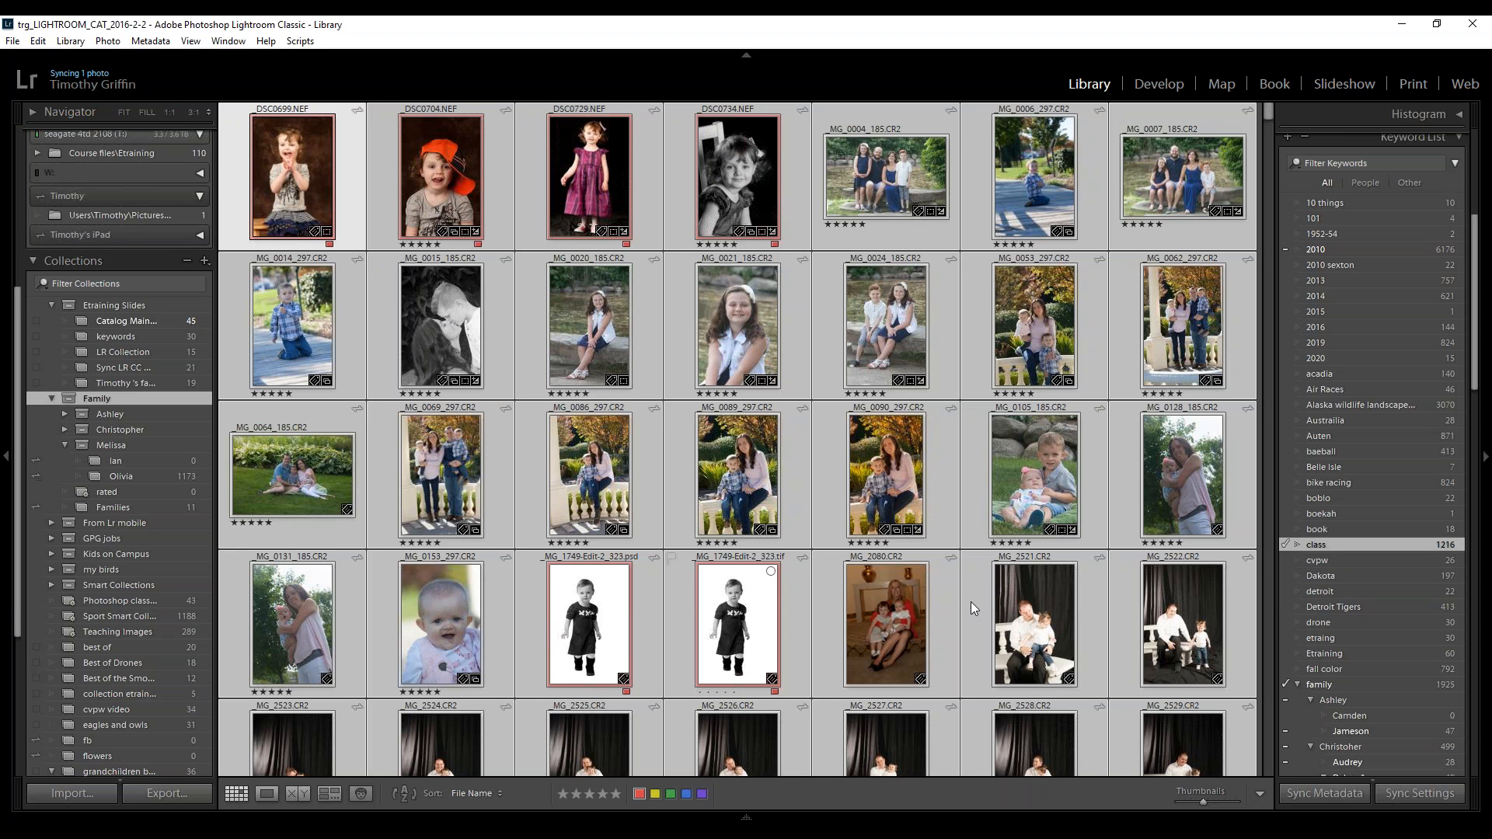
key("ctrl+d")
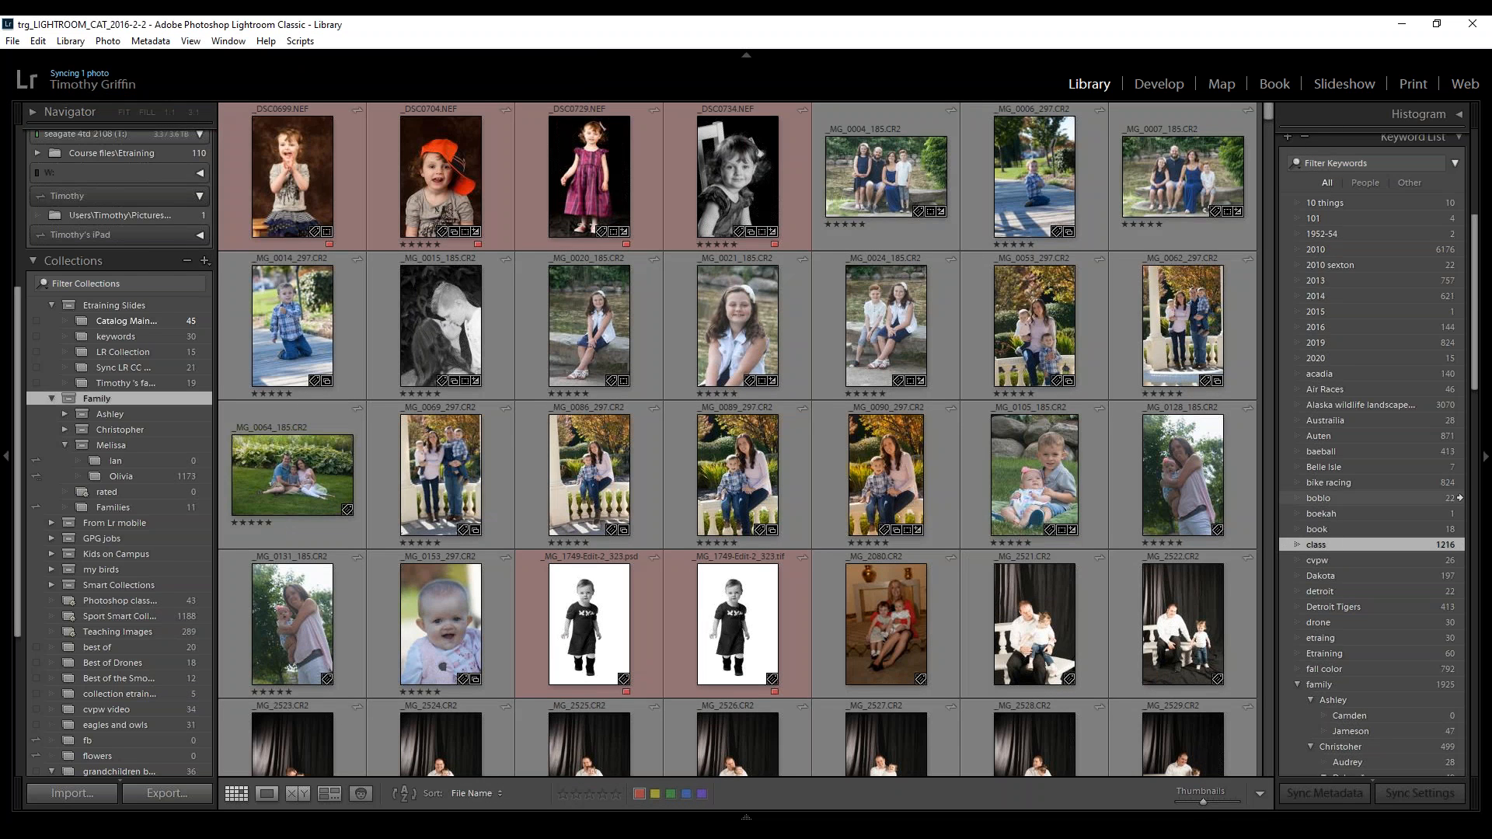
Open the keywords slide collection and read Slide19 about the Keyword List symbols in Loupe view
scroll(1376, 483, "down", 6)
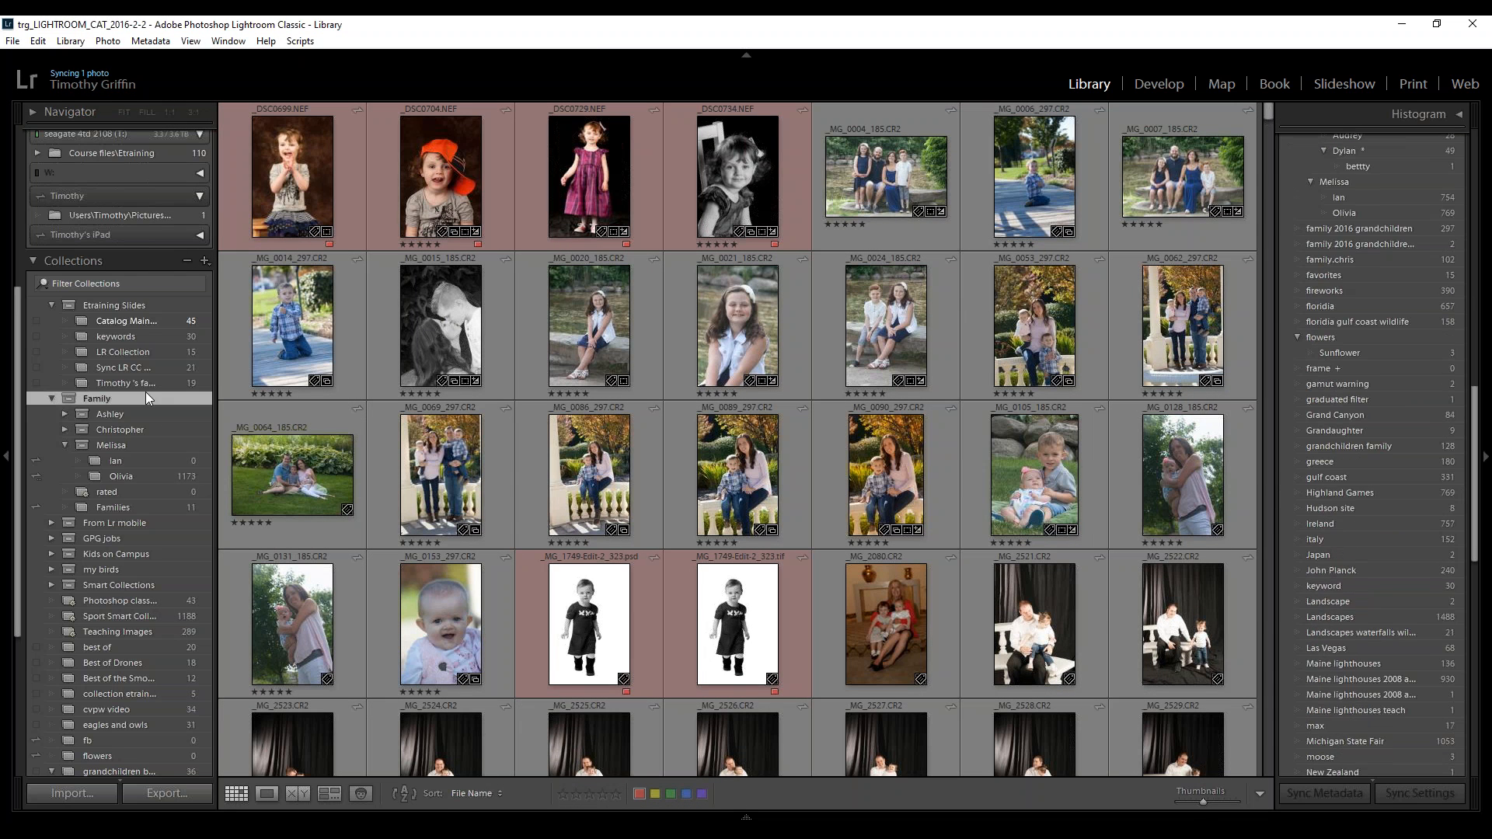
left_click(151, 338)
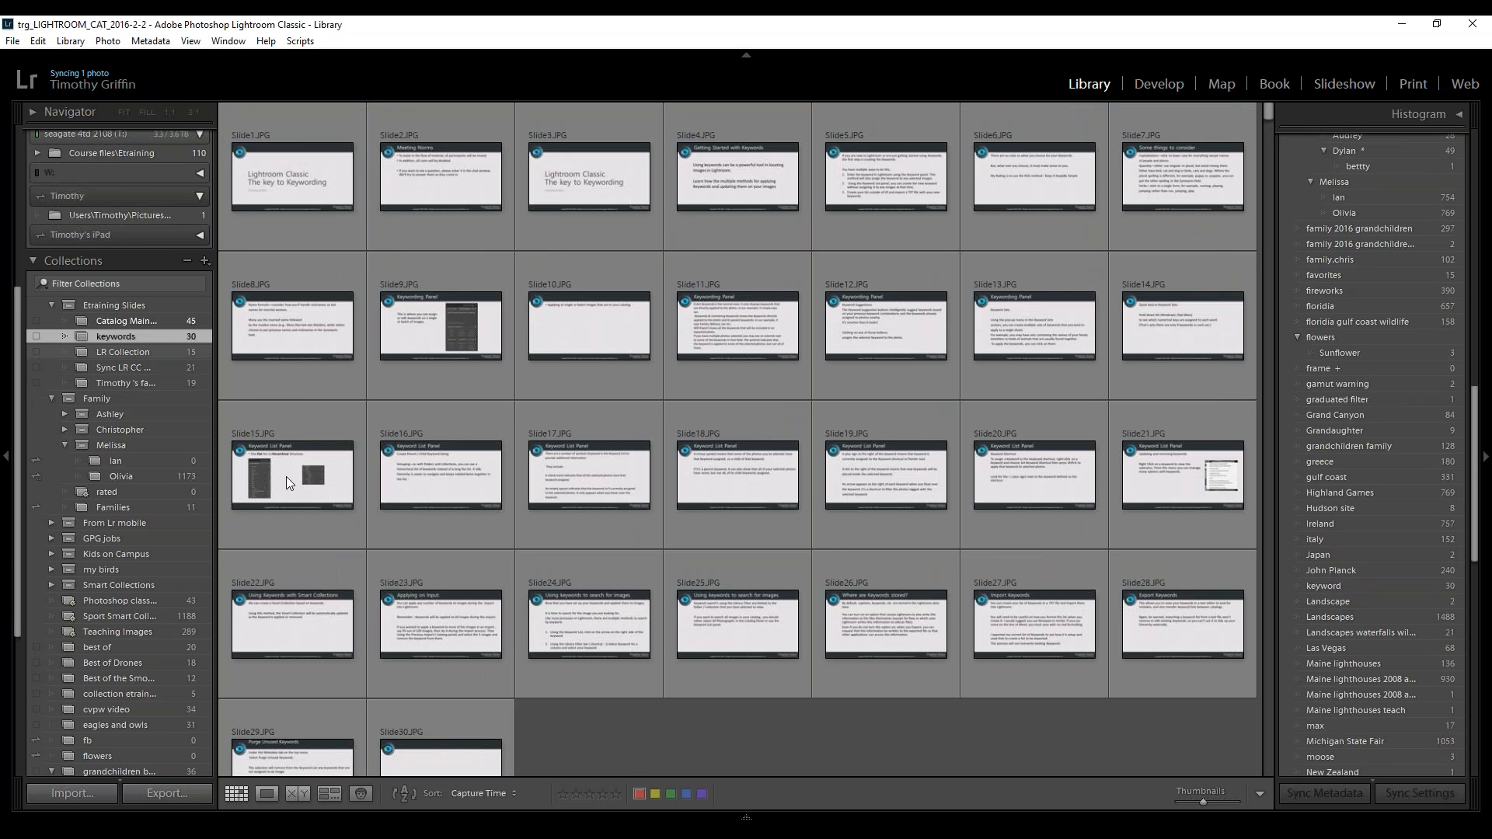
left_click(864, 464)
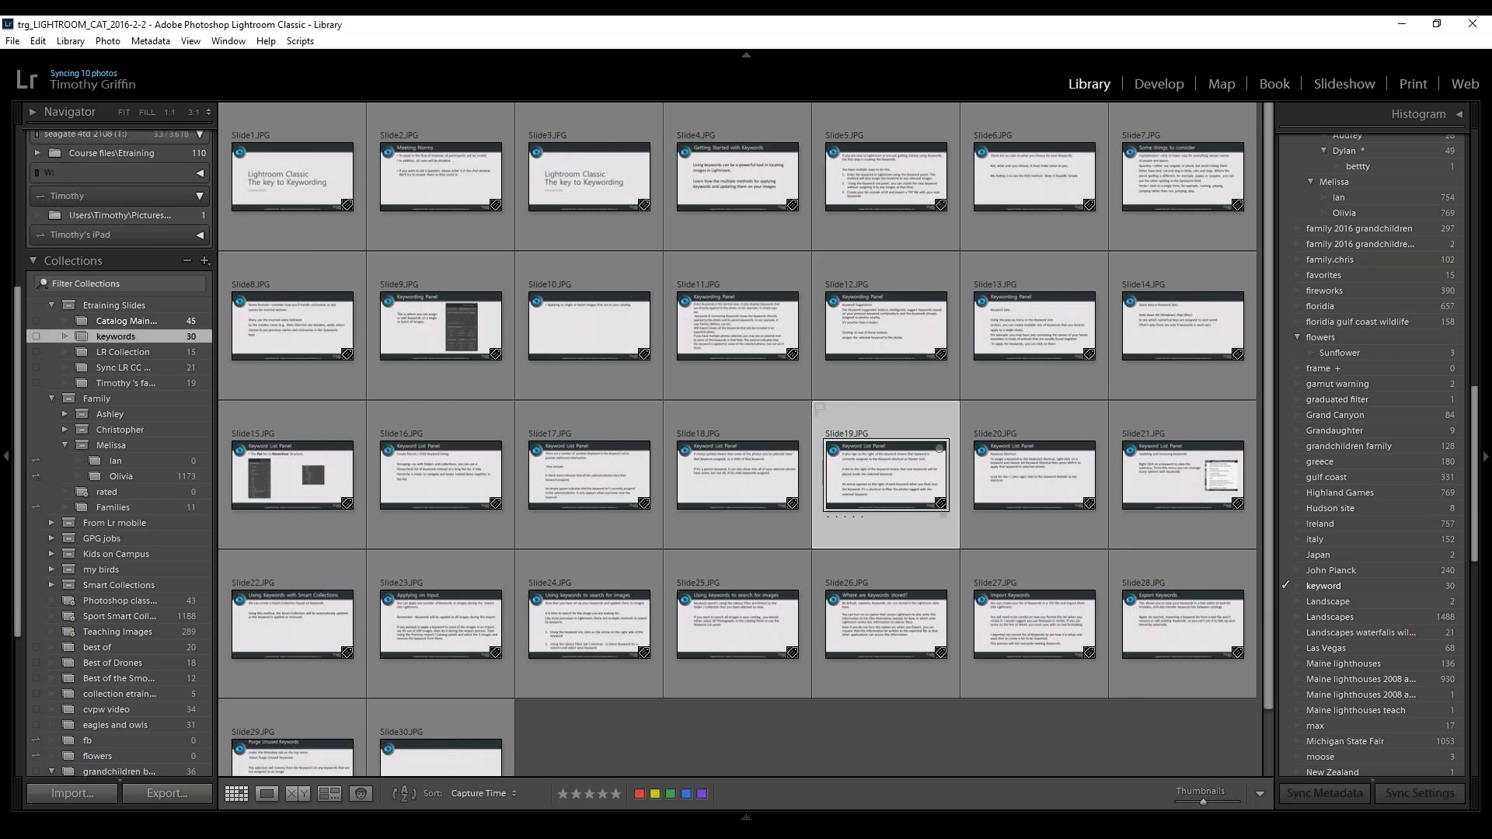
key("e")
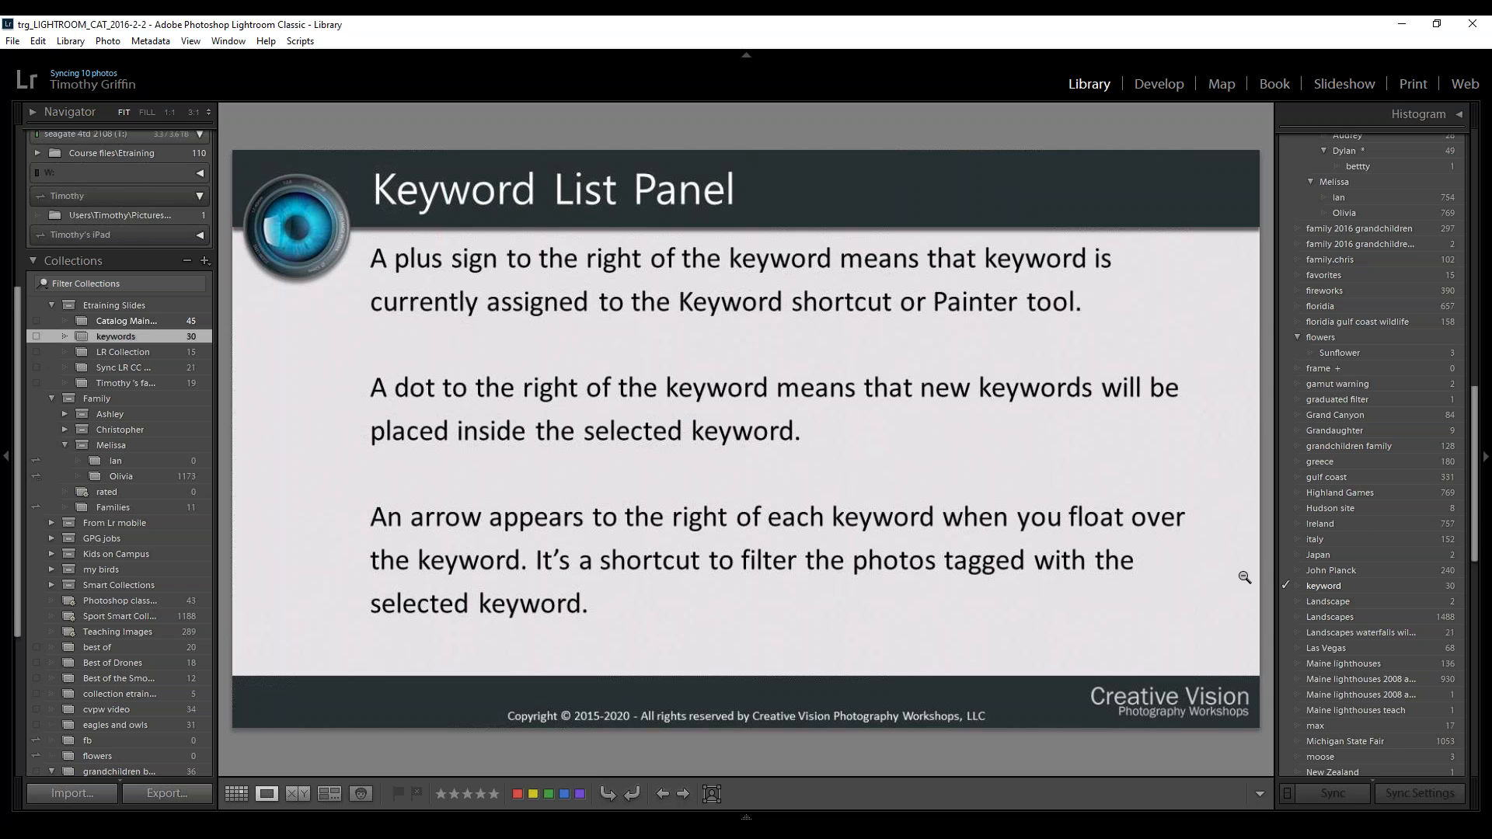
Filter the catalog to the photos tagged with the Sunflower keyword and show them in Grid view
mouse_move(1352, 381)
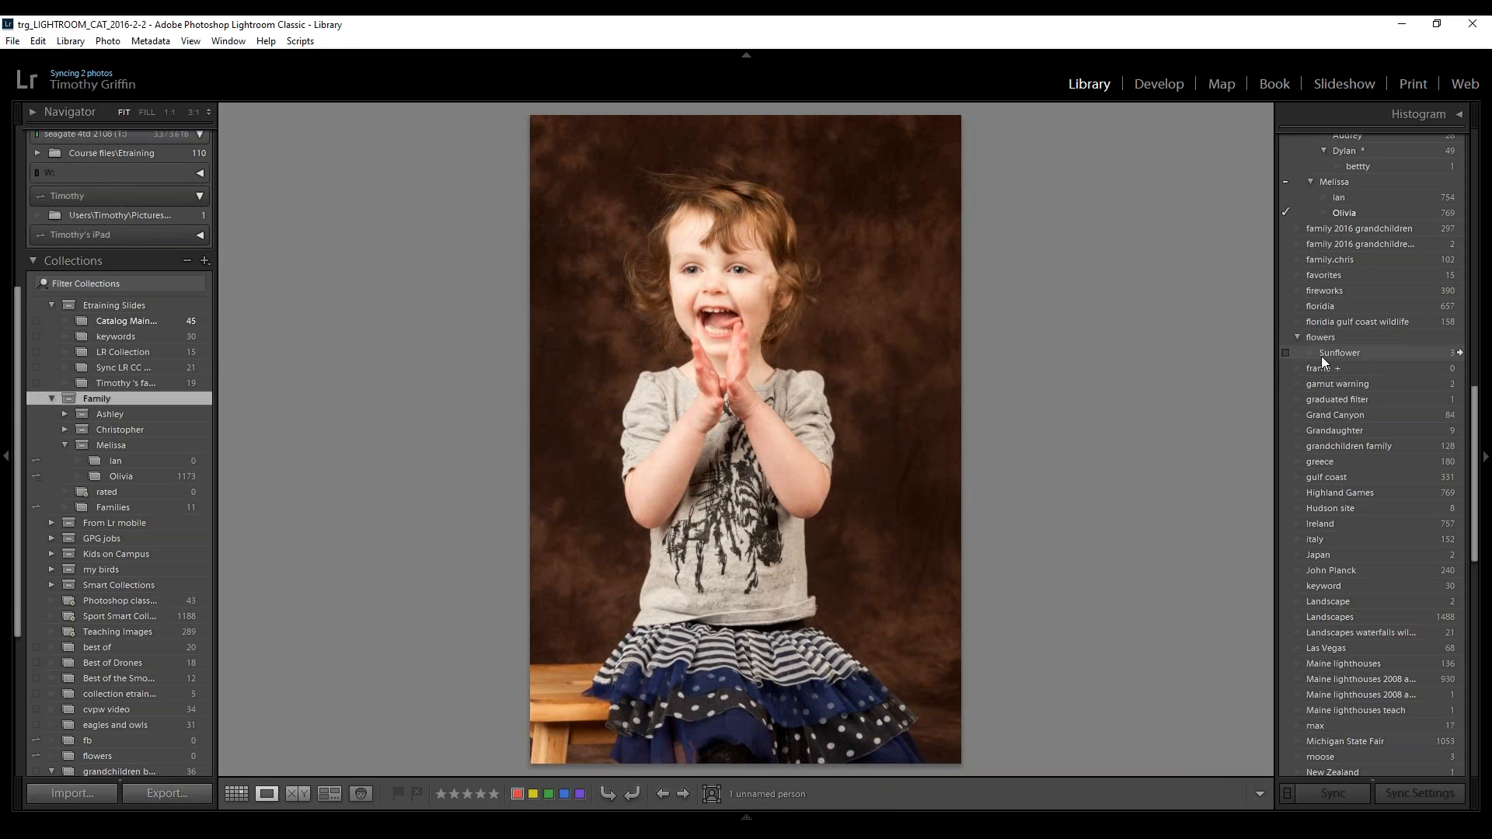
left_click(1461, 354)
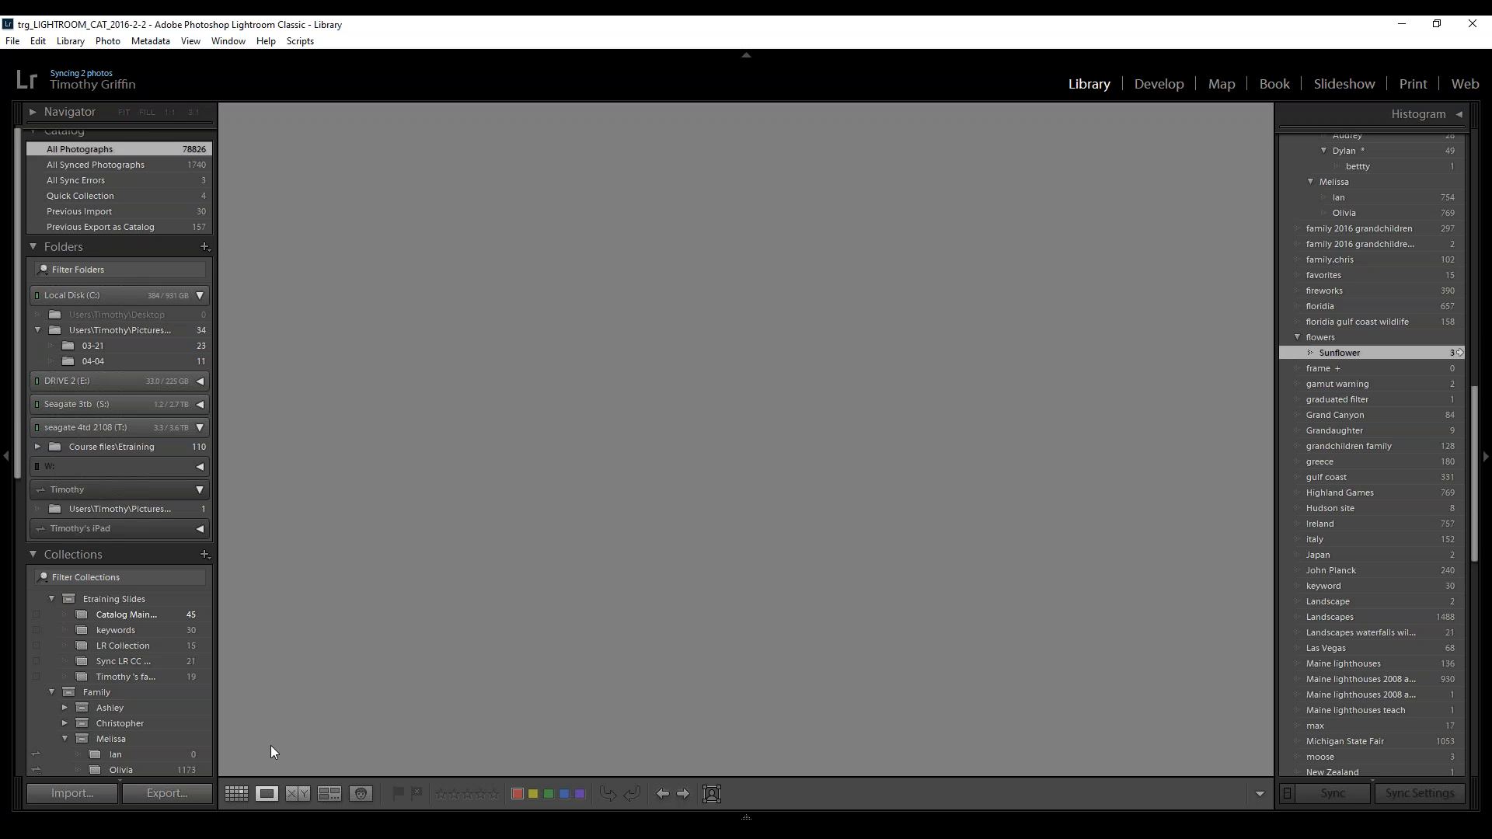
left_click(237, 792)
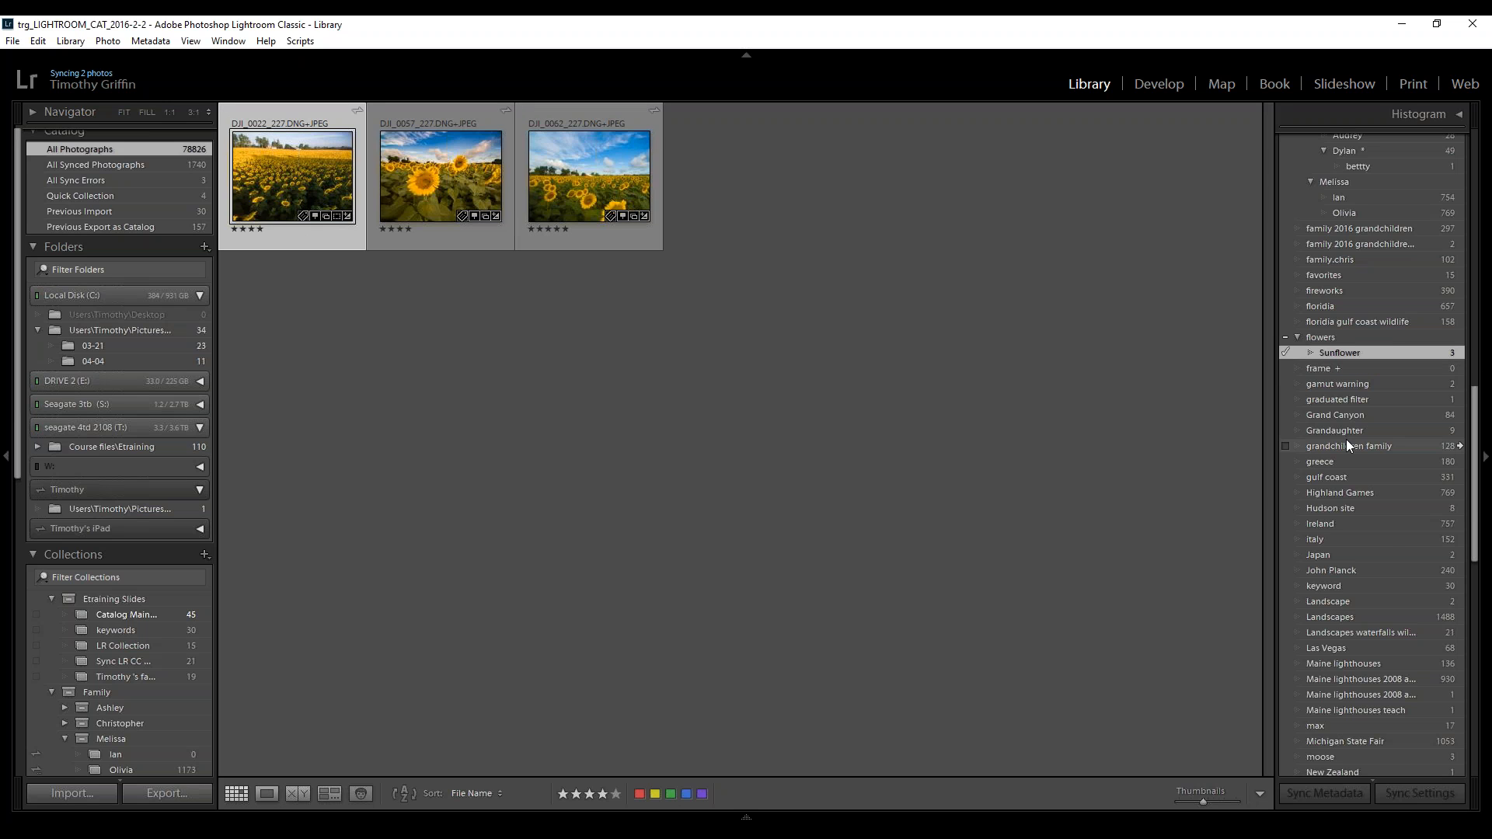
Look through the Keyword List and filter the catalog to the photos tagged Belle Isle
scroll(1341, 458, "up", 10)
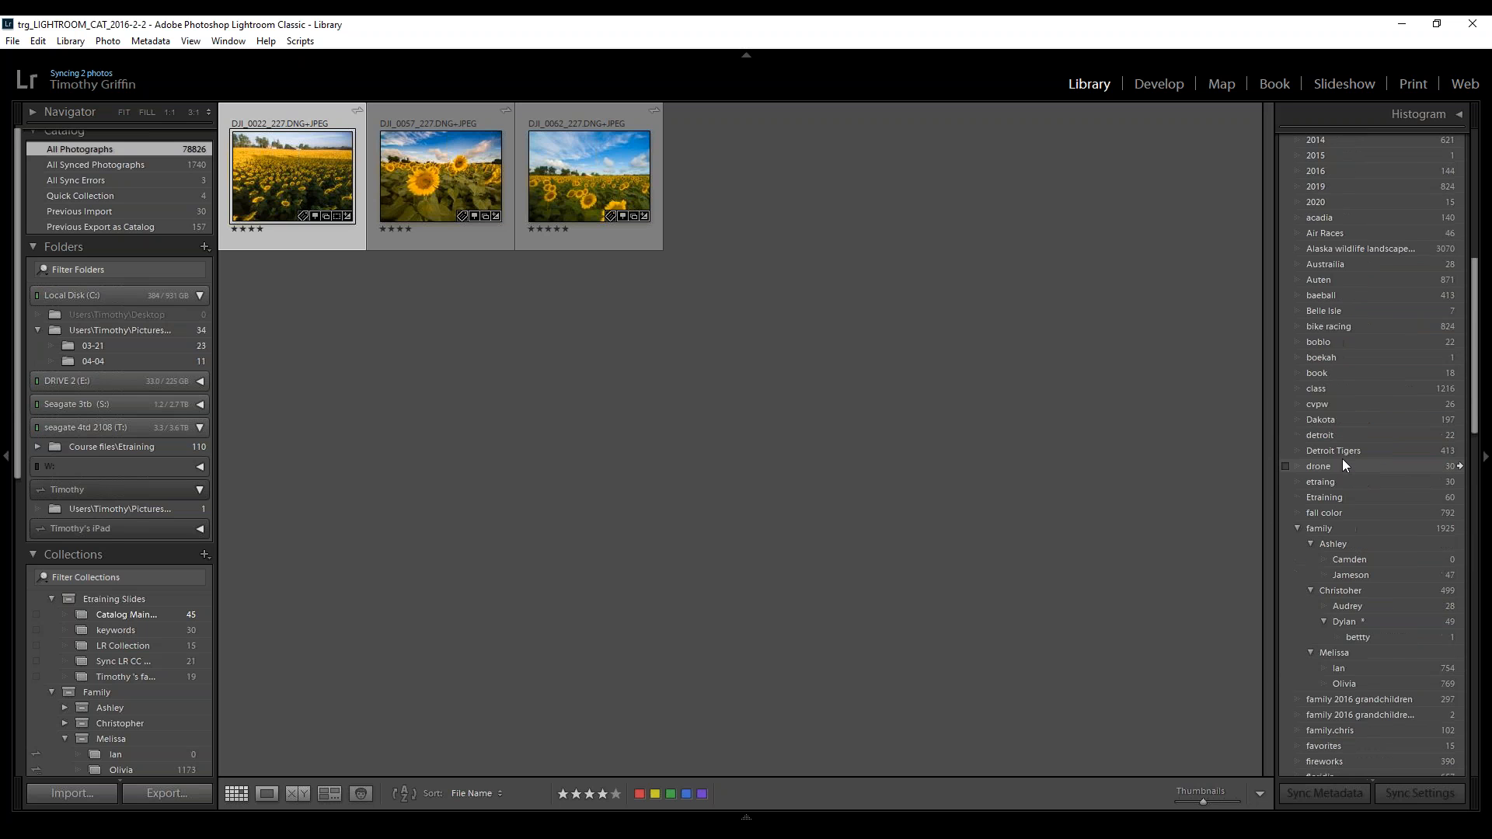
scroll(1343, 461, "down", 3)
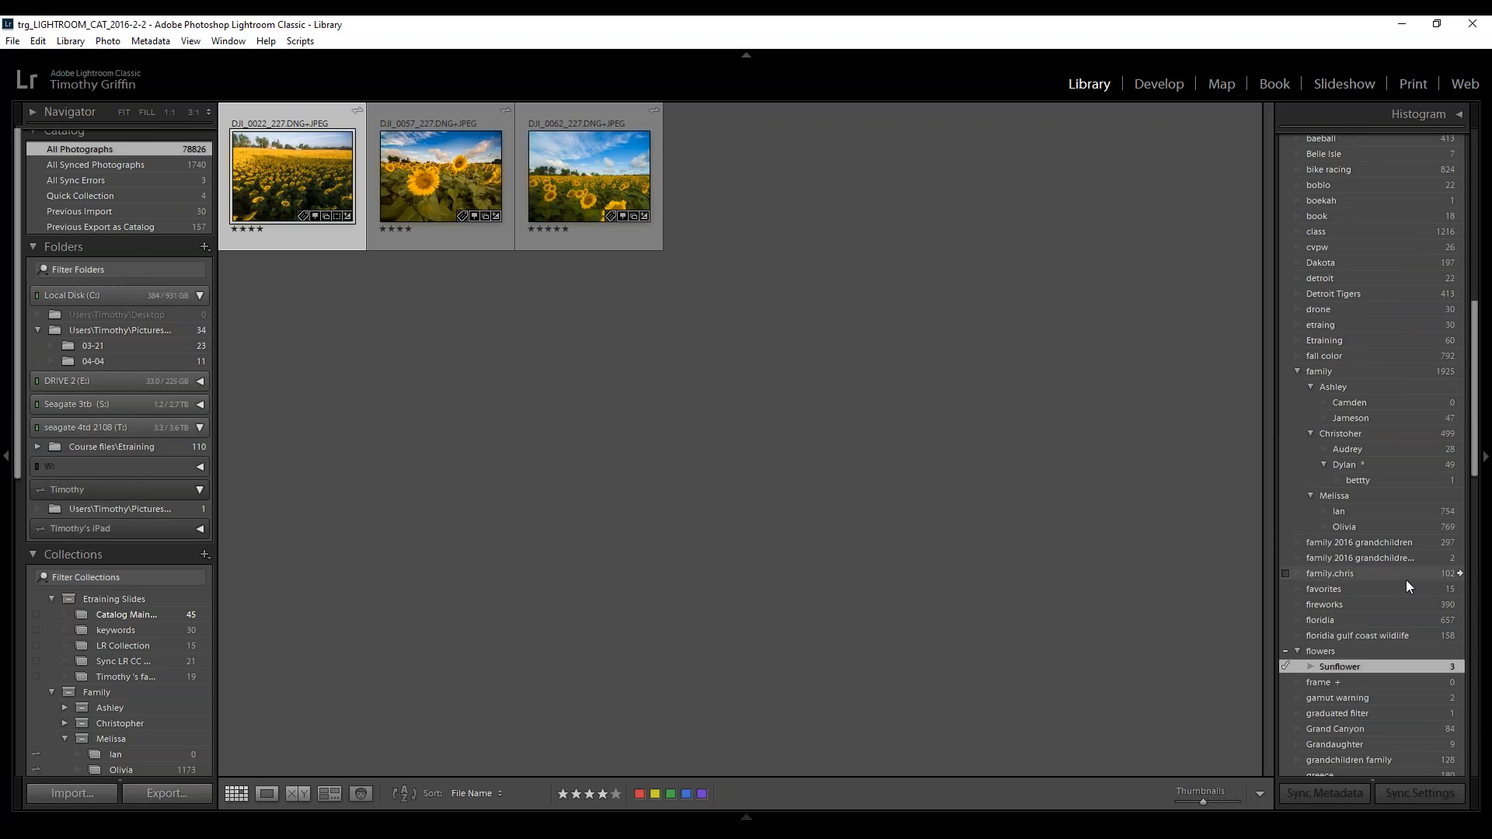
scroll(1406, 580, "up", 10)
scroll(1365, 473, "down", 6)
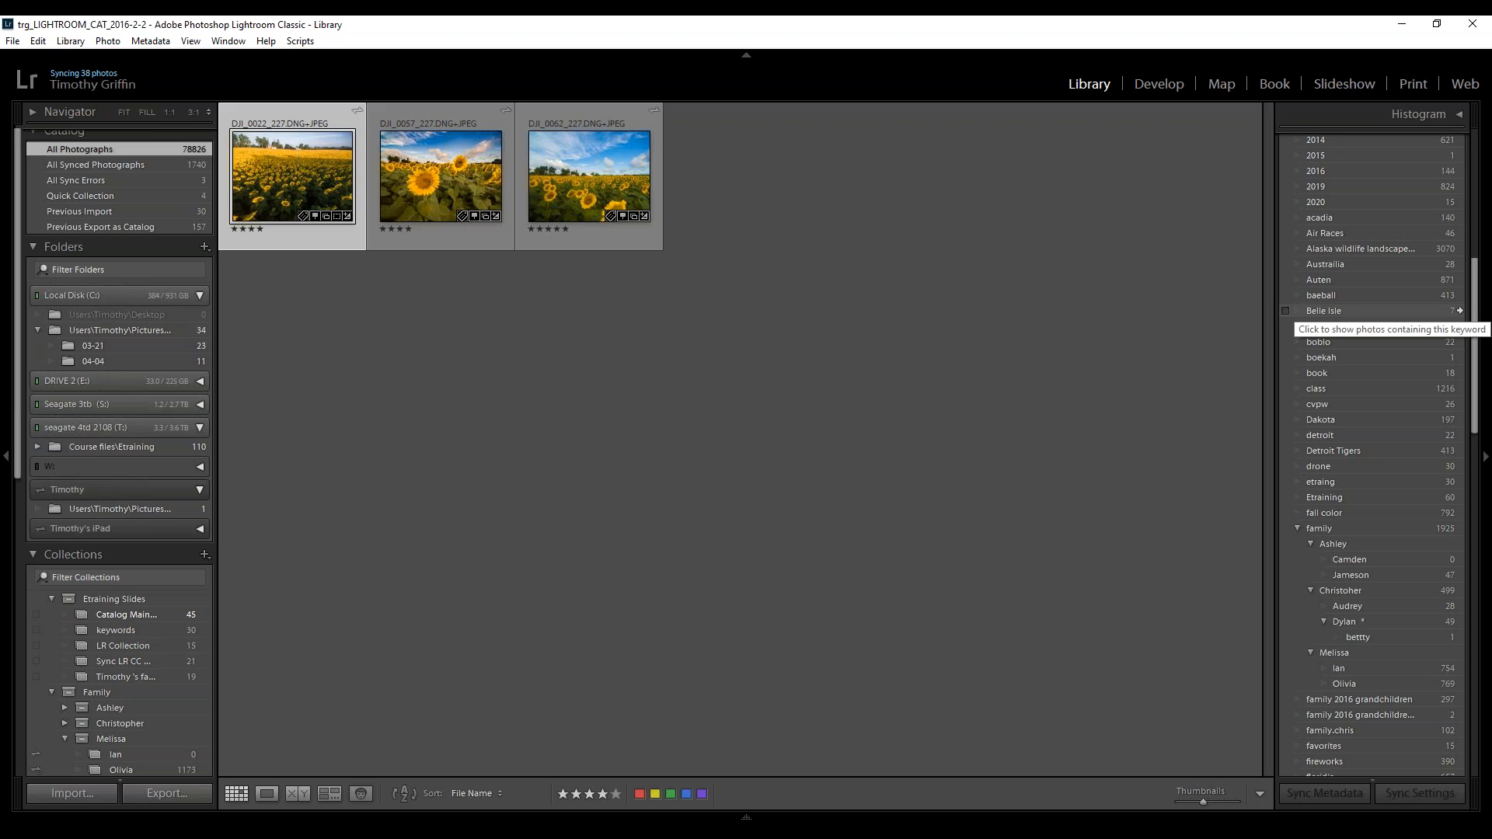
left_click(1460, 311)
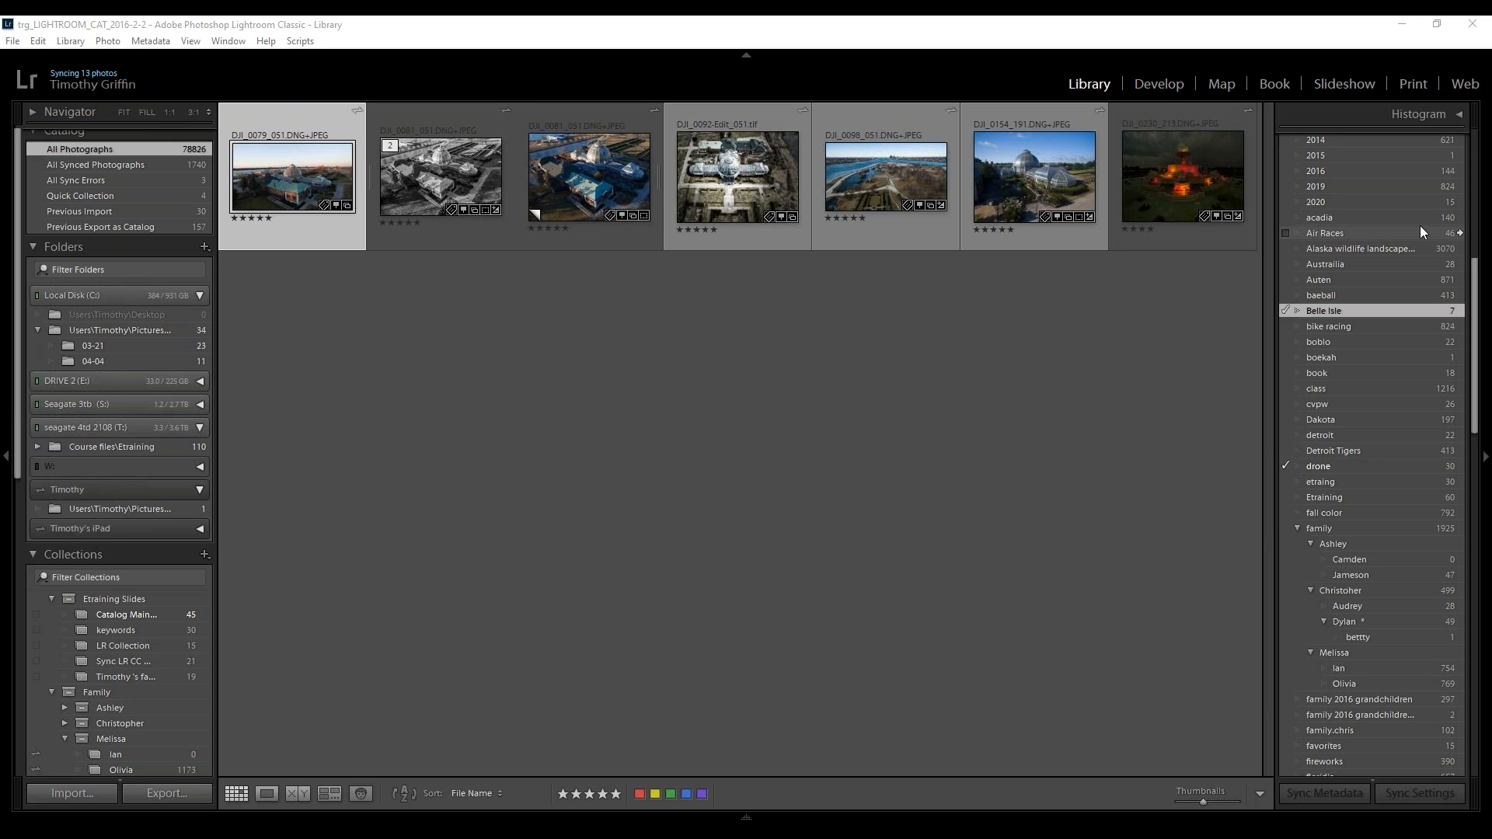
Filter the catalog to the photos tagged Air Races and review the Keyword List and the selected photo's keyword tags
left_click(1461, 234)
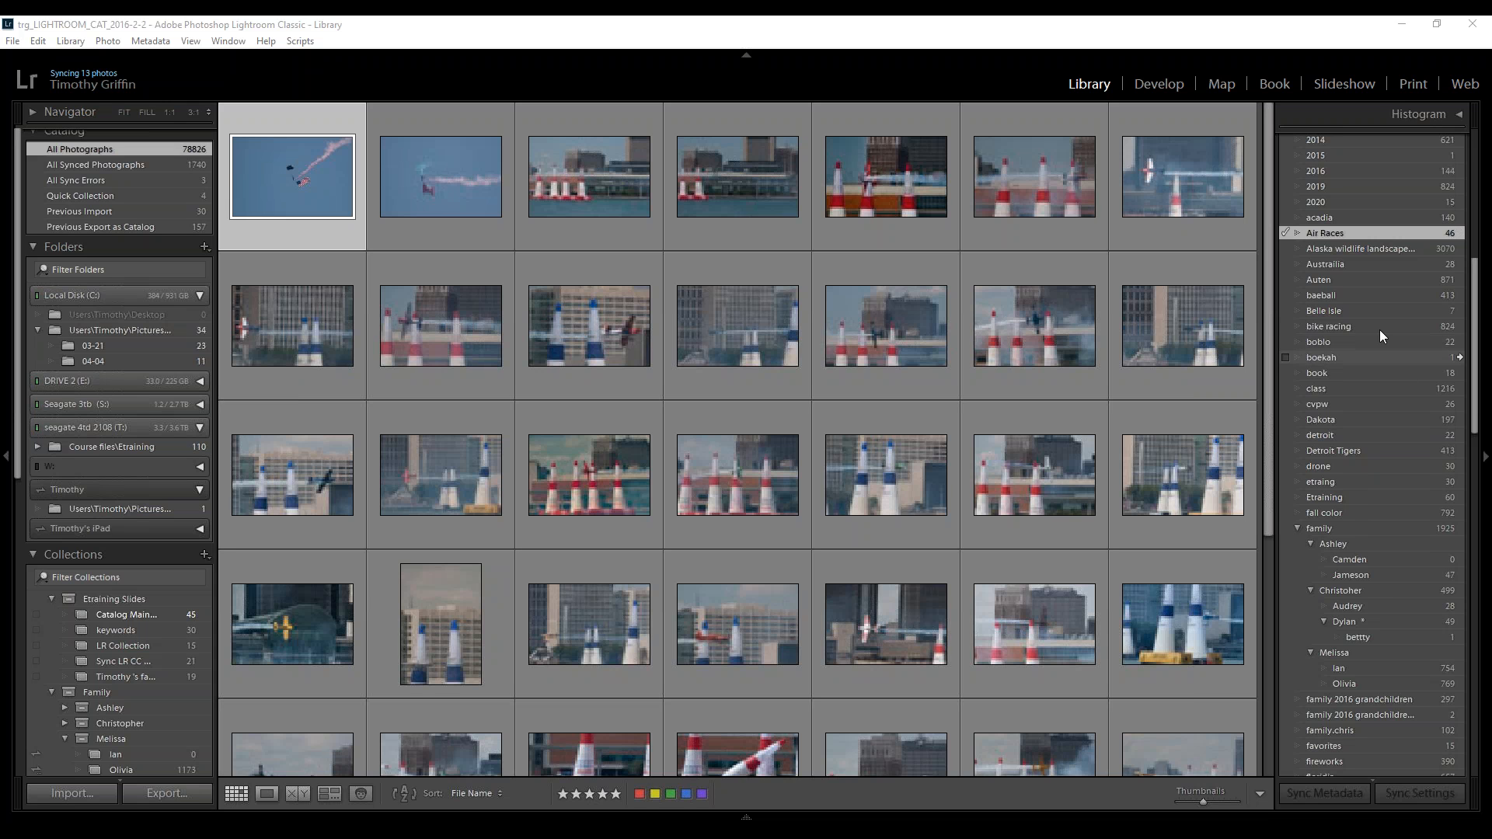
scroll(1379, 329, "up", 3)
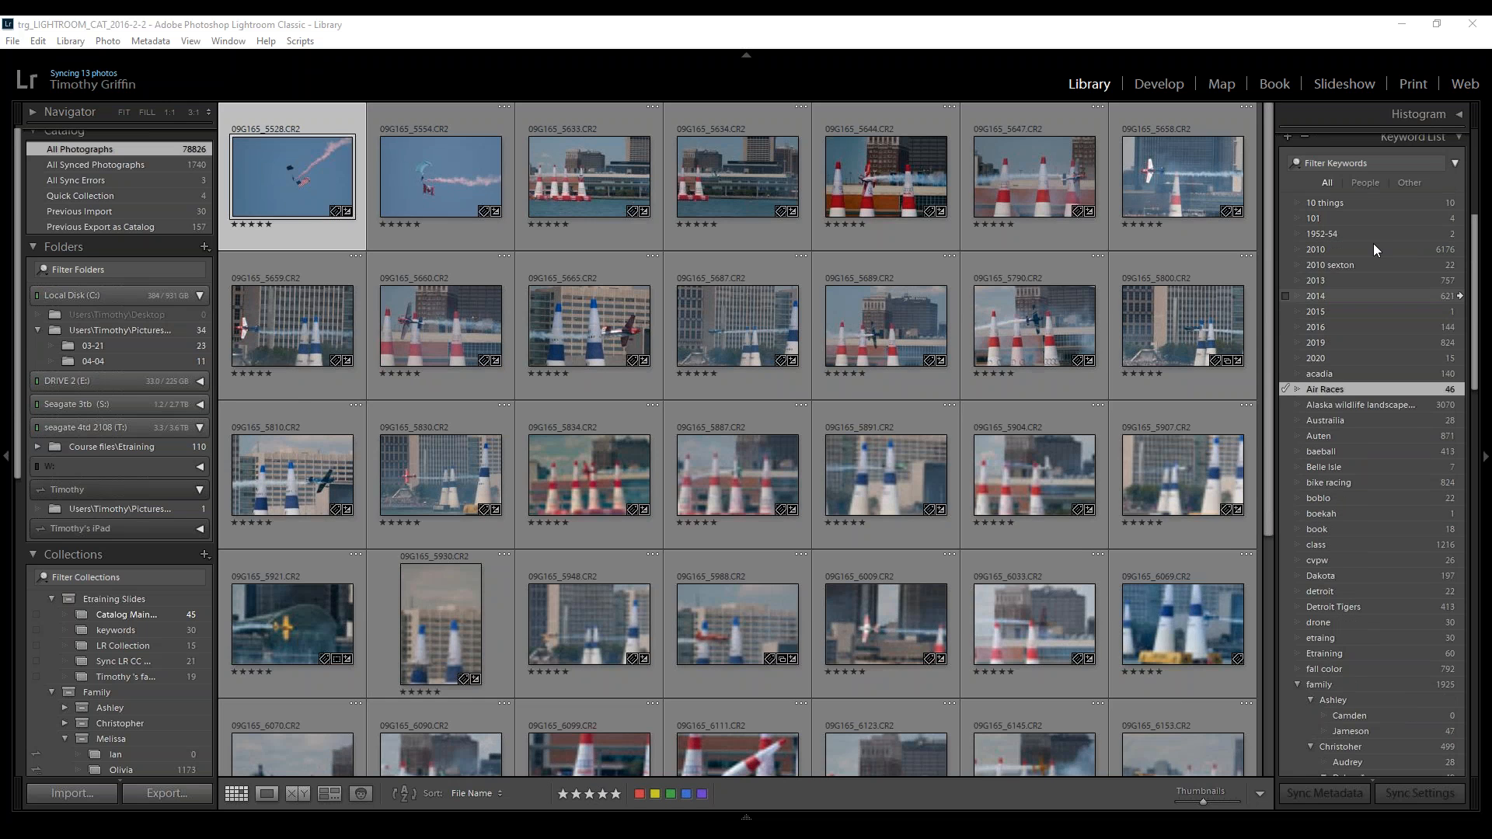
scroll(1373, 244, "up", 3)
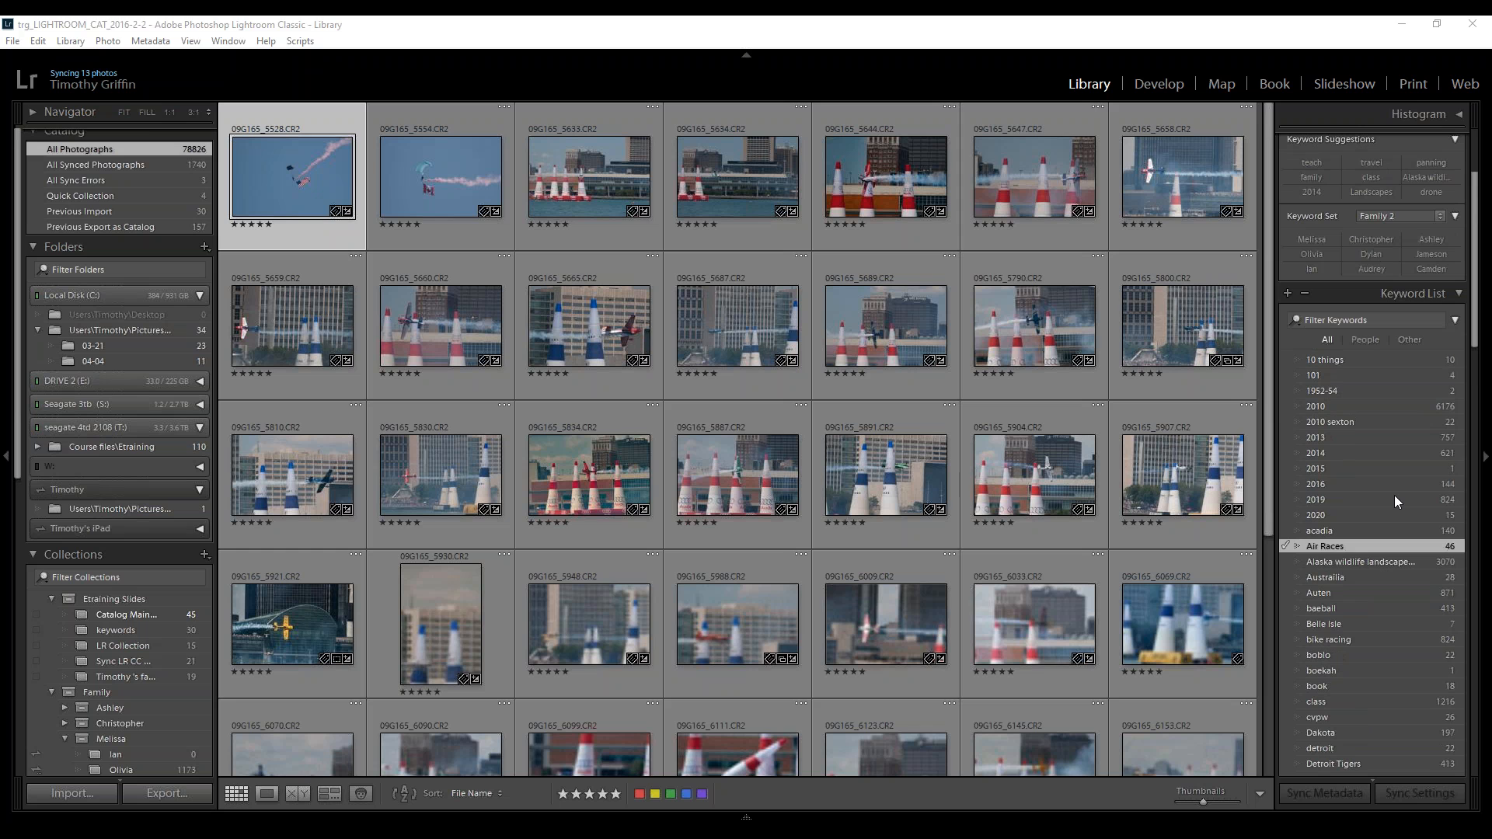
scroll(1379, 431, "down", 8)
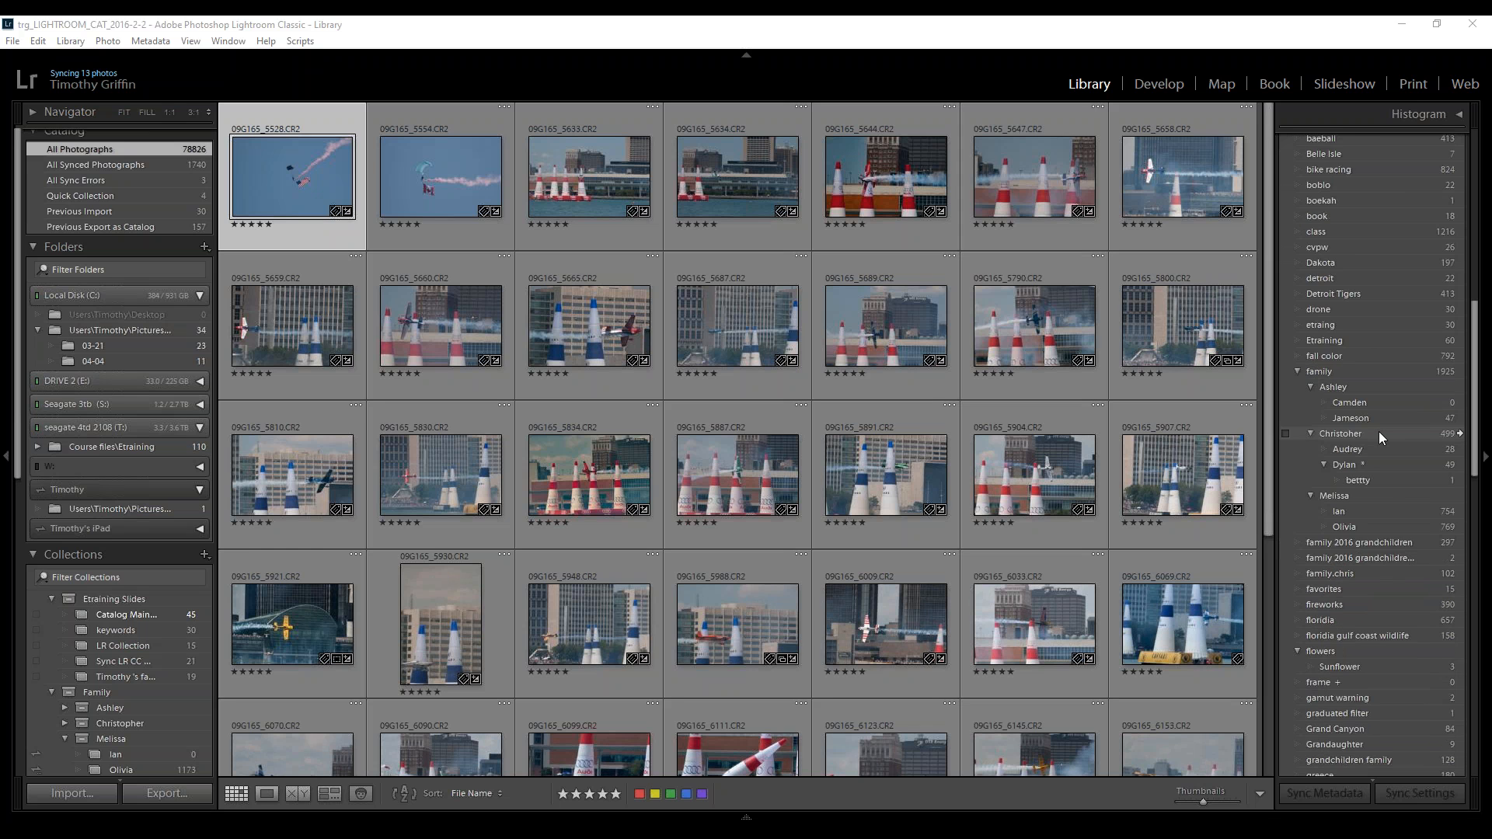
scroll(1379, 431, "up", 10)
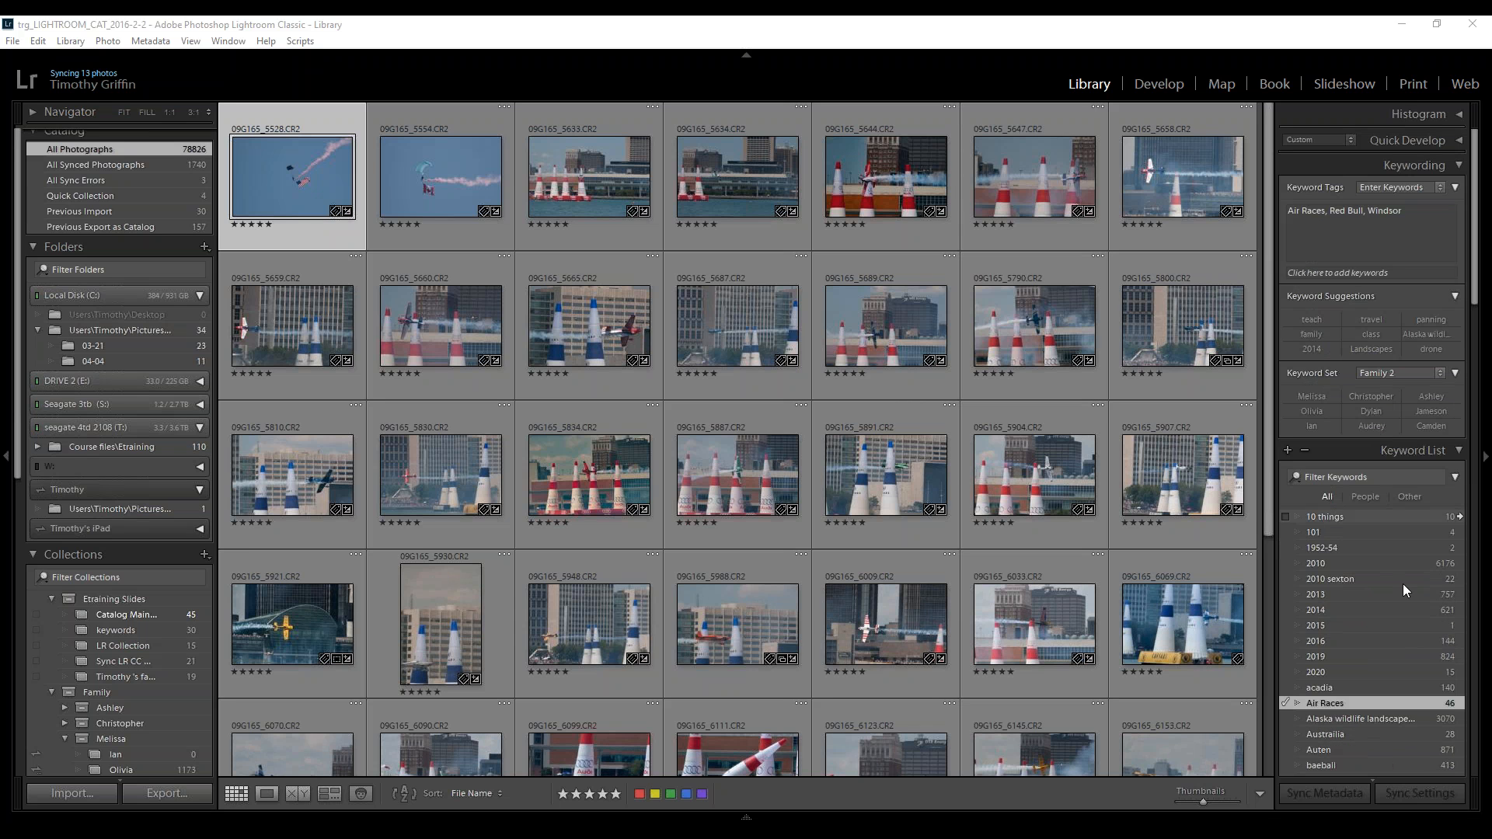
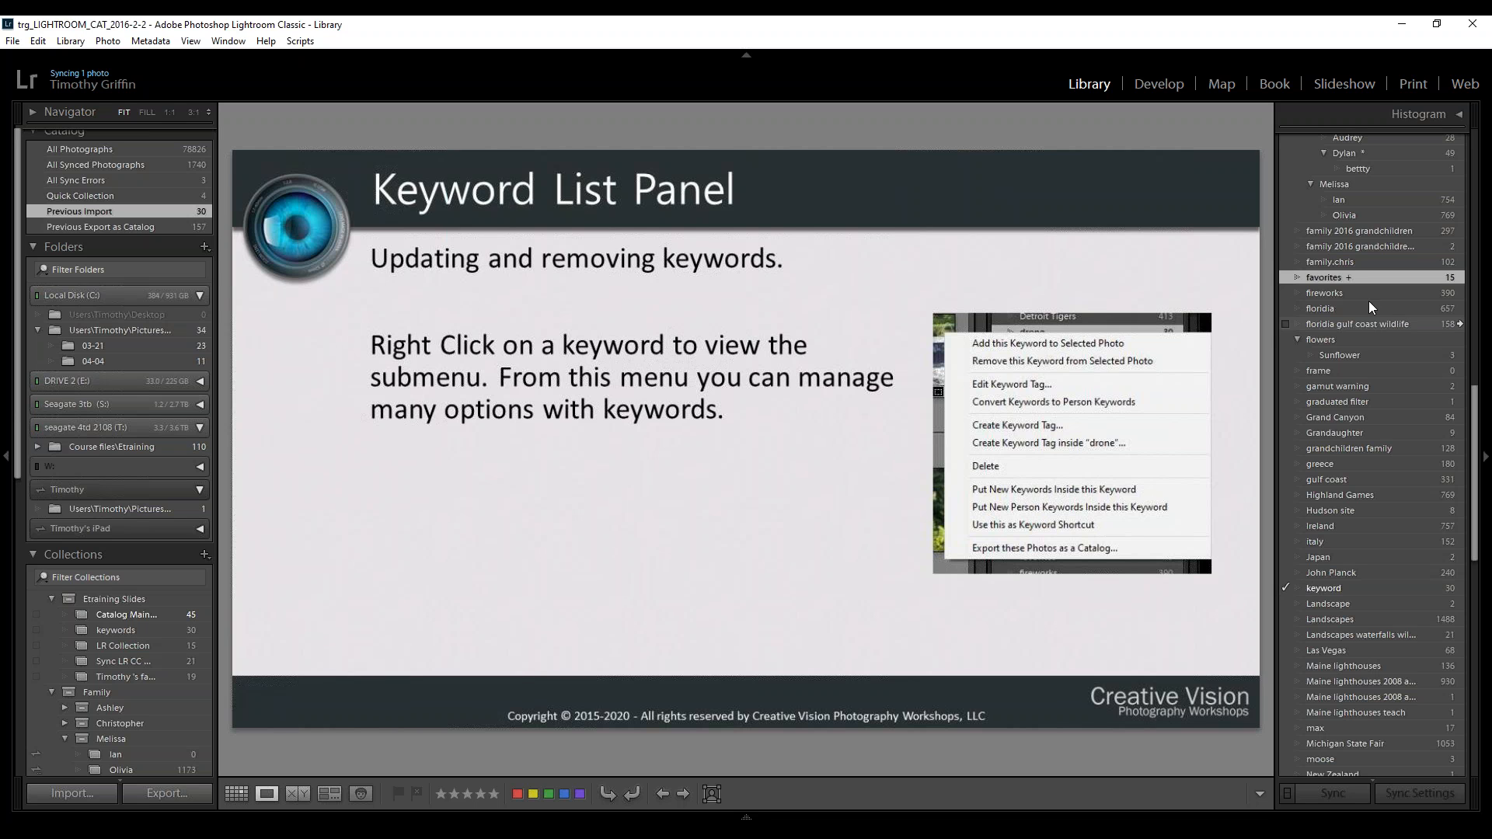
Try removing the "family 2016 grandchildren" keyword from the selected slide, and view its Edit Keyword Tag options without saving
right_click(1335, 230)
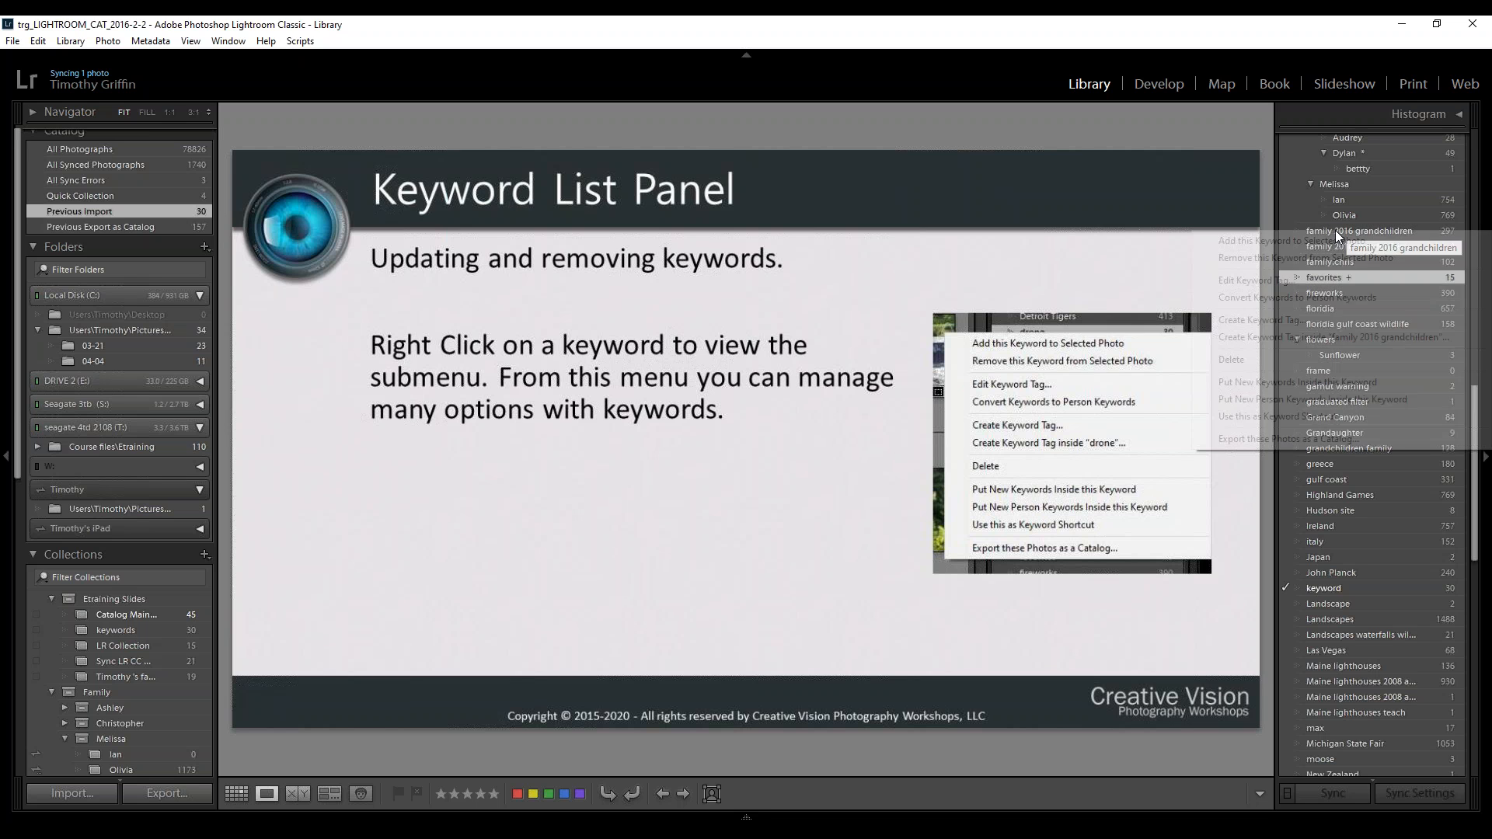
left_click(1292, 258)
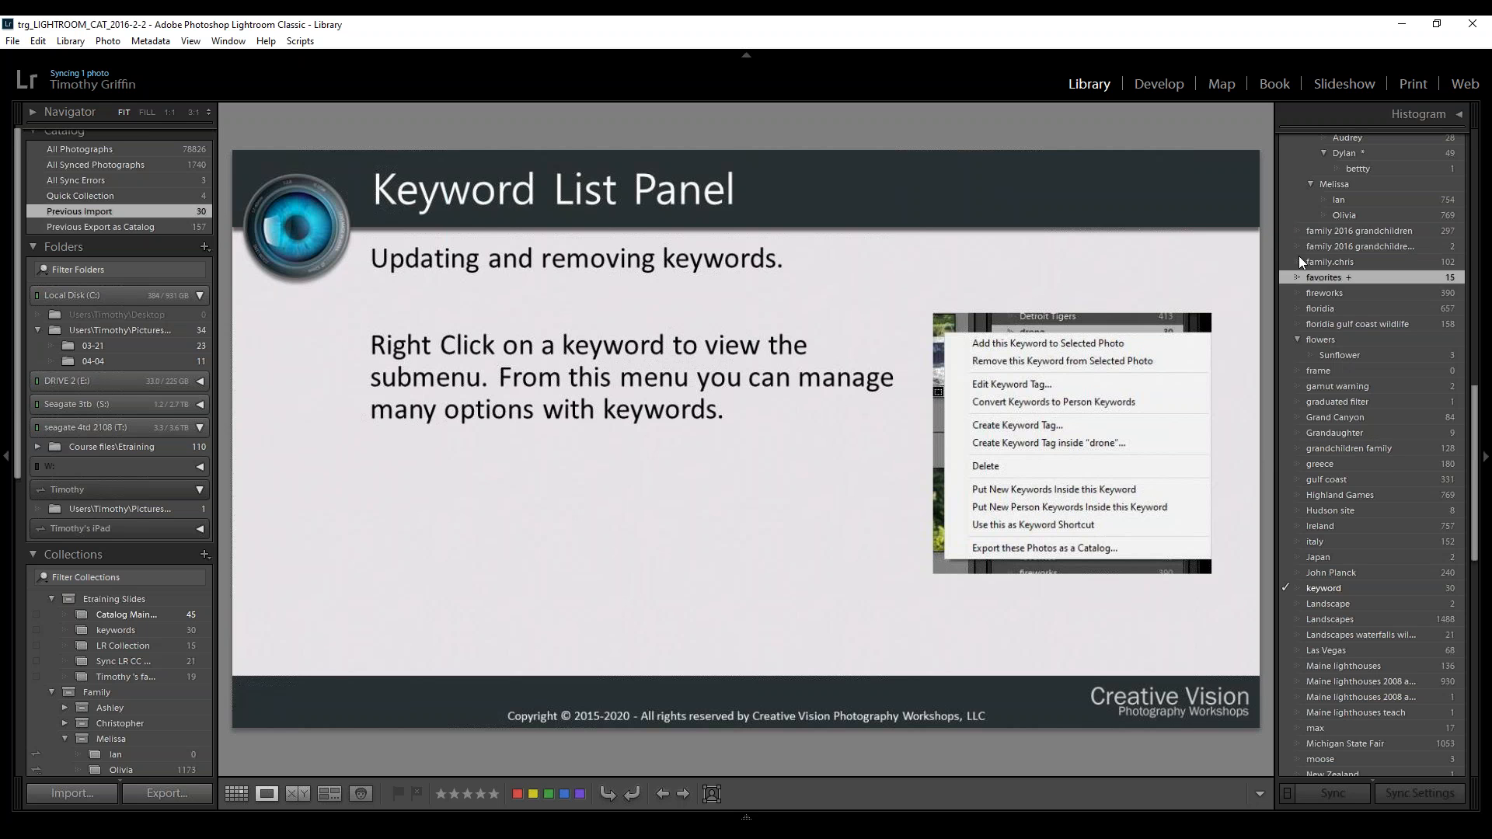
right_click(1360, 231)
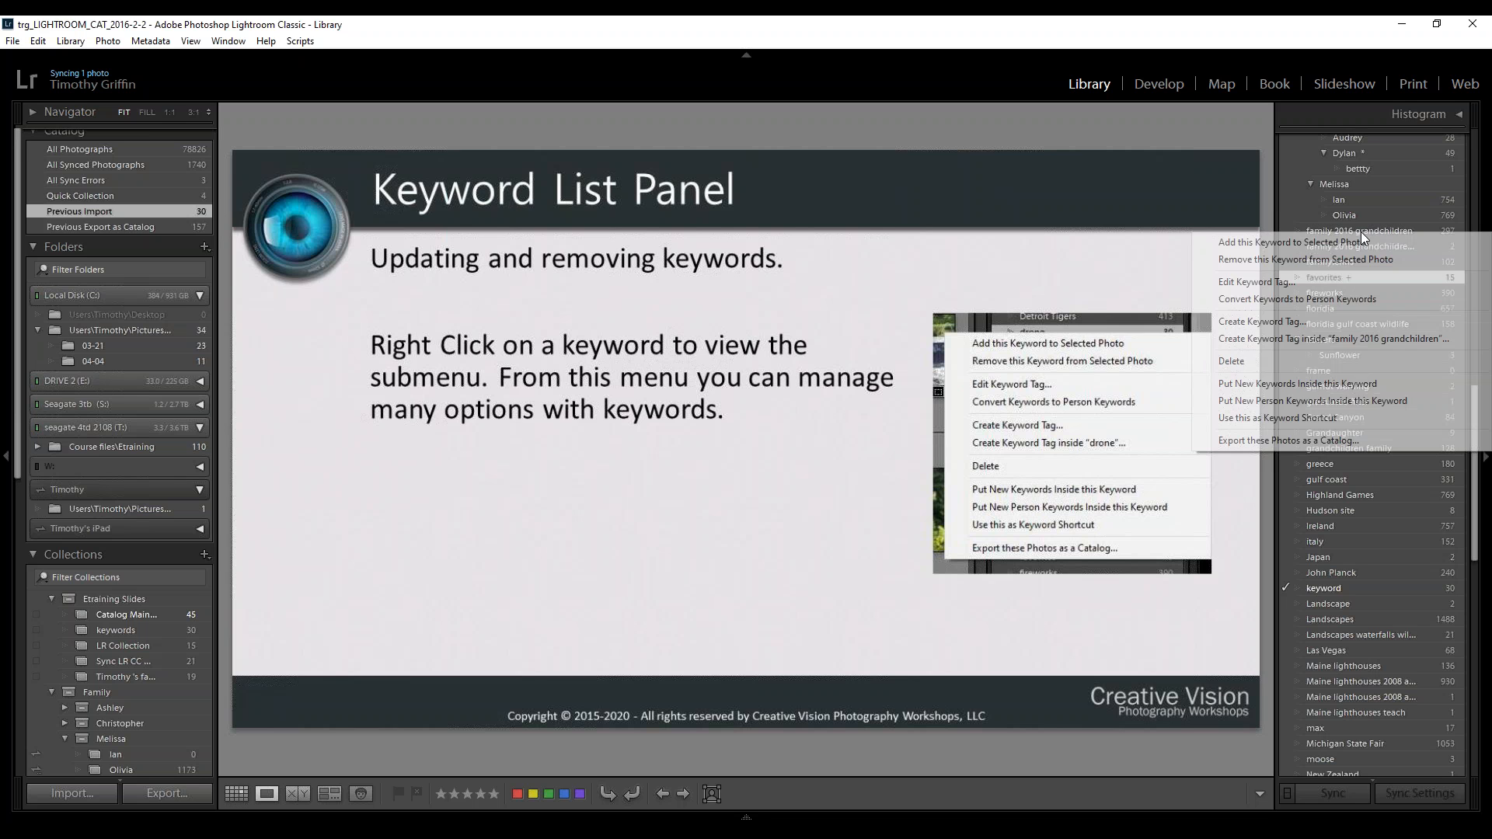
left_click(1282, 283)
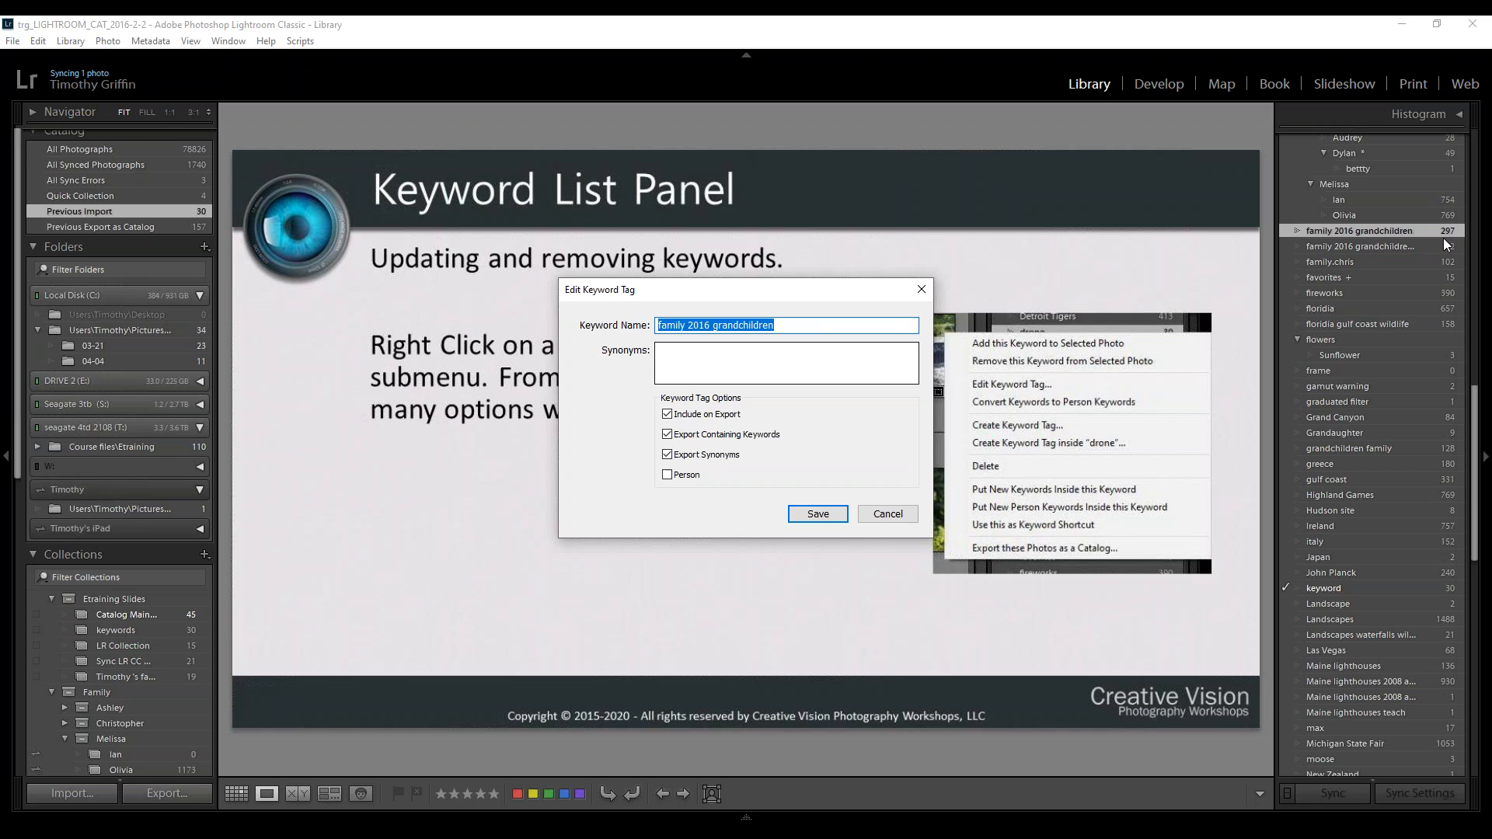
left_click(882, 516)
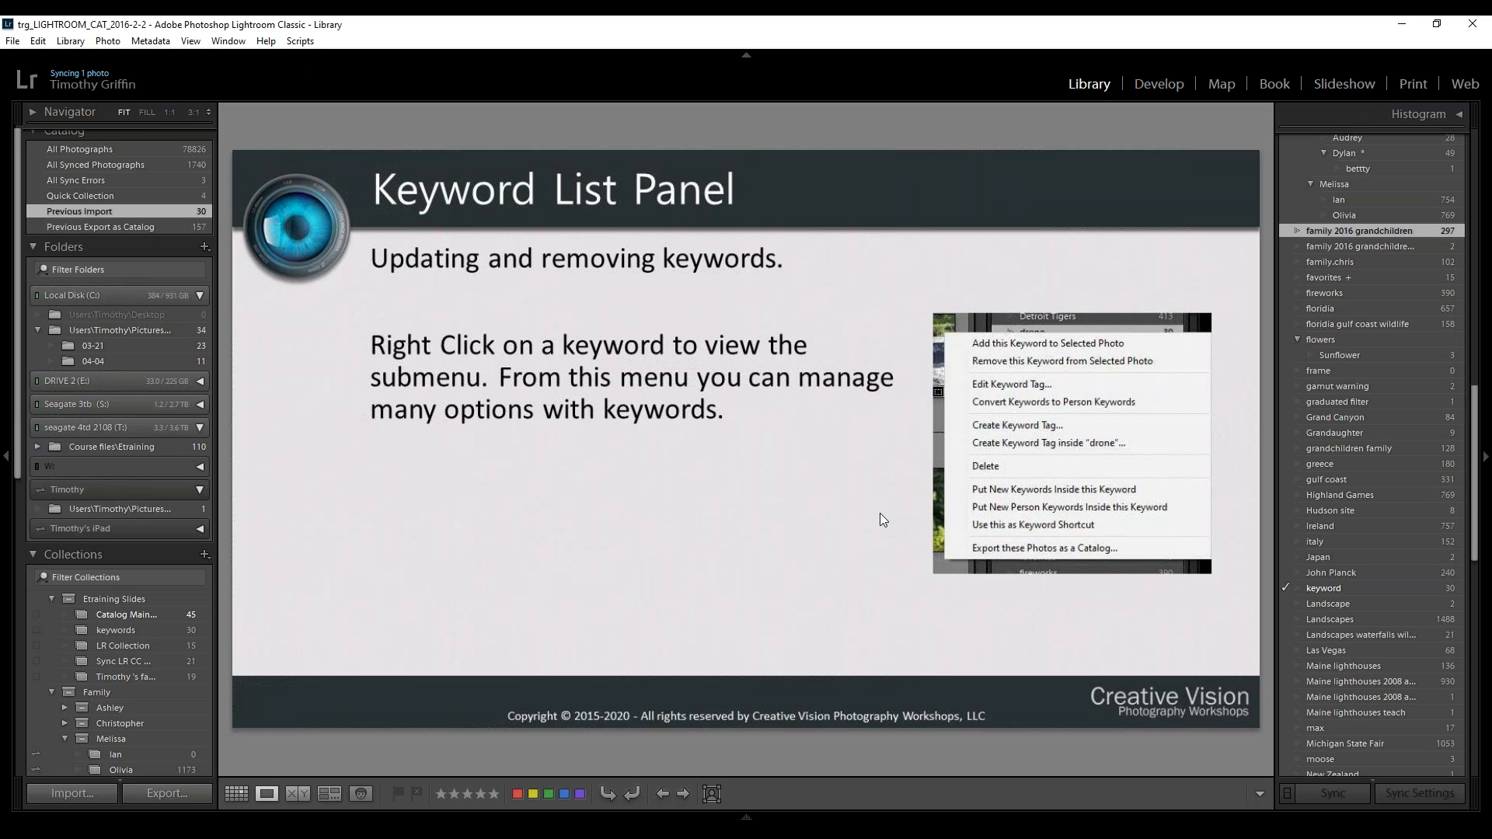
Rename the keyword "family 2016 grandchildren teach" to "grandchildren" and save the keyword tag
right_click(1364, 246)
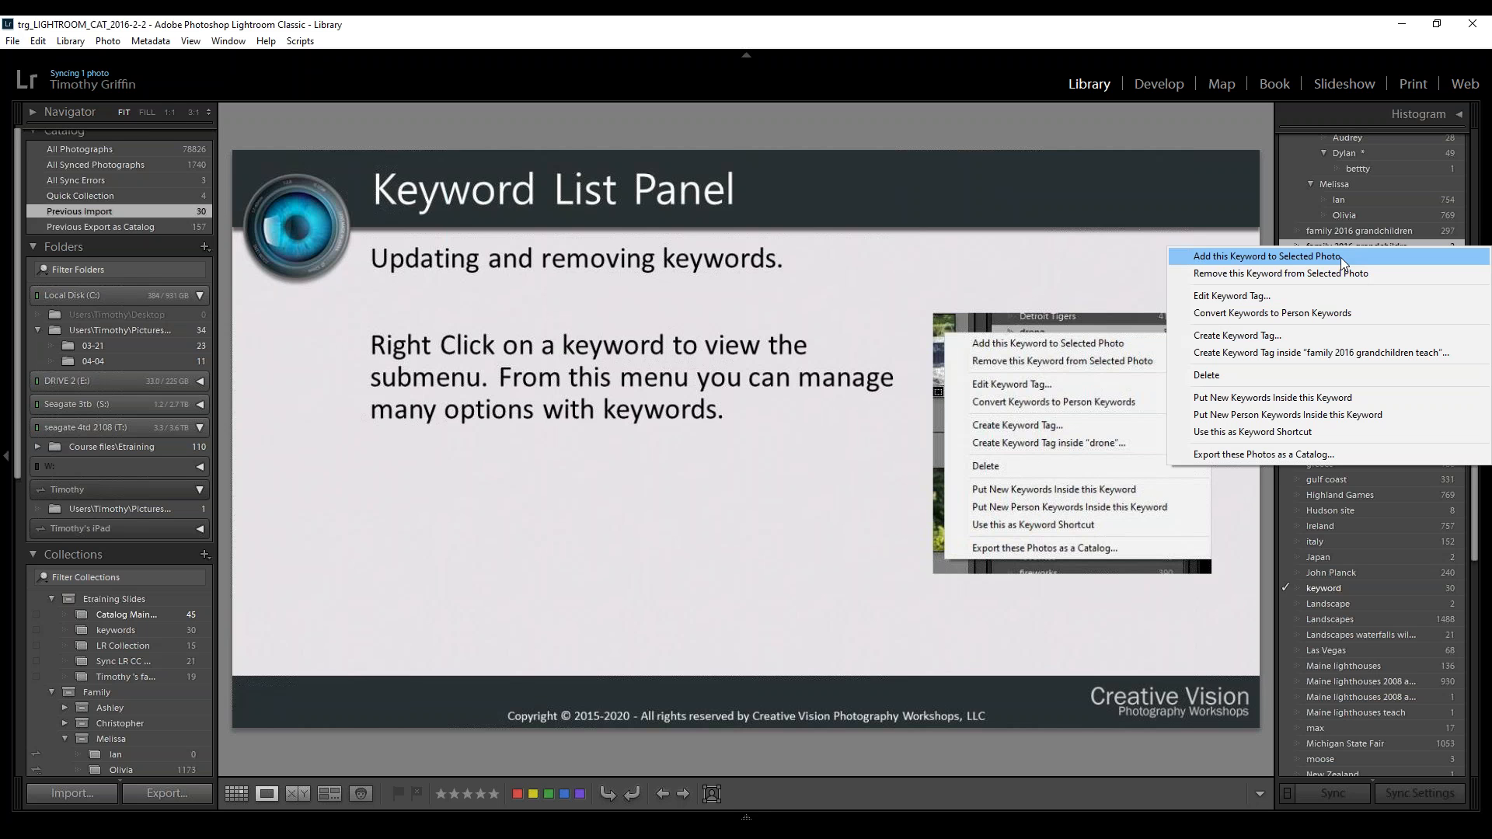
left_click(1304, 297)
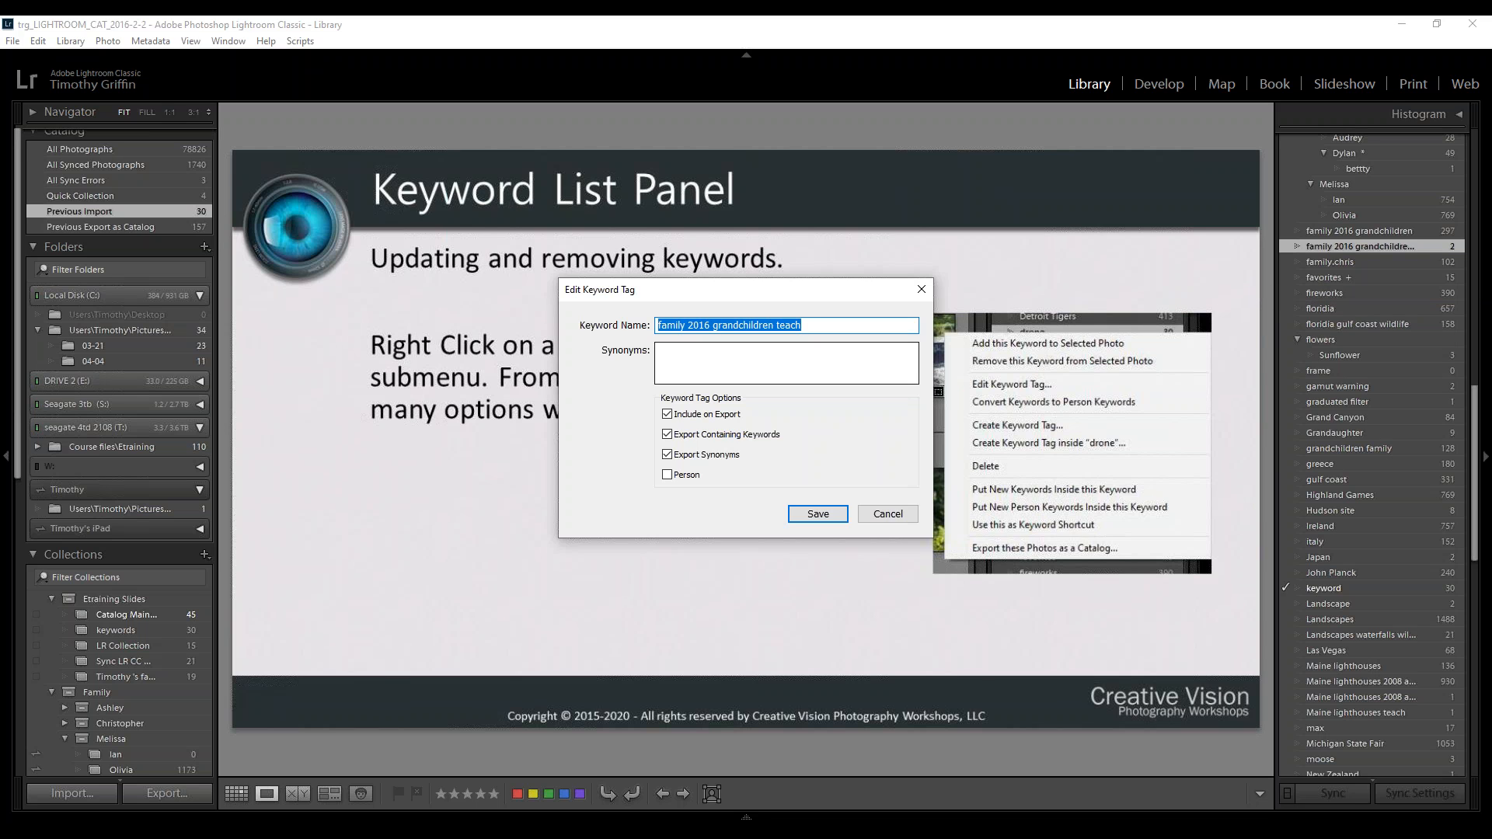
type("grandchilg")
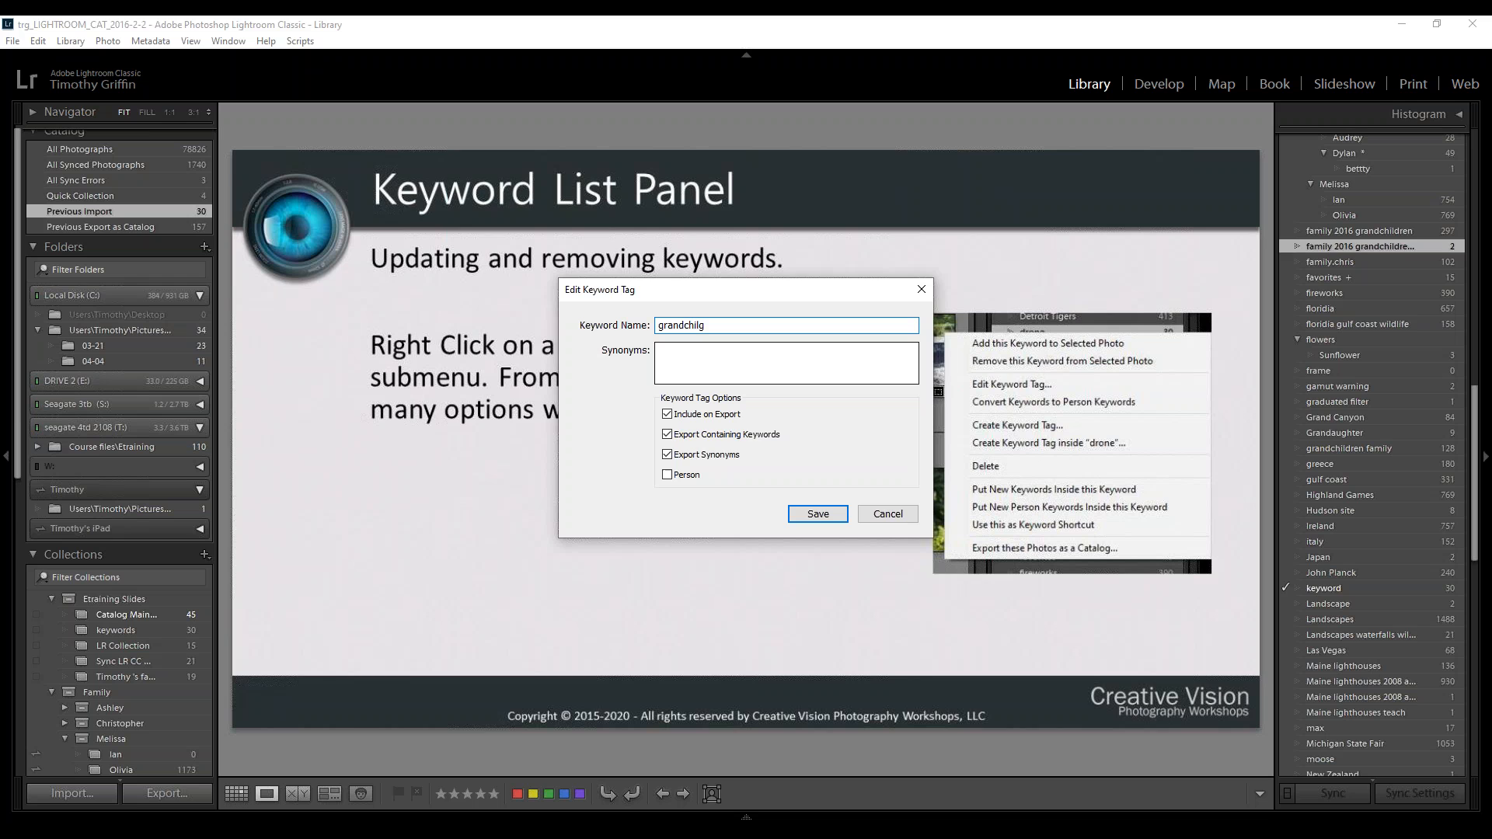
key("BackSpace")
type("dren")
left_click(813, 514)
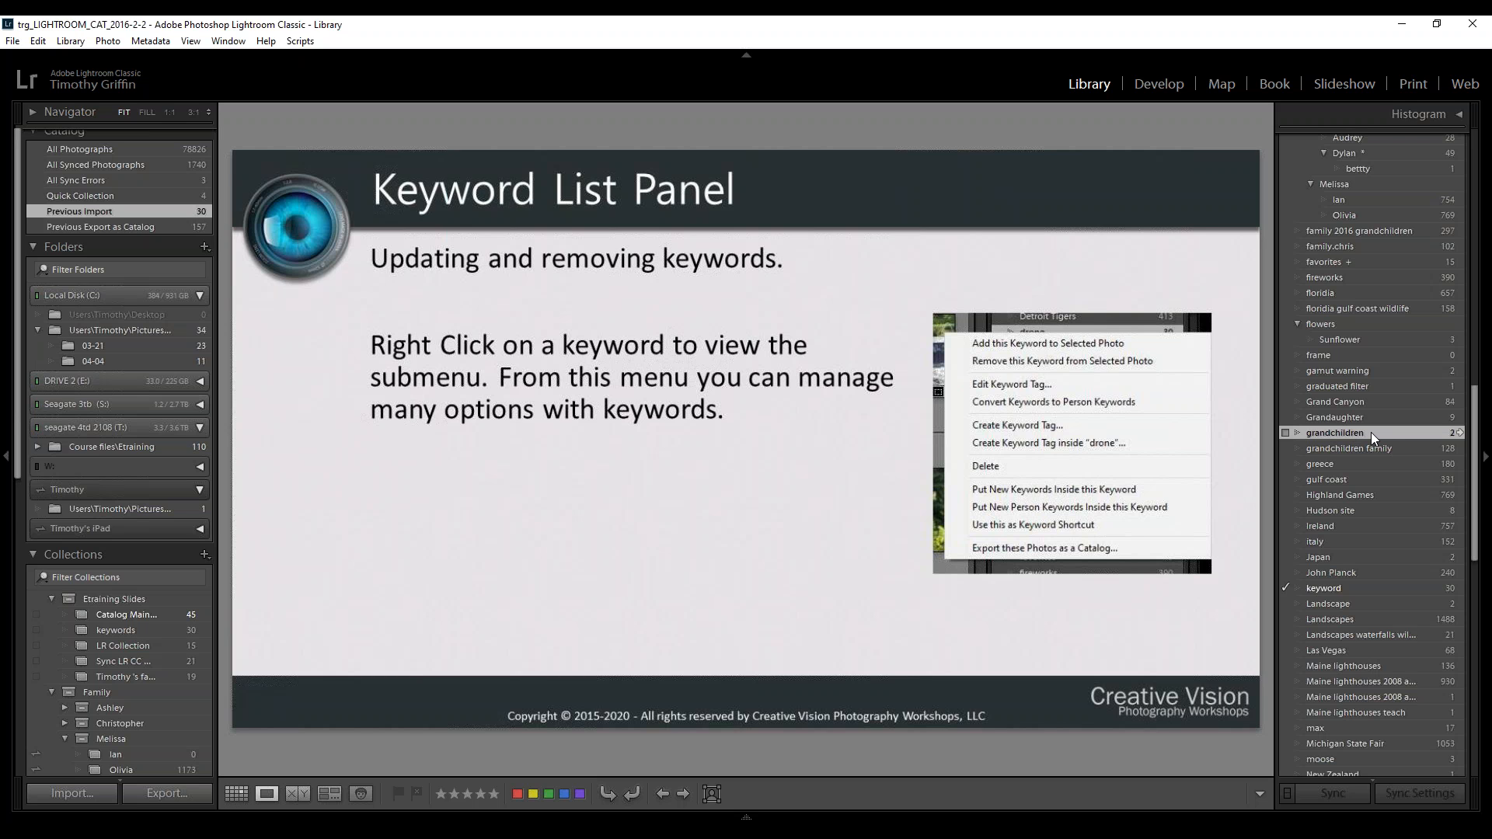
Look through the Keyword List and view the available options for the keyword "101" without applying any
scroll(1371, 432, "up", 10)
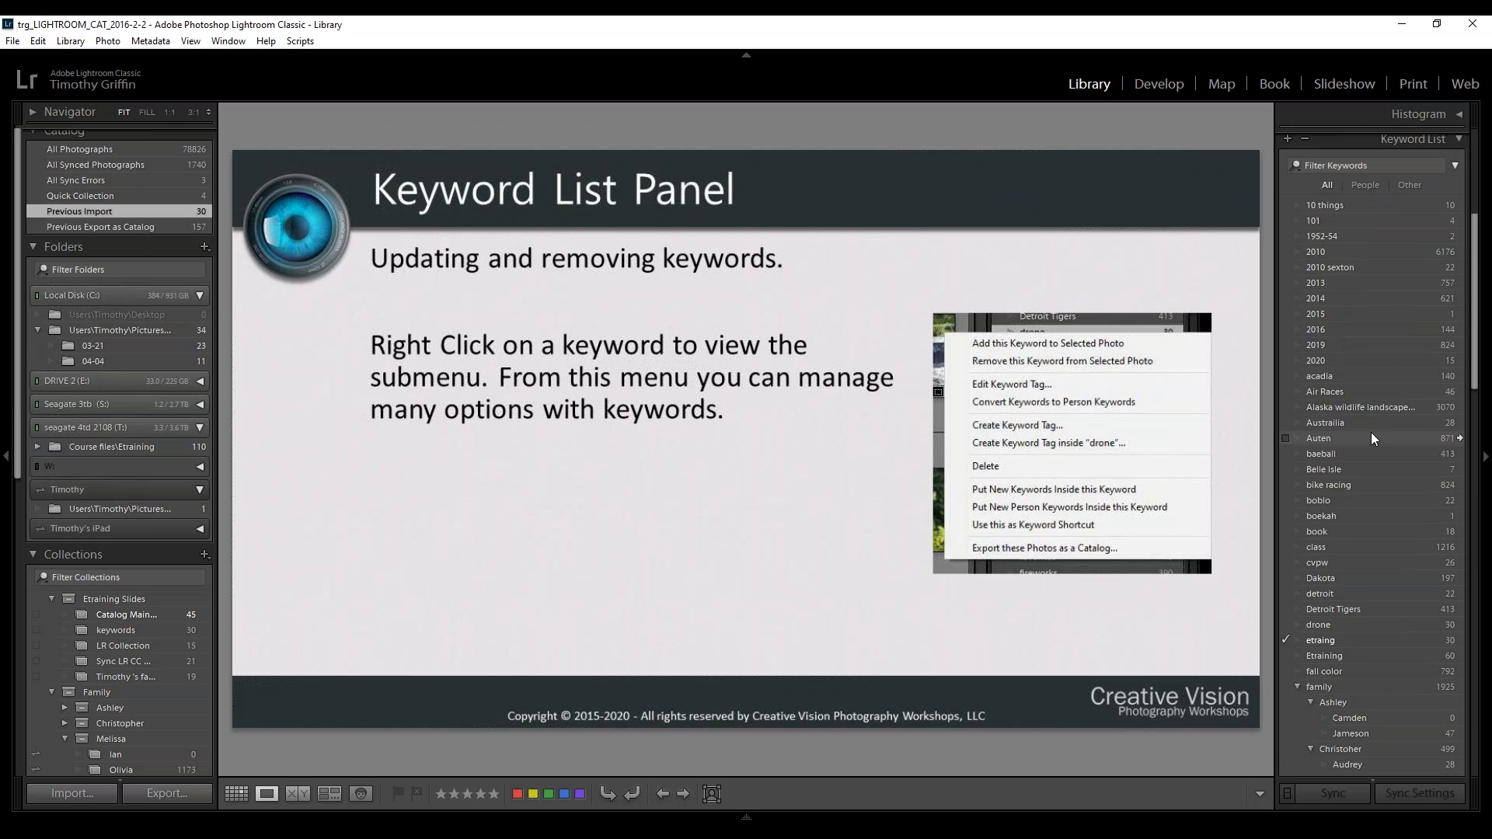
scroll(1371, 432, "down", 6)
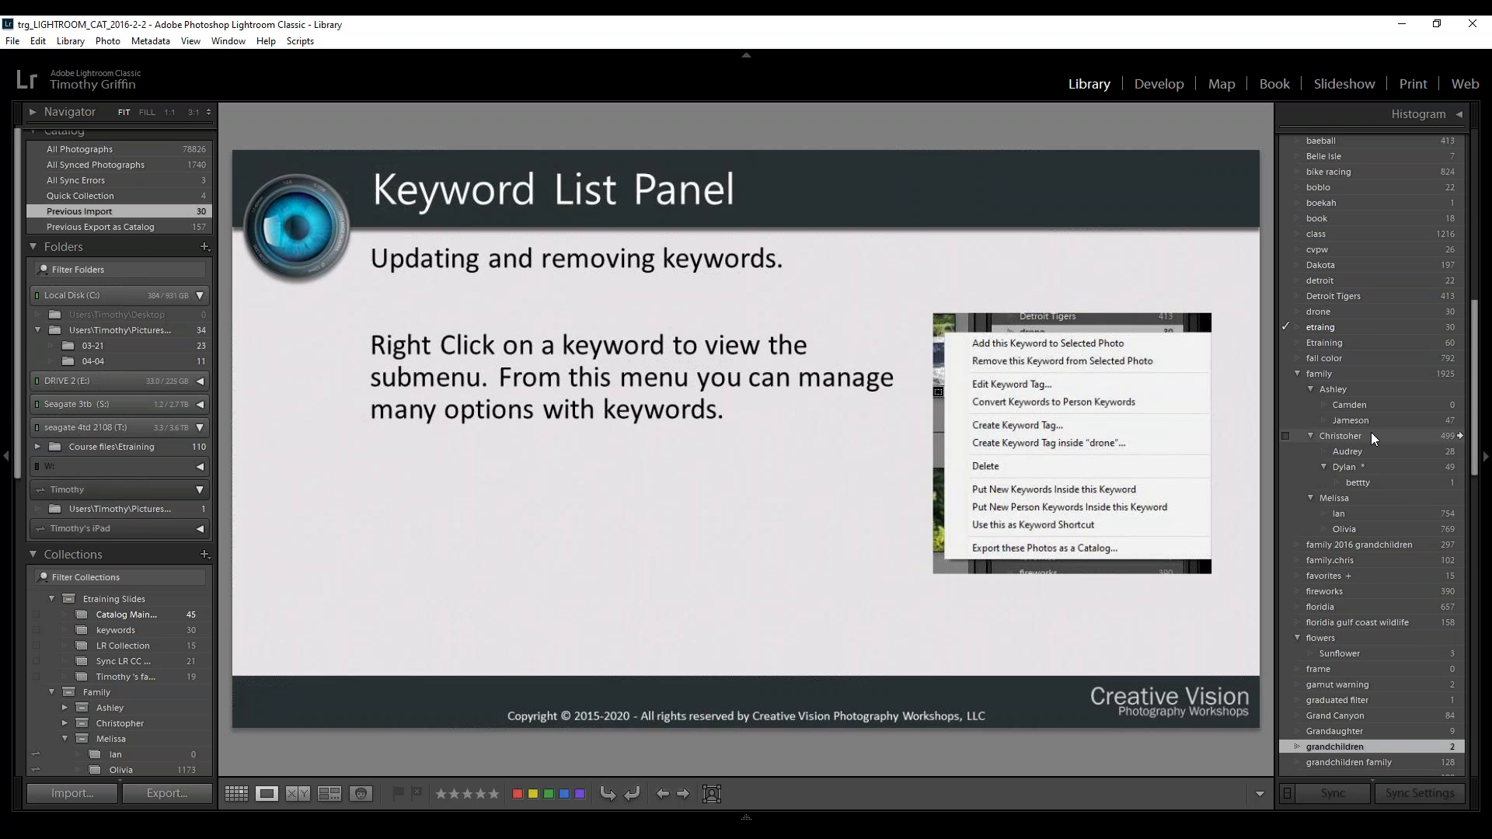
scroll(1371, 432, "down", 3)
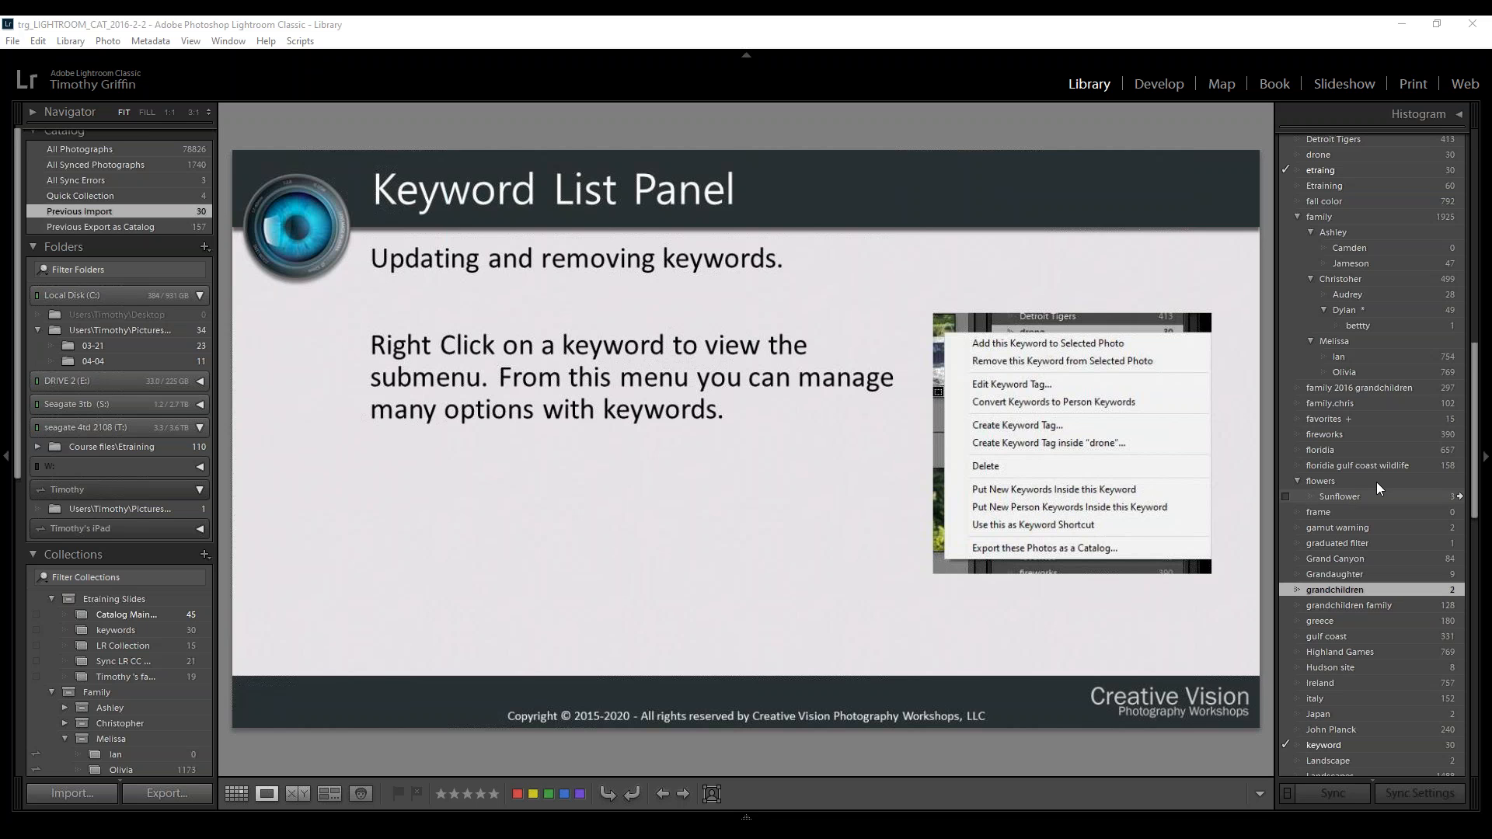
scroll(1375, 475, "up", 10)
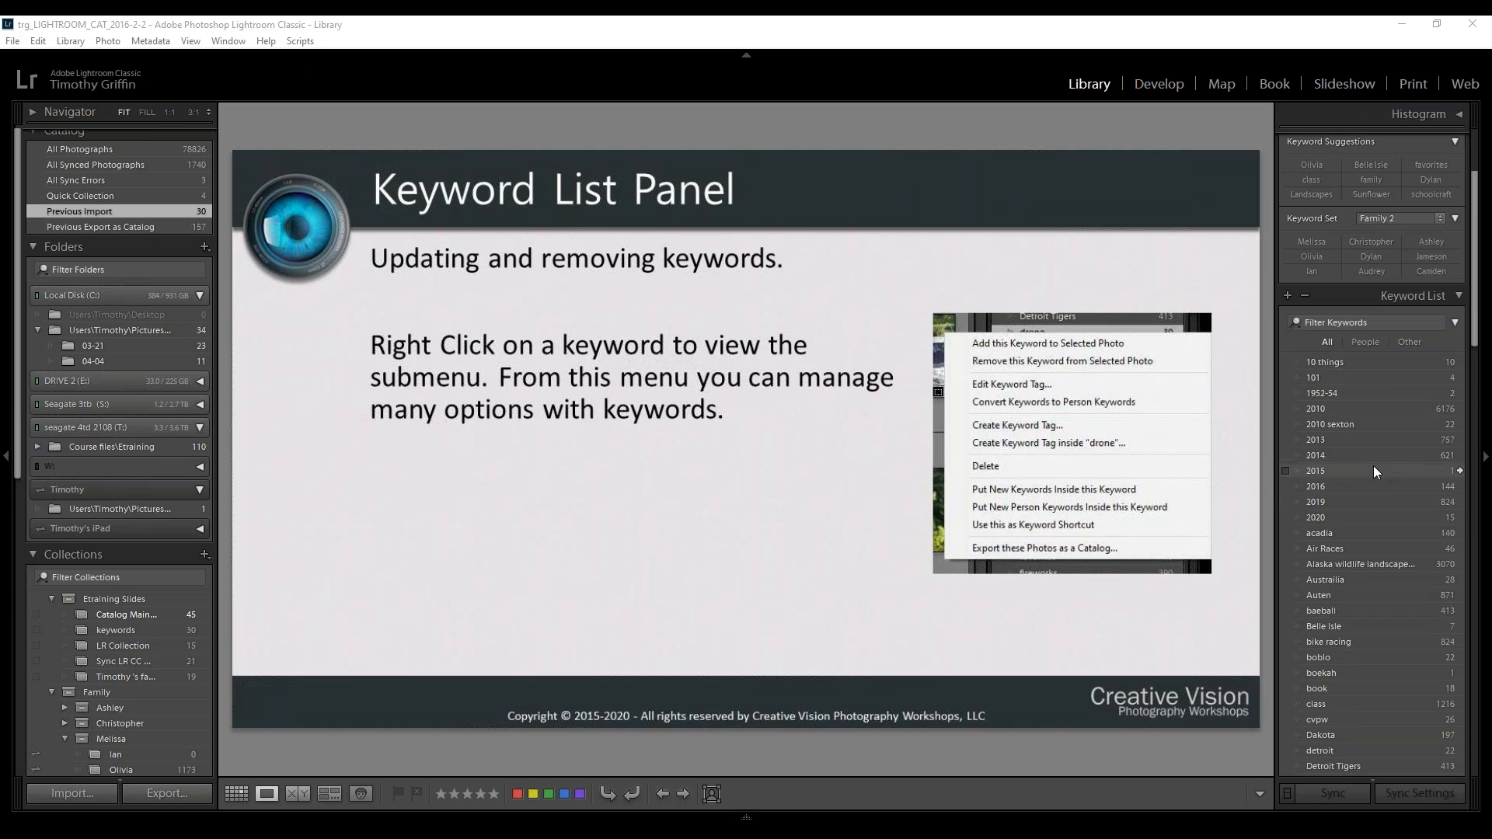
right_click(1353, 377)
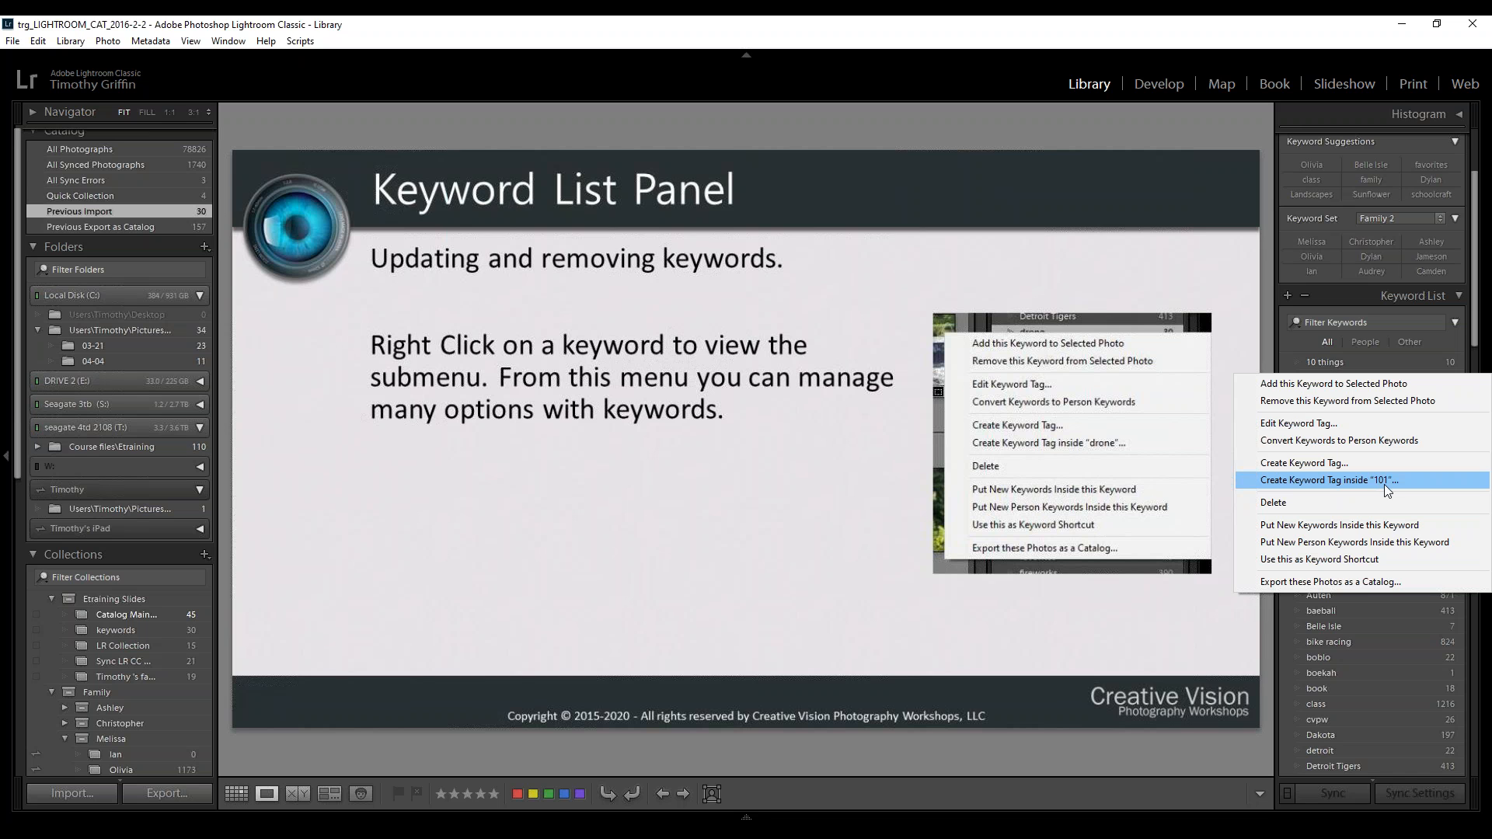
left_click(1147, 198)
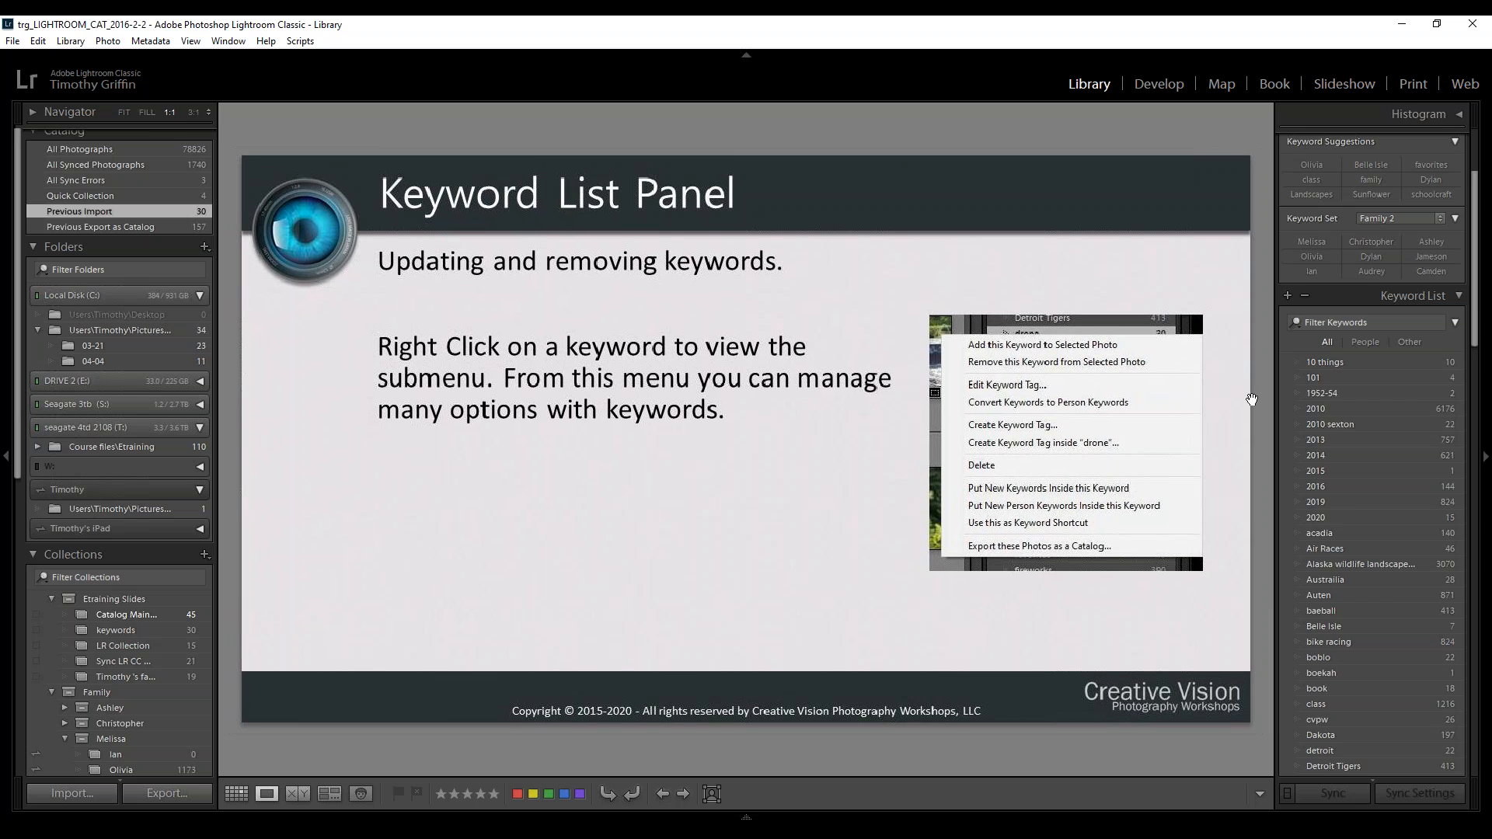
Create a keyword tag named "roses" inside the "flowers" keyword
scroll(1372, 467, "down", 10)
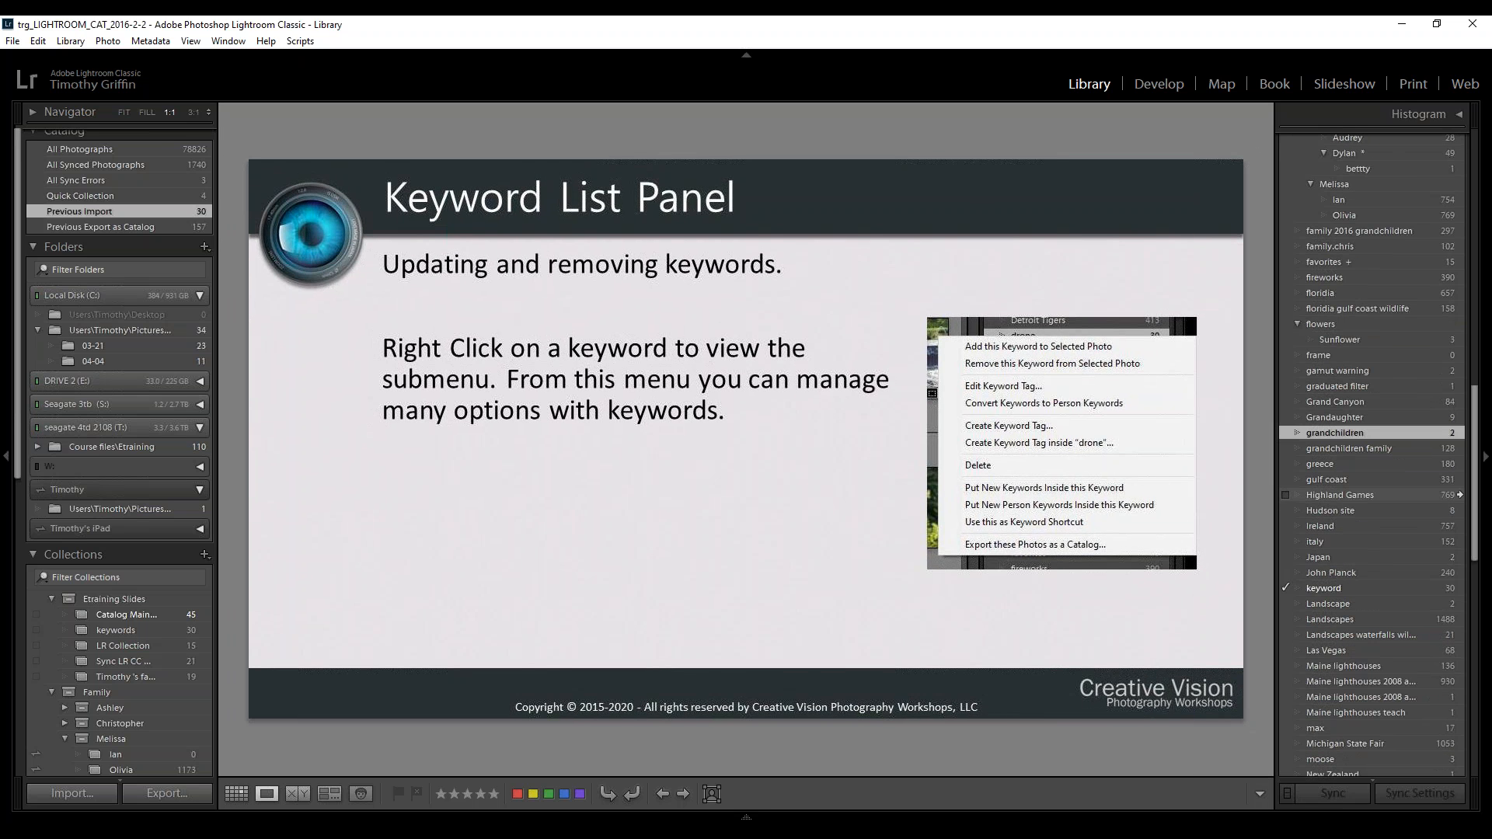
right_click(1326, 324)
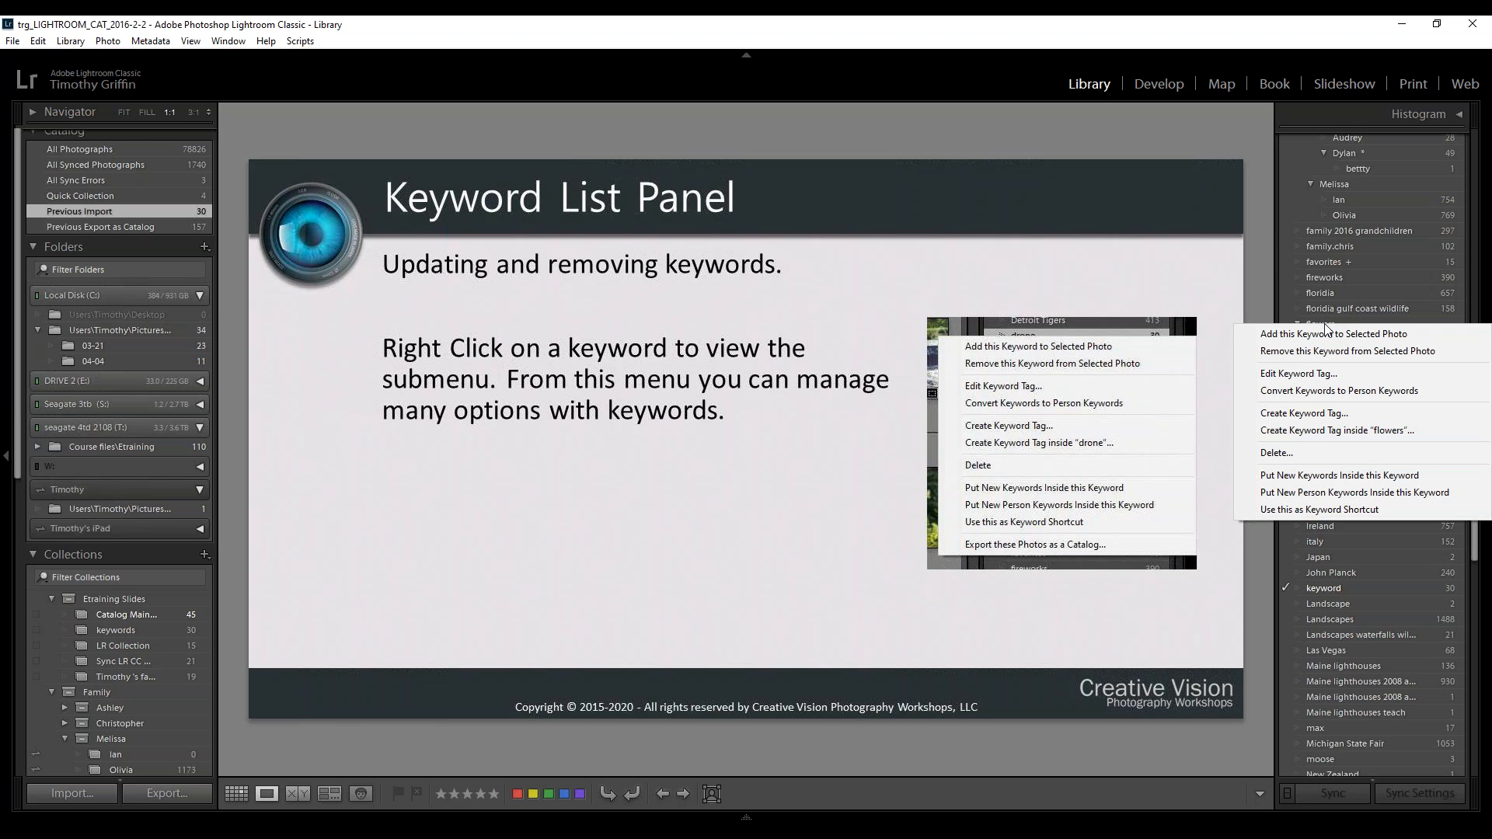
left_click(1313, 432)
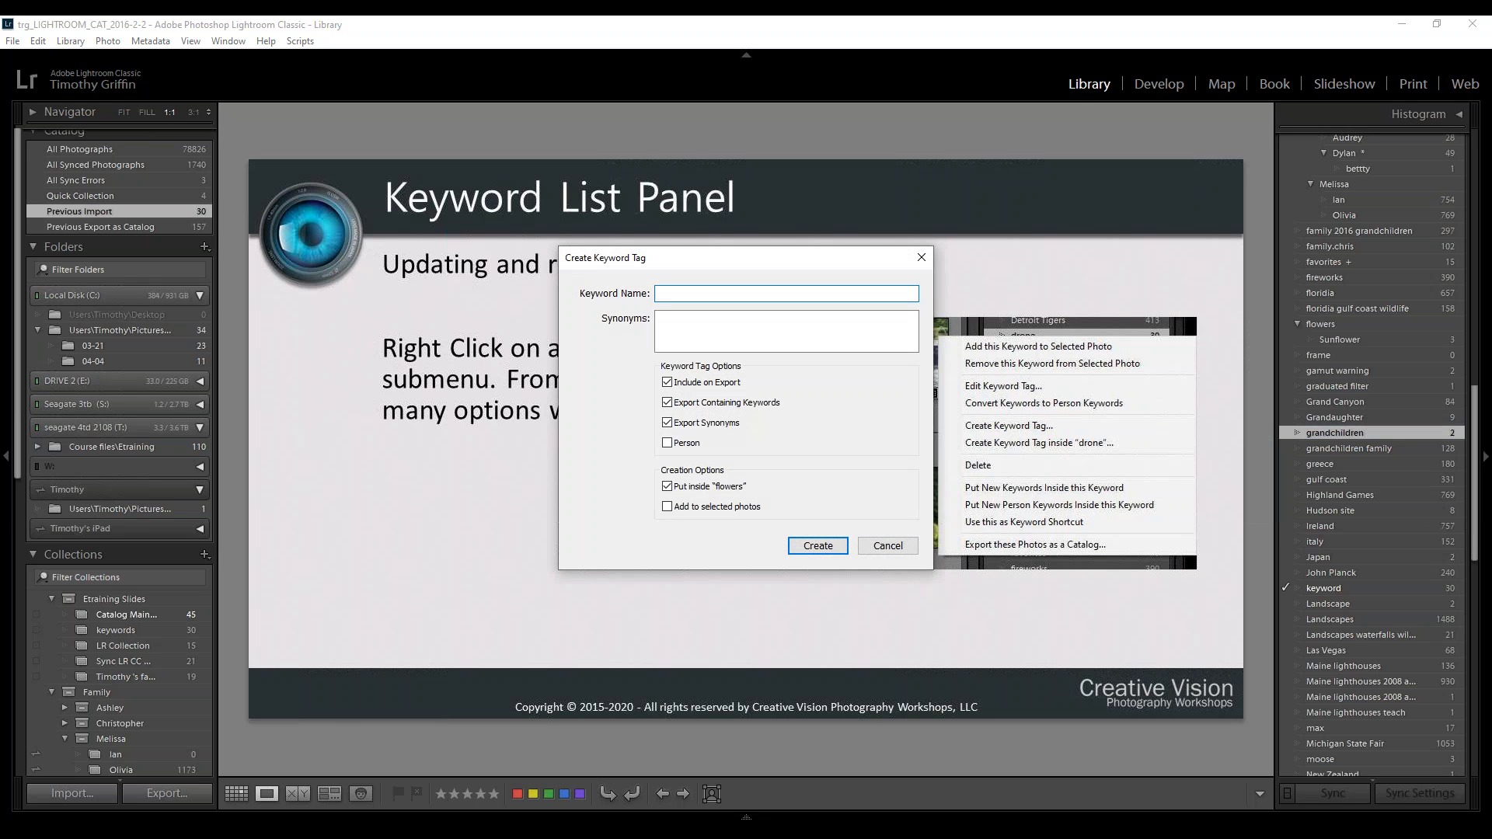
type("roses")
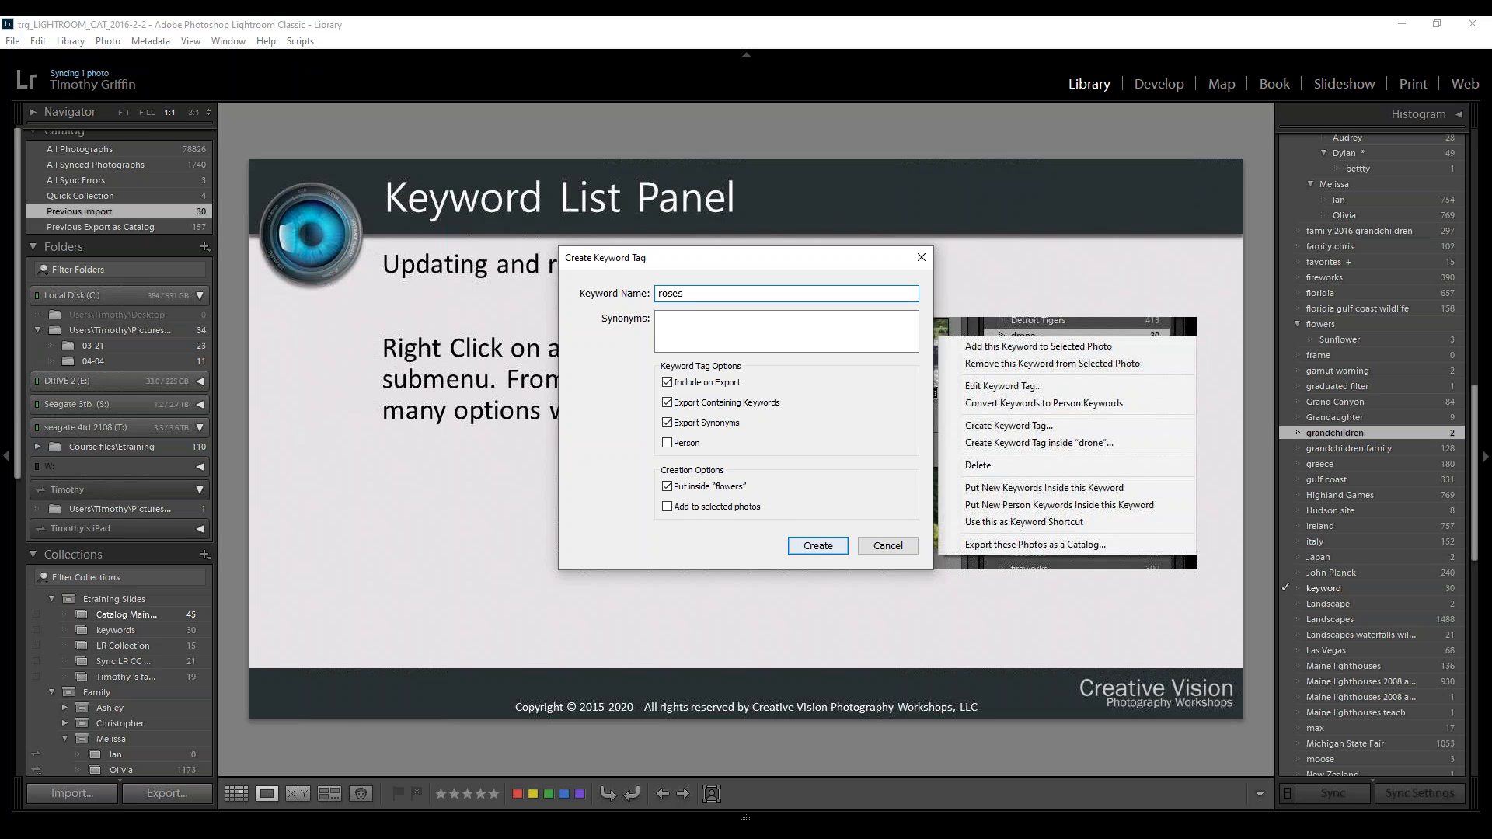
left_click(817, 546)
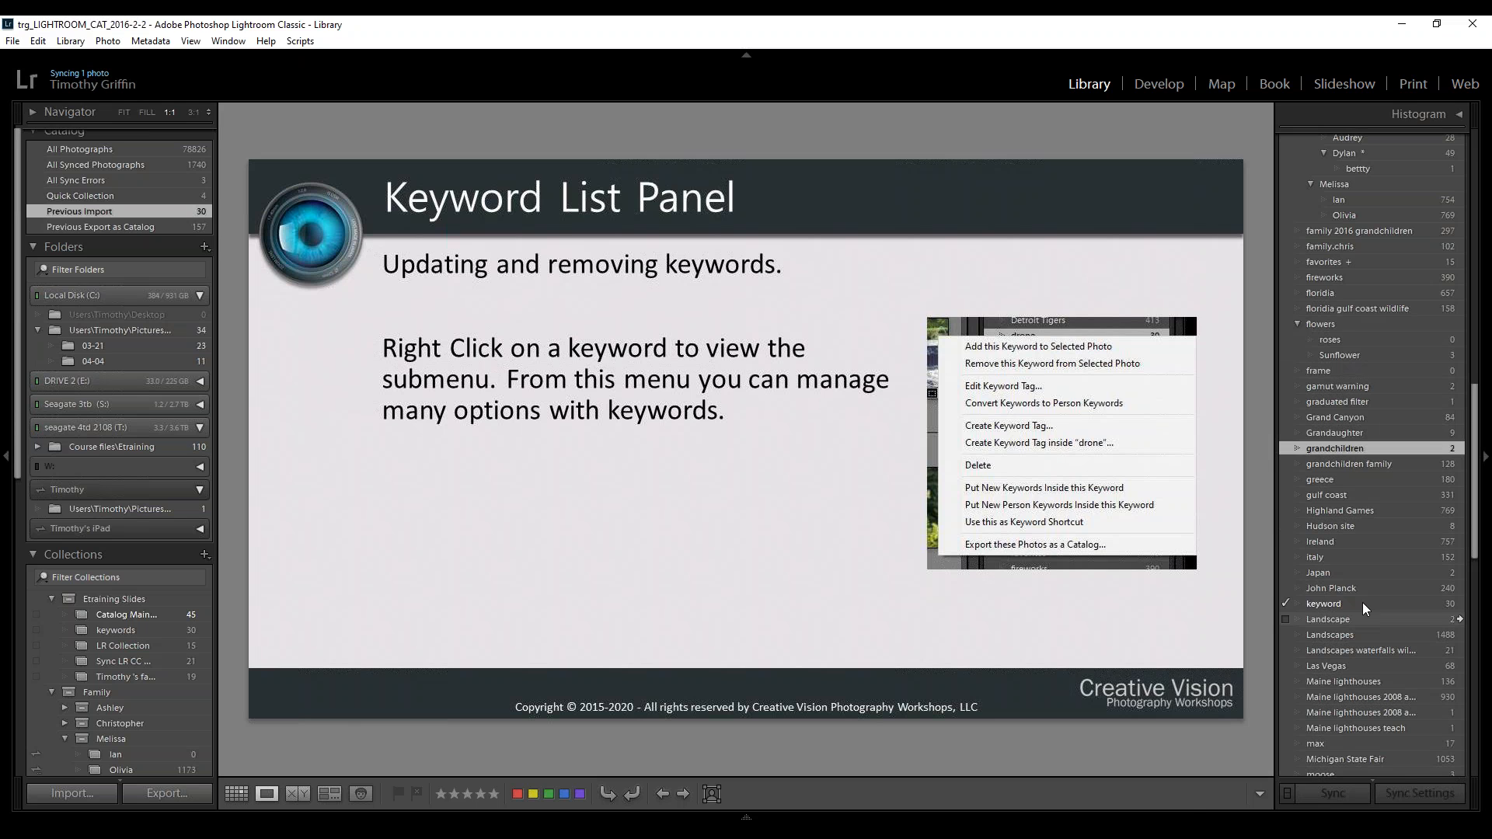
Delete the misspelled keyword "boekah" from the Keyword List
scroll(1359, 544, "up", 5)
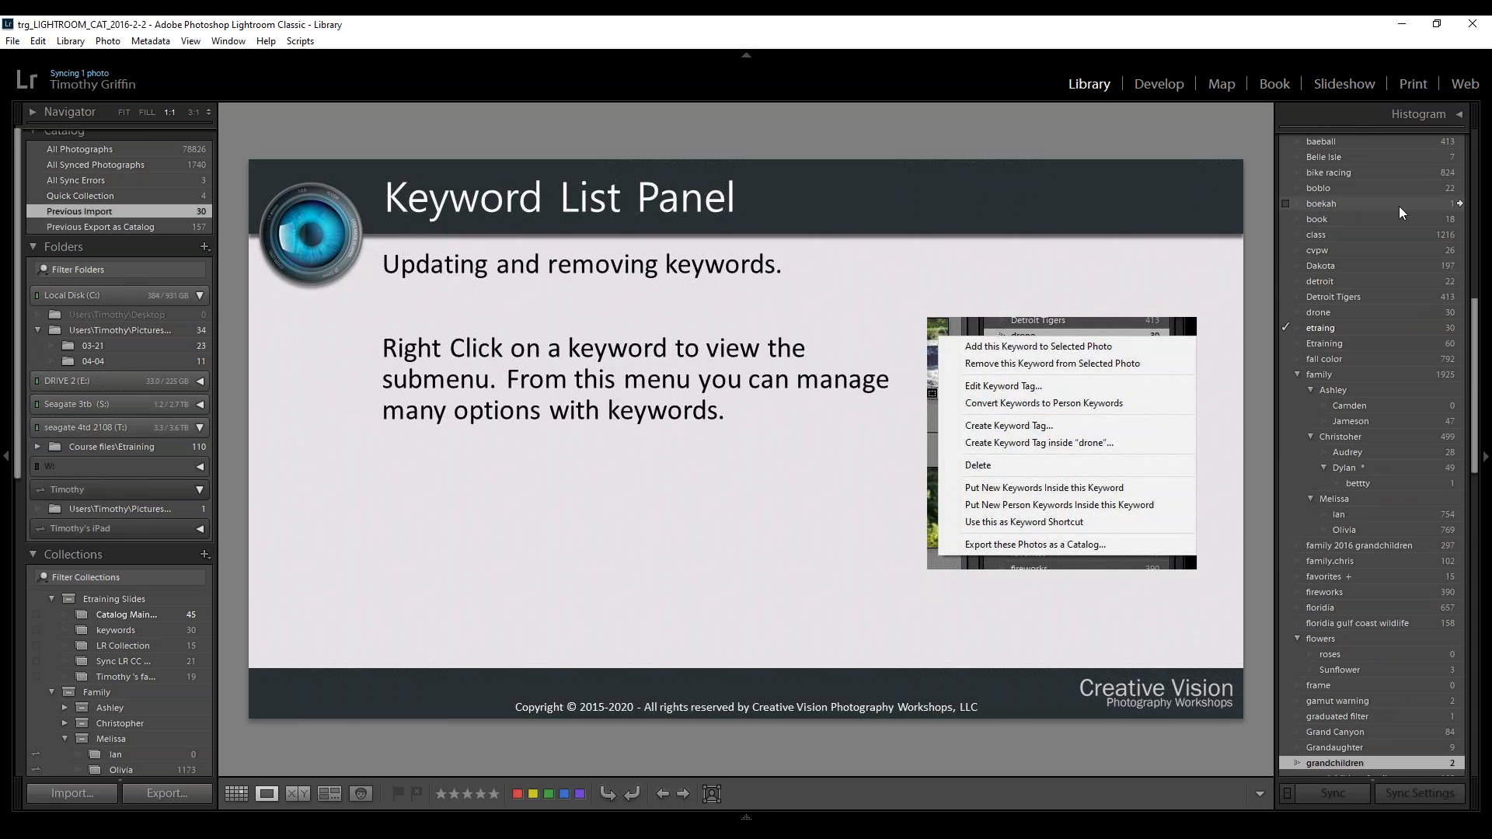
right_click(1322, 203)
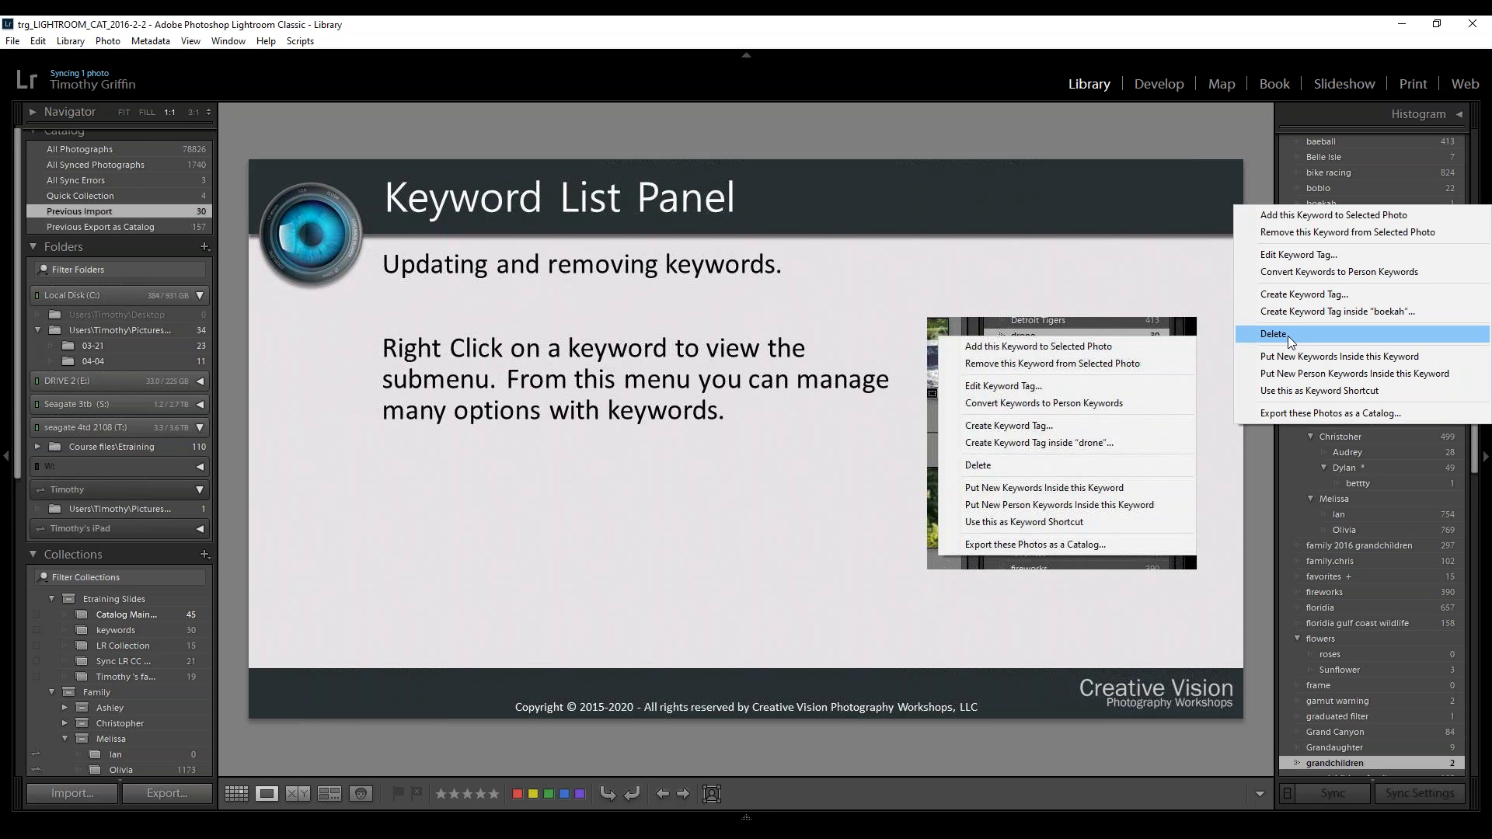
left_click(1345, 123)
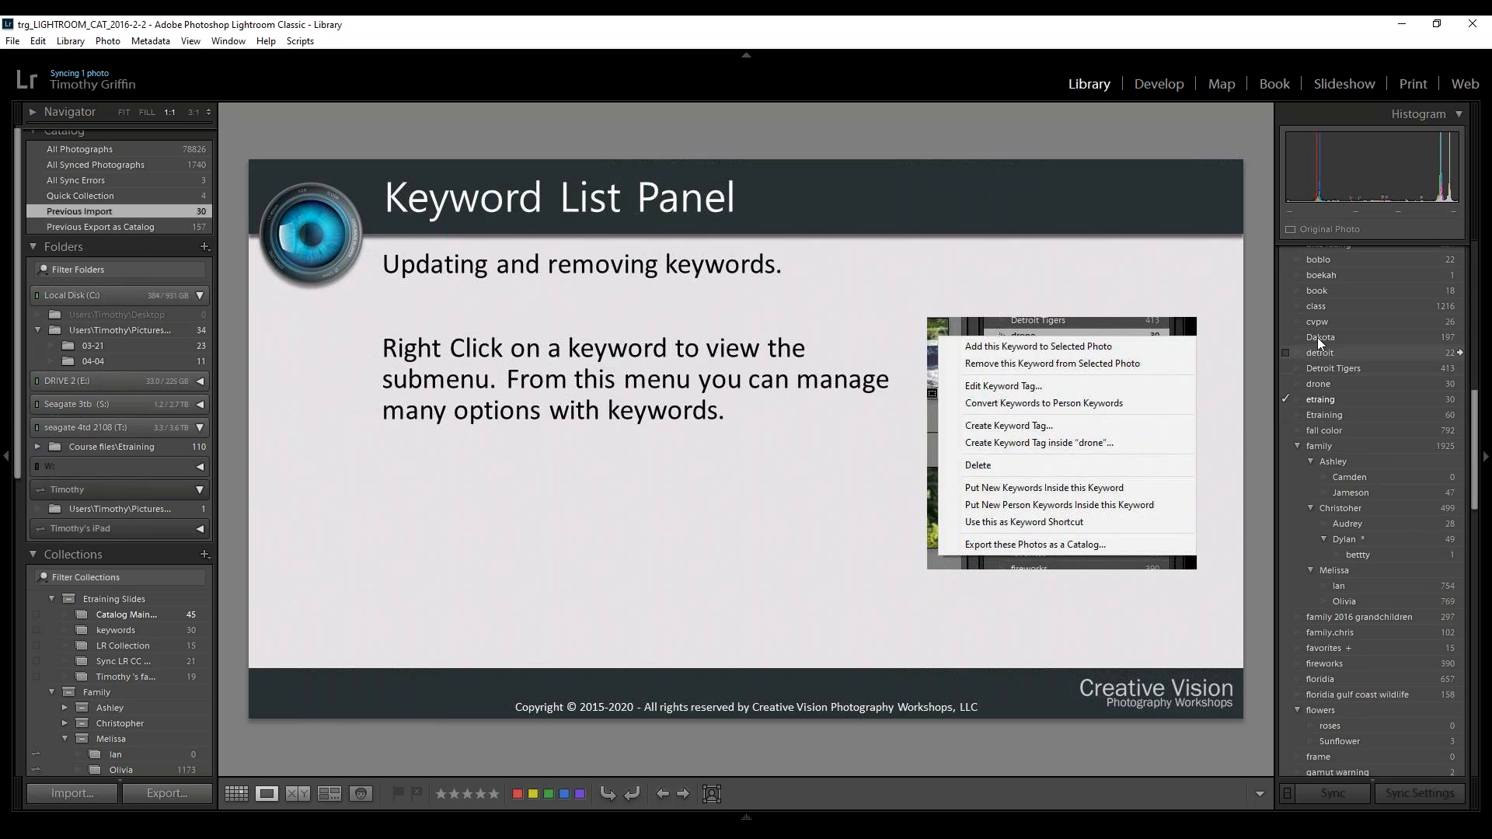
right_click(1324, 276)
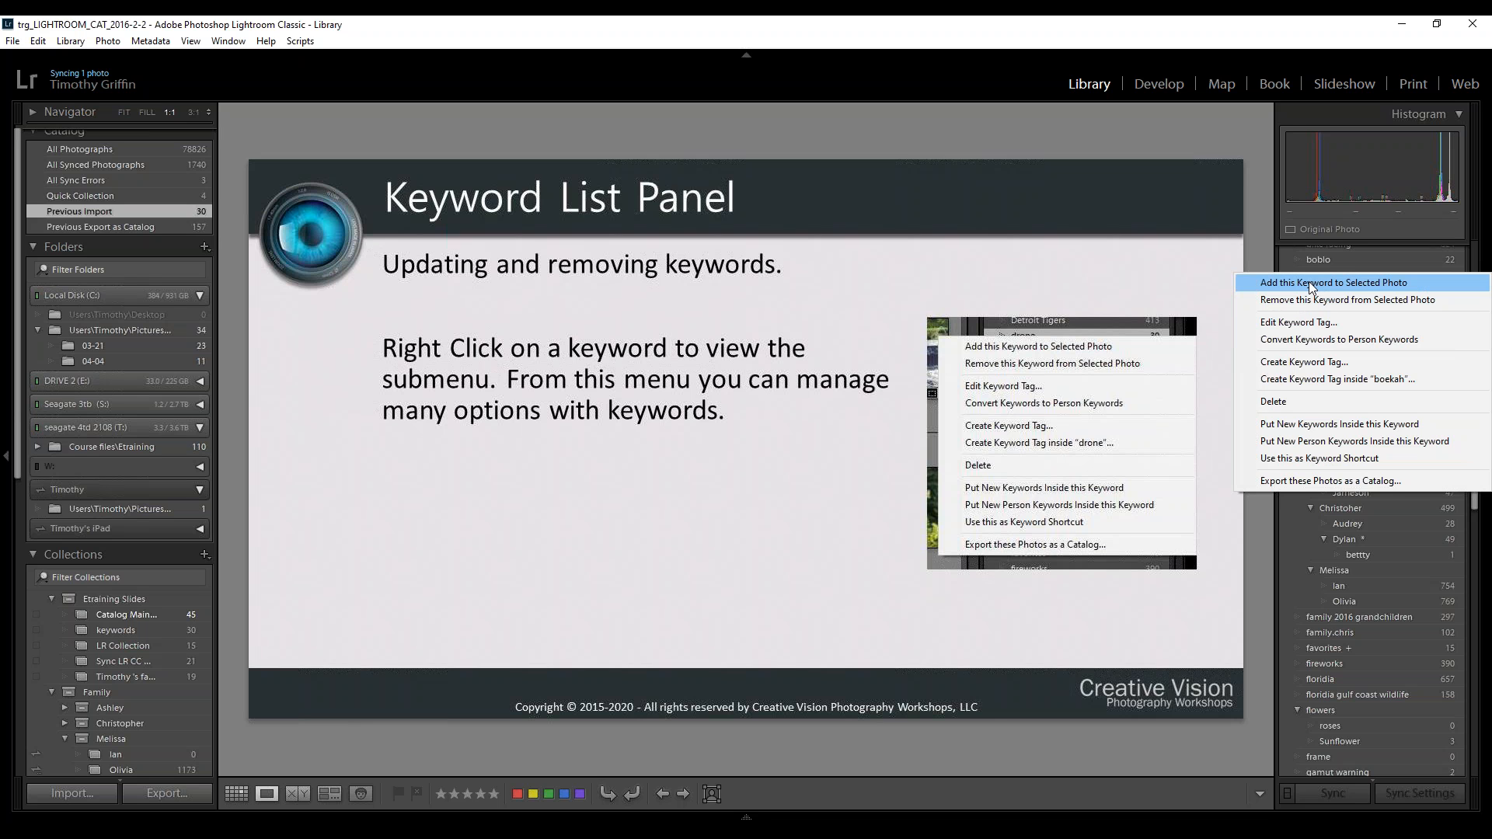
left_click(1288, 401)
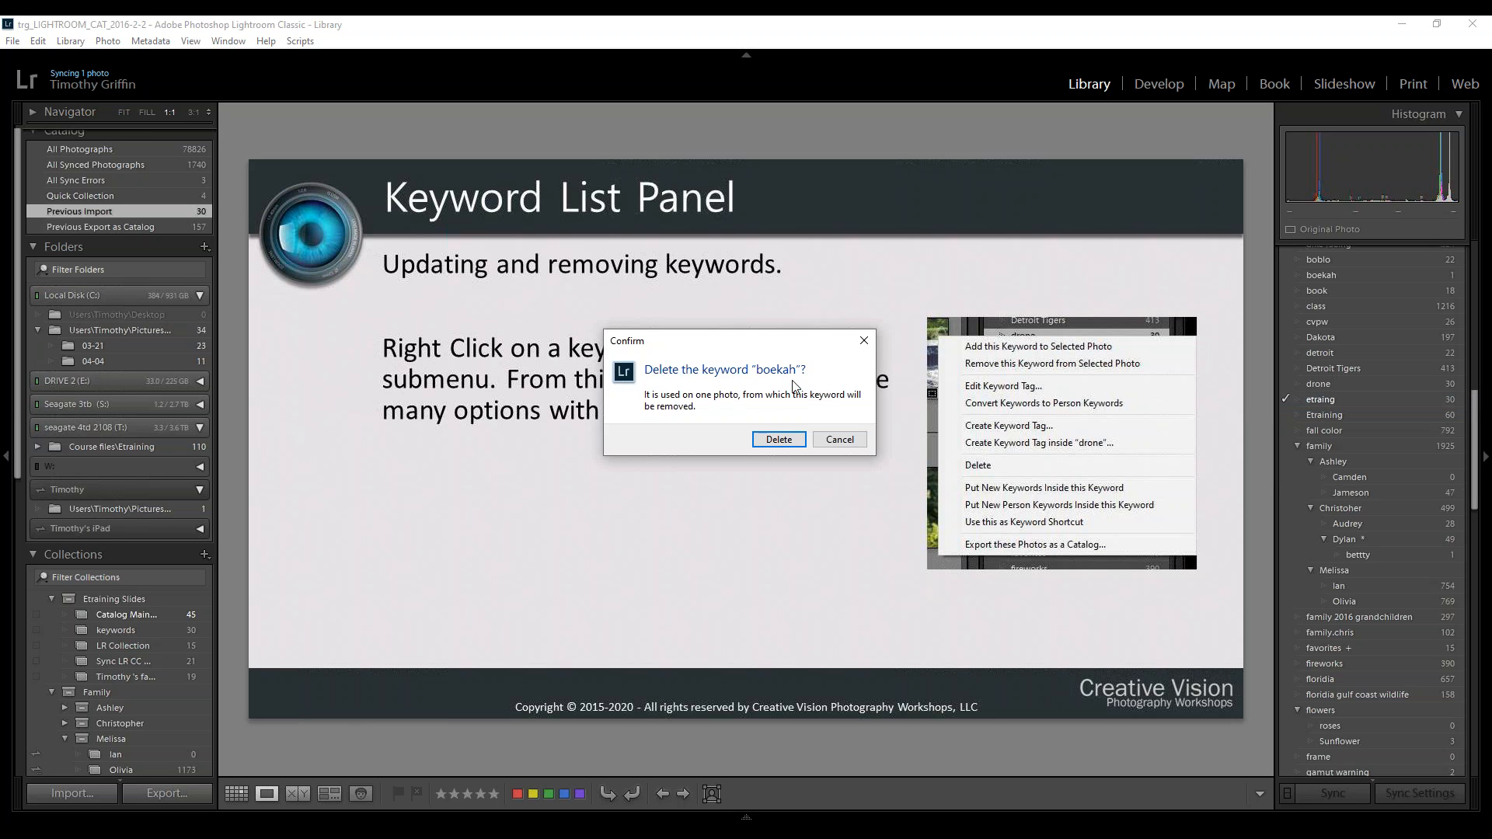
left_click(761, 443)
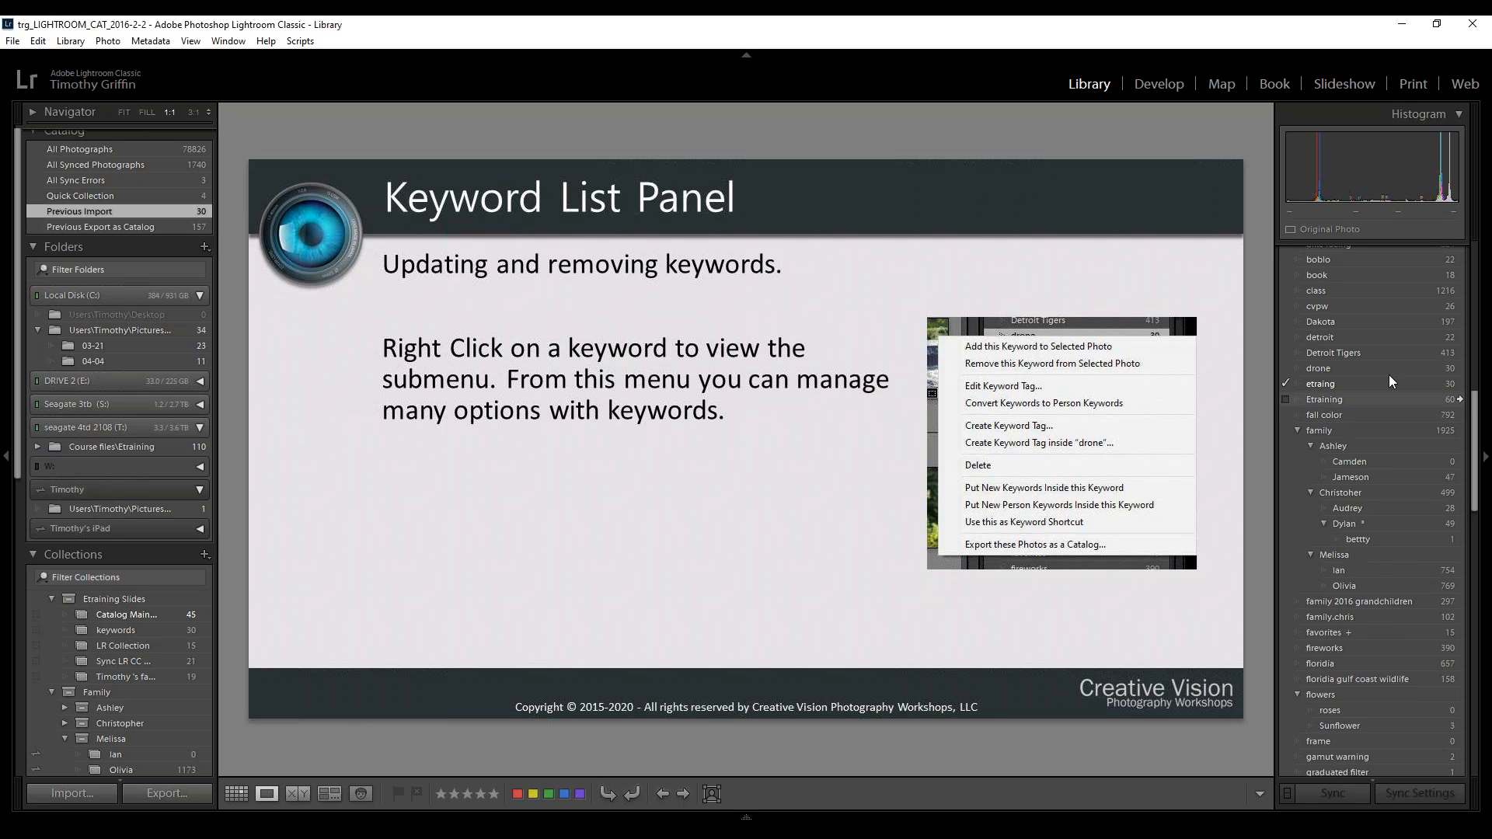
Fit the current slide to the view and advance to the slide about using keywords with Smart Collections
scroll(1387, 334, "up", 3)
scroll(1386, 334, "up", 6)
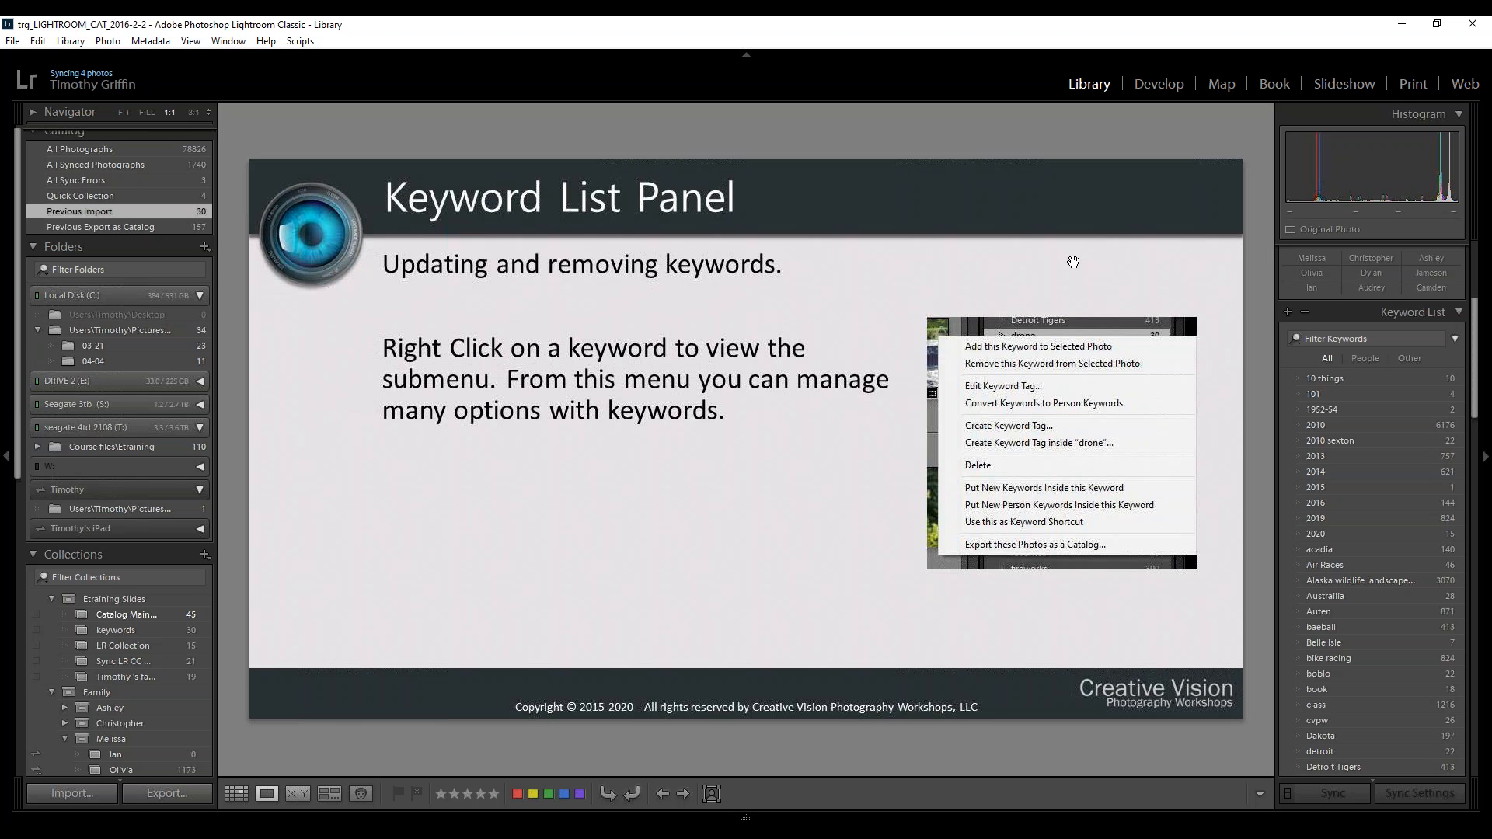
left_click(1073, 262)
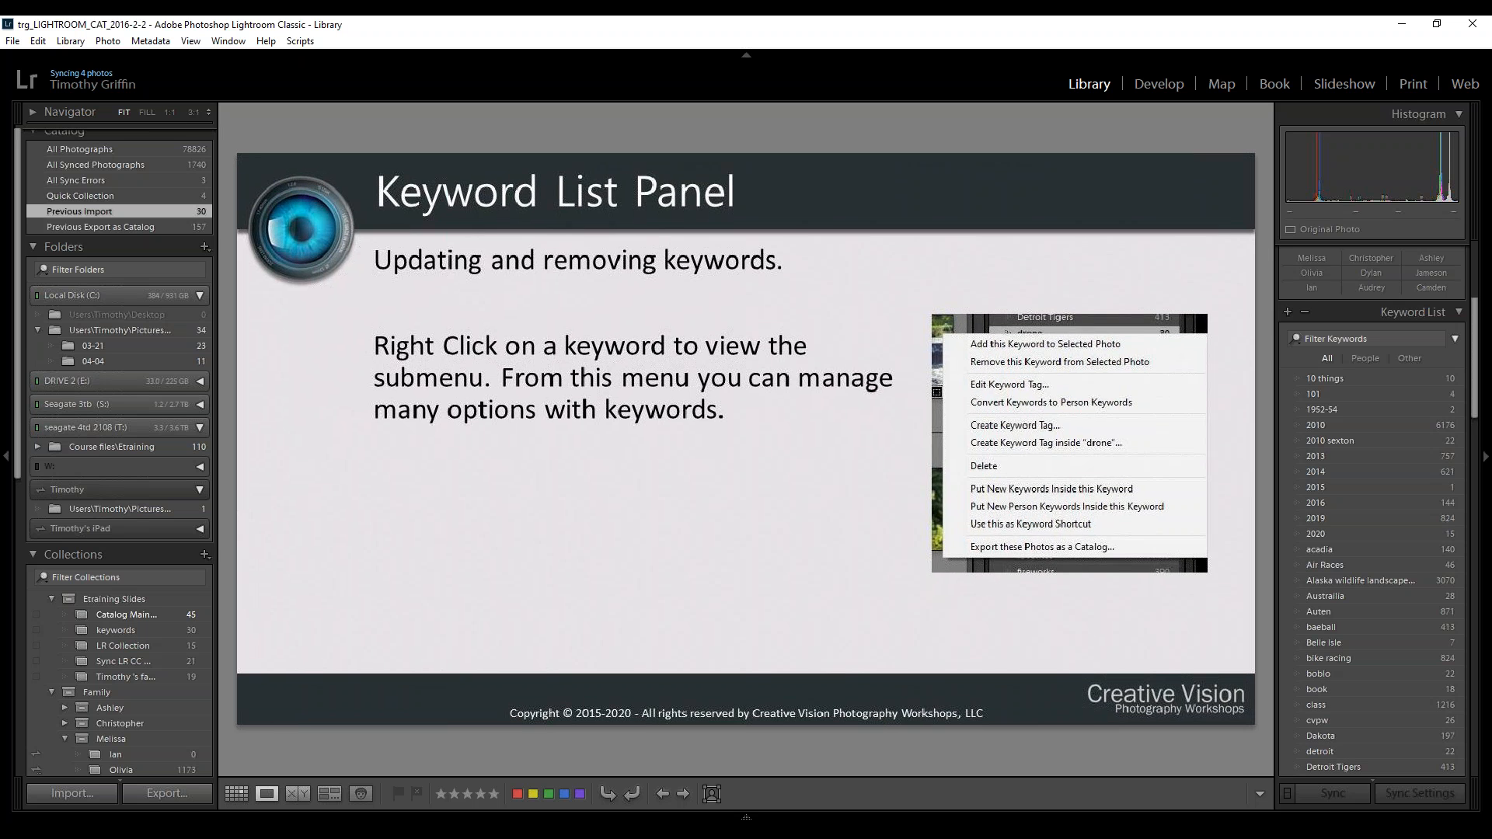
key("Right")
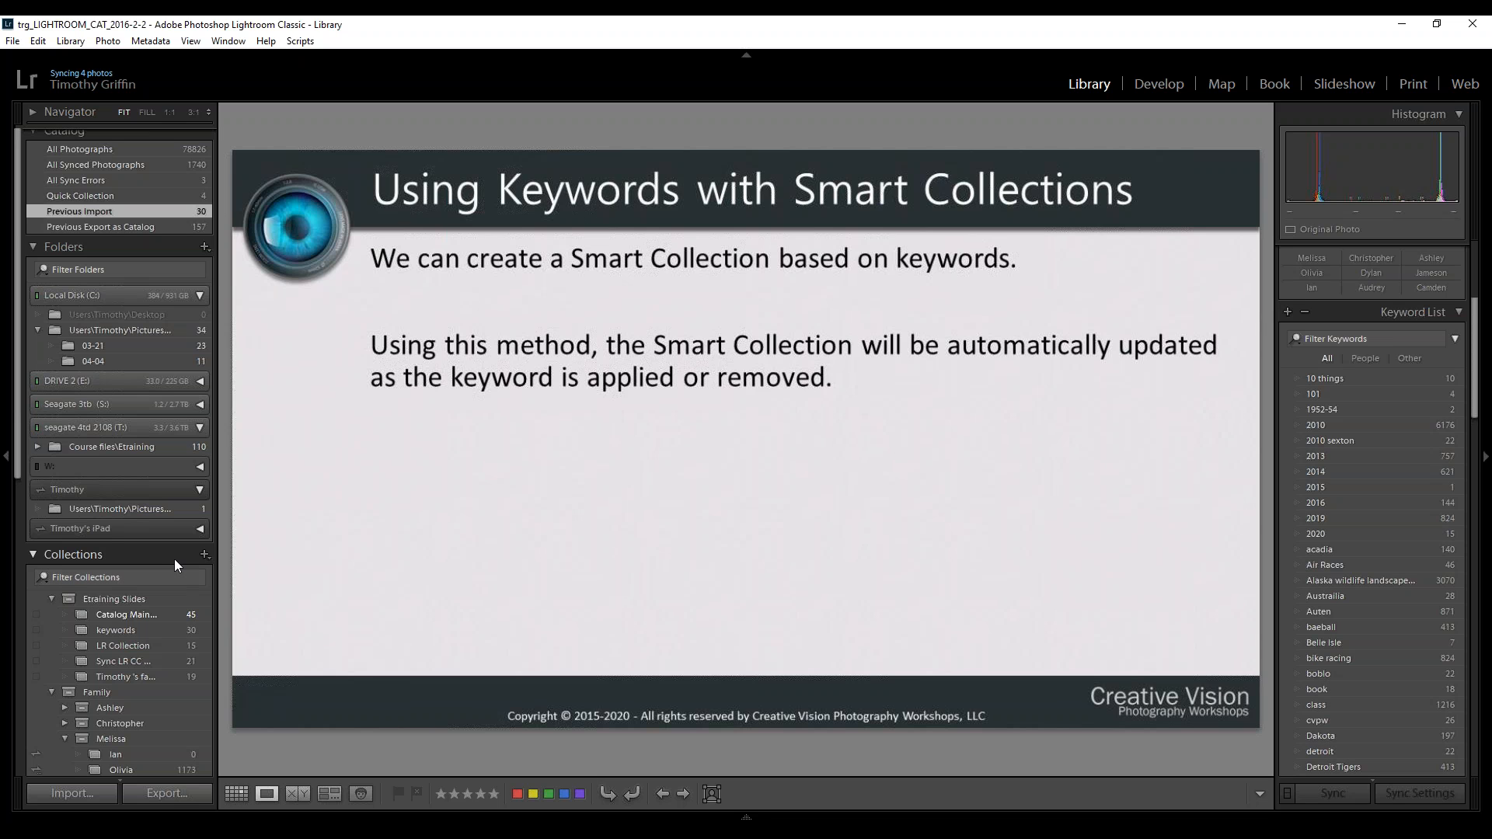
Open the Sport Smart Collection for editing, review its Keywords rule conditions, and set it to match any of the rules
scroll(172, 561, "down", 6)
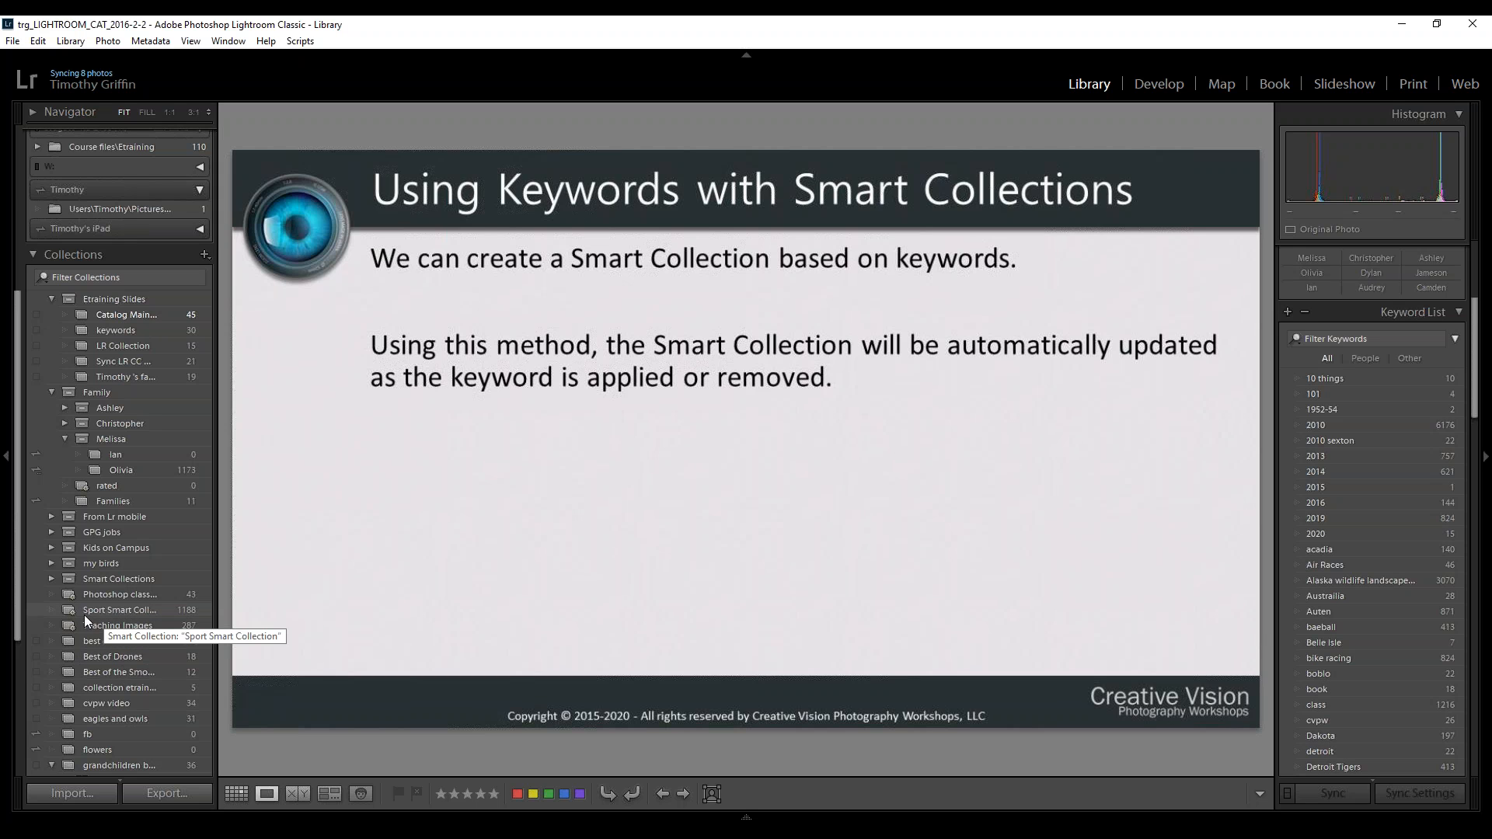
double_click(144, 611)
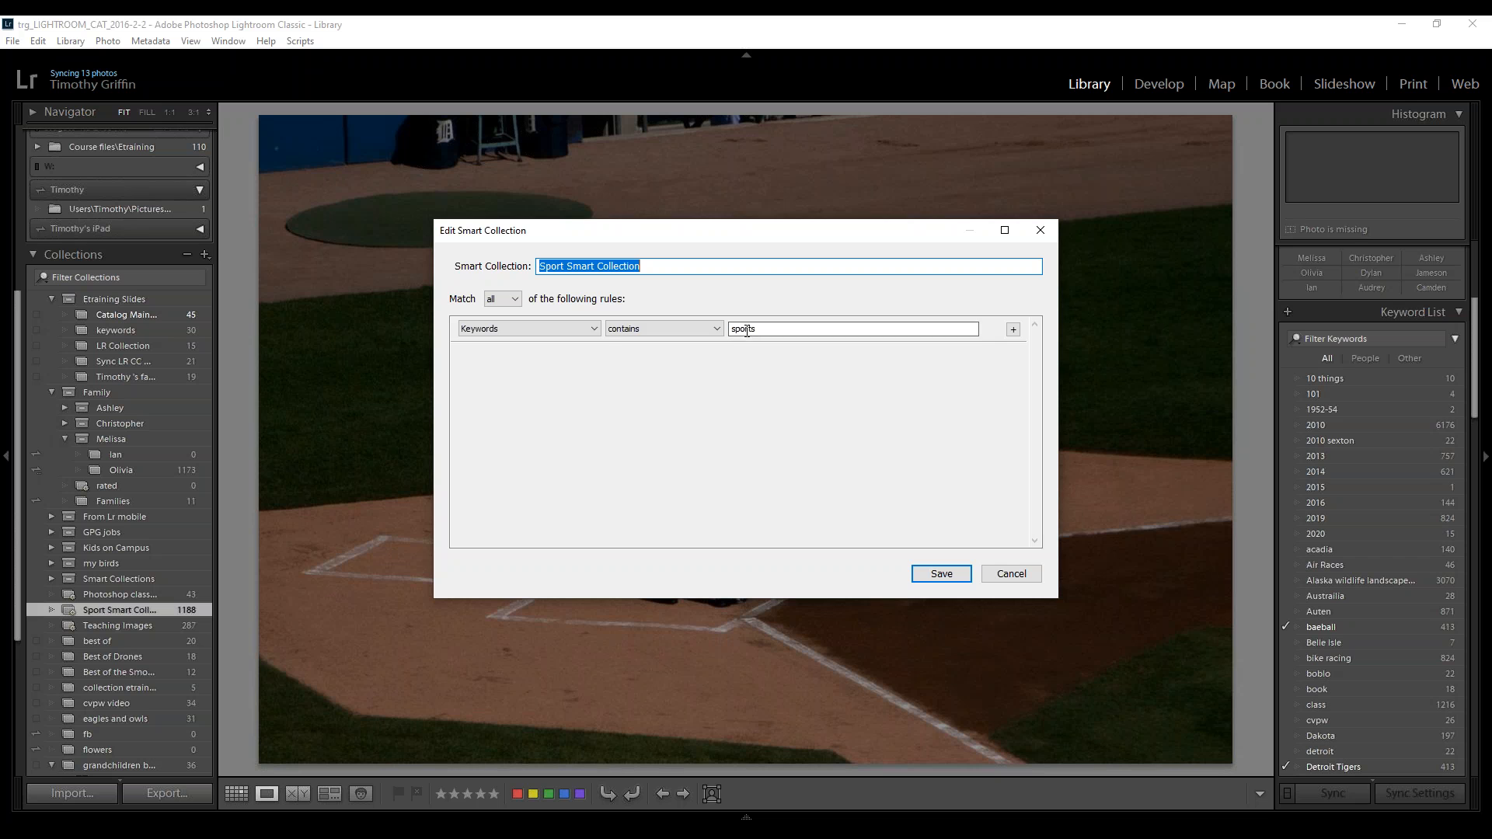
left_click(715, 331)
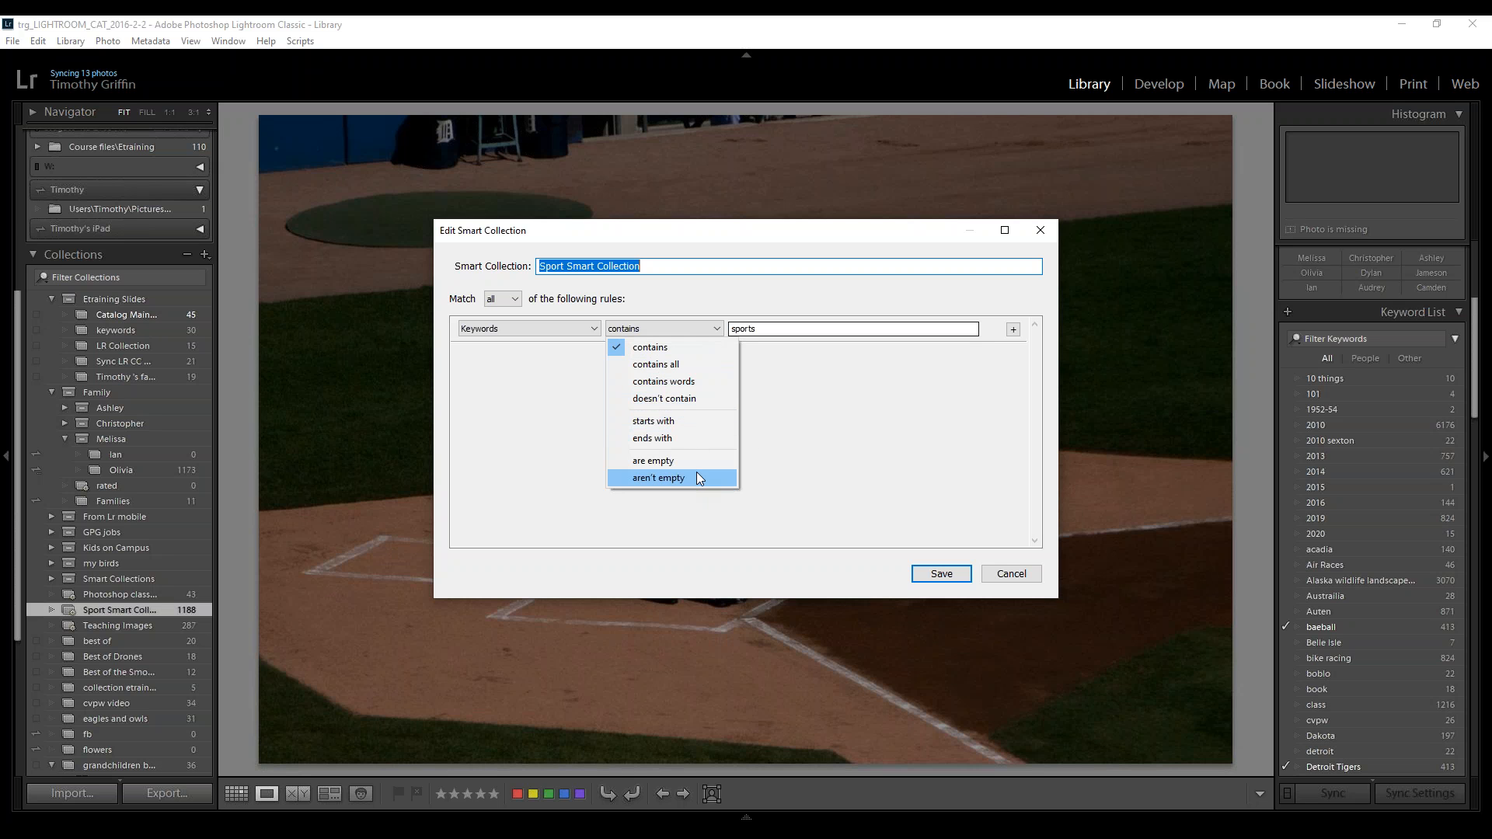
left_click(939, 380)
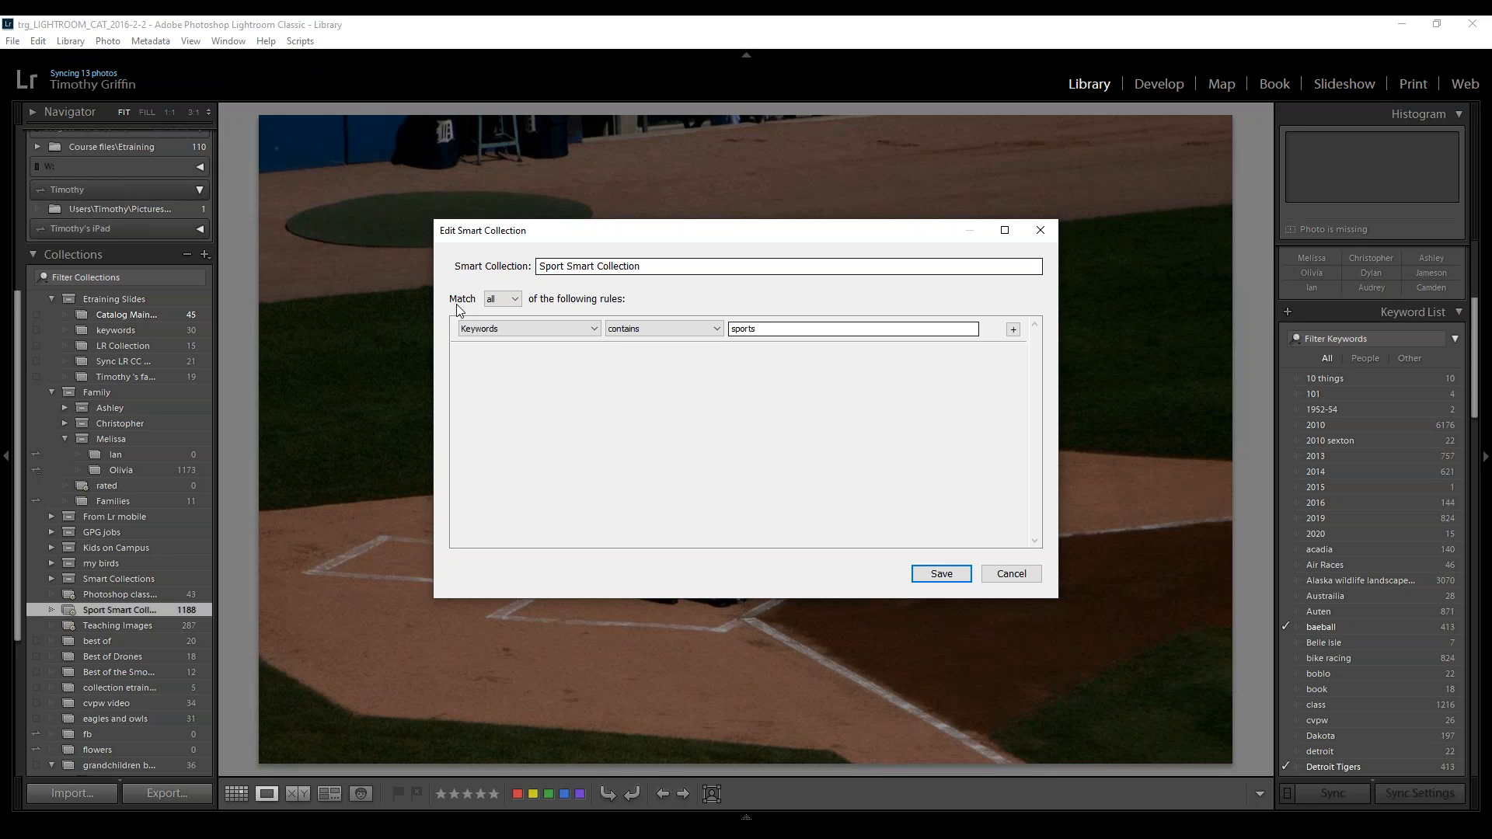
left_click(502, 299)
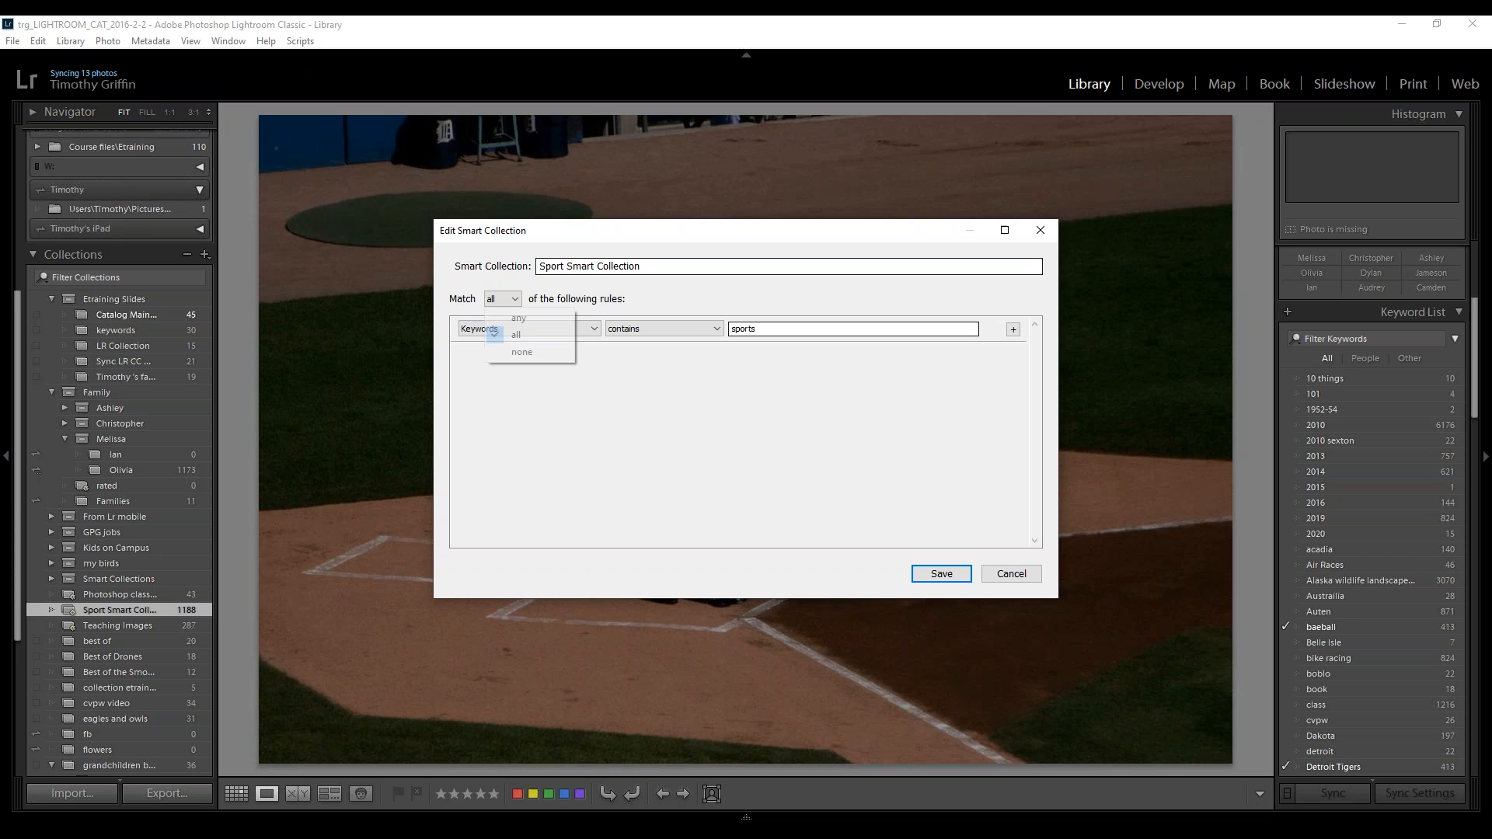
left_click(525, 320)
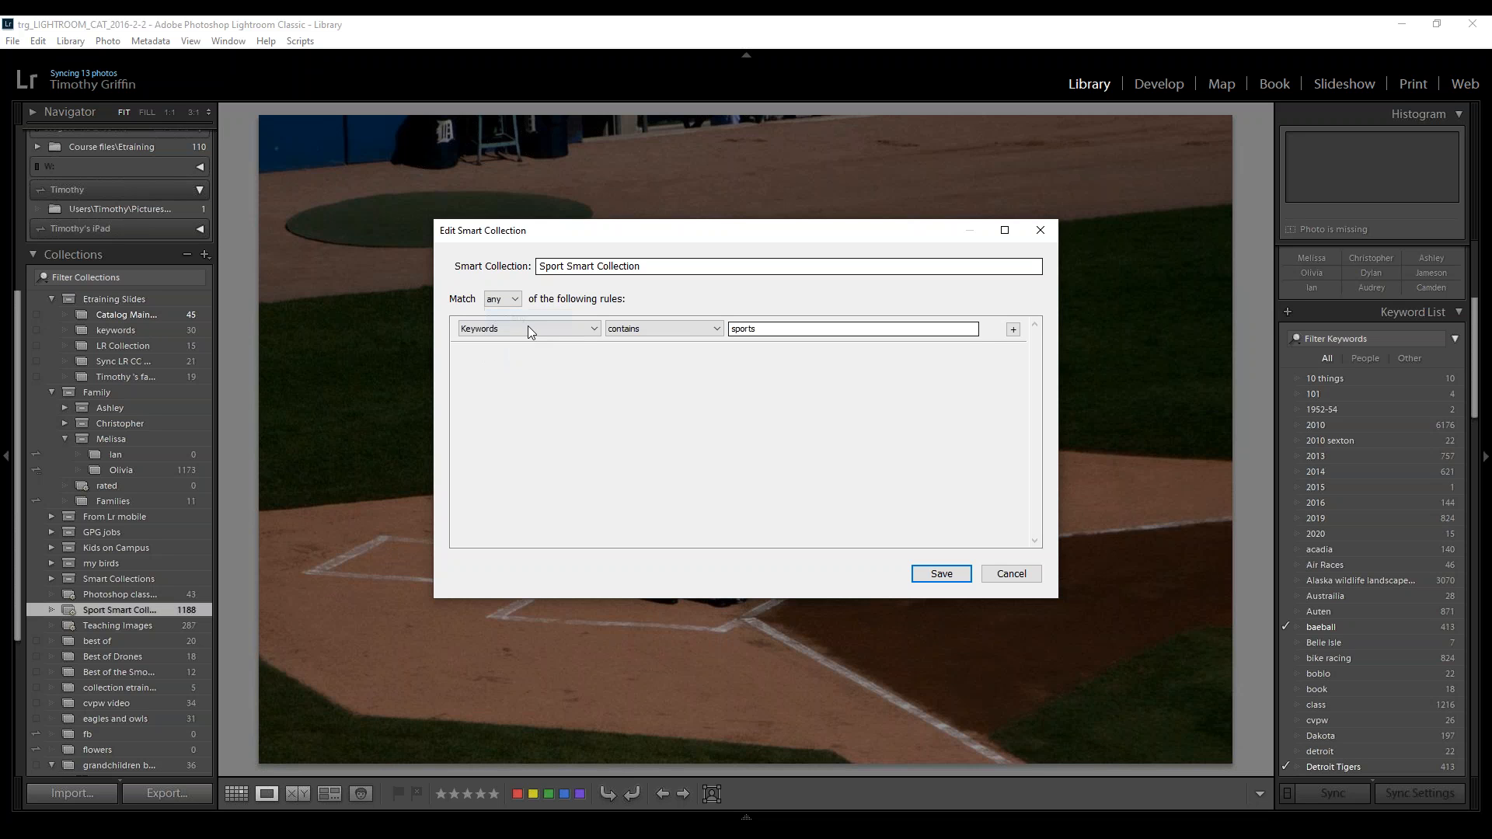
Add a second rule to the smart collection: Keywords contains "sport"
left_click(1014, 329)
left_click(596, 356)
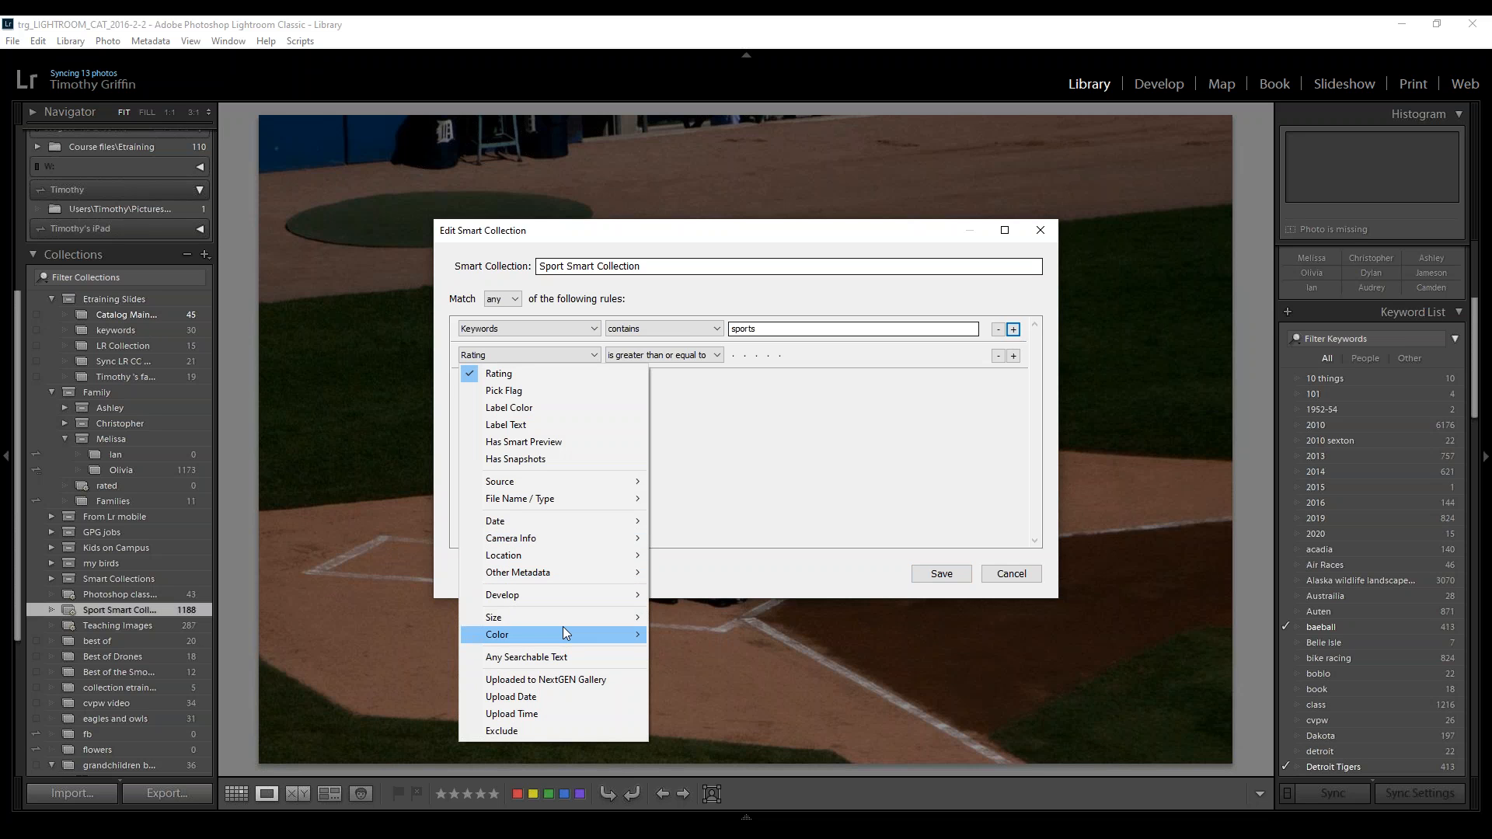
mouse_move(585, 578)
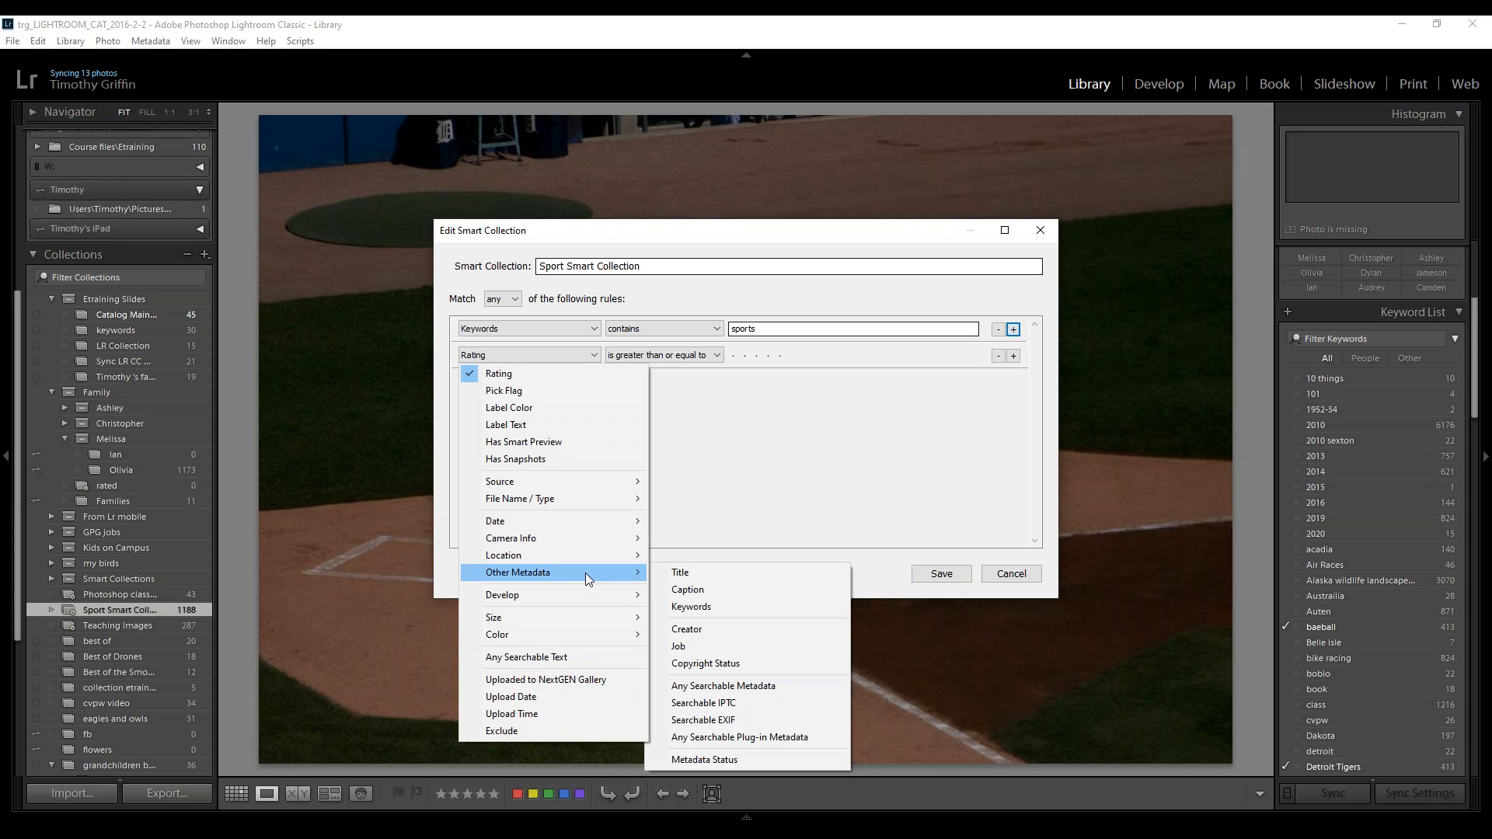
left_click(674, 608)
left_click(744, 357)
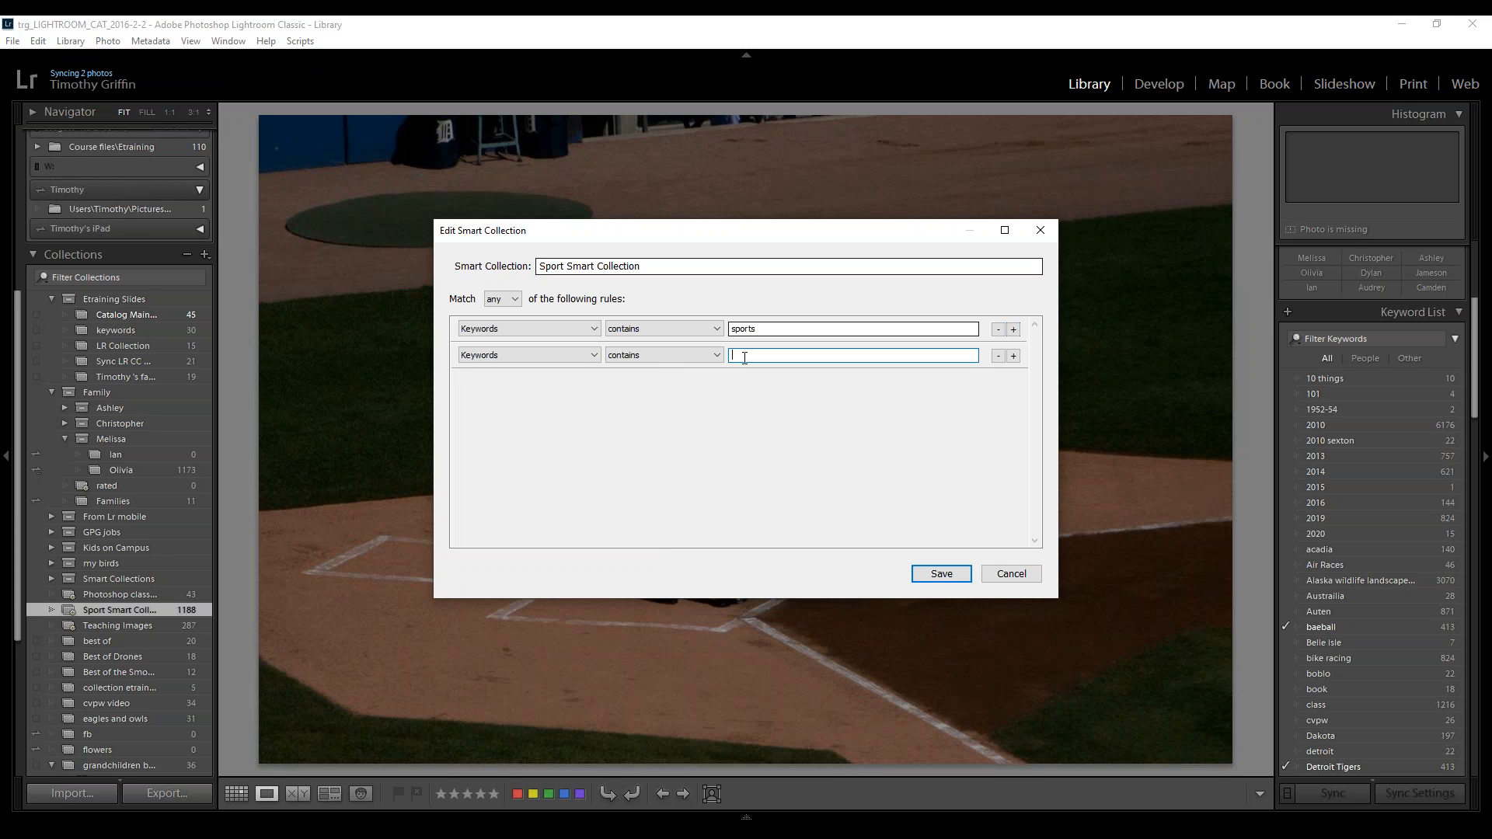
type("sport")
Add a third rule to the smart collection: Keywords contains "Sports"
left_click(1013, 356)
left_click(528, 382)
mouse_move(603, 599)
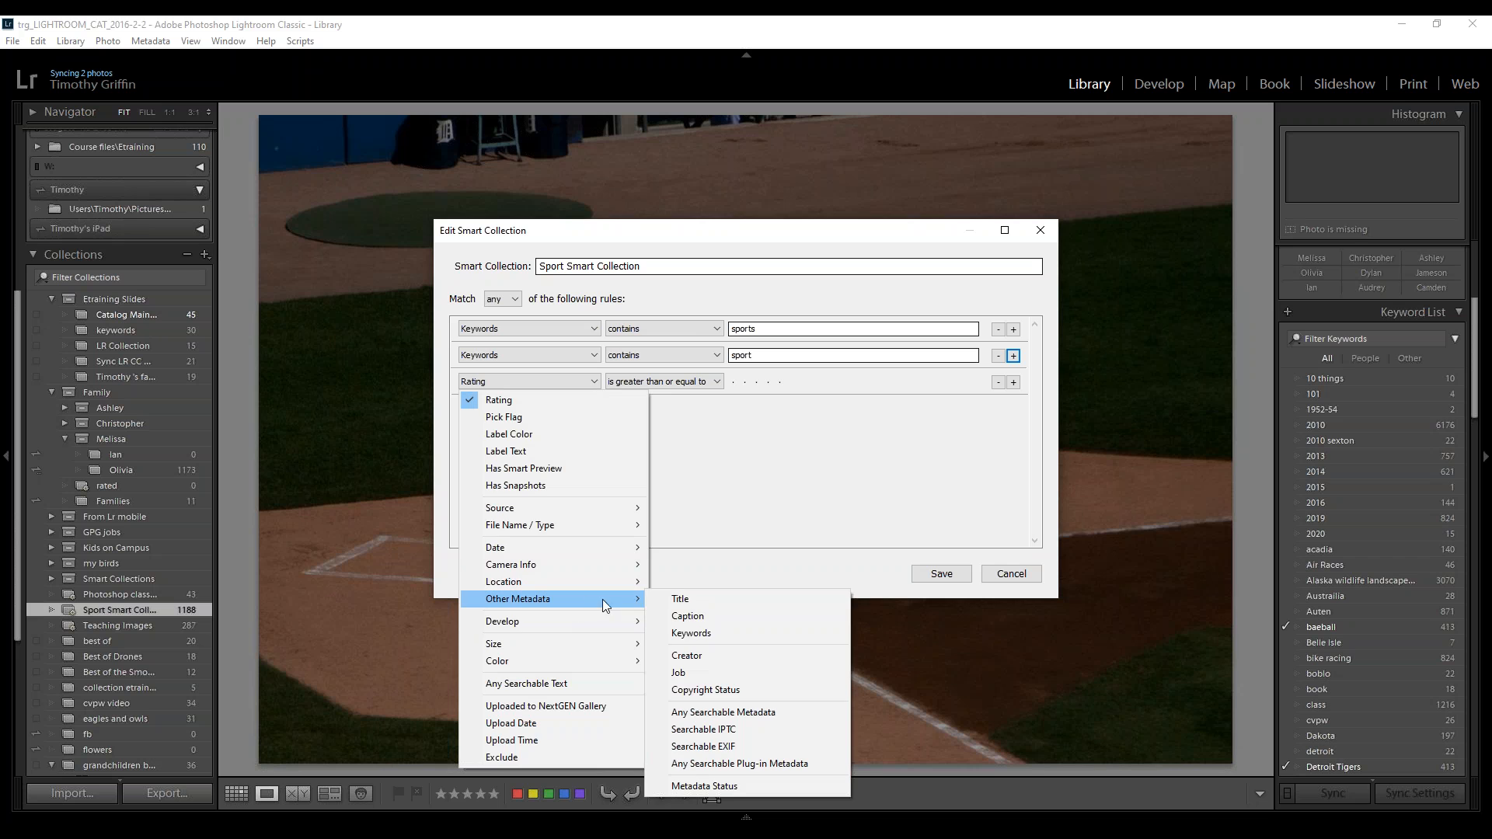
left_click(698, 633)
left_click(764, 378)
type("Sports")
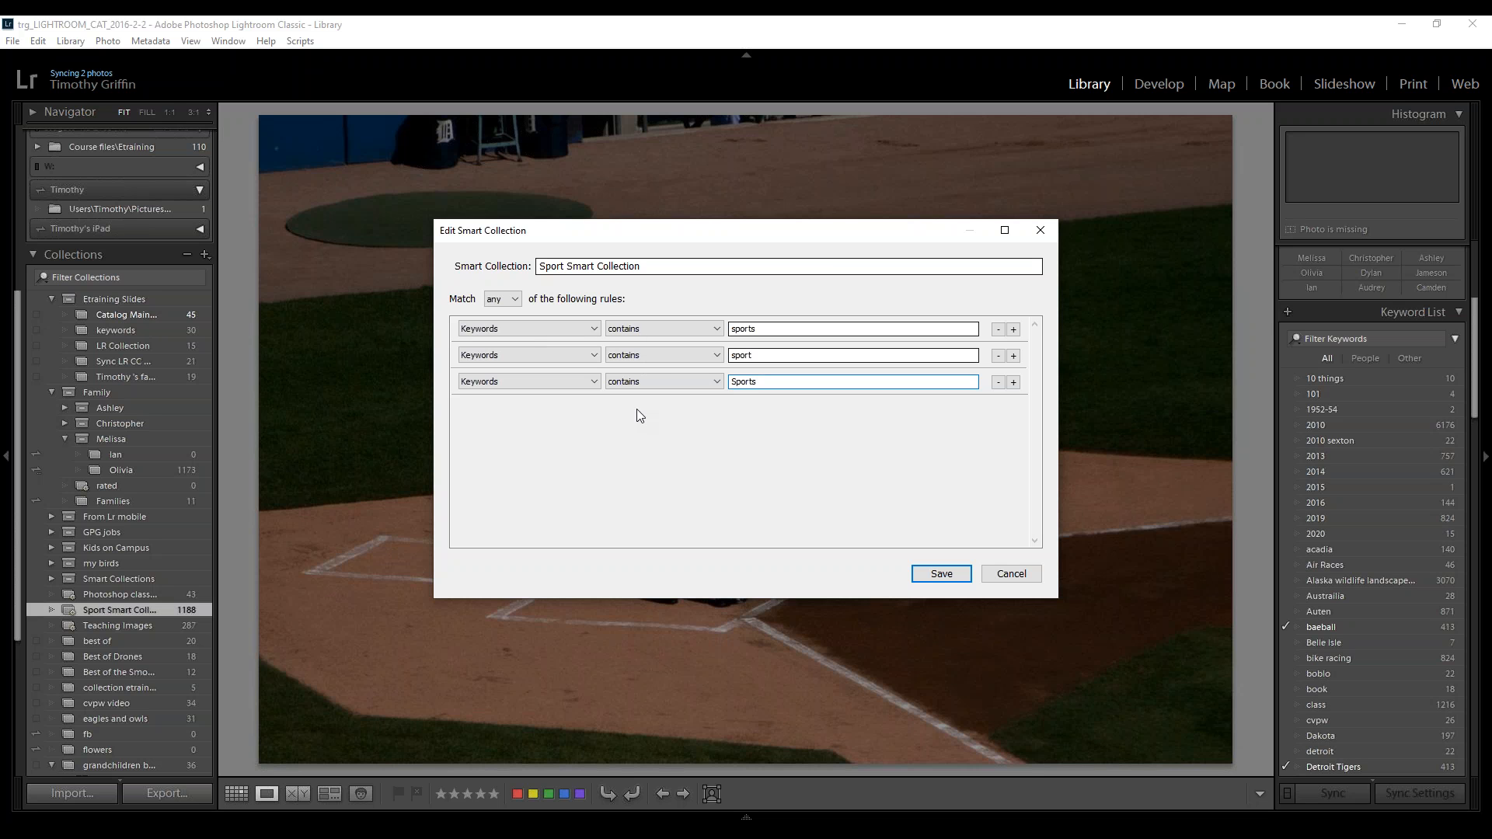
Save the edited Sport Smart Collection and show its photos in the grid
left_click(920, 572)
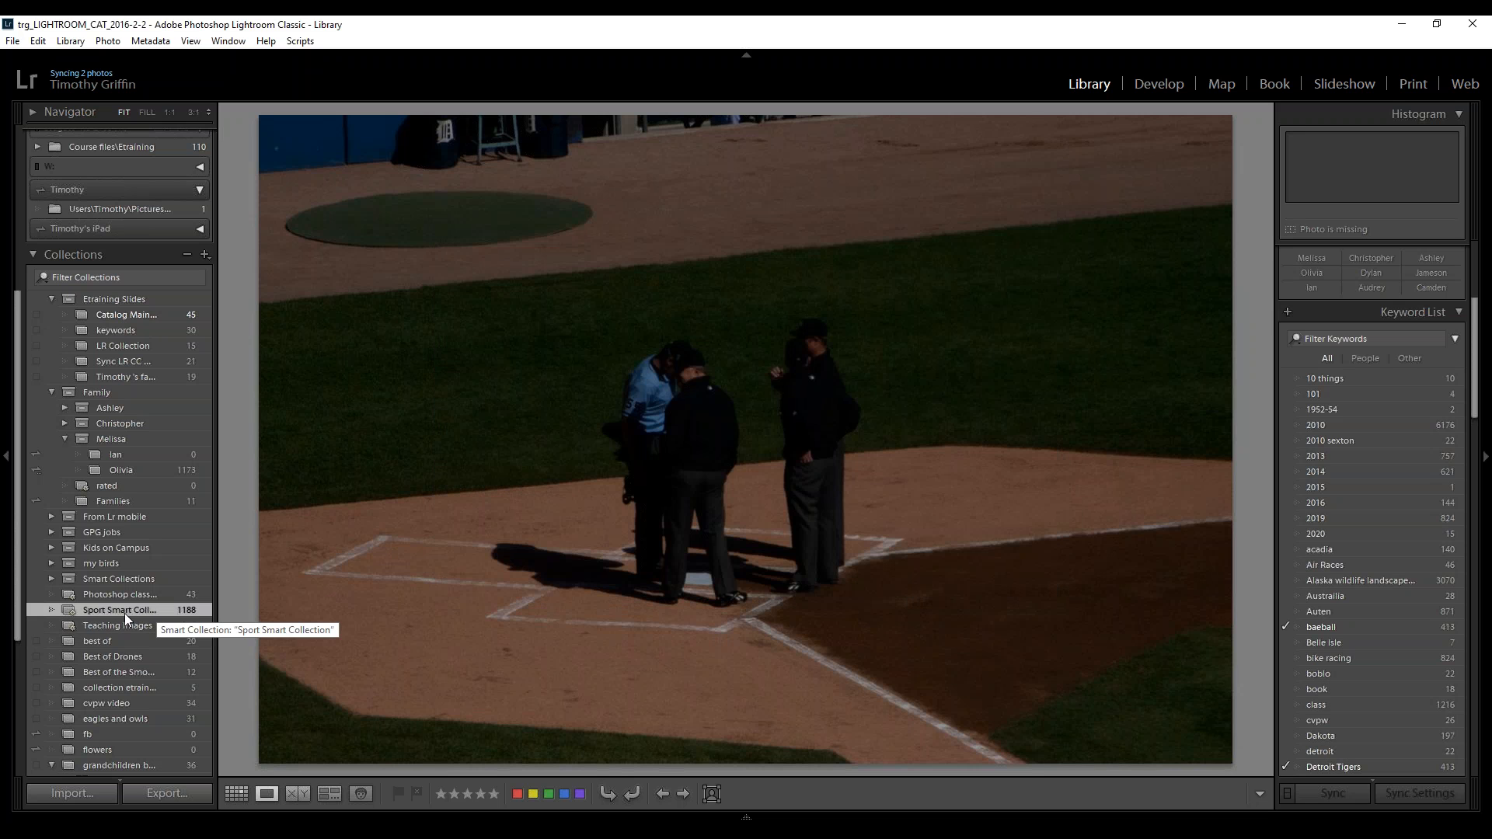
left_click(227, 791)
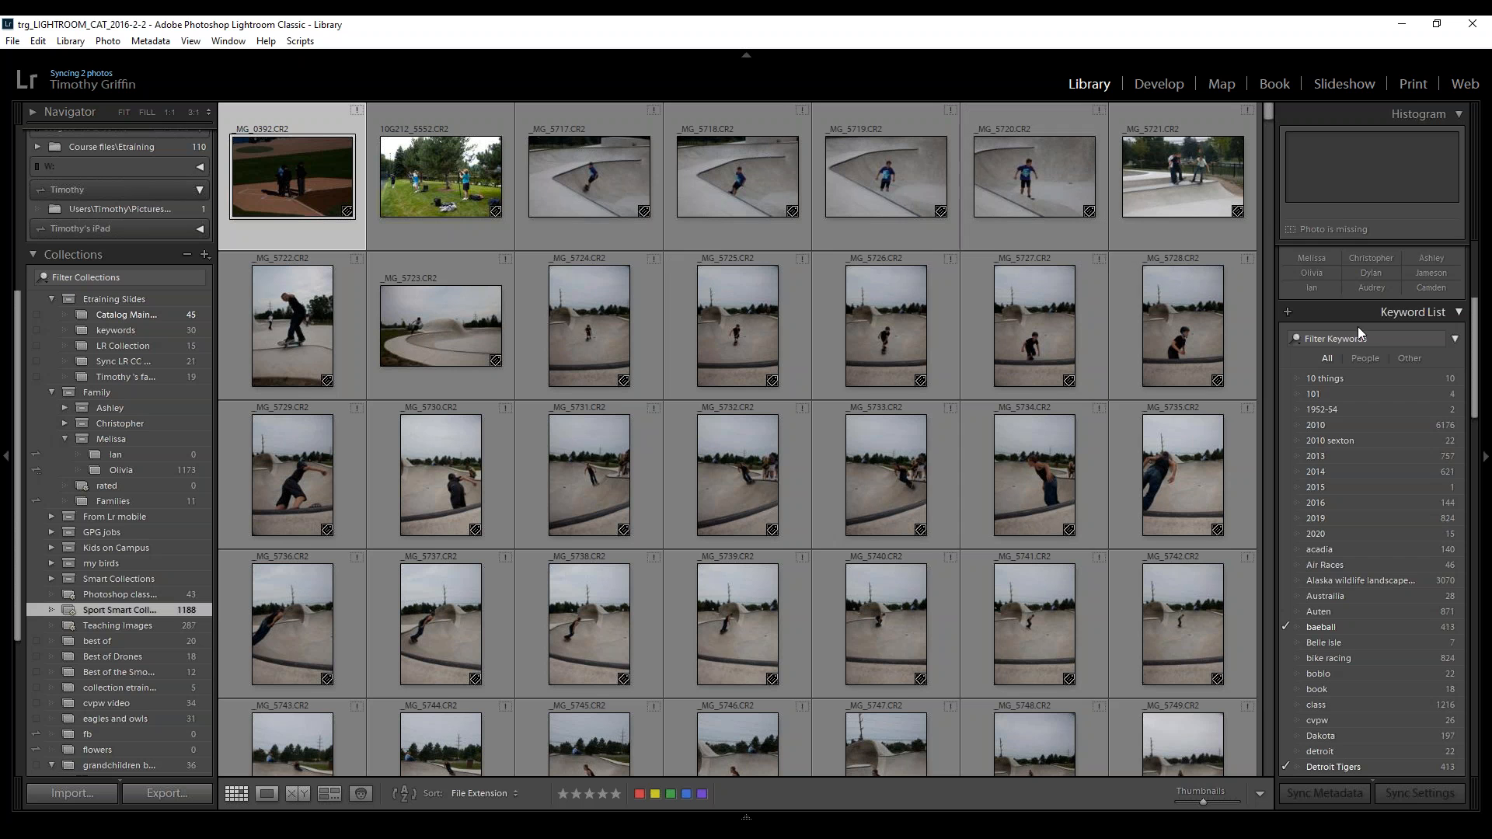
scroll(1478, 290, "up", 5)
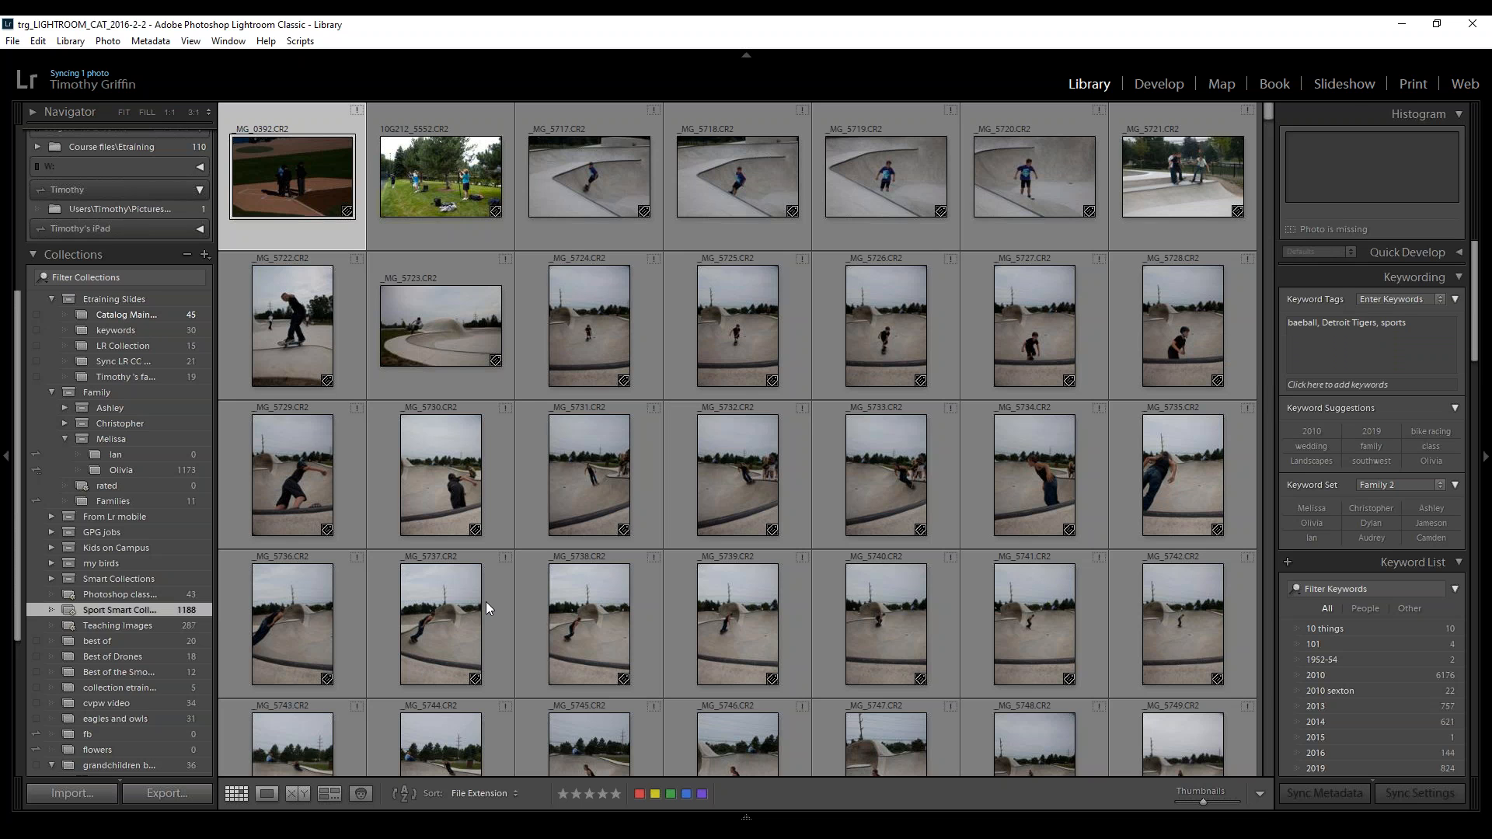
Try entering the keyword "sports" to apply during import of the EOS_DIGITAL photos, and cancel the import
key("ctrl+shift+i")
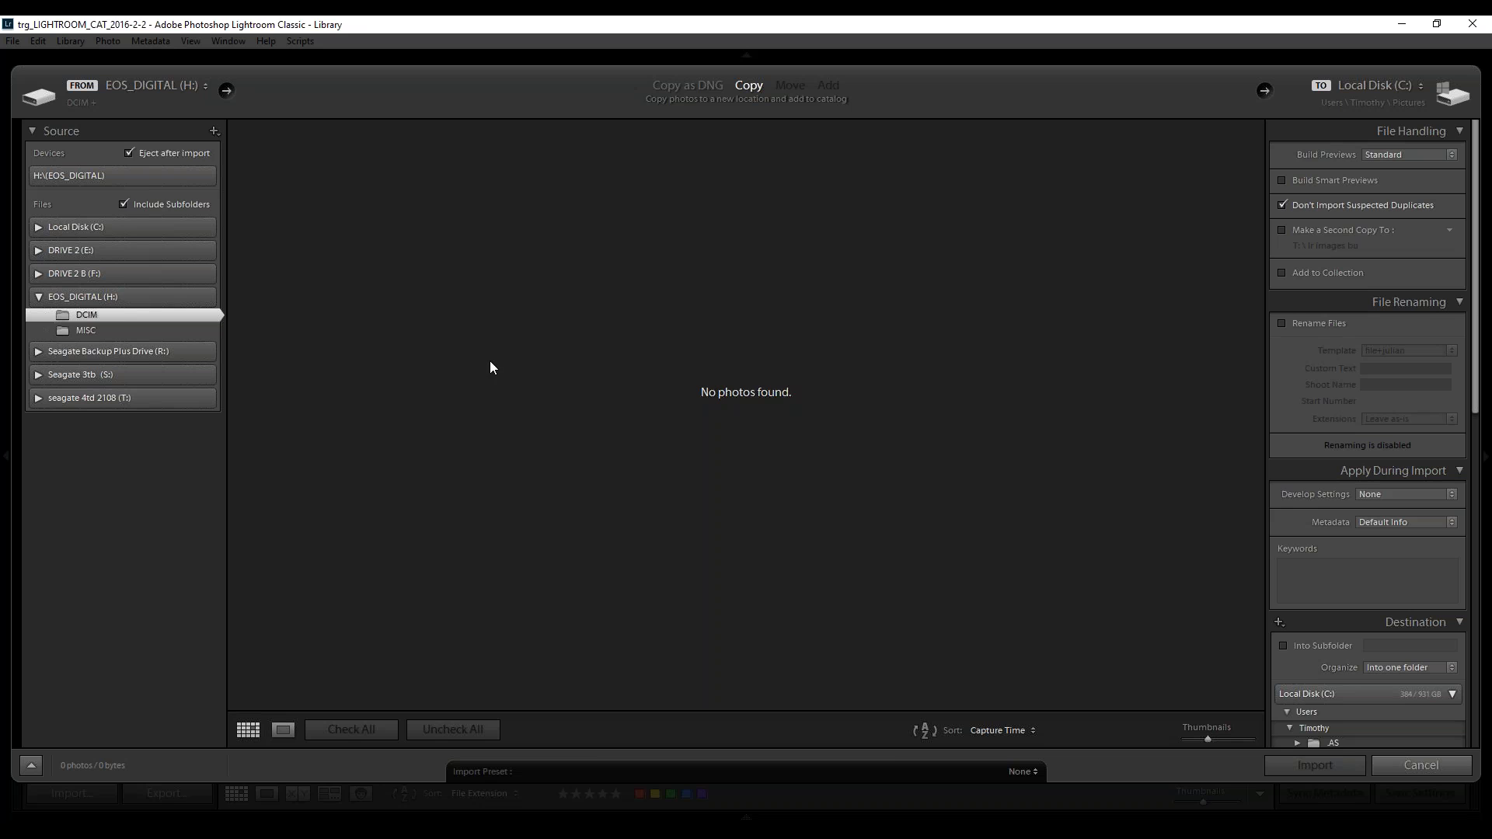
left_click(137, 183)
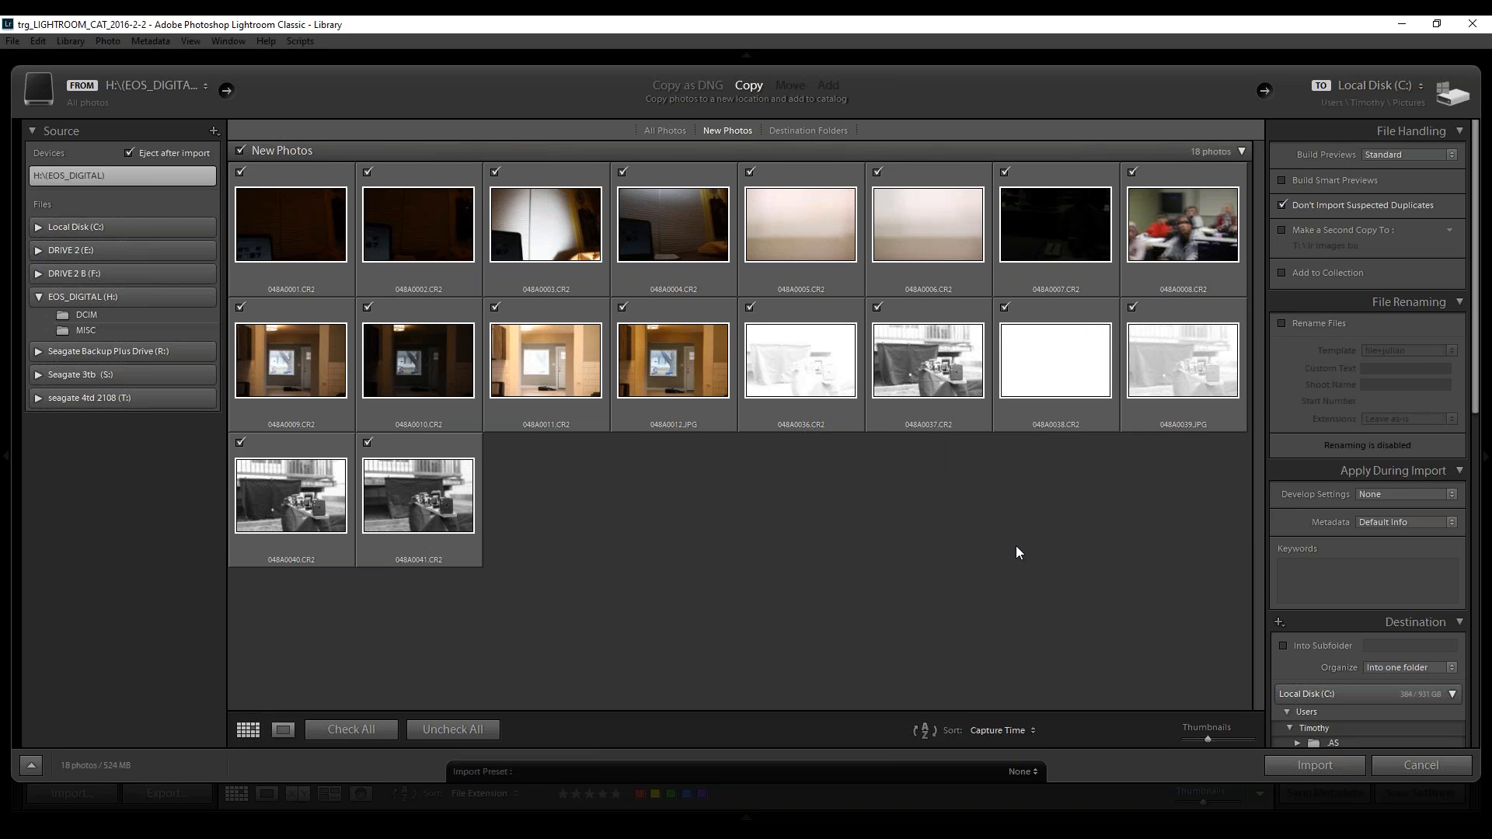
left_click(1298, 568)
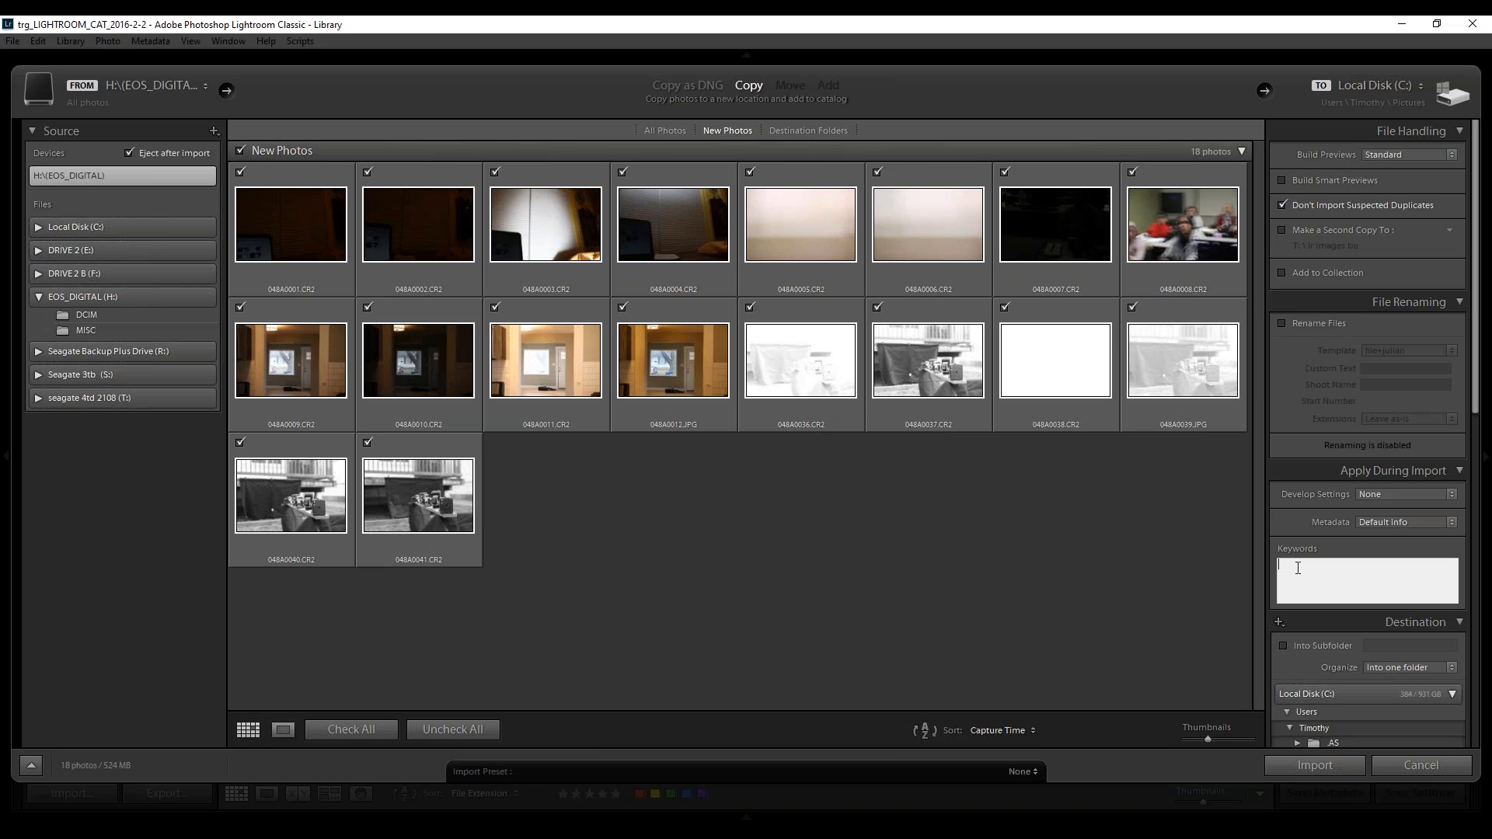
type("sports")
left_click(1400, 771)
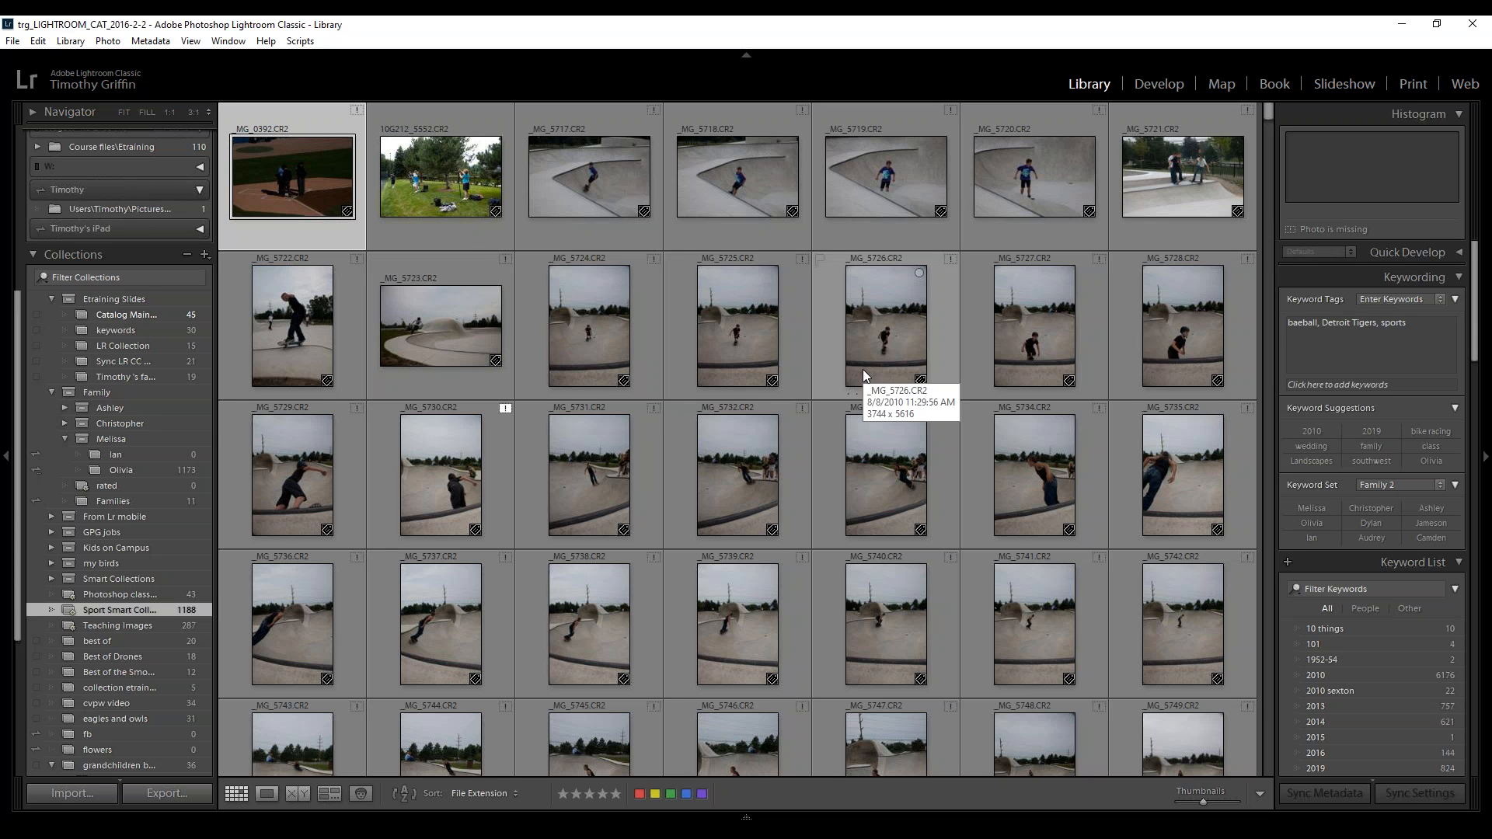
Open the "Using Keywords with Smart Collections" slide from the keywords collection and collapse the Etraining Slides set
left_click(124, 330)
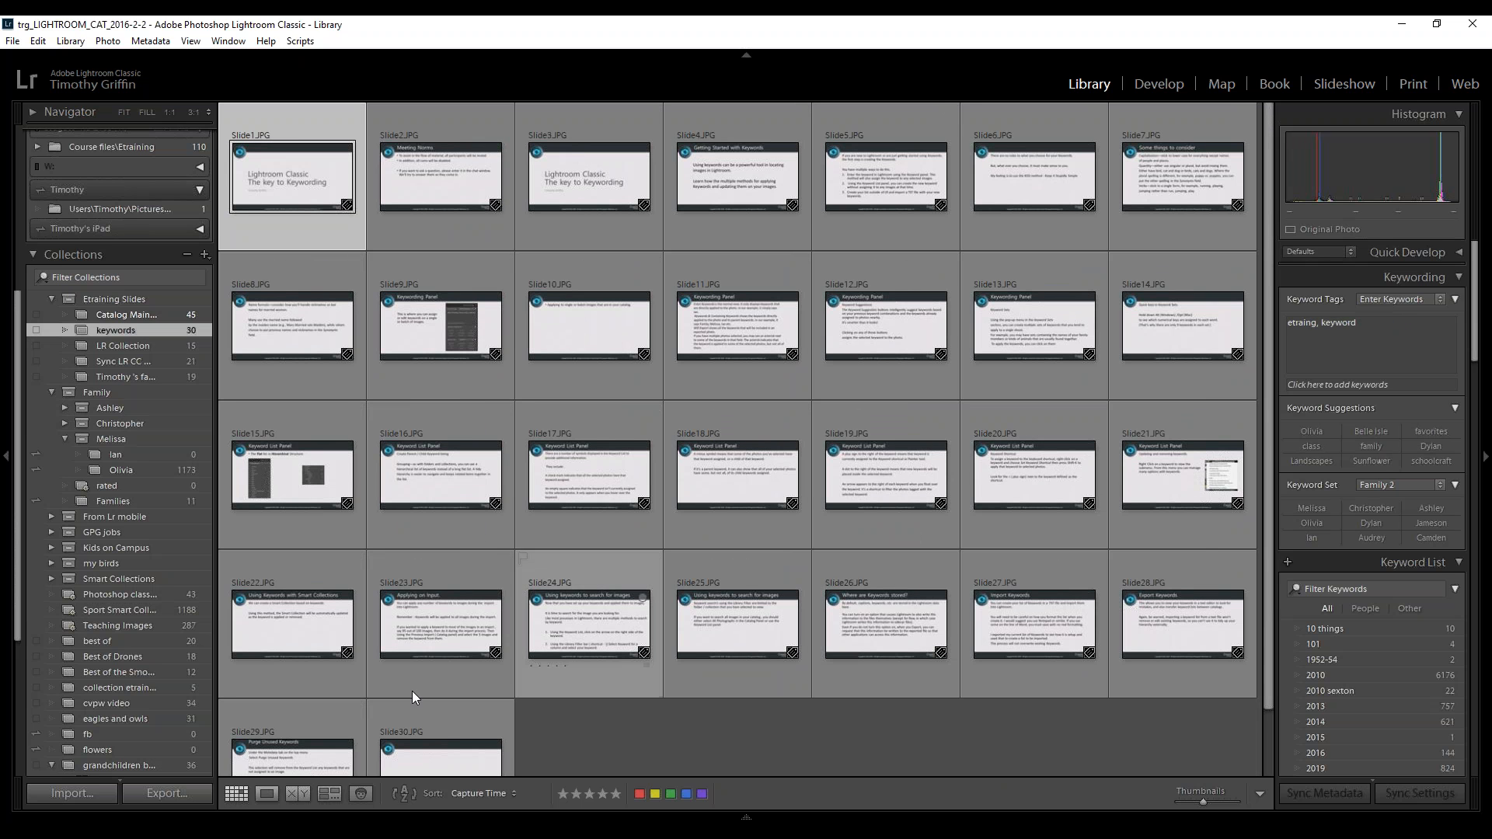
double_click(319, 650)
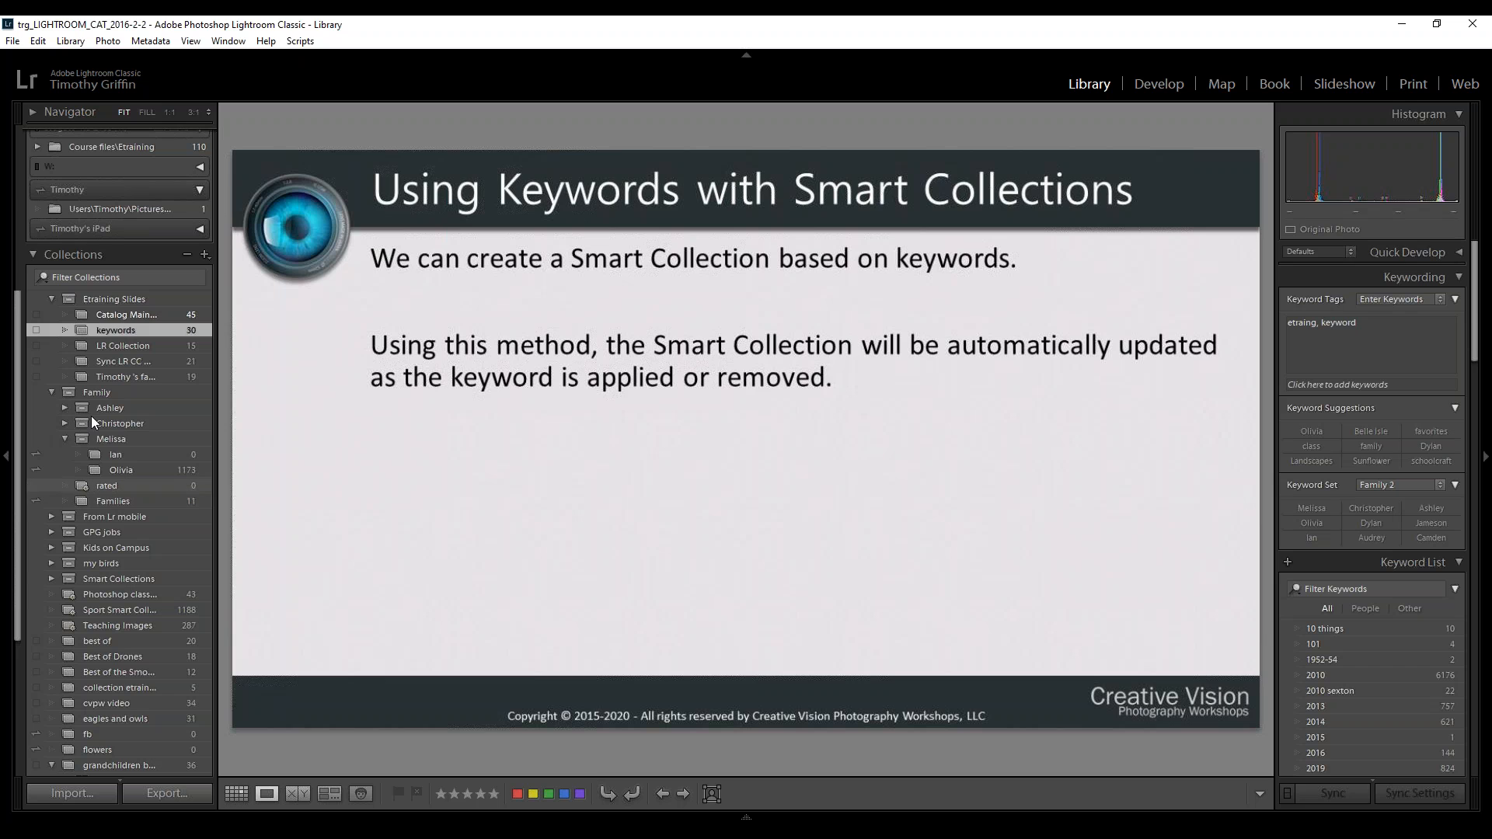
left_click(50, 298)
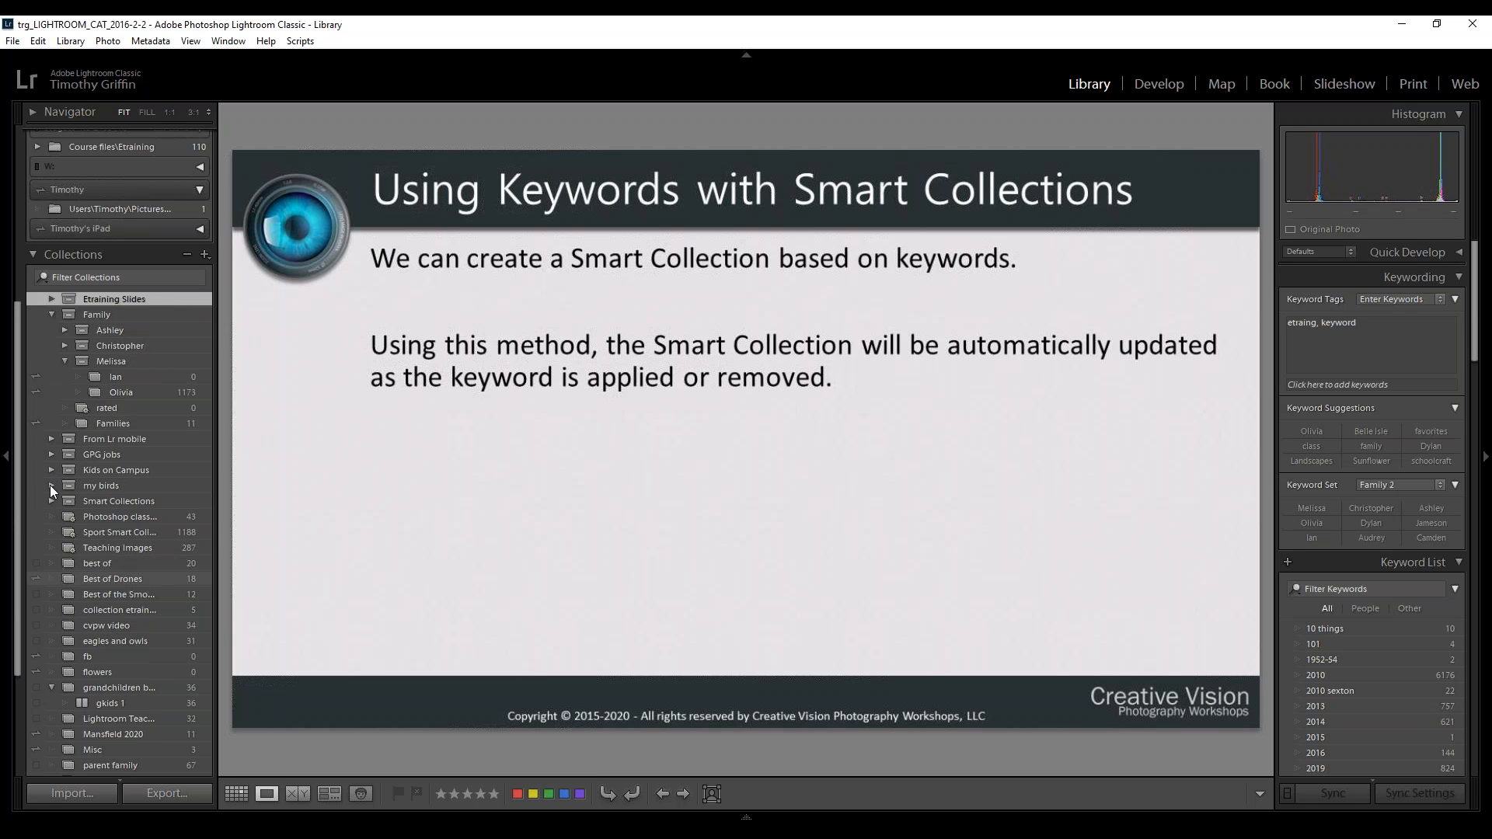
Expand the Smart Collections set and show the photos of the Without Keywords smart collection in the grid
scroll(58, 506, "up", 5)
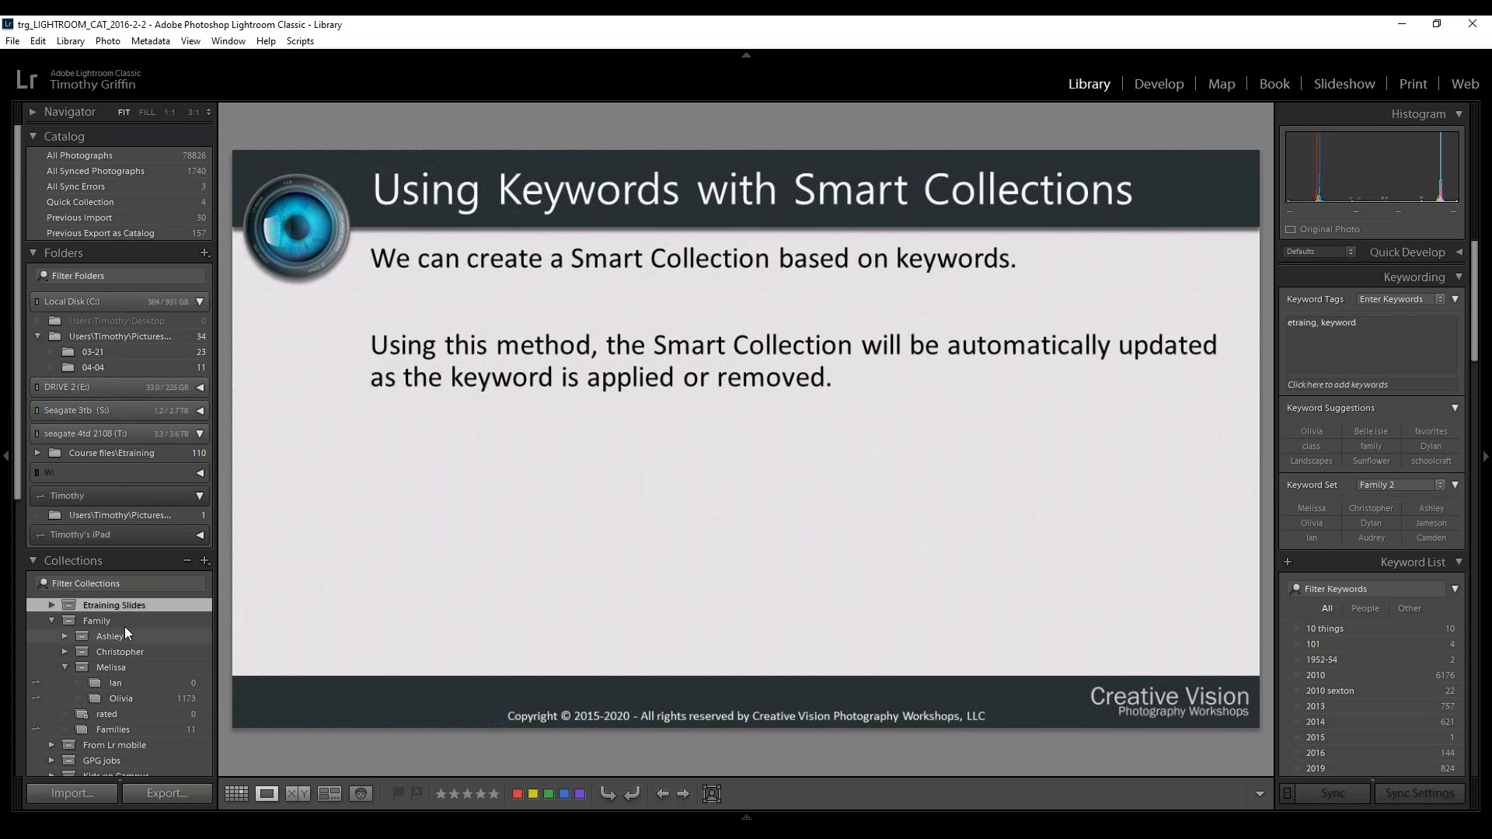
scroll(129, 618, "down", 2)
scroll(129, 618, "down", 2)
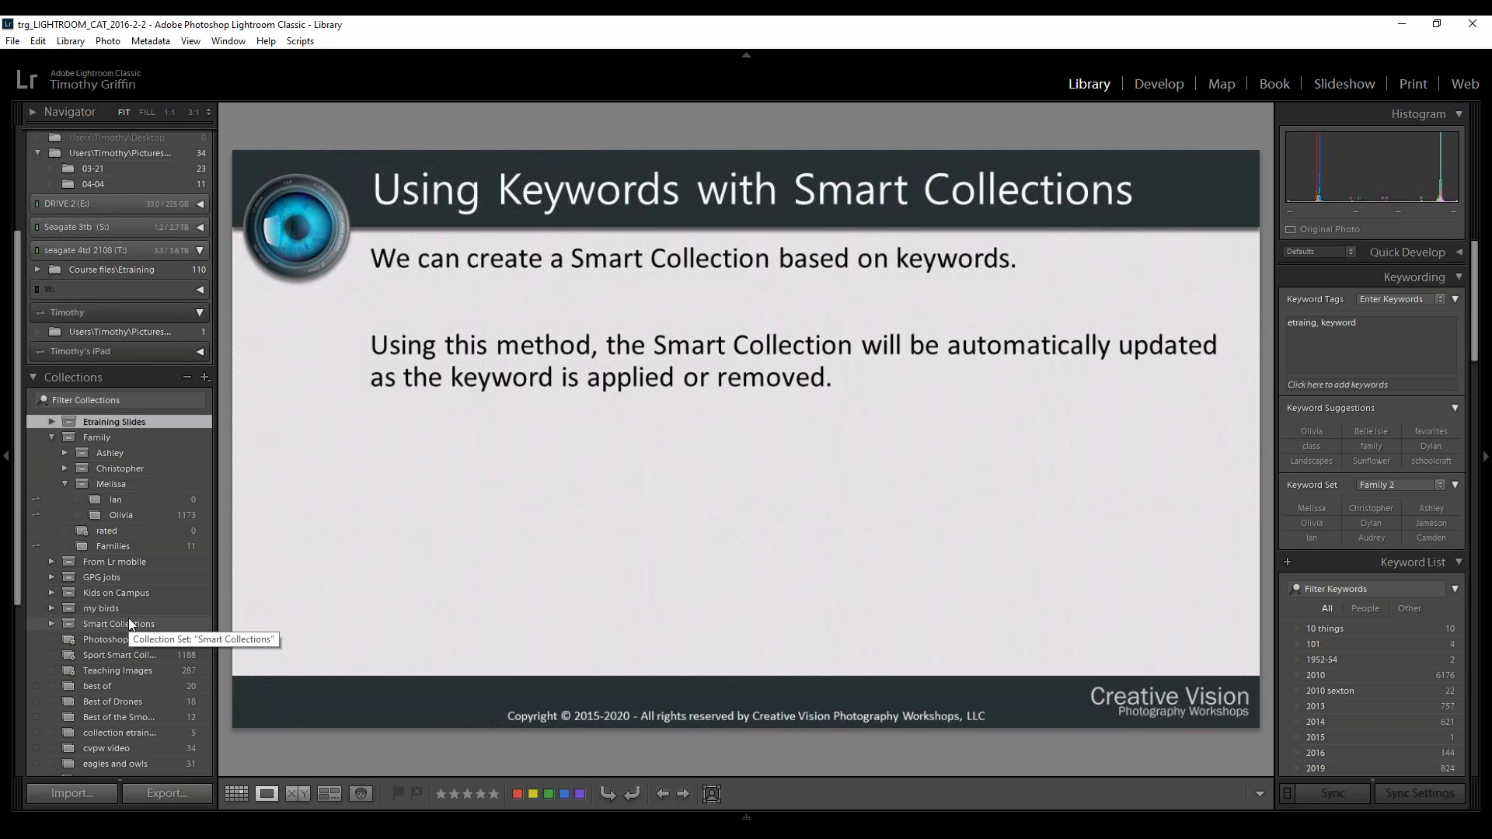
left_click(52, 624)
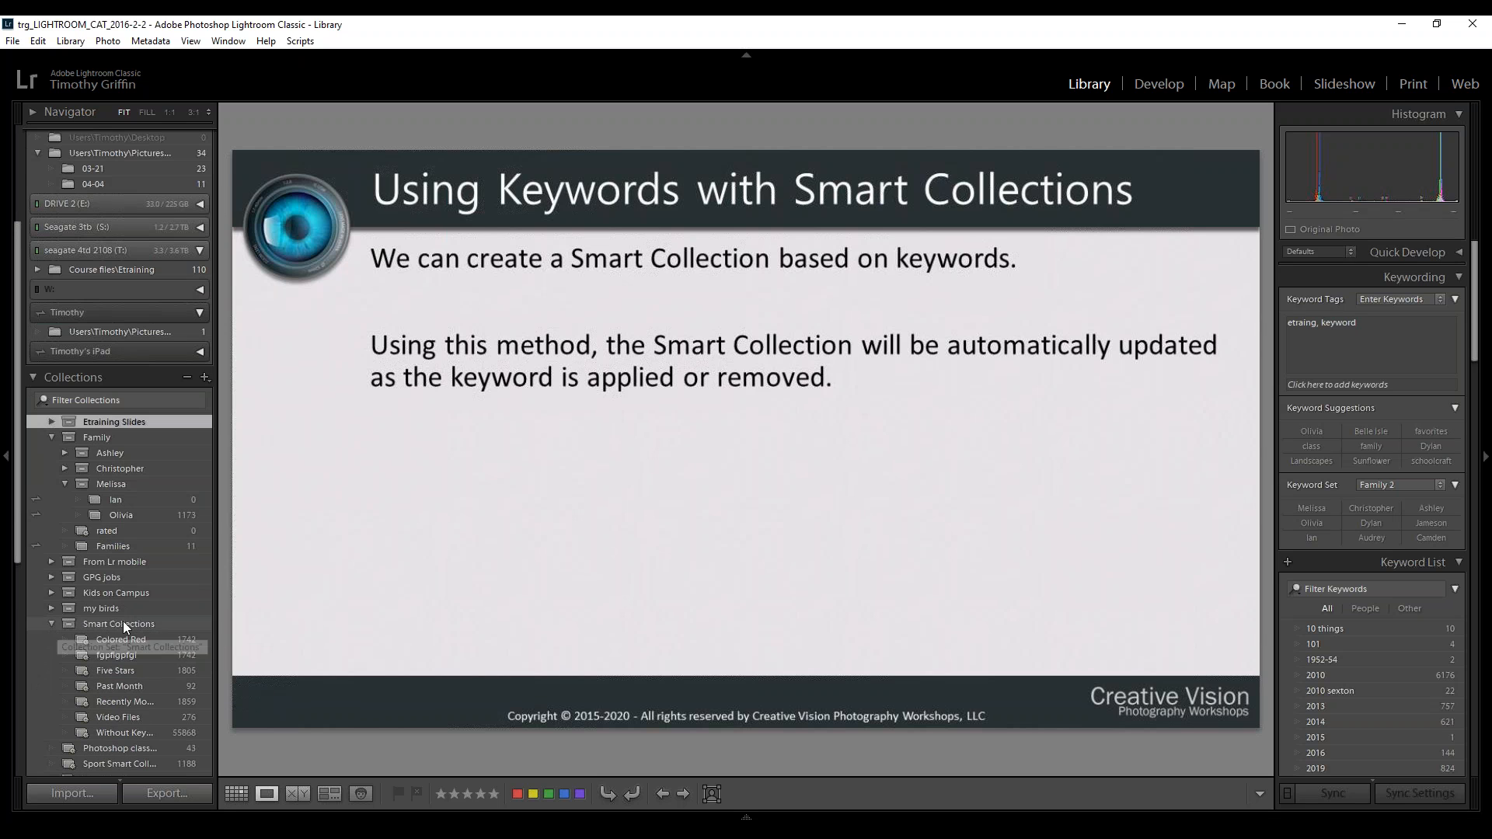
scroll(166, 567, "down", 2)
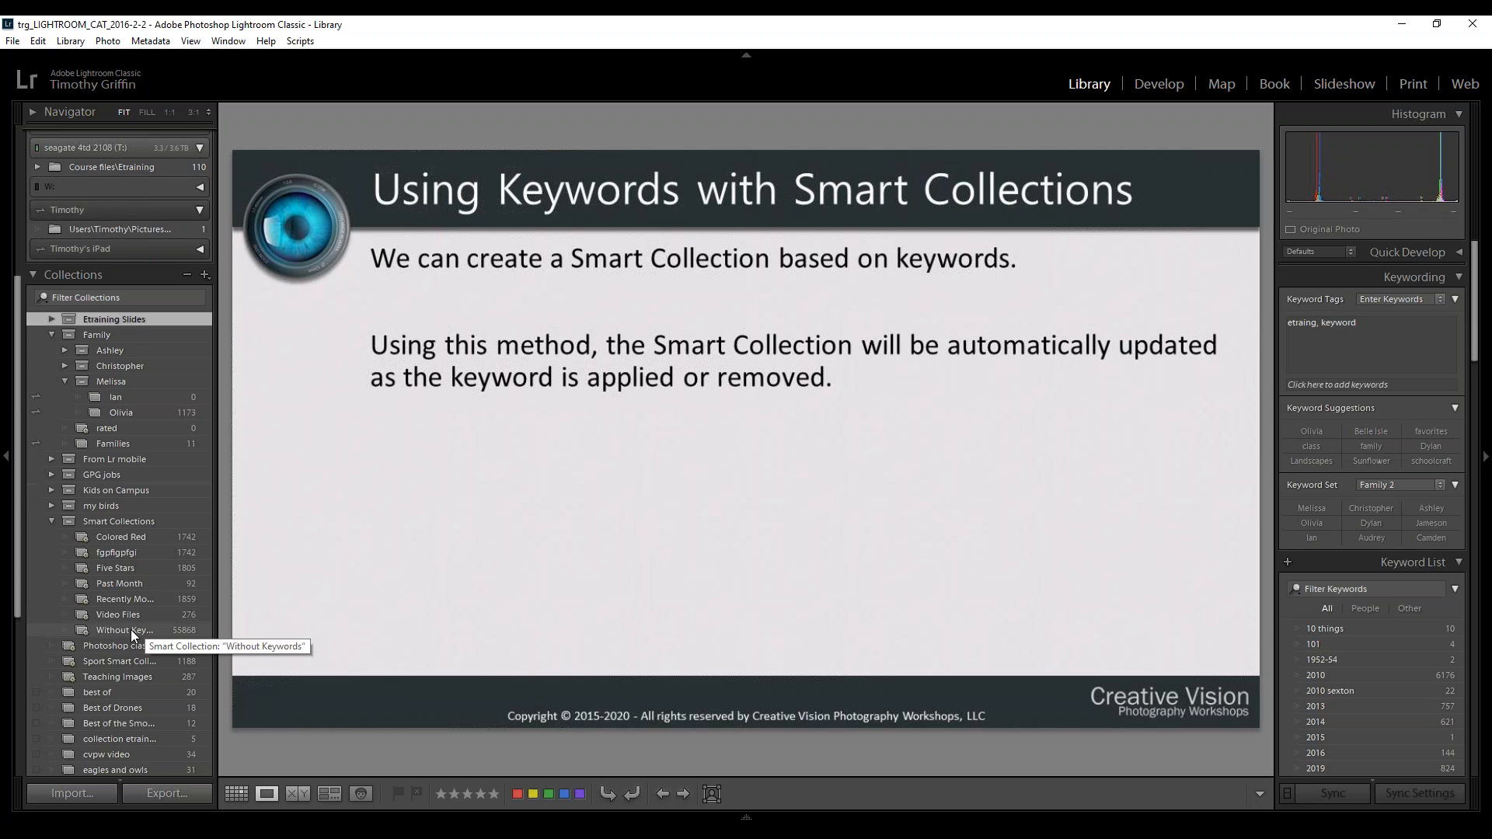
left_click(131, 630)
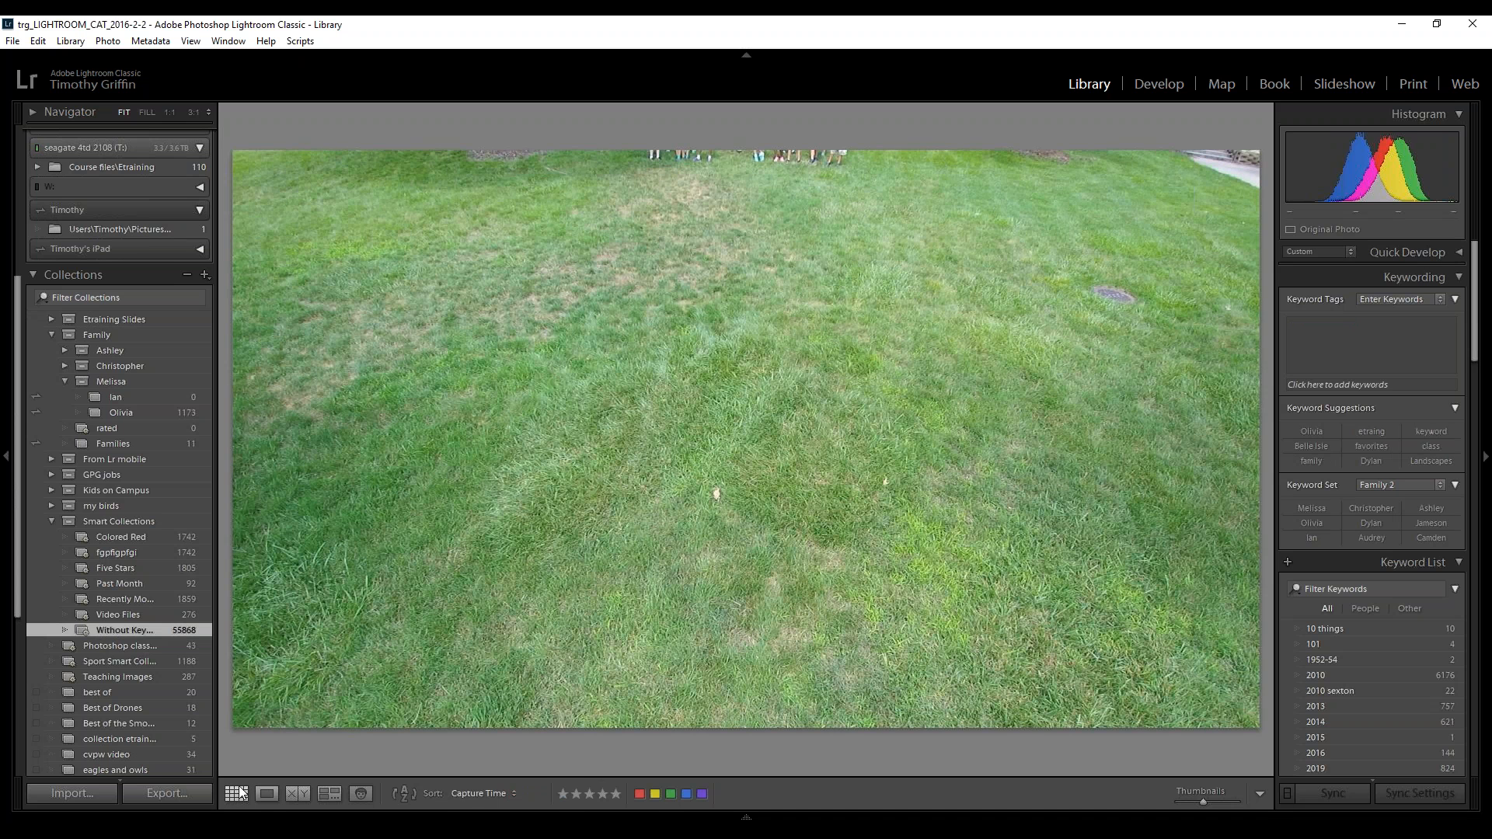
key("g")
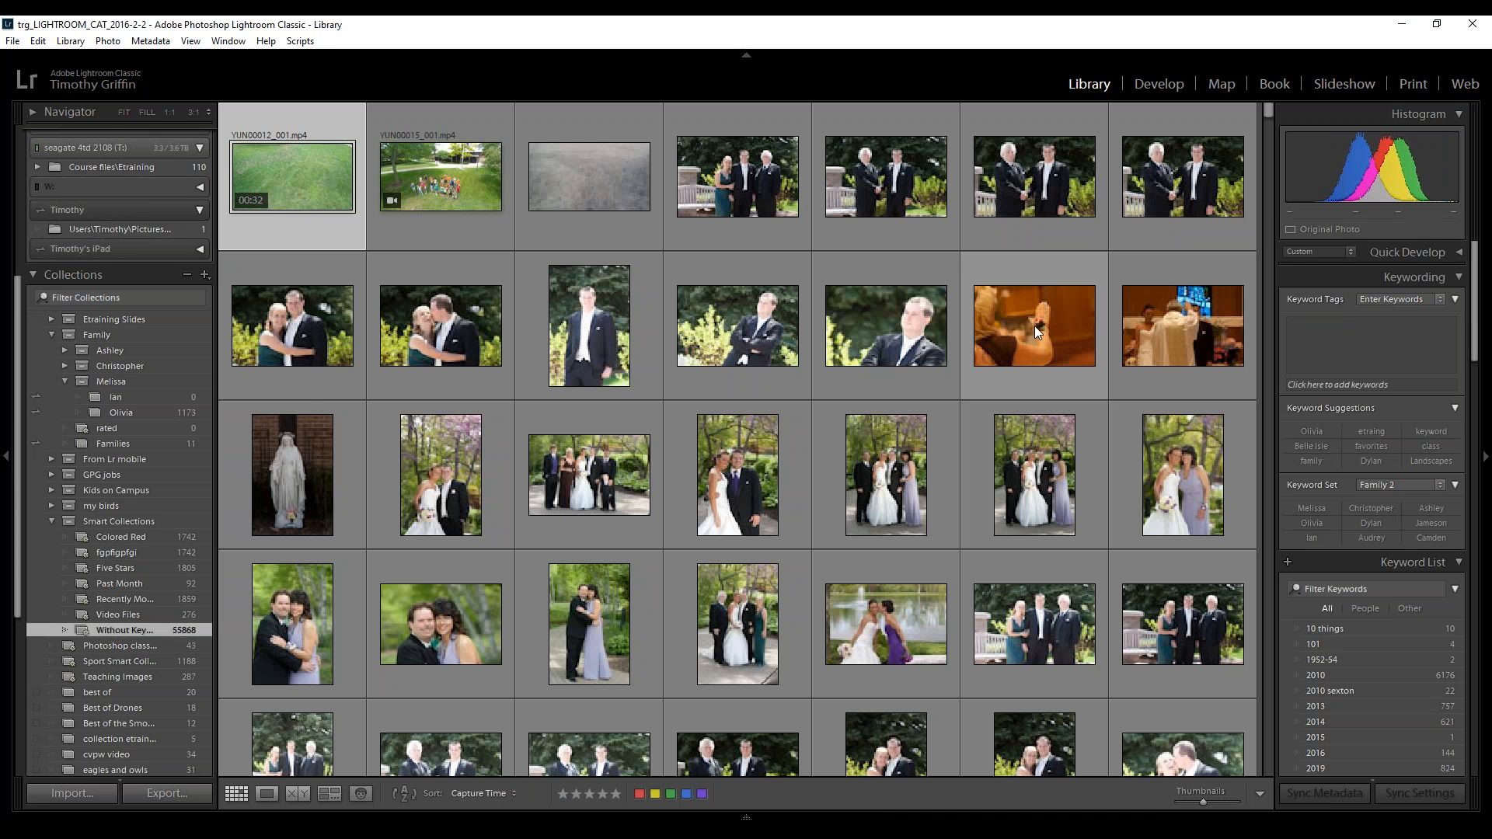
Select the wedding photos from KO9W0560.CR2 through KO9W0701.CR2 and assign them a family member's keyword from the Family 2 keyword set
left_click(735, 163)
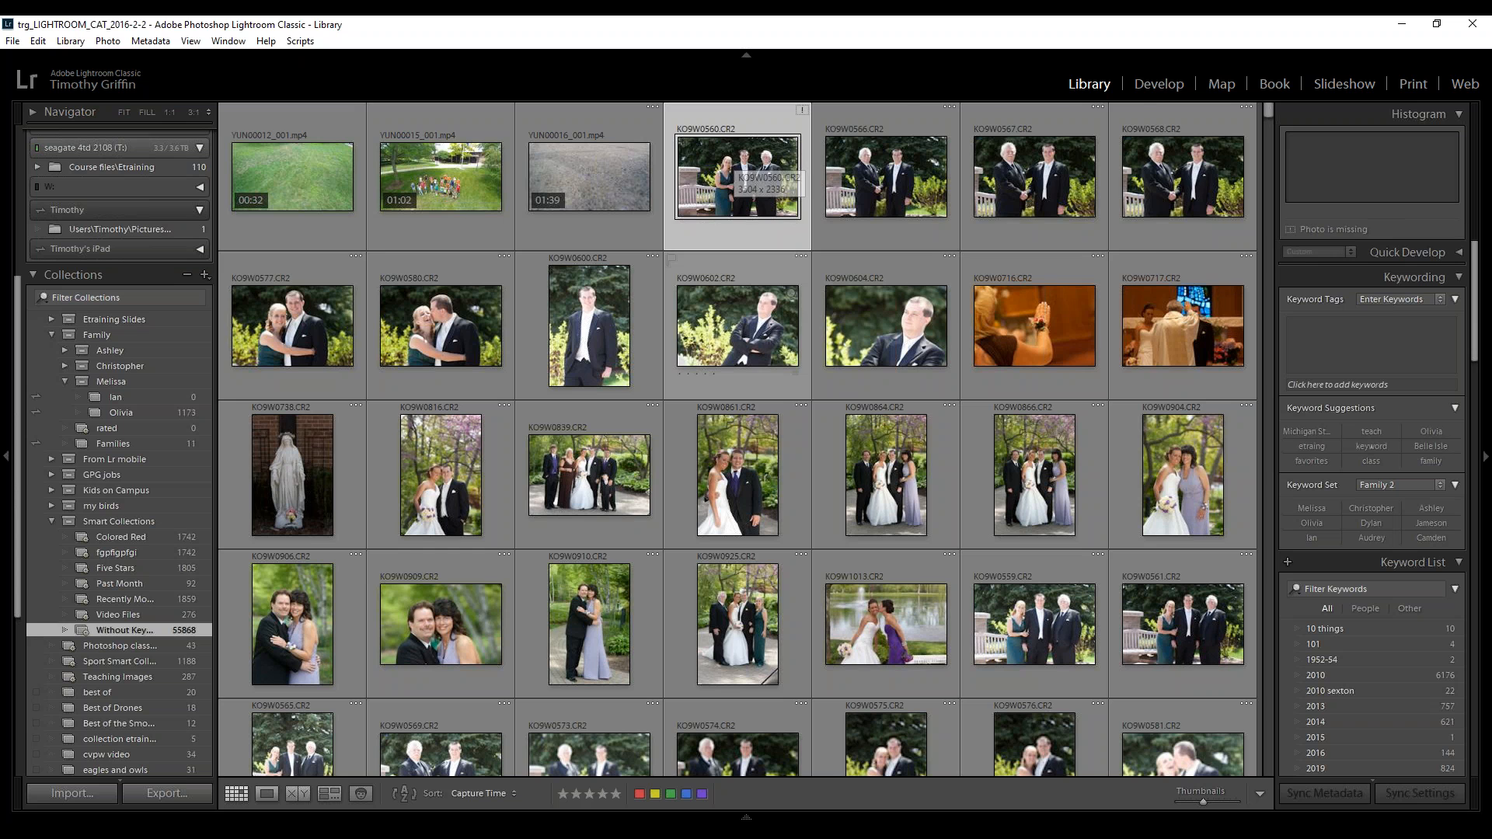
scroll(1130, 577, "down", 5)
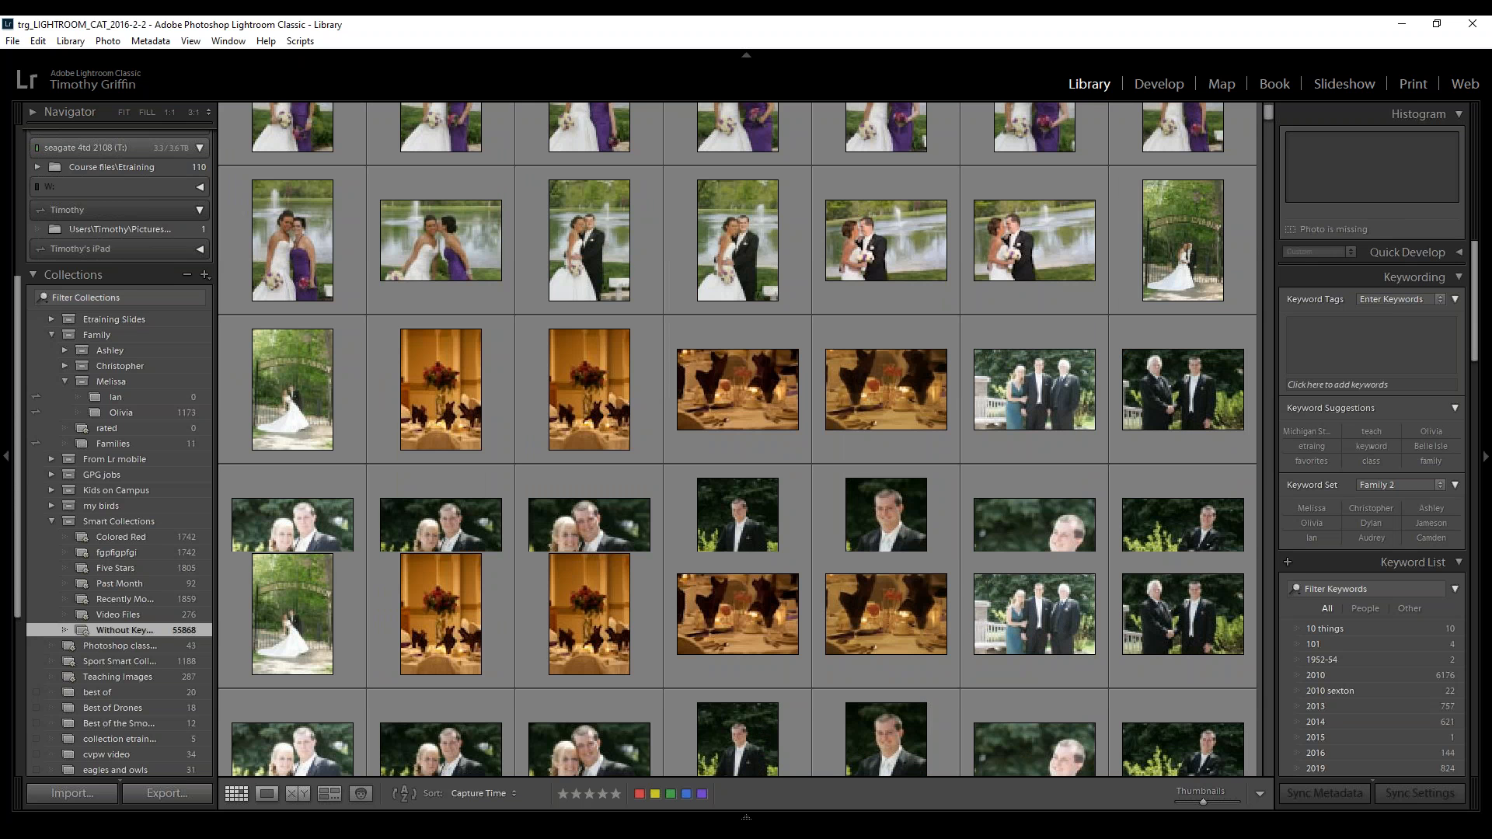
scroll(1131, 576, "down", 5)
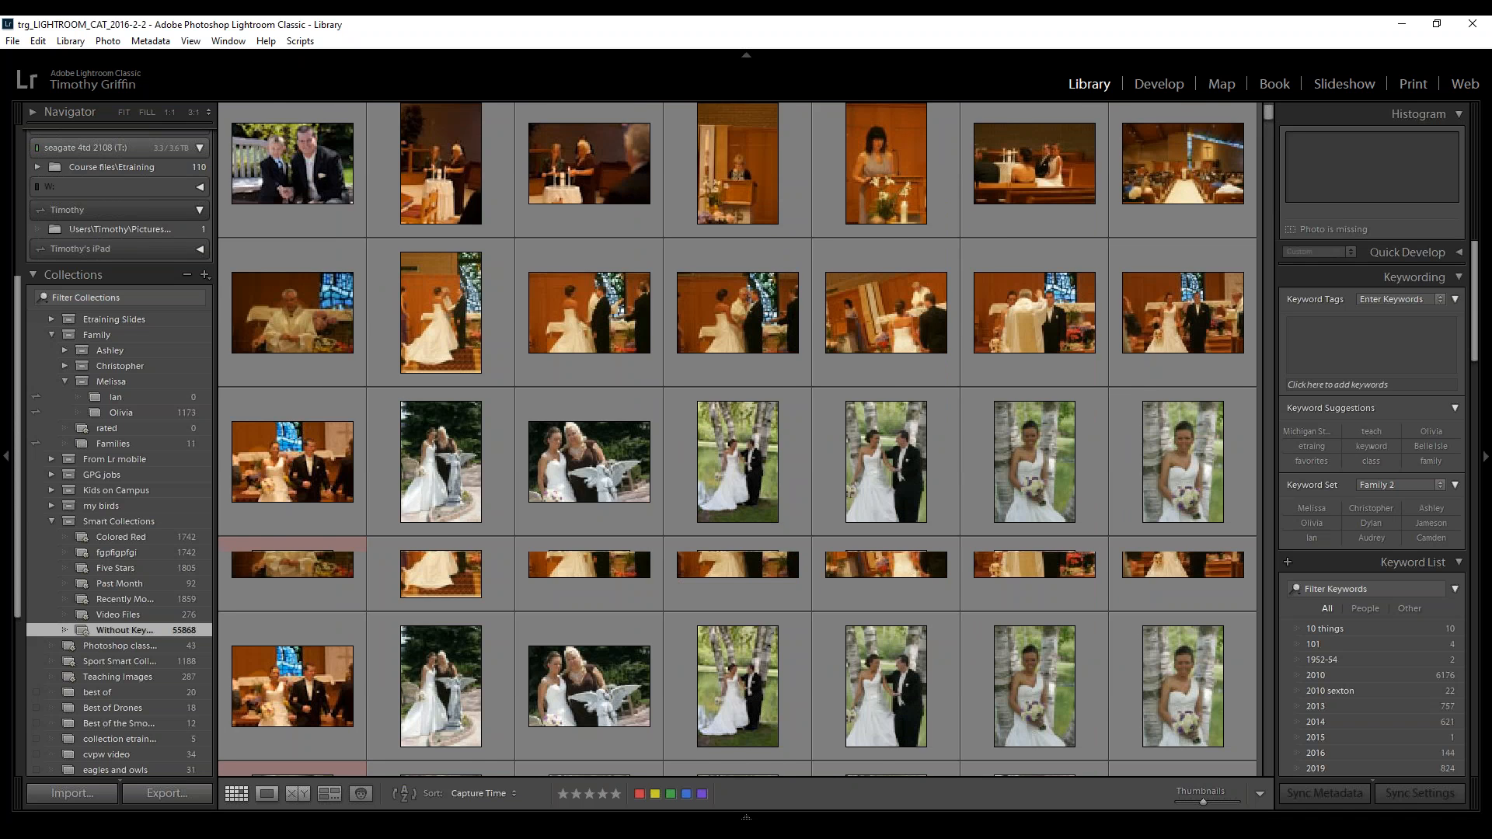
scroll(1104, 559, "down", 5)
scroll(1104, 559, "down", 5)
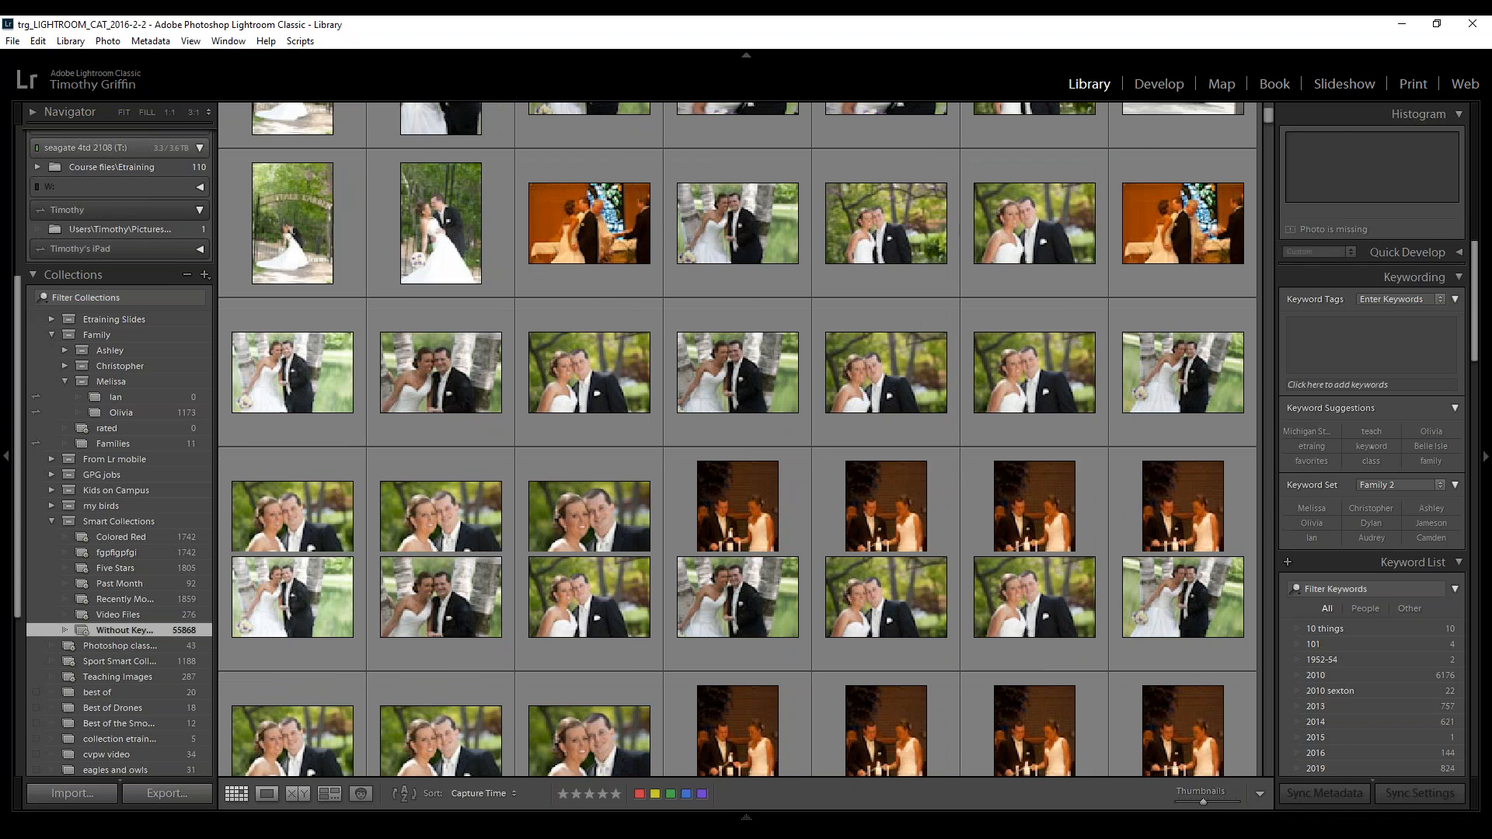
scroll(1092, 563, "down", 5)
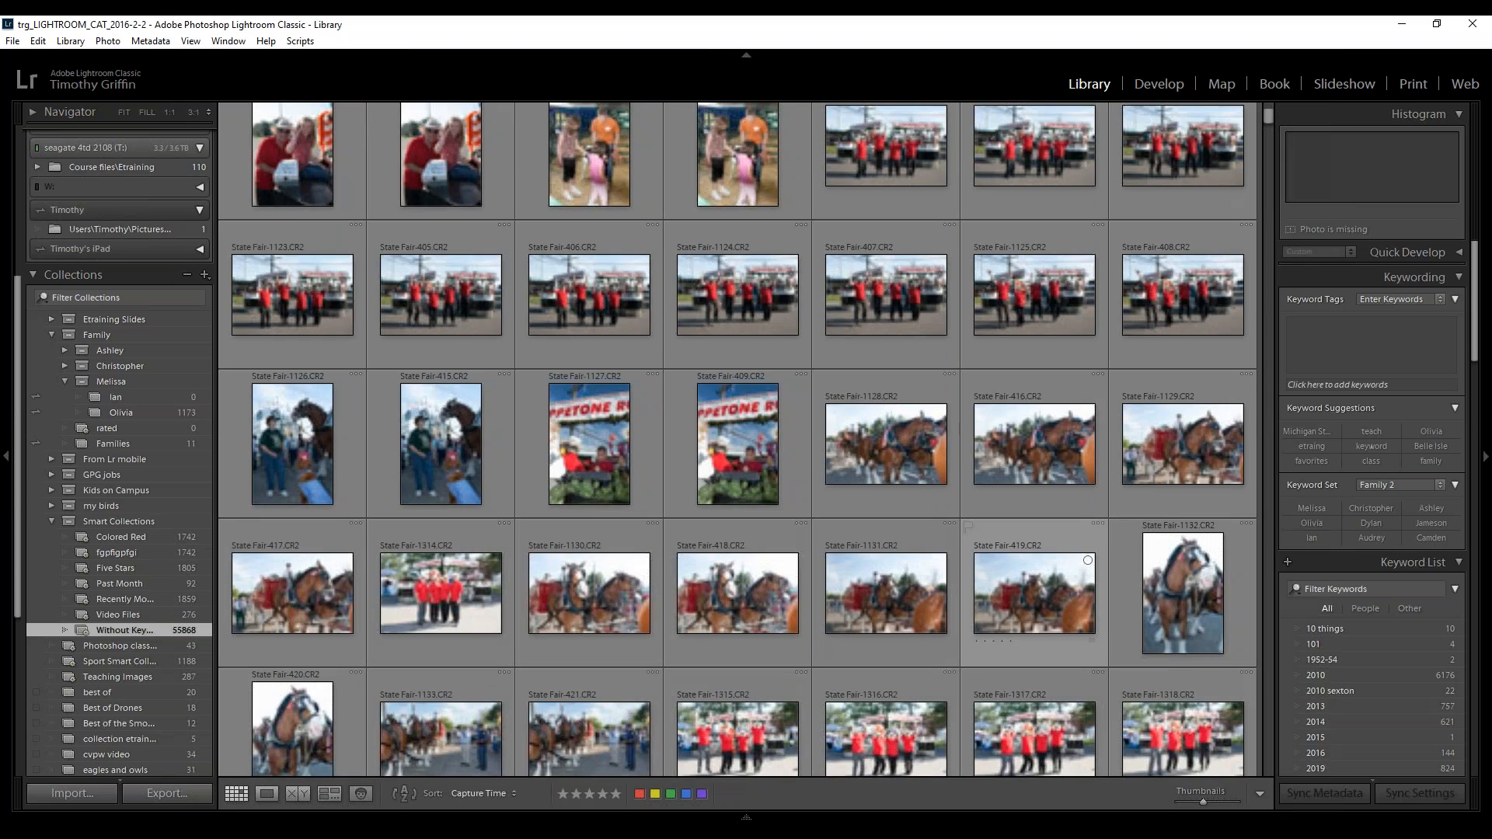
scroll(1147, 298, "up", 5)
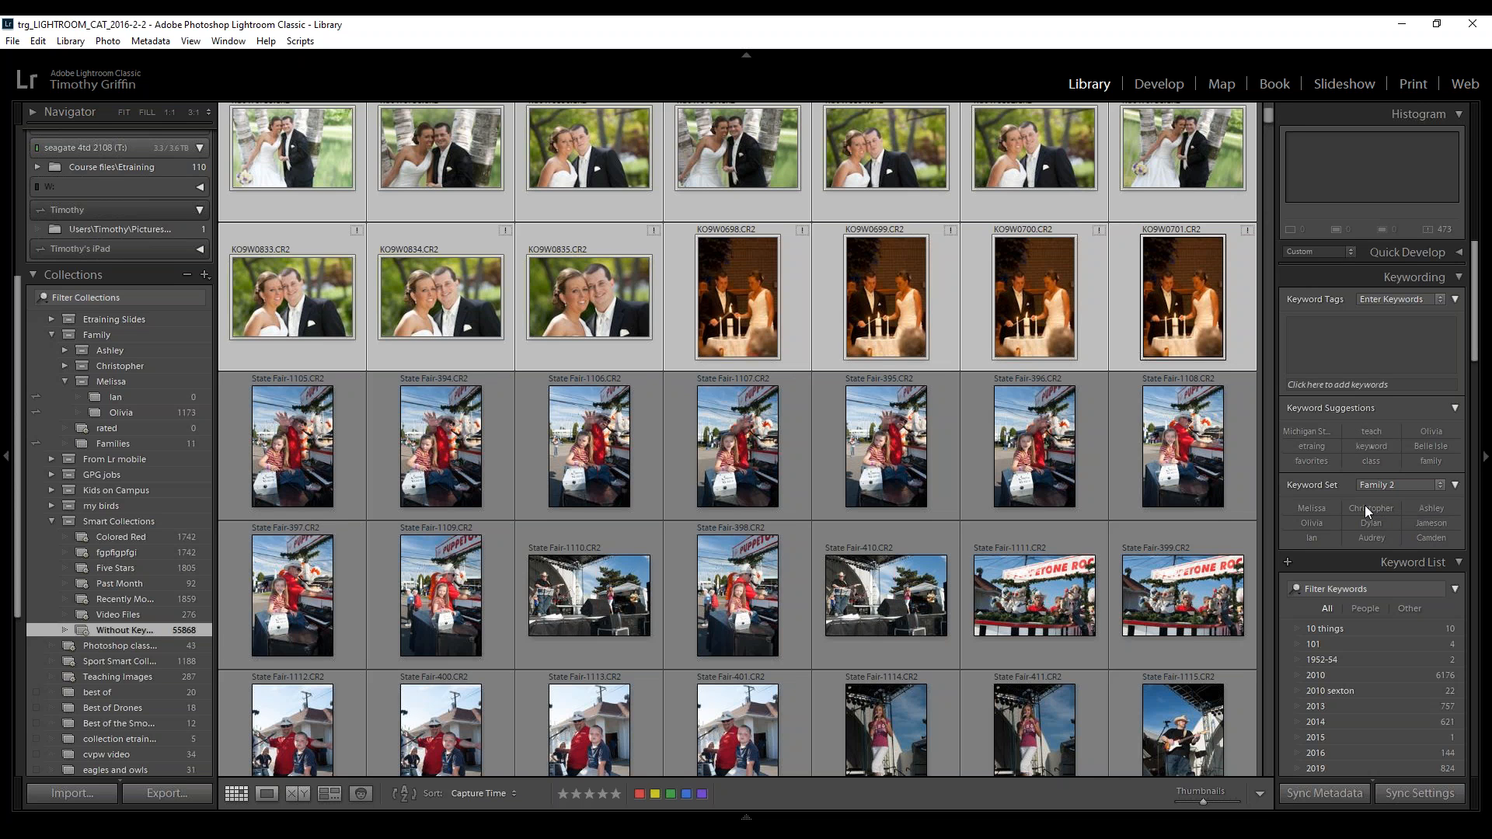
left_click(1365, 508)
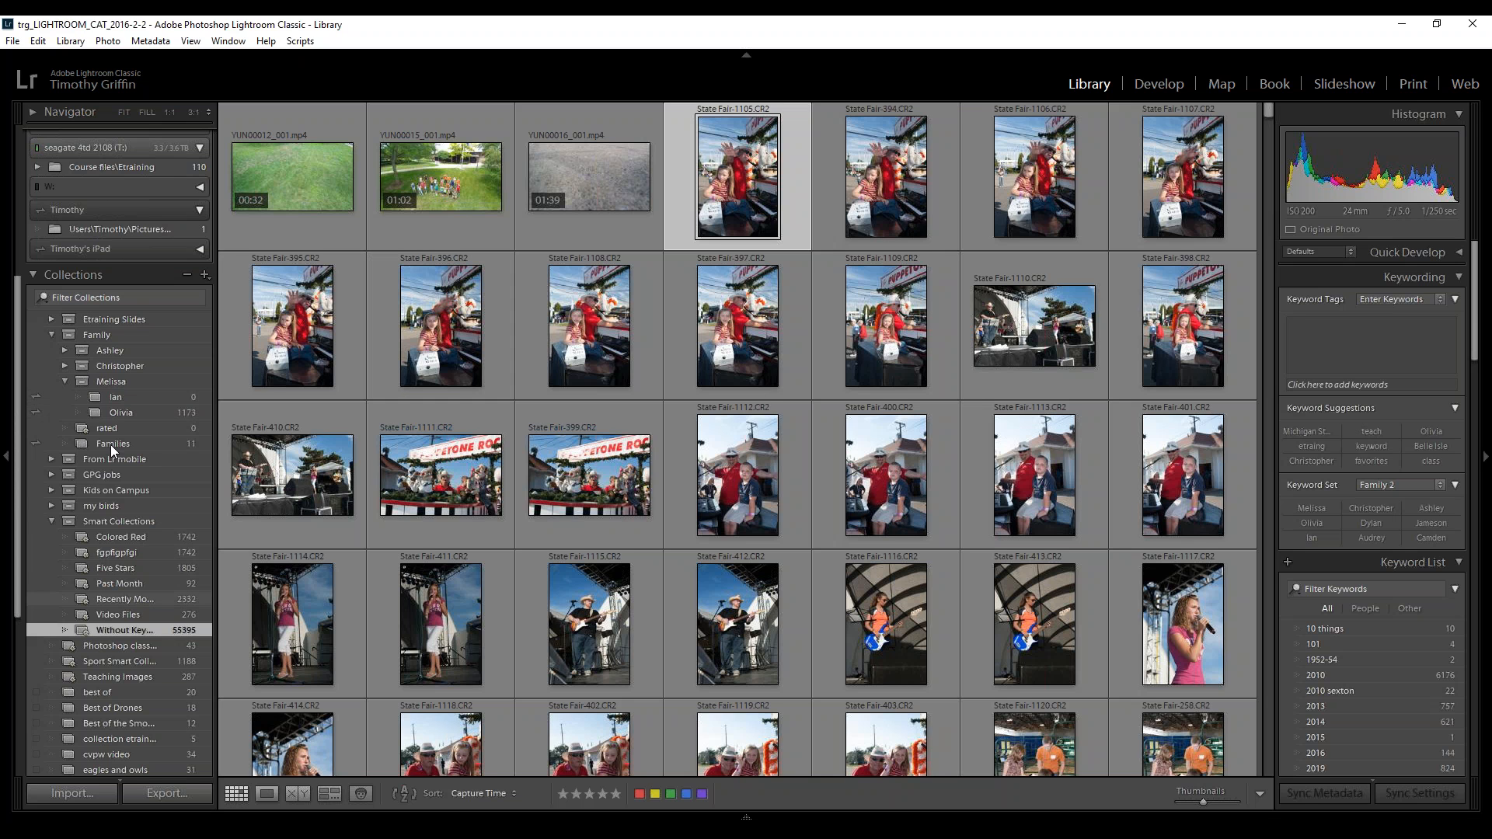
Expand the Etraining Slides set and open the "Using keywords to search for images" slide from the keywords collection
scroll(105, 458, "up", 7)
scroll(100, 471, "down", 5)
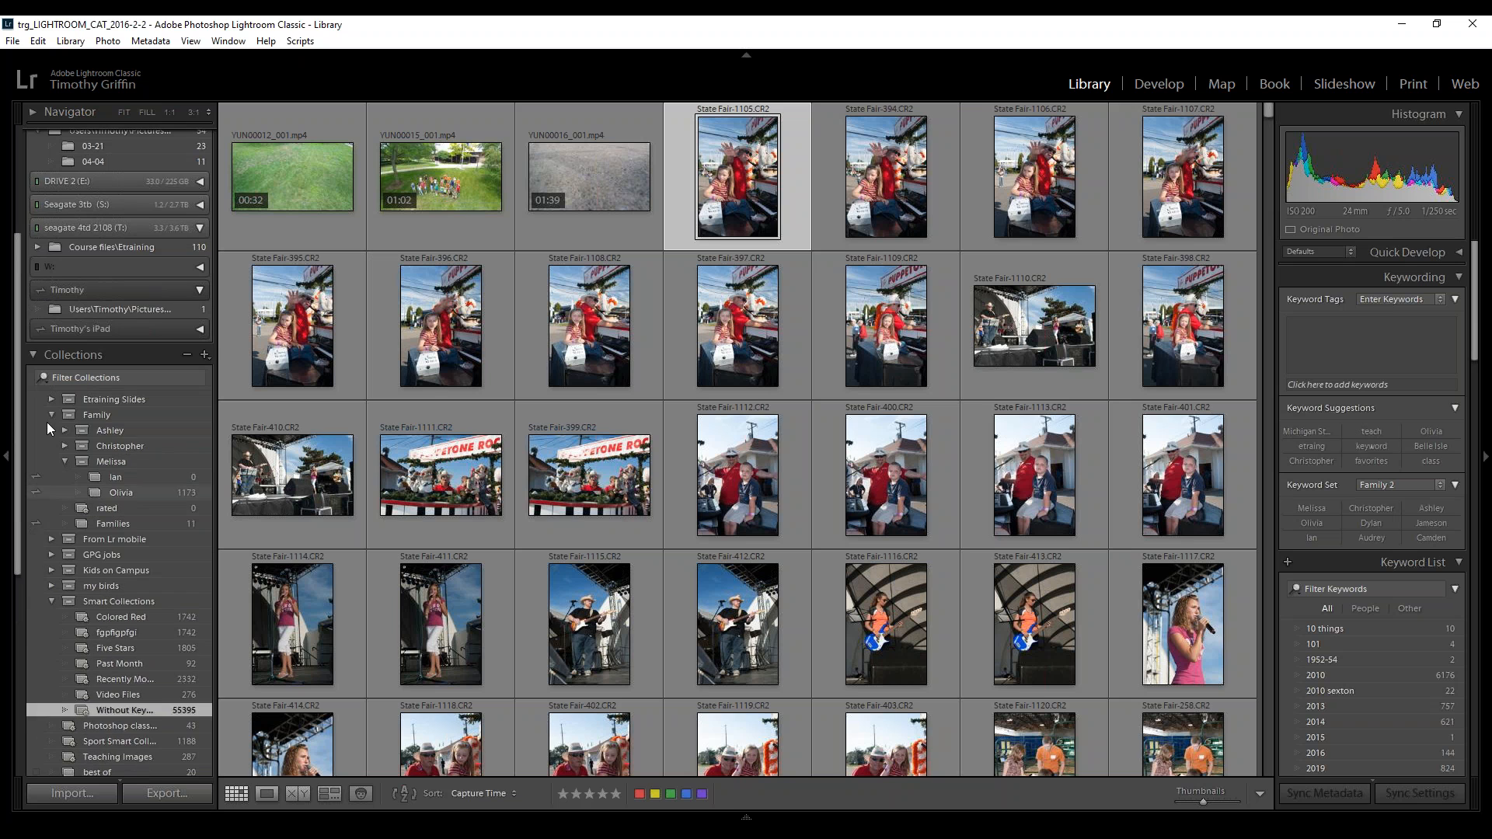
left_click(51, 398)
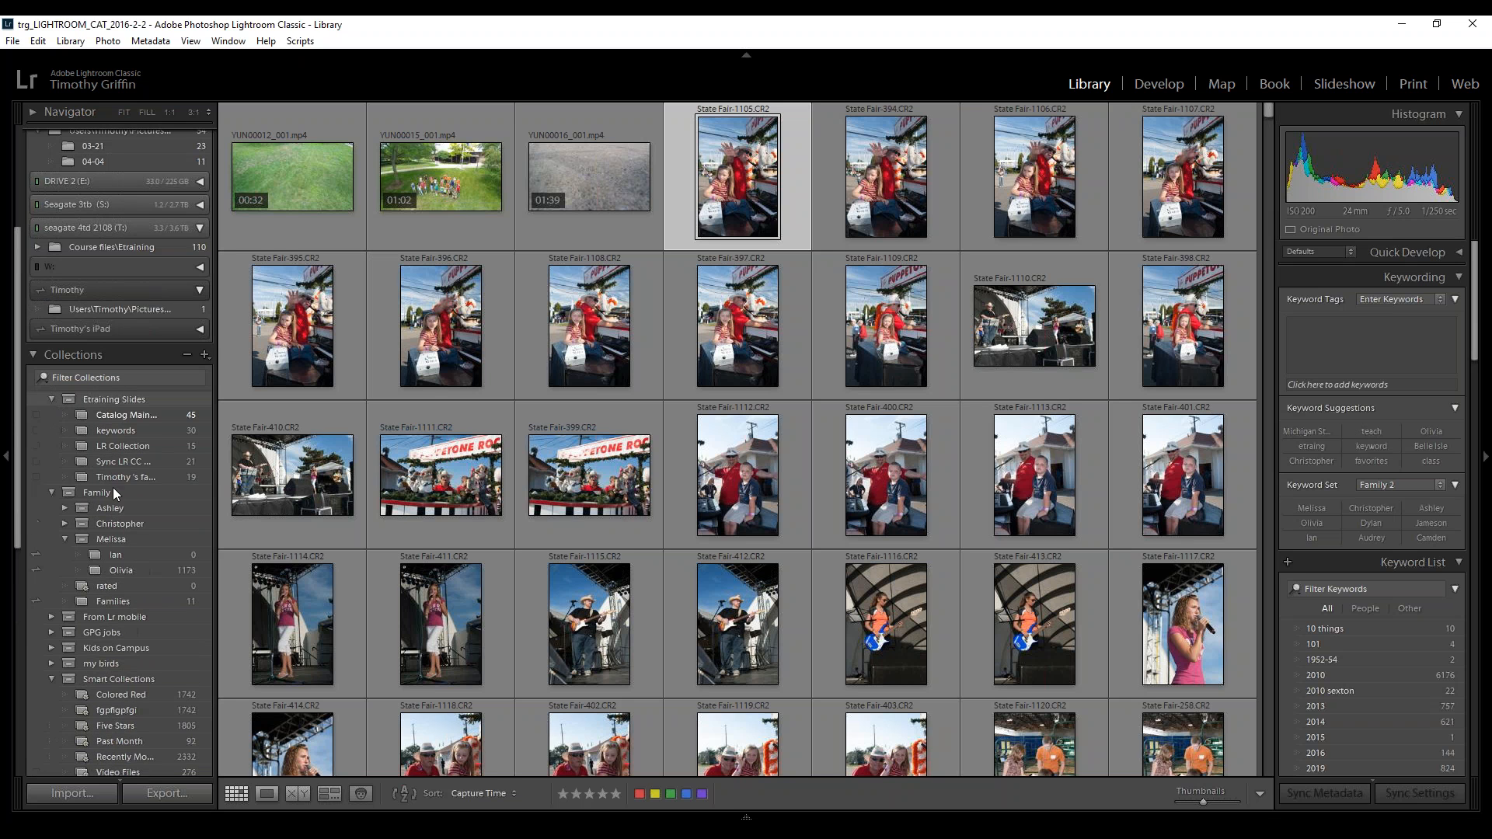
left_click(121, 437)
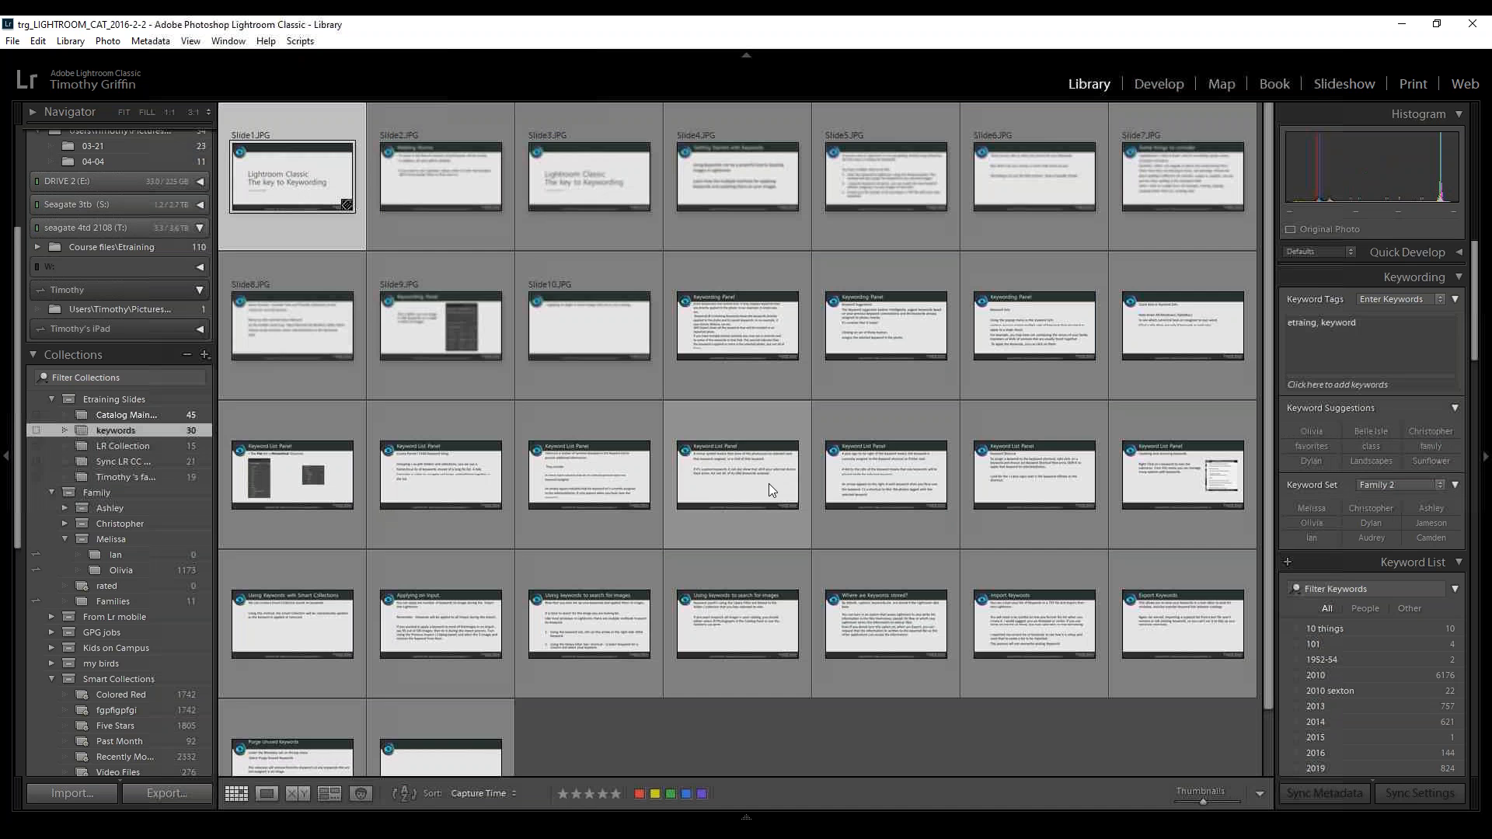
double_click(623, 632)
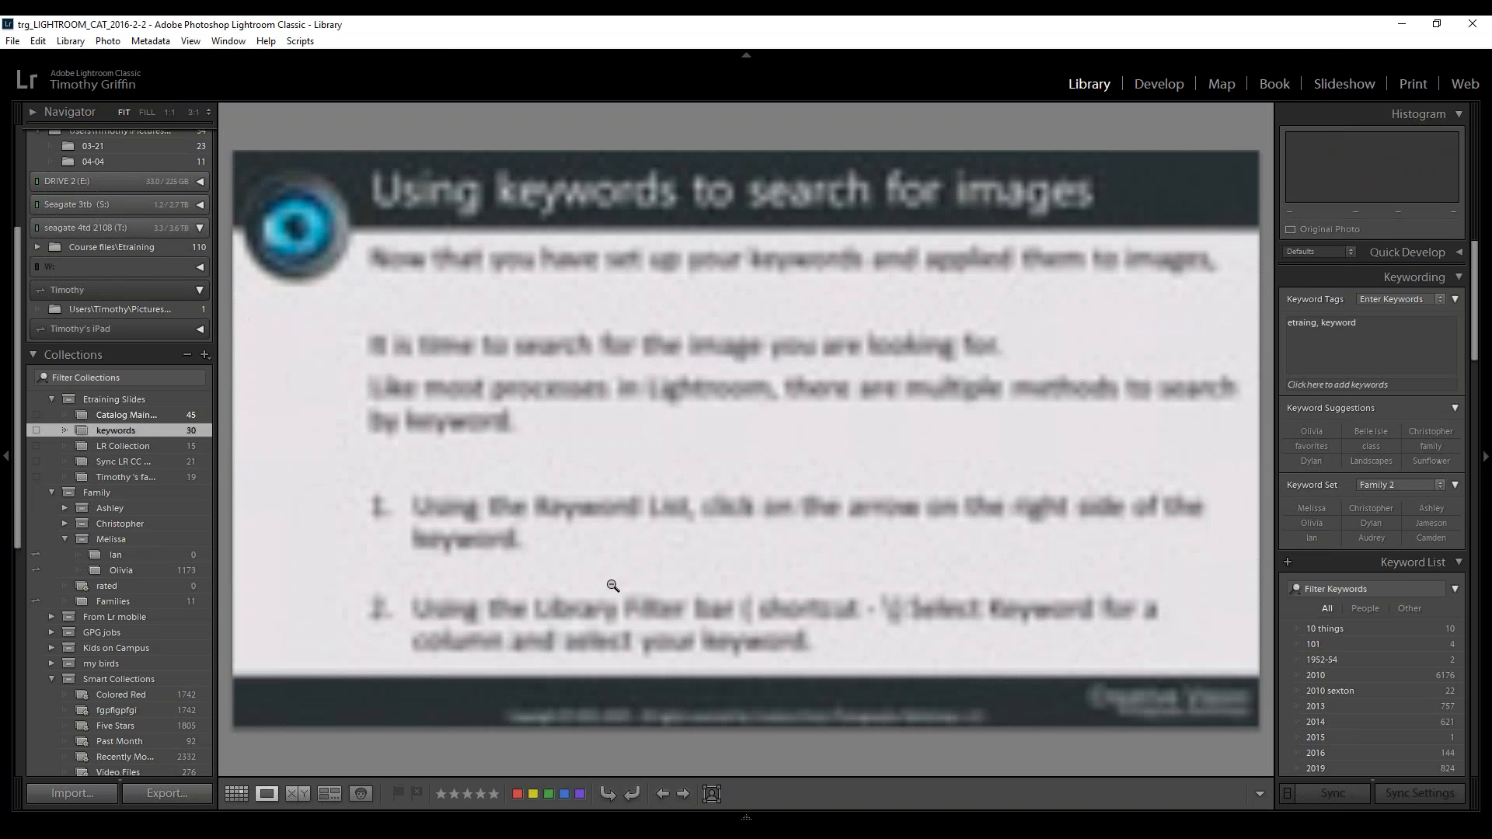
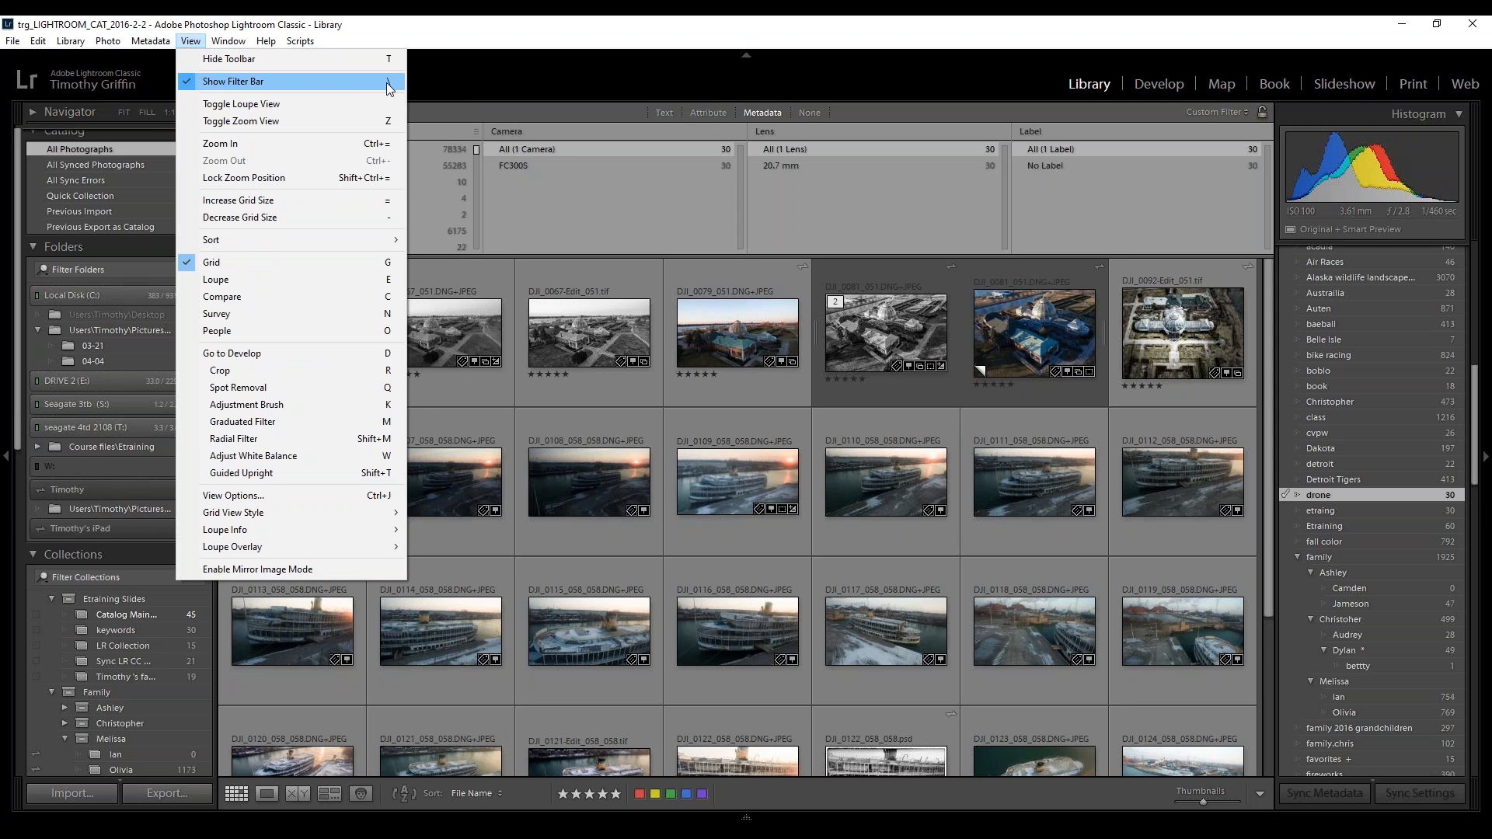
Change the Camera column of the Library Filter bar to Keyword
left_click(434, 150)
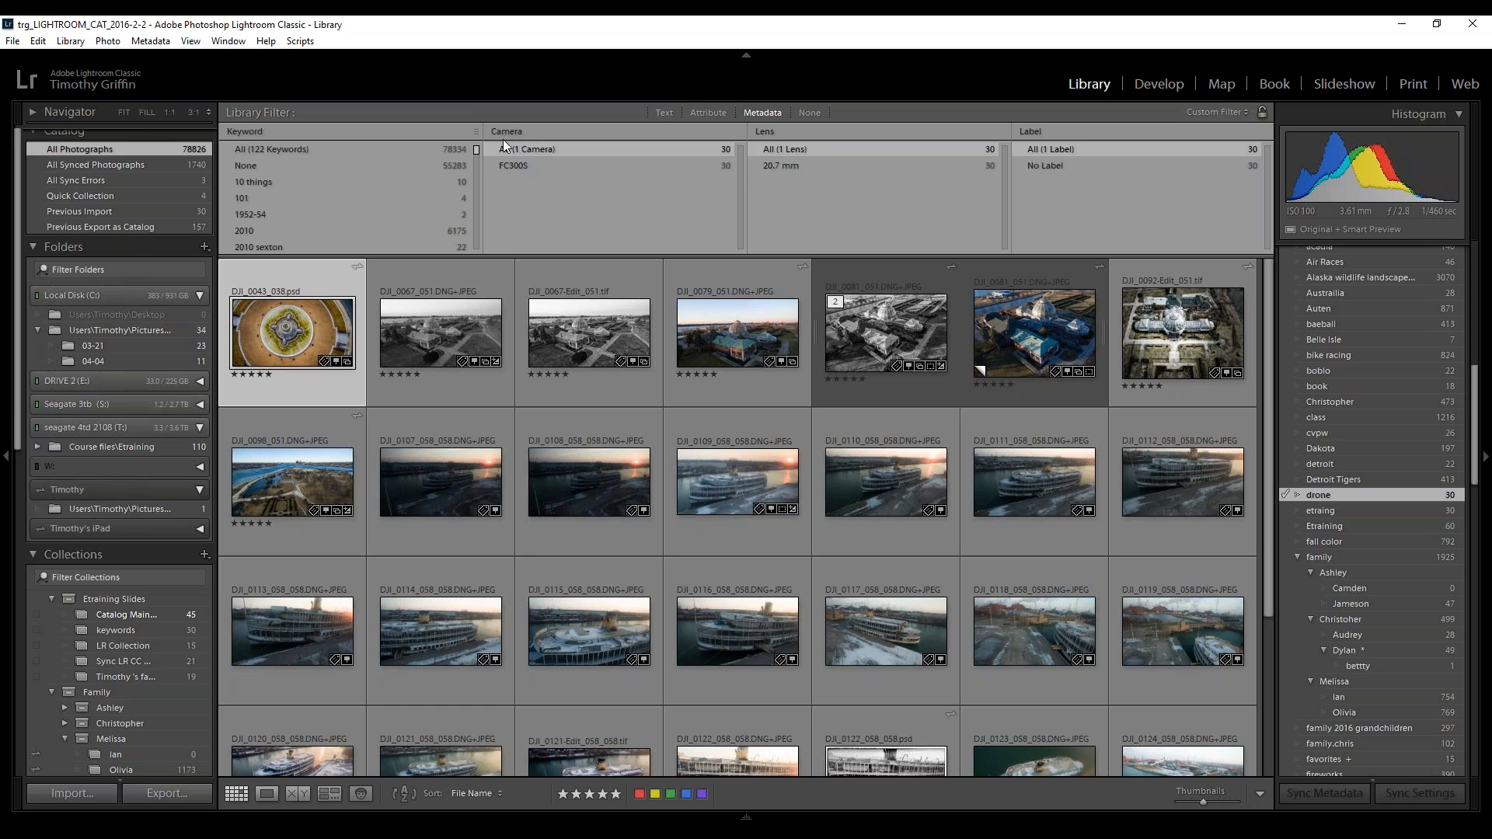
left_click(530, 130)
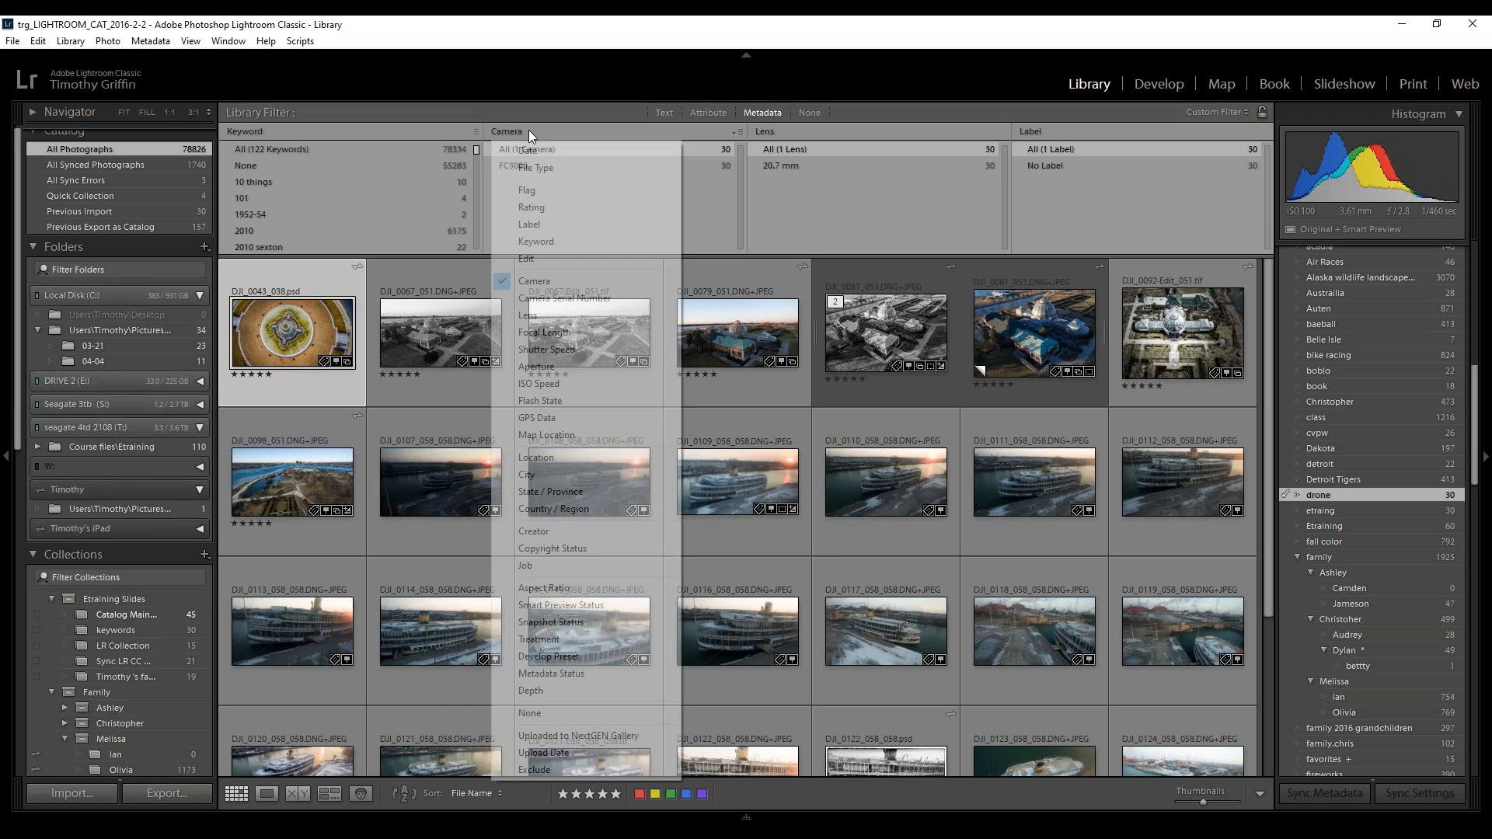
left_click(548, 242)
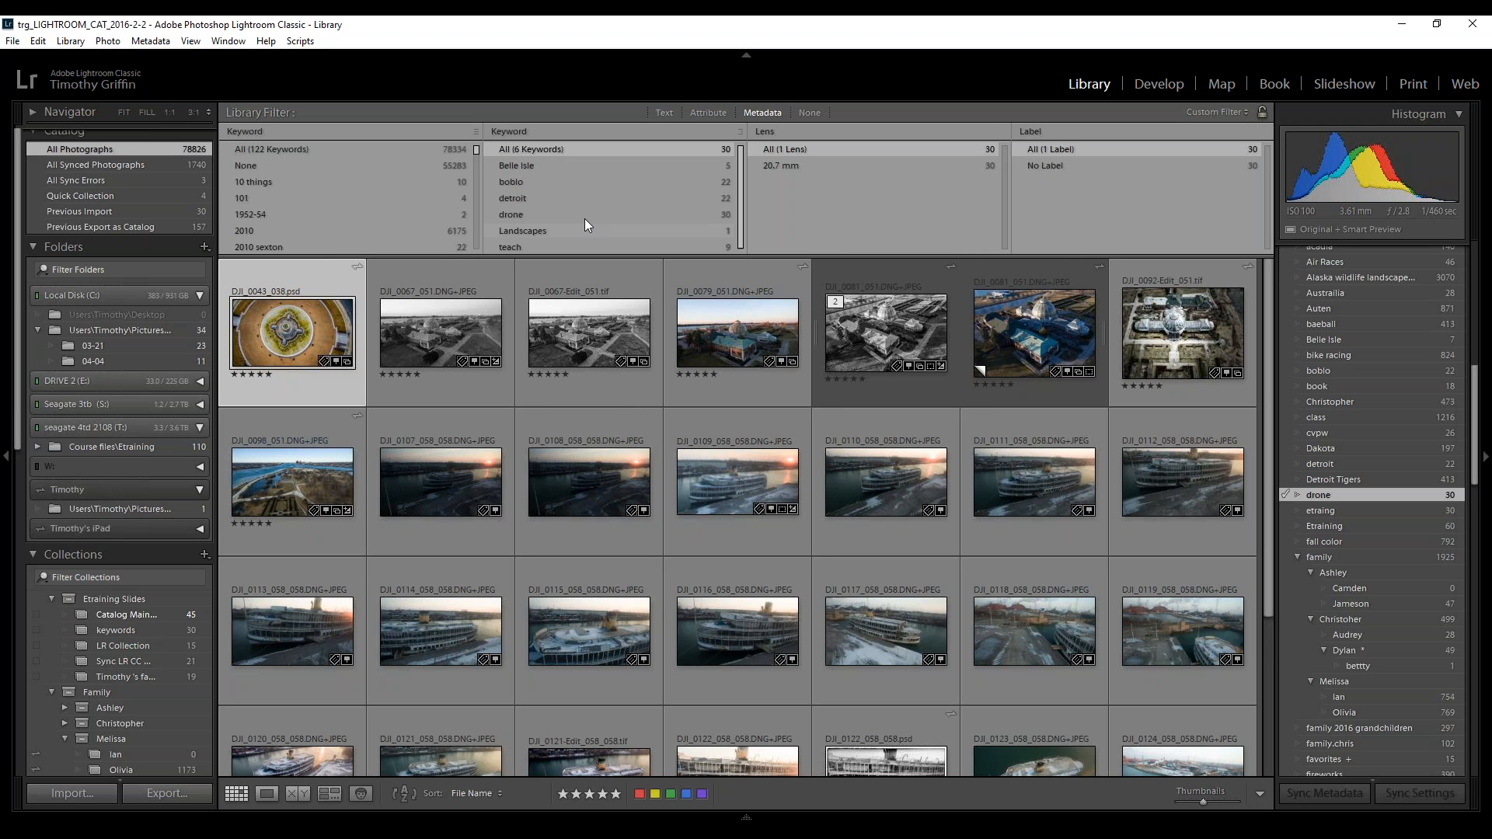
Reset the first Keyword filter column to all keywords and filter the catalog by Belle Isle
left_click(361, 149)
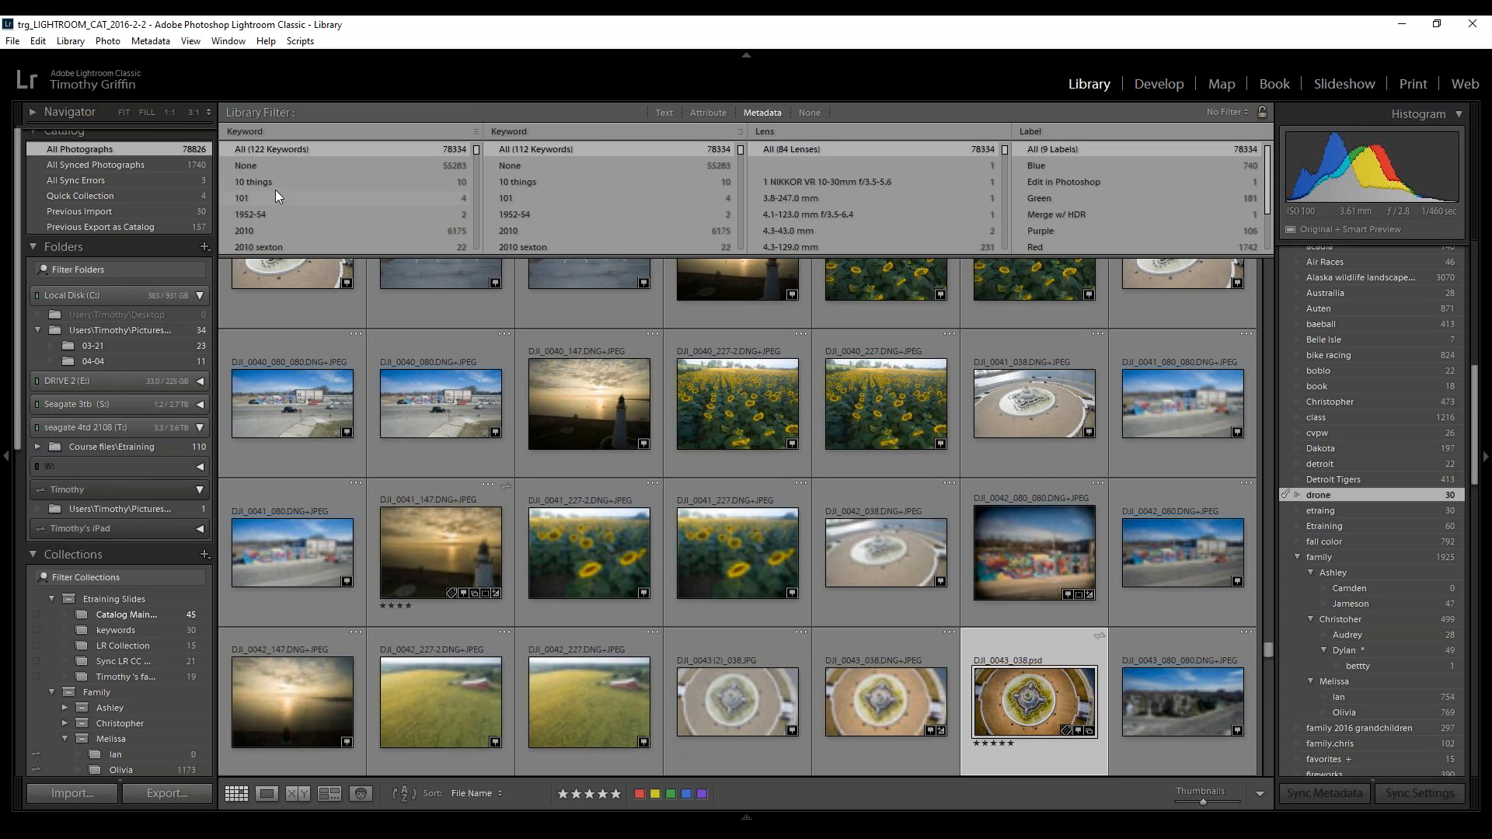
scroll(275, 190, "down", 6)
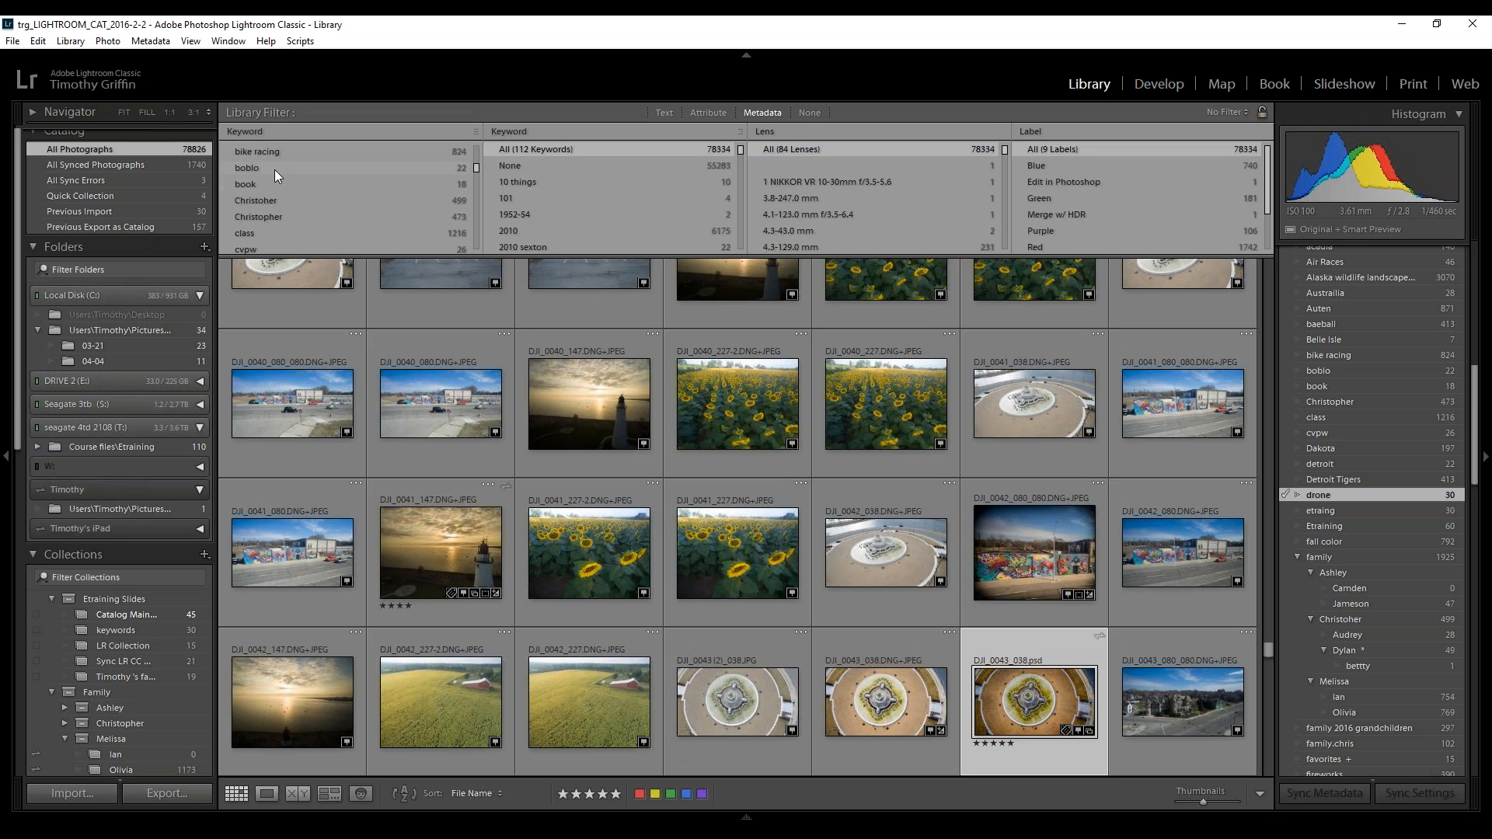
scroll(274, 168, "up", 1)
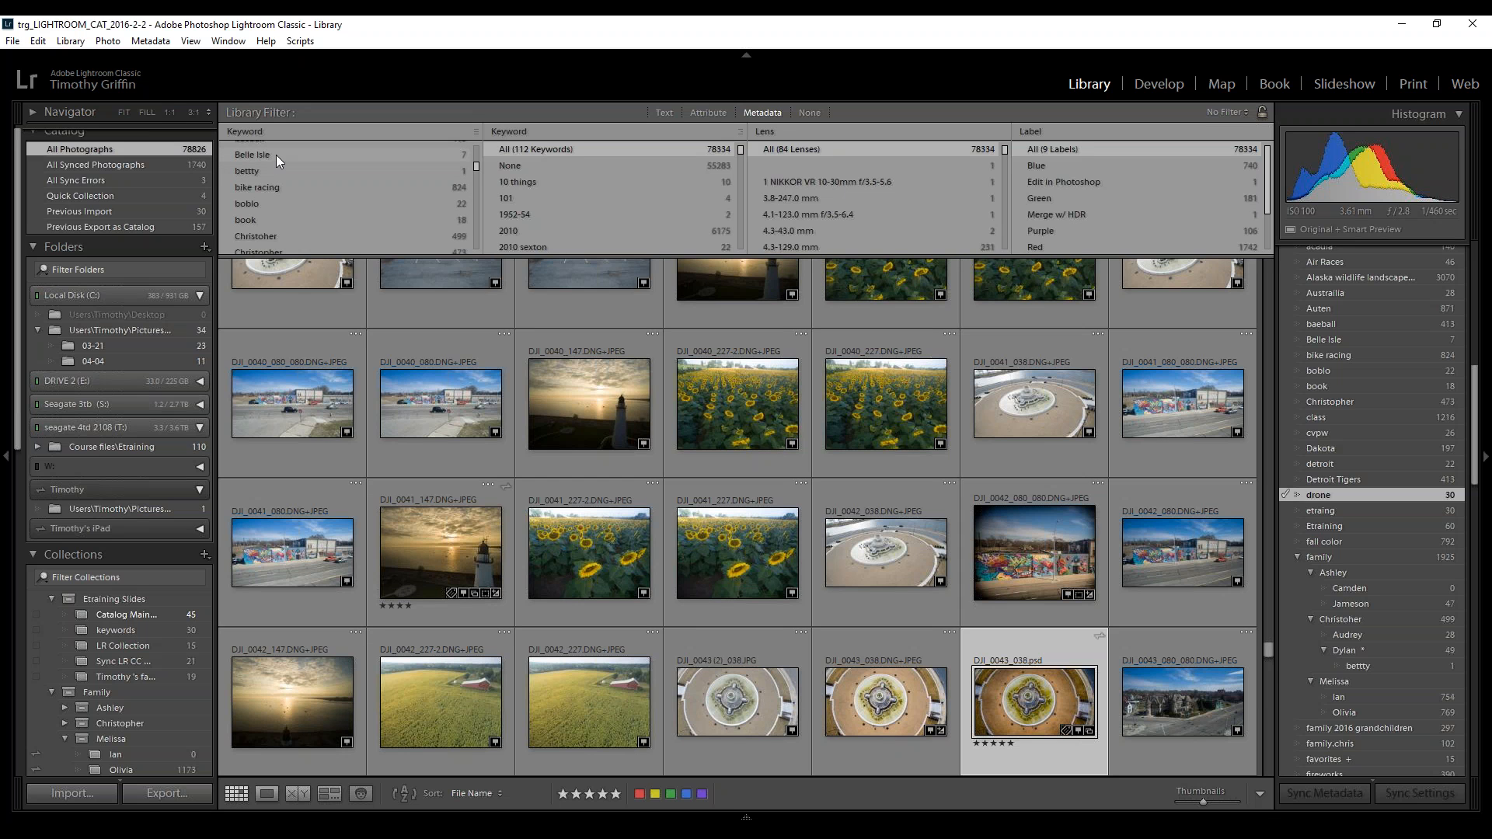
left_click(276, 156)
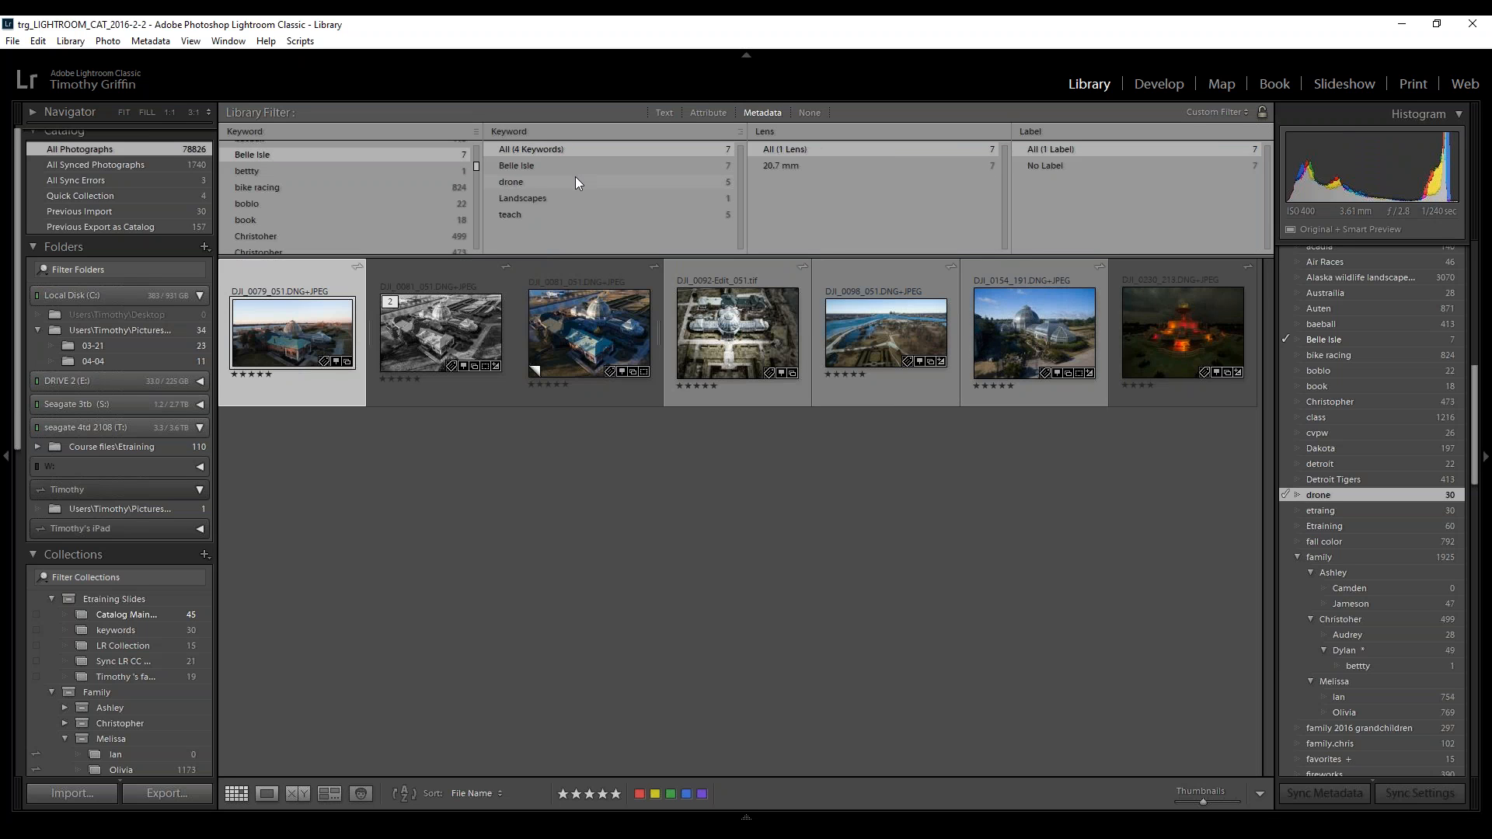
Narrow the Belle Isle results to drone in the second Keyword column, and reset that column to all keywords
left_click(507, 182)
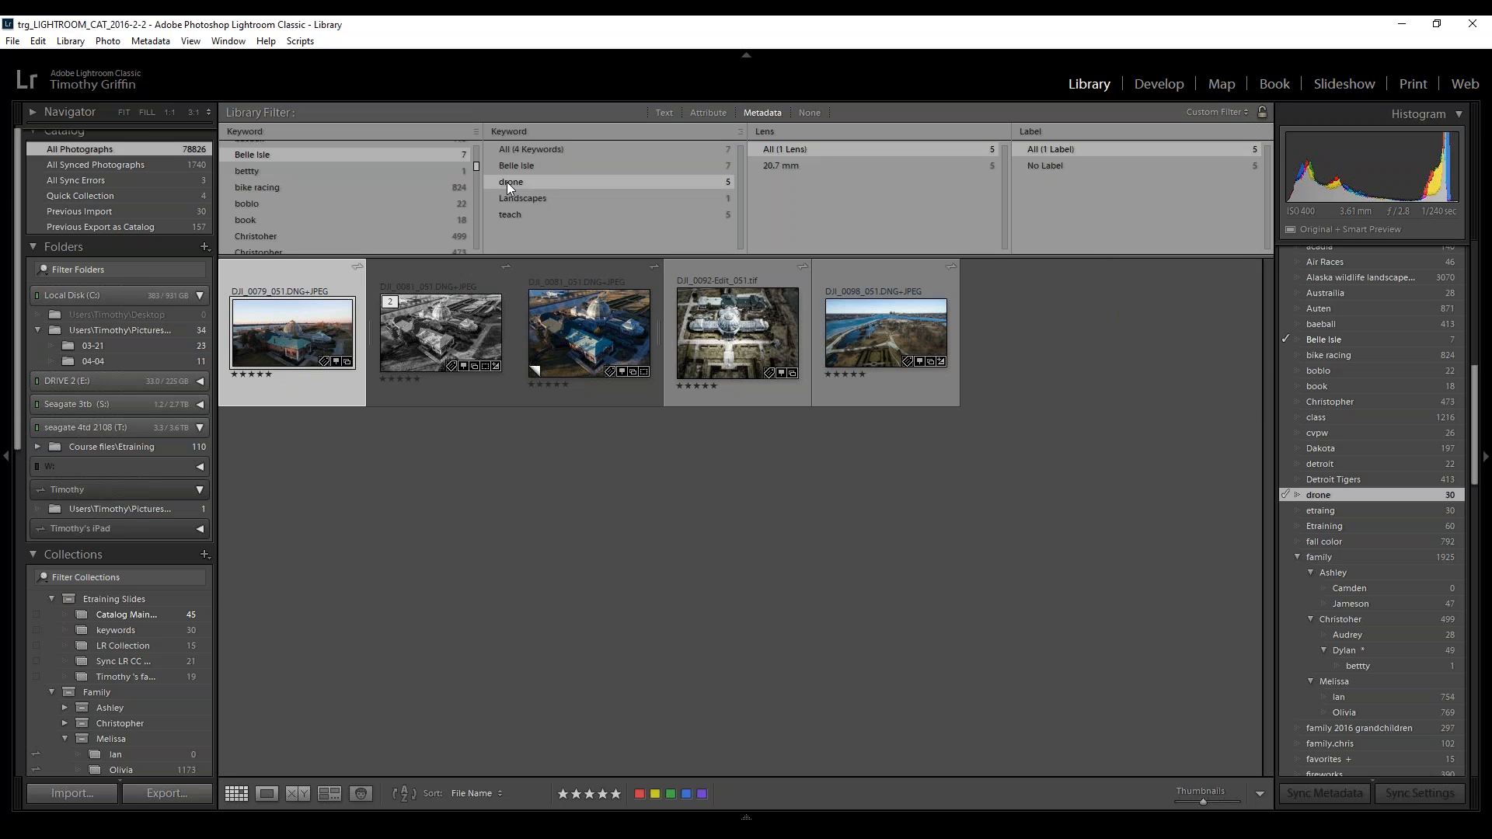
left_click(531, 149)
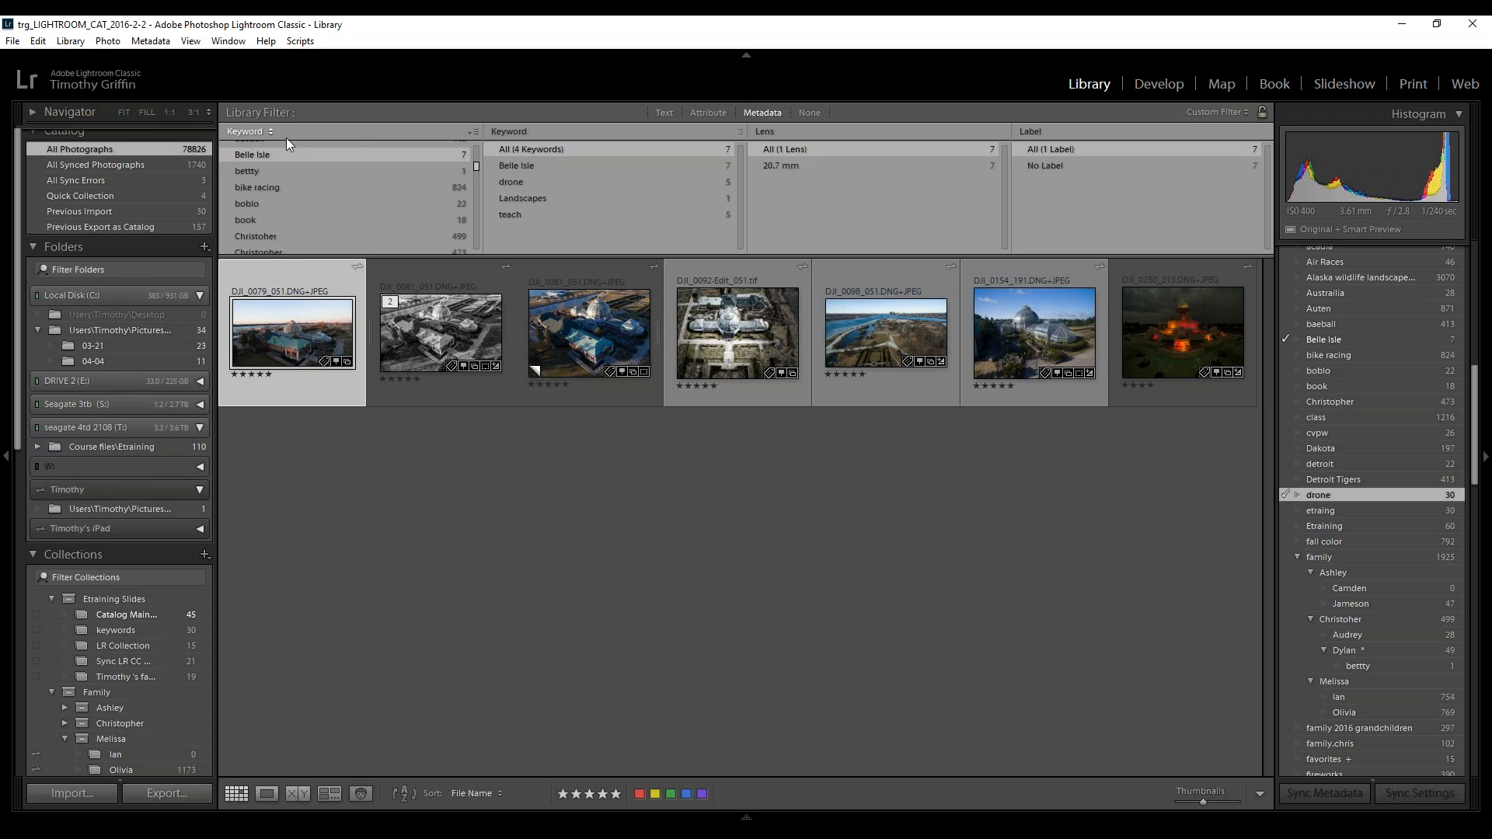
Toggle the Library Filter bar off and on, reset the first Keyword column to all keywords, and turn off the filters
scroll(309, 183, "up", 3)
scroll(309, 183, "up", 4)
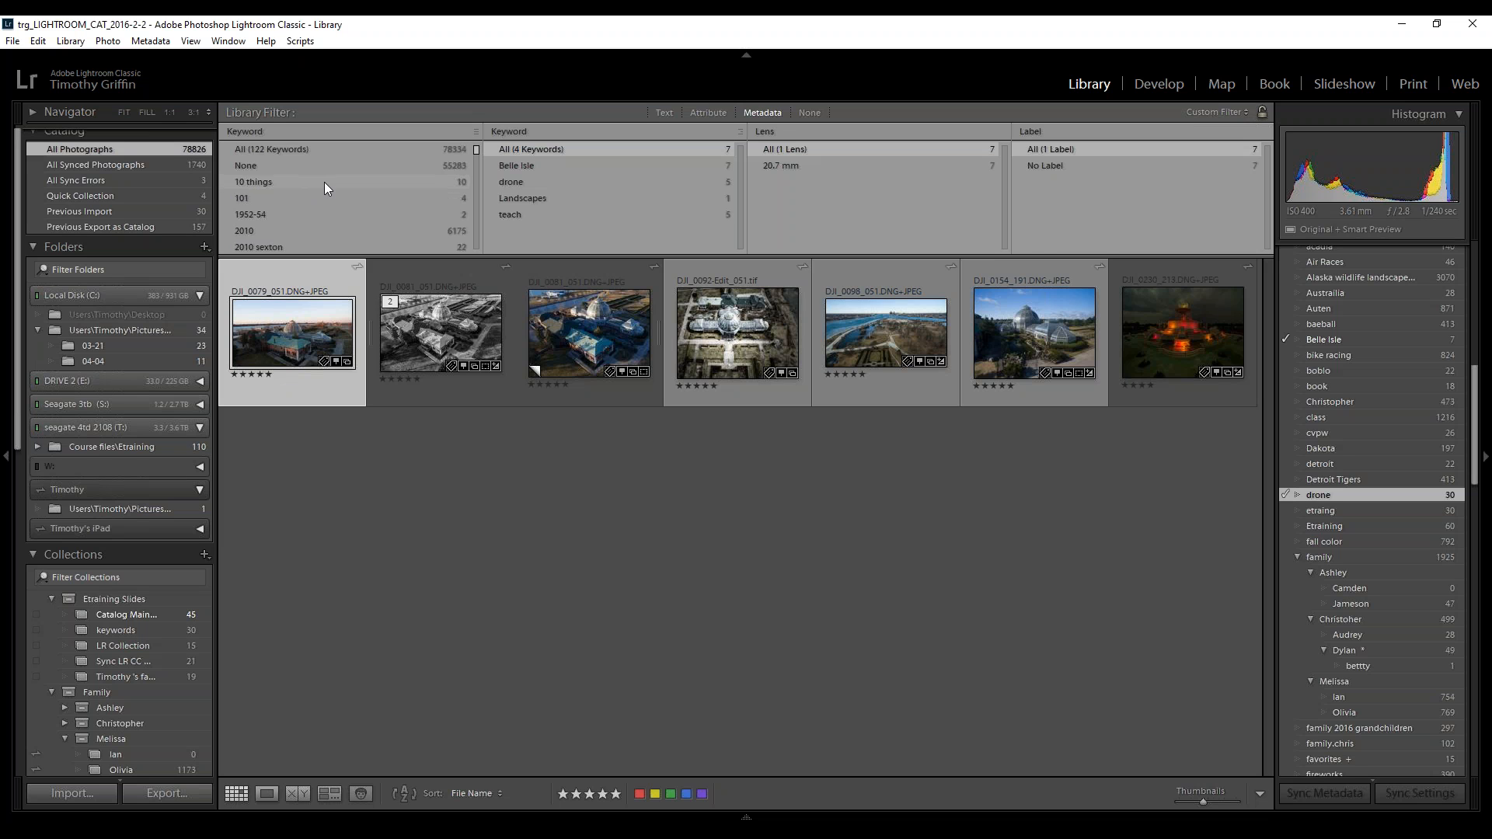
key("backslash")
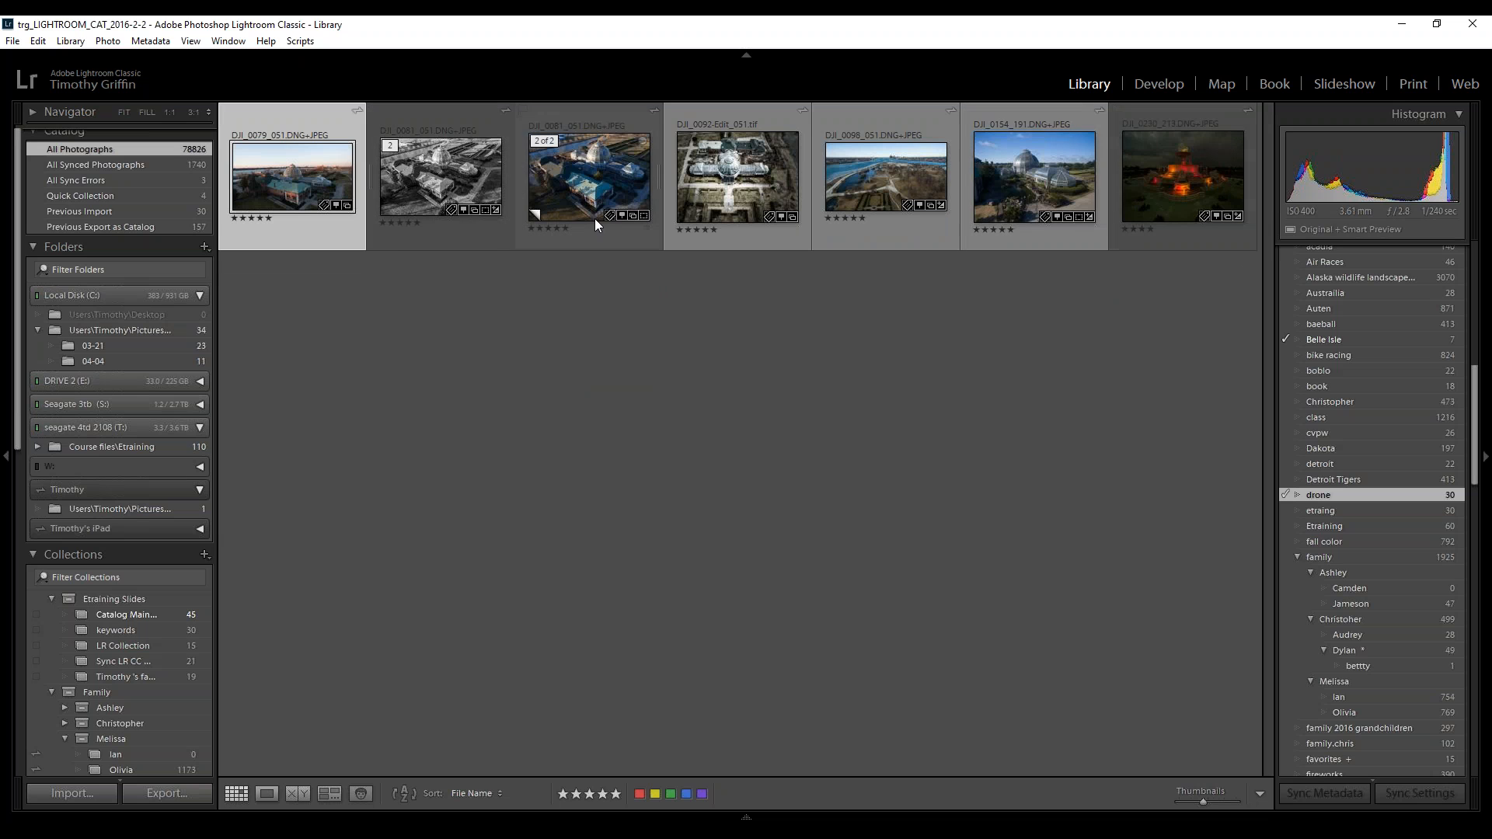
key("backslash")
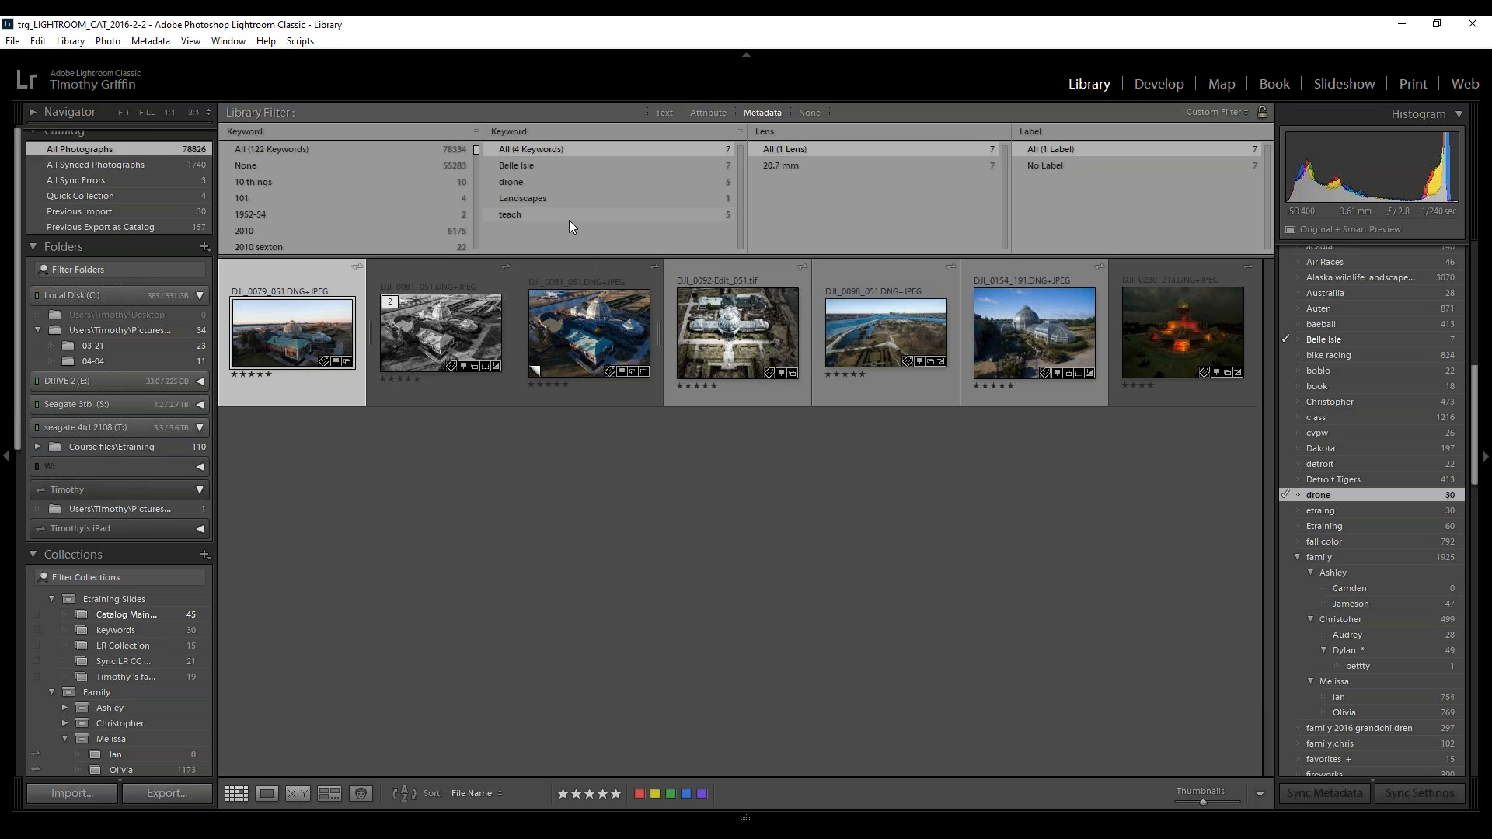
left_click(289, 150)
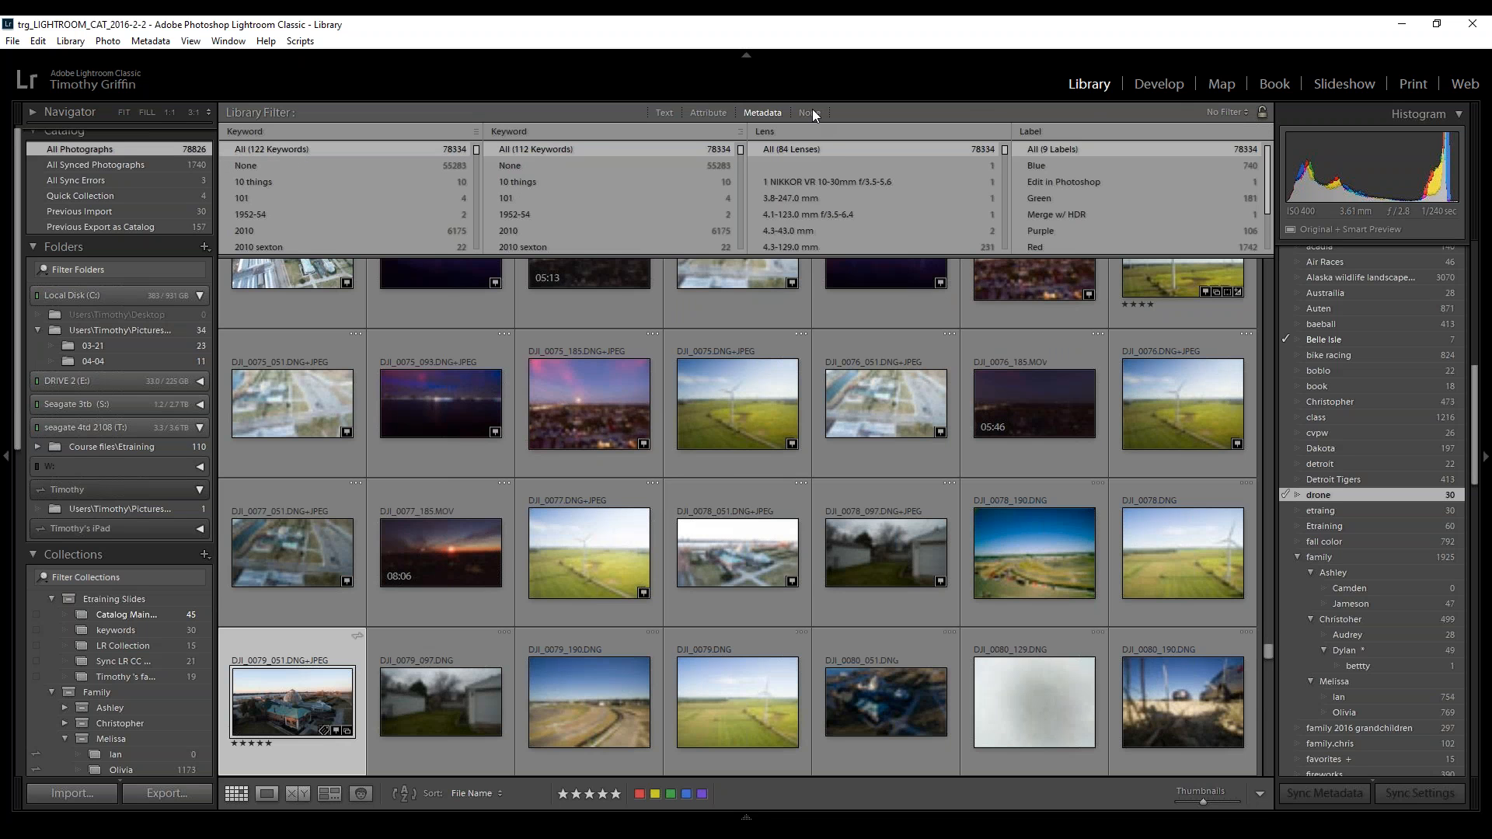
left_click(813, 110)
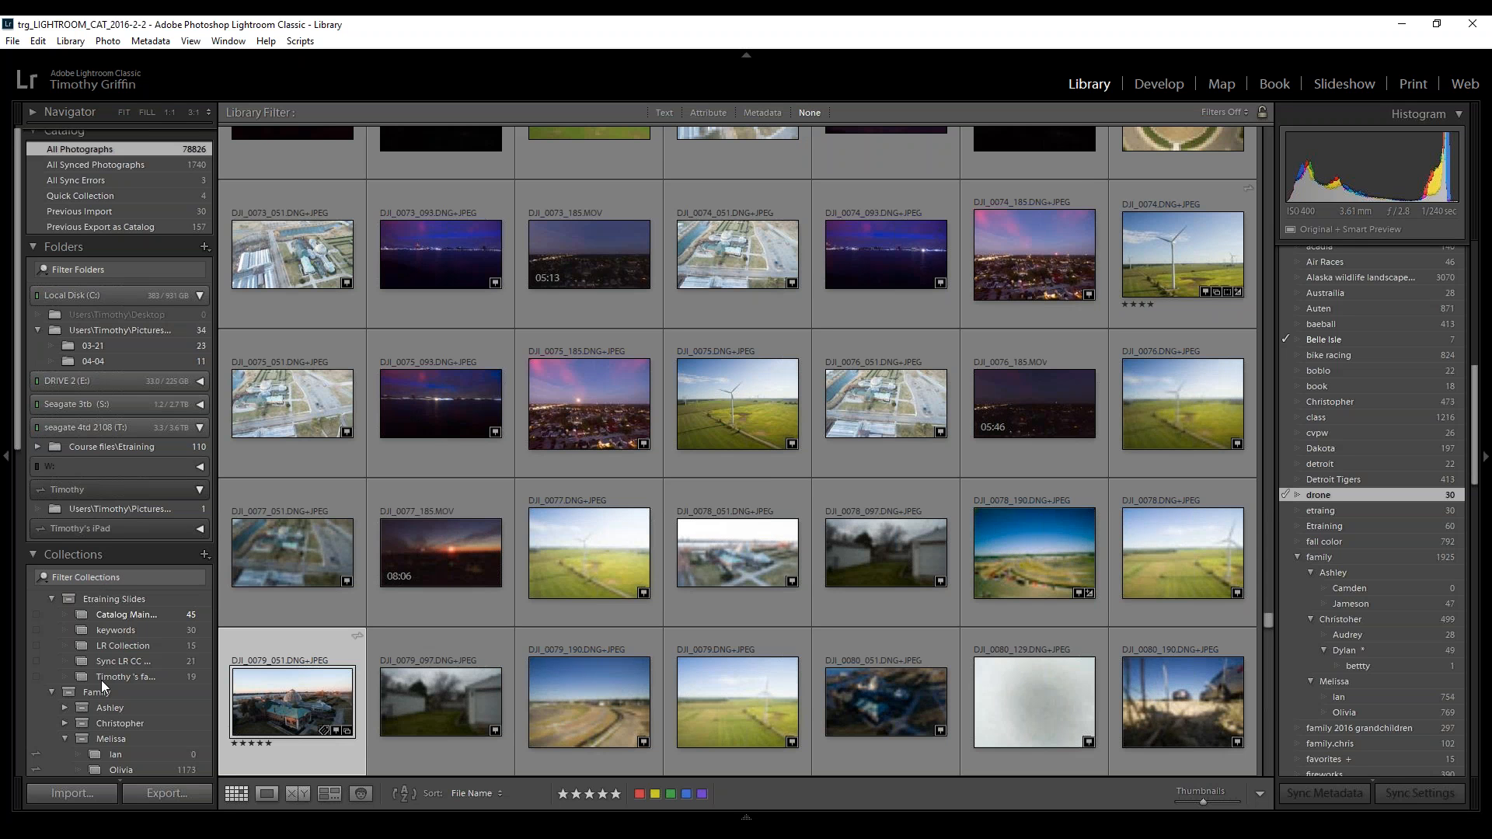
Open the keywords collection in Loupe view and page through the "Applying on Input" and "Using keywords to search for images" slides
left_click(123, 628)
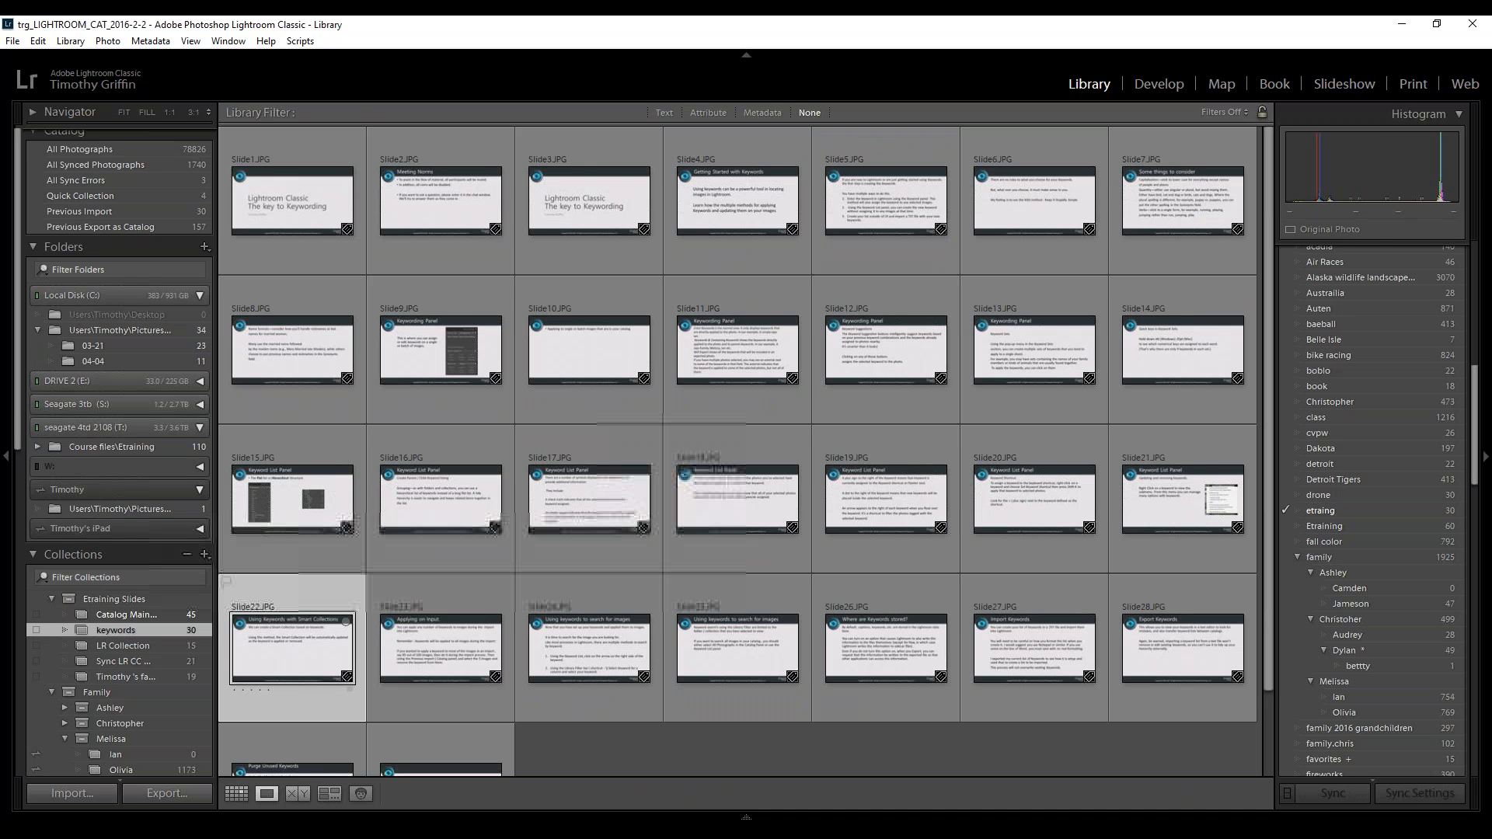
key("e")
key("Right")
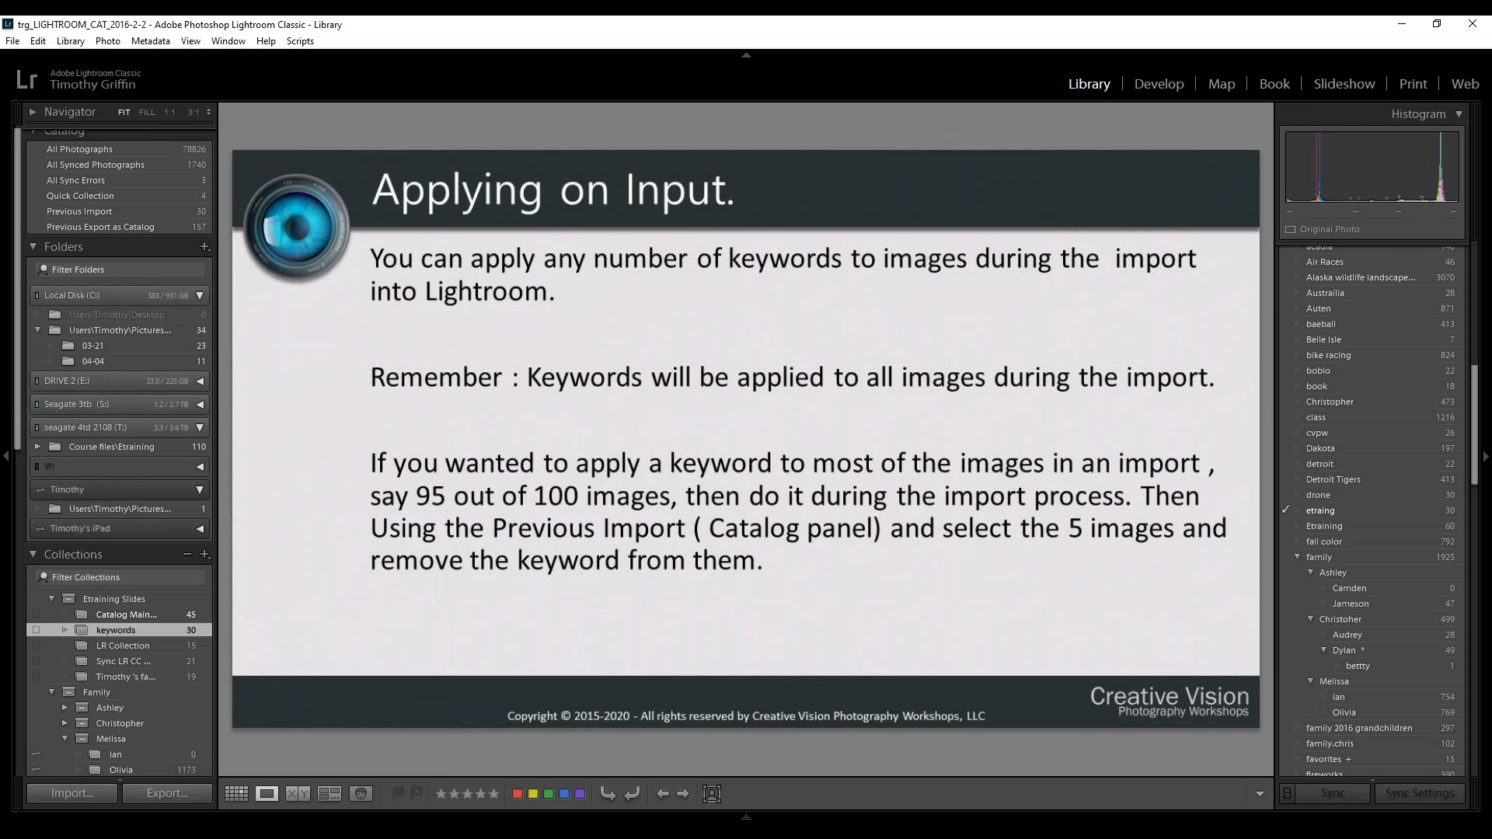
key("Right")
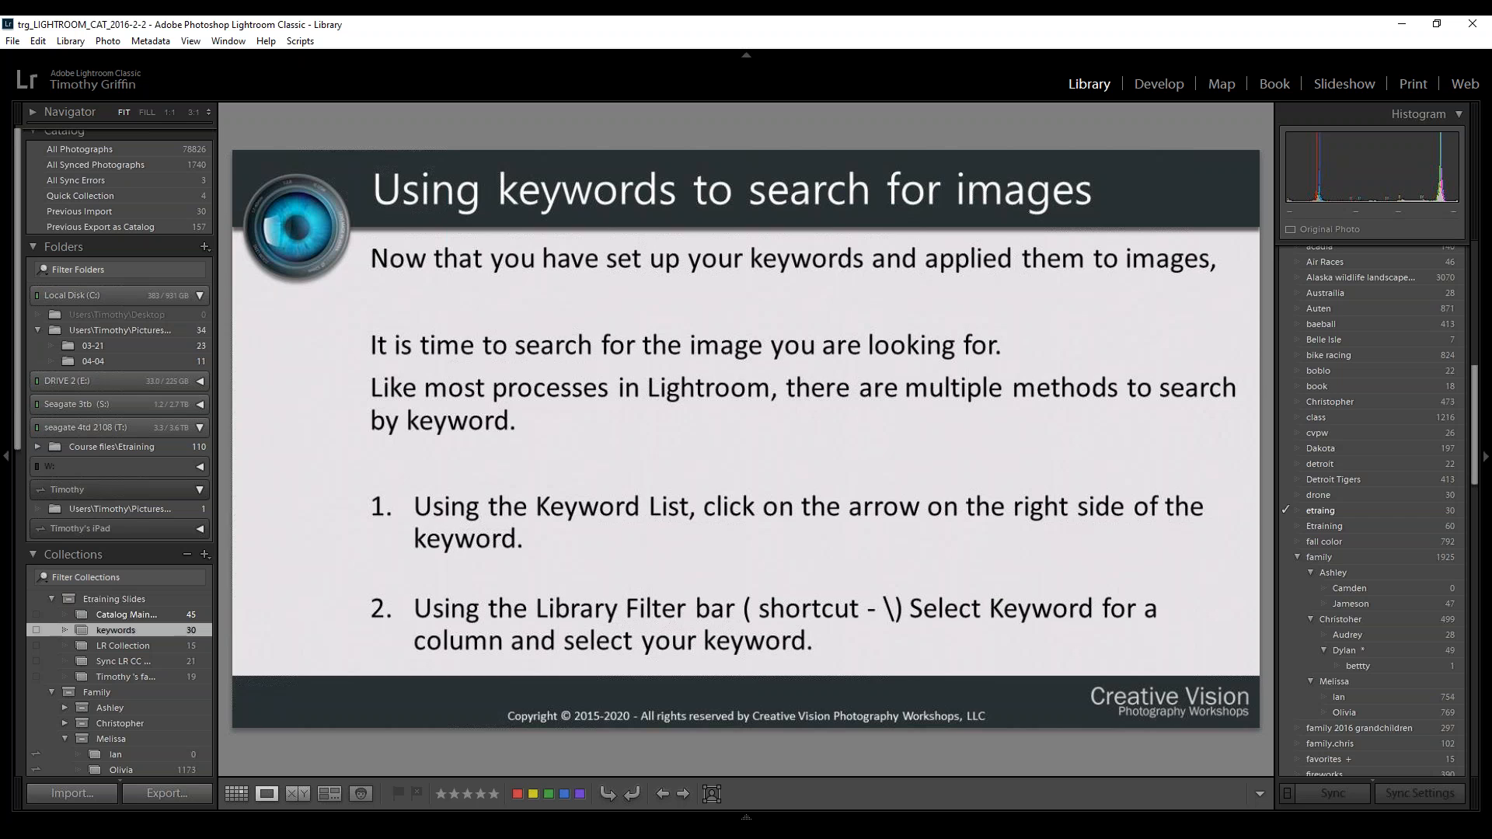
key("Right")
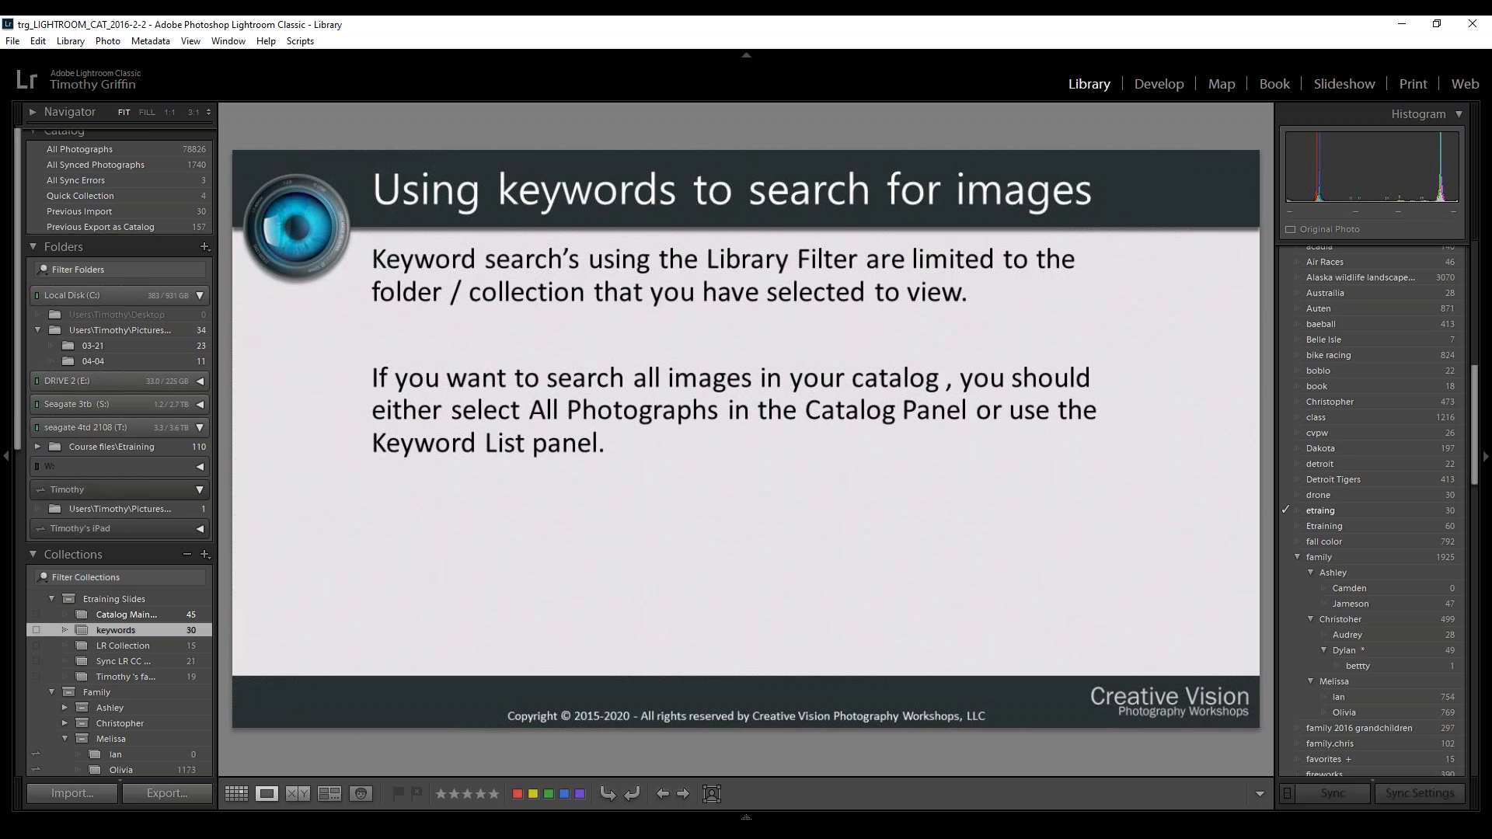
key("Right")
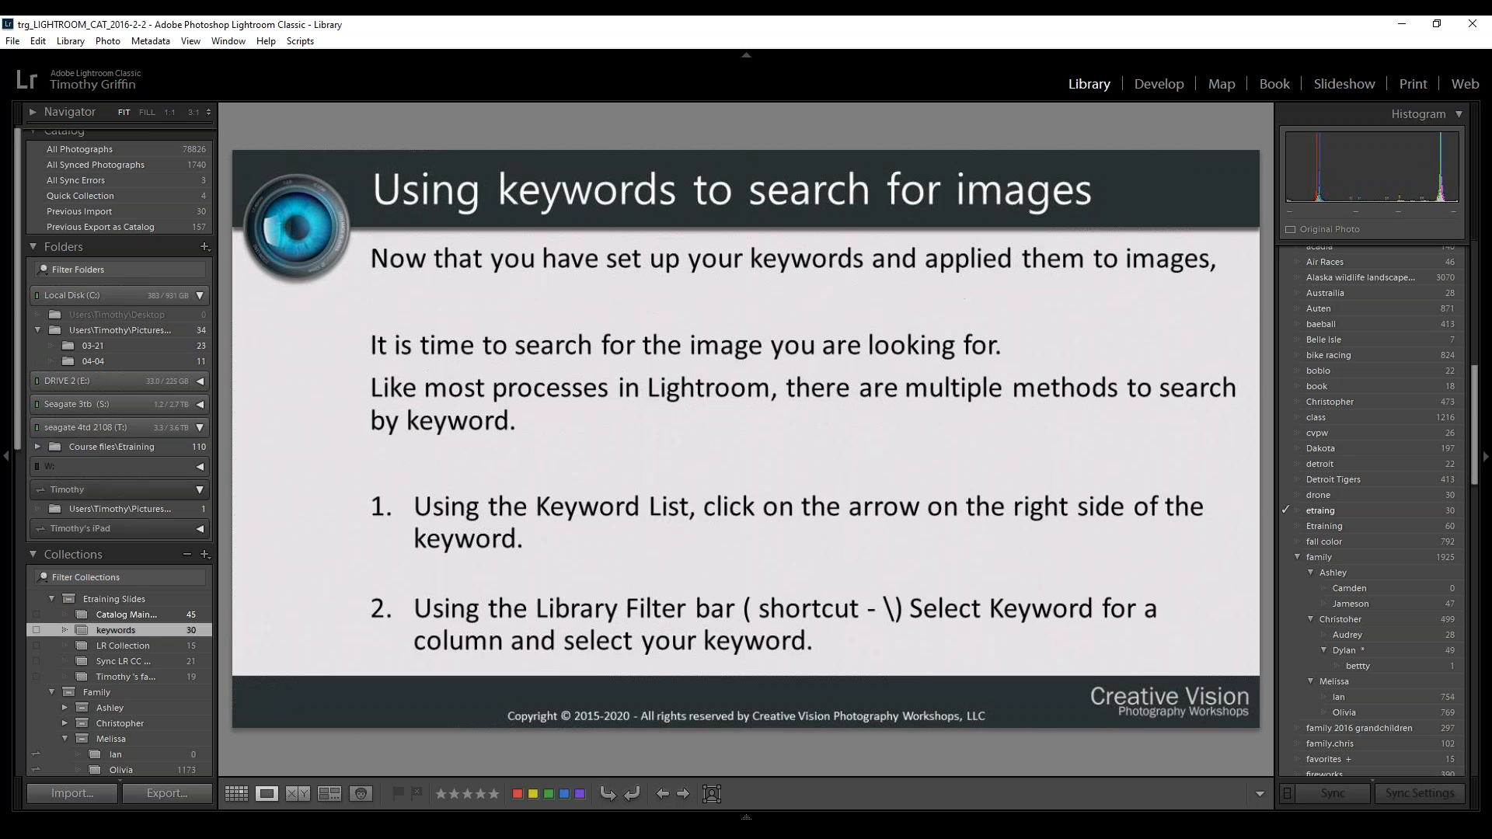
Show All Photographs and set up a Library text filter on the Keywords field with the Contain rule
left_click(133, 146)
key("backslash")
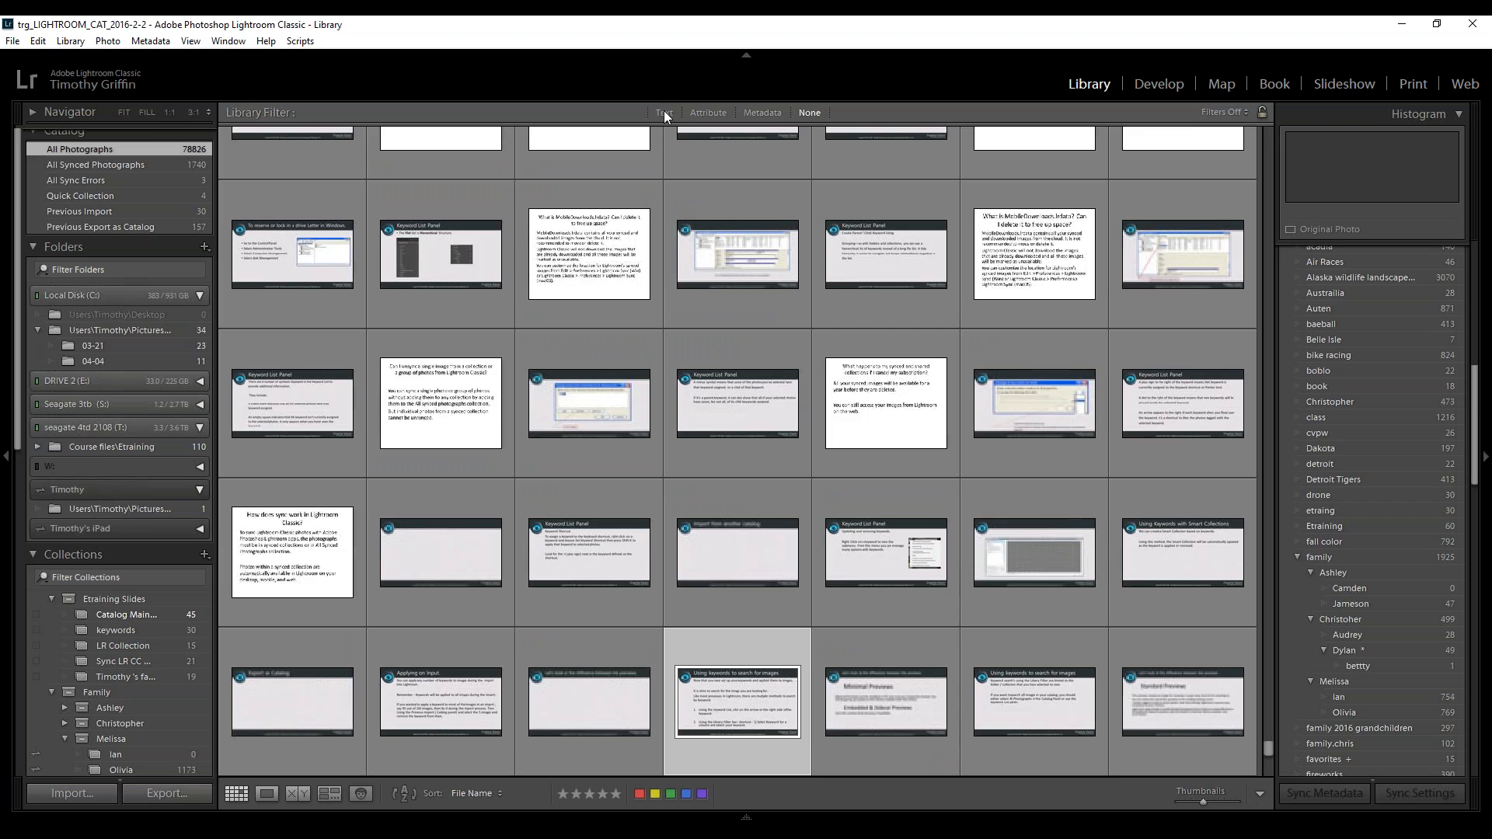
left_click(664, 112)
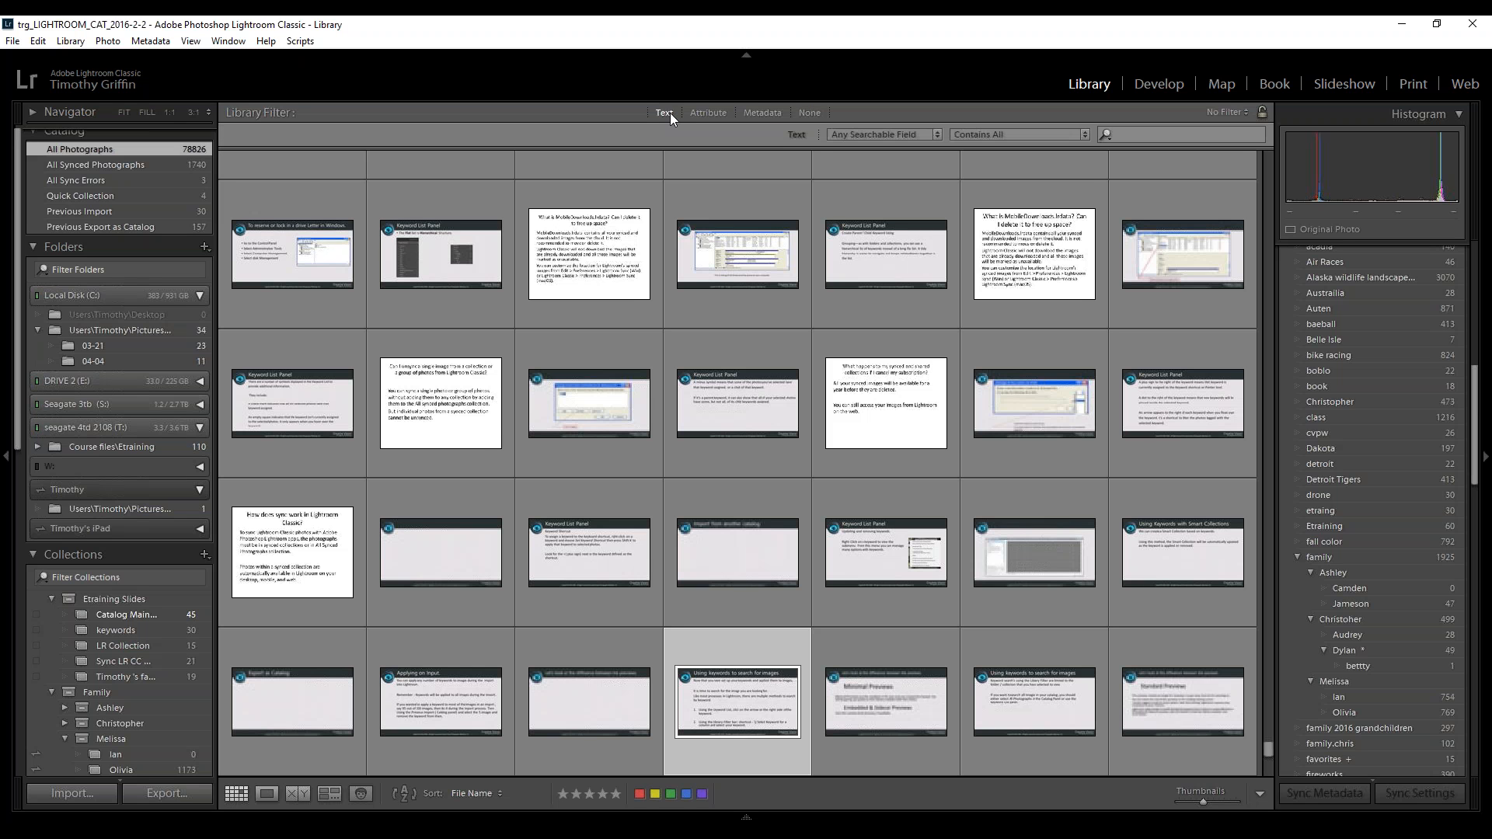
left_click(920, 138)
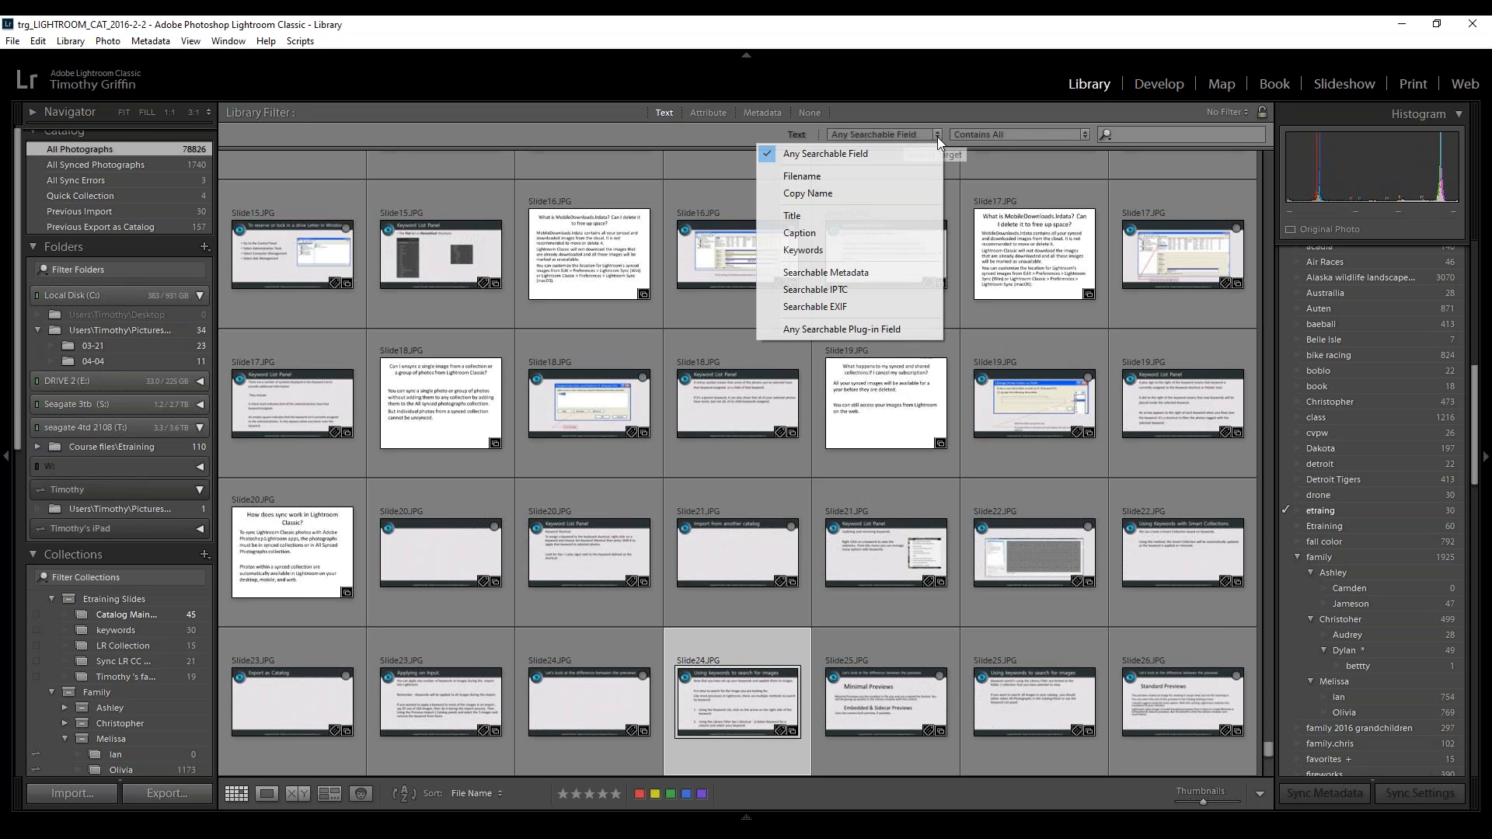
left_click(884, 259)
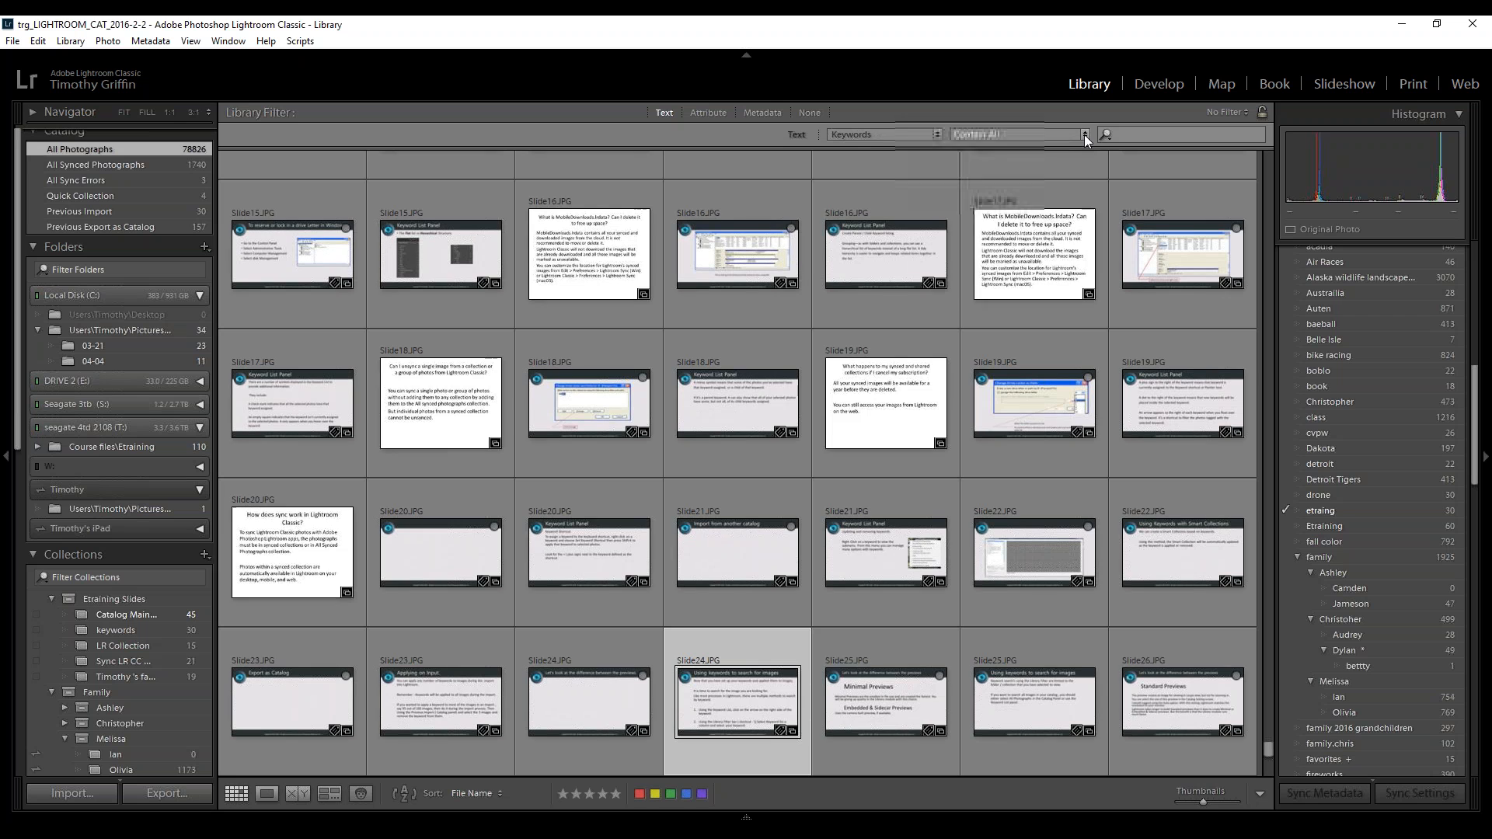
left_click(1084, 136)
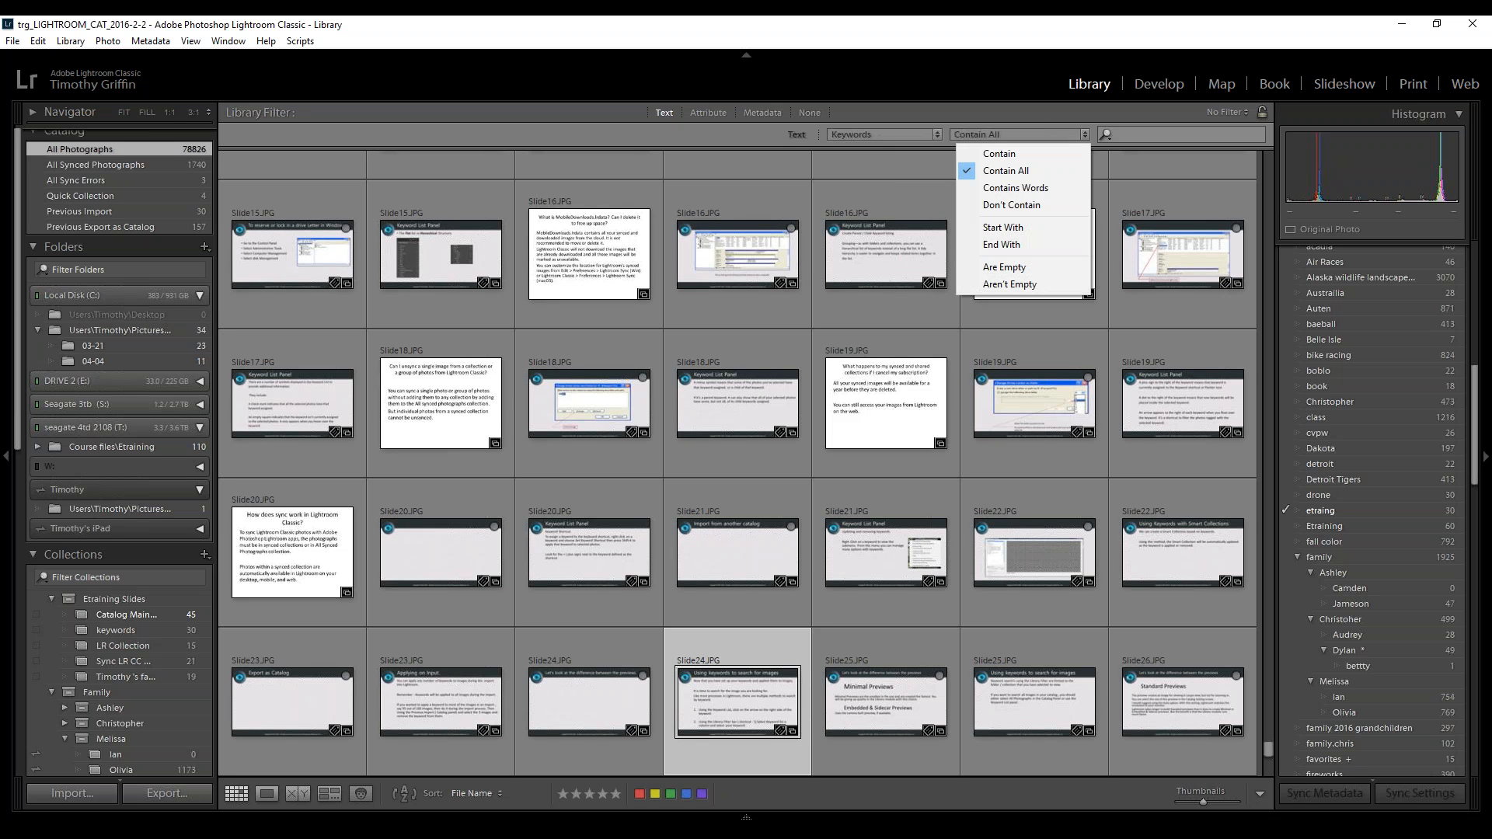
left_click(1055, 155)
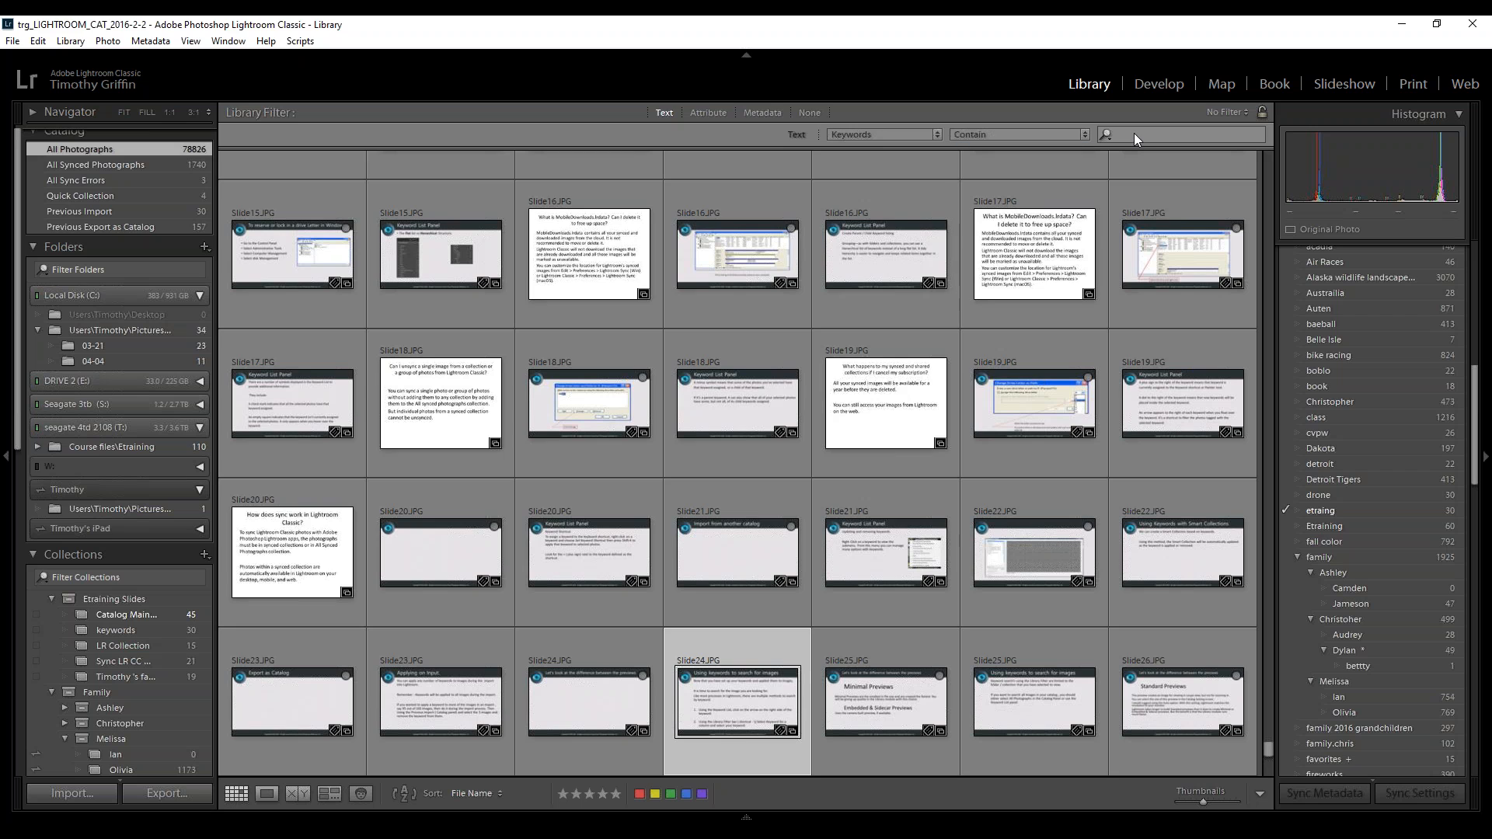
Search the catalog's keywords for a family member's first name and browse the matching photos
left_click(1135, 137)
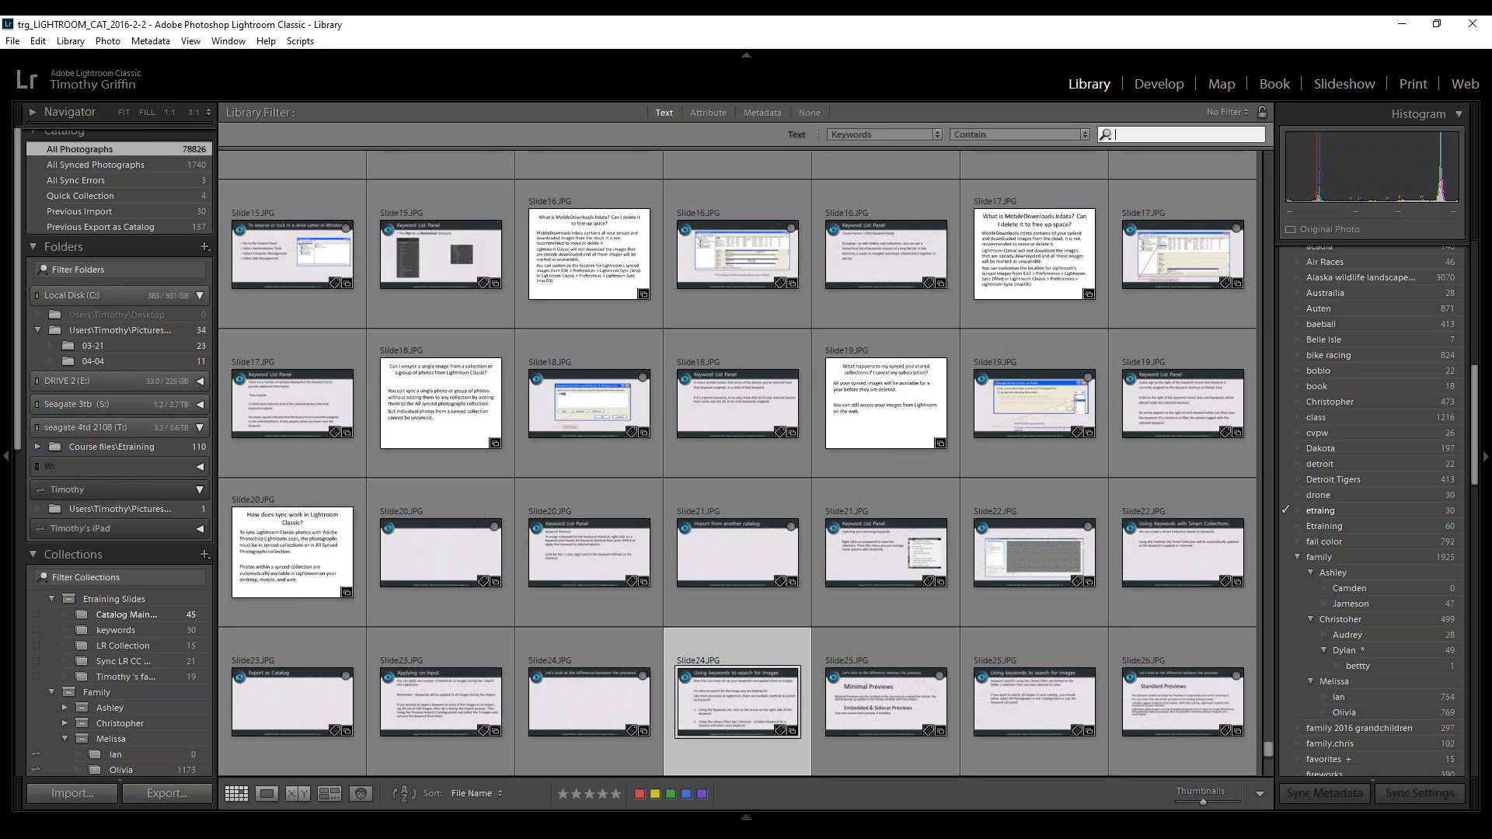
type("oliv")
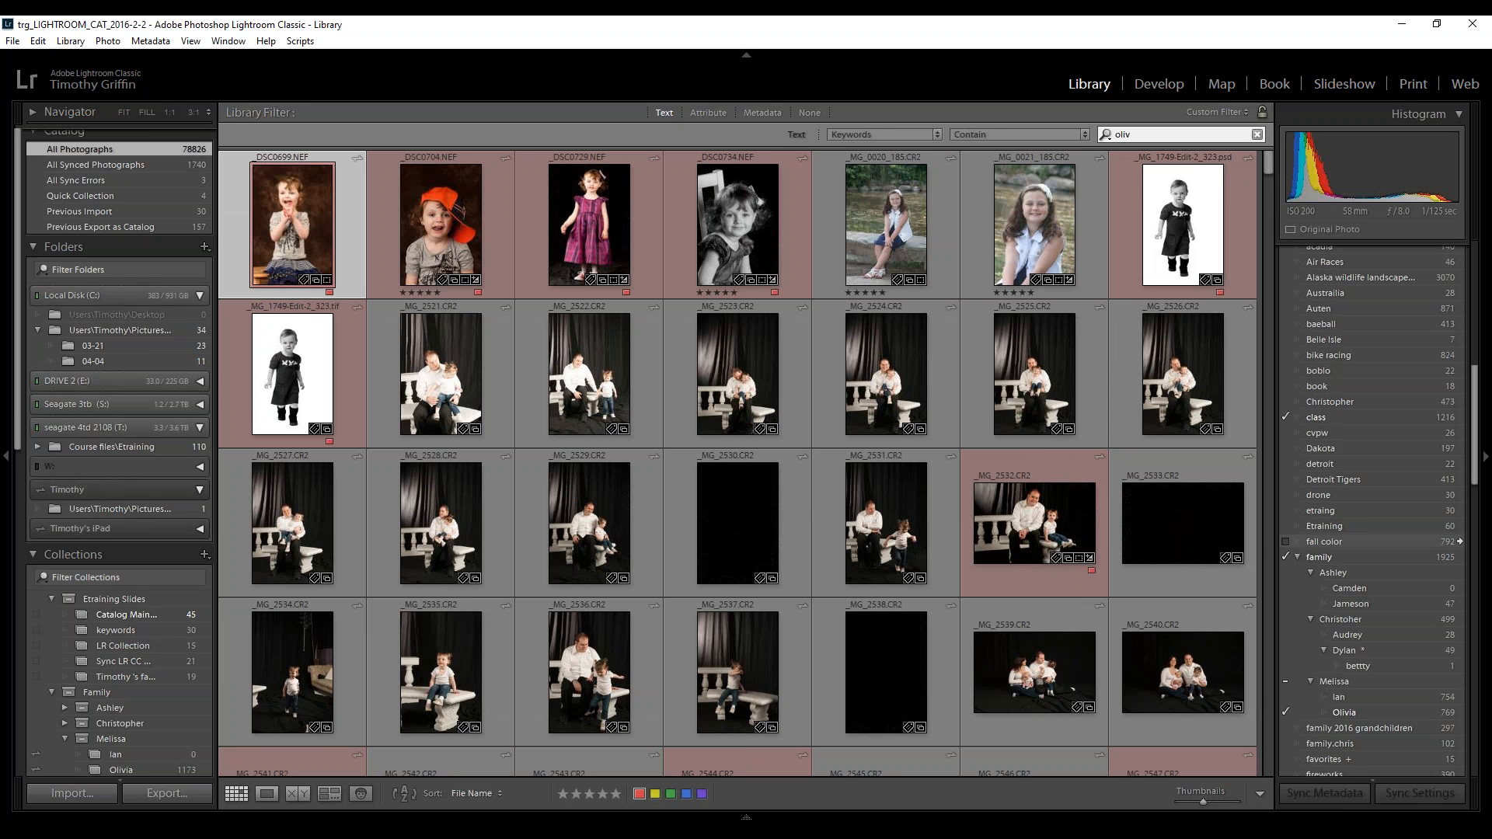
left_click(1140, 135)
type("Olivi")
double_click(1111, 135)
type("oliv")
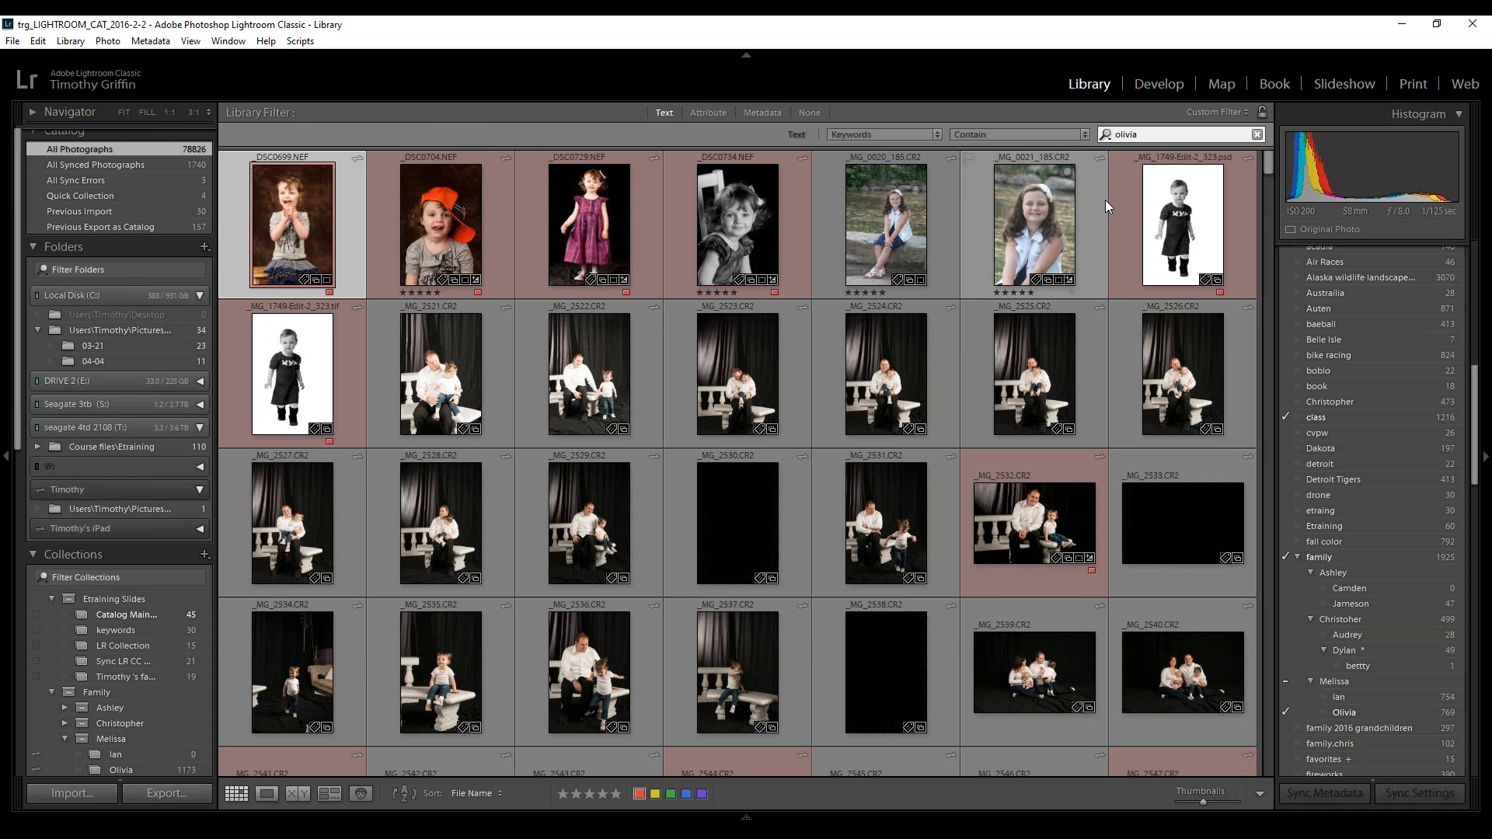
scroll(1105, 199, "down", 5)
scroll(1105, 199, "up", 5)
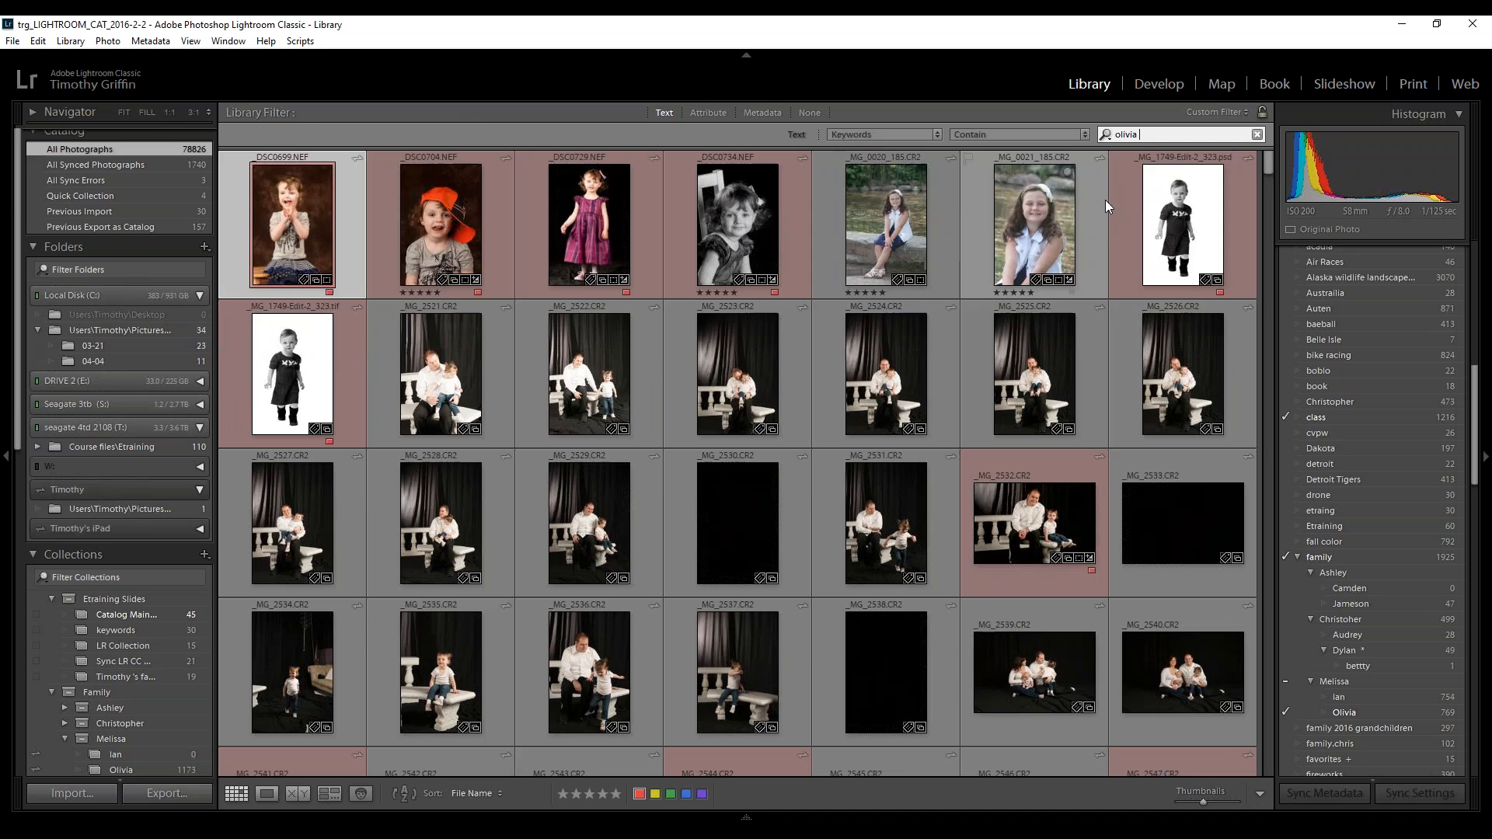
left_click(1154, 136)
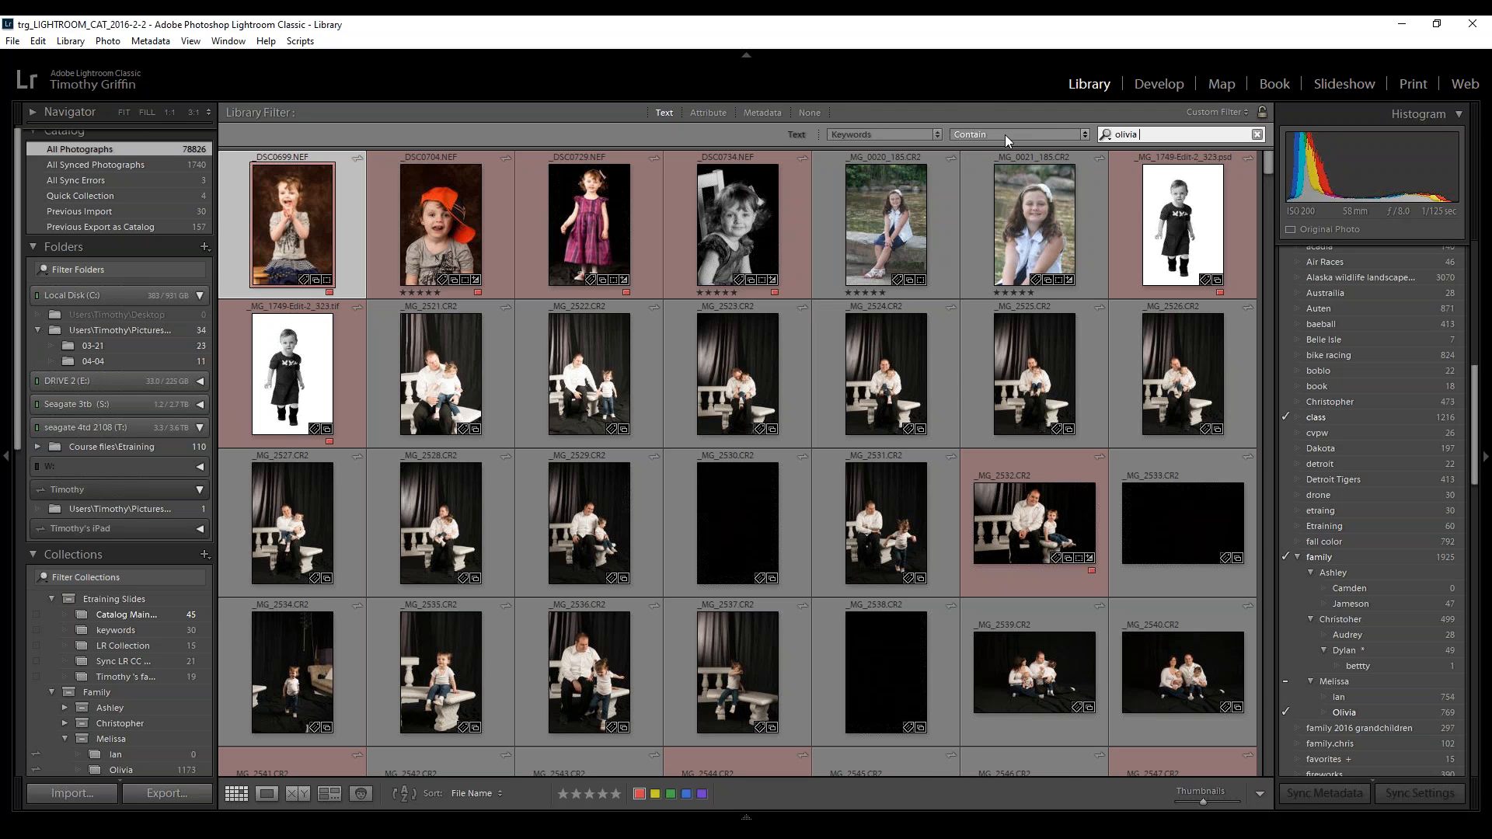
Check the available match rules of the keyword text search, keep Contain, and turn off the Library Filter
left_click(1083, 135)
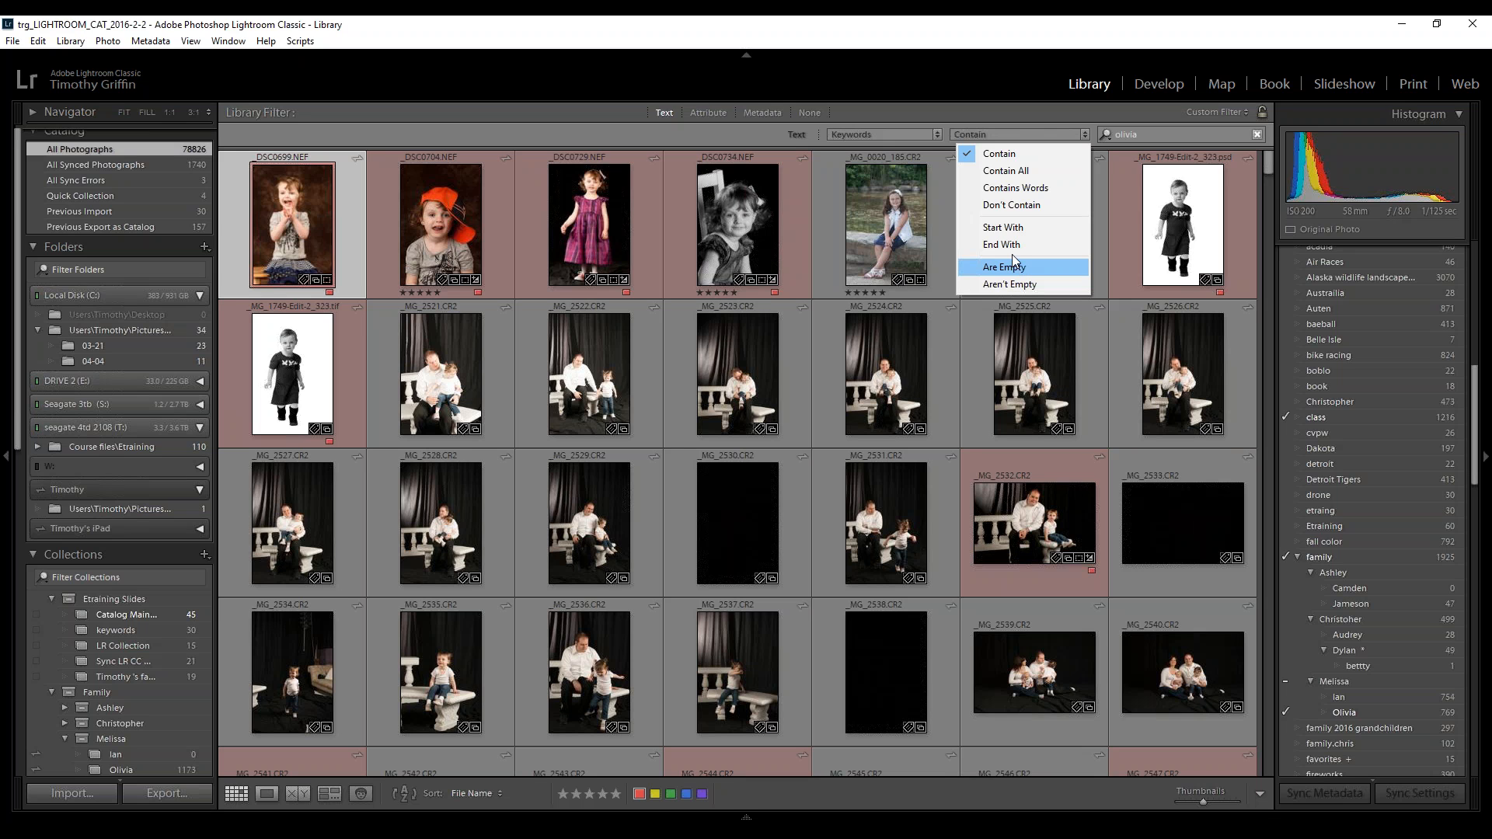
left_click(942, 76)
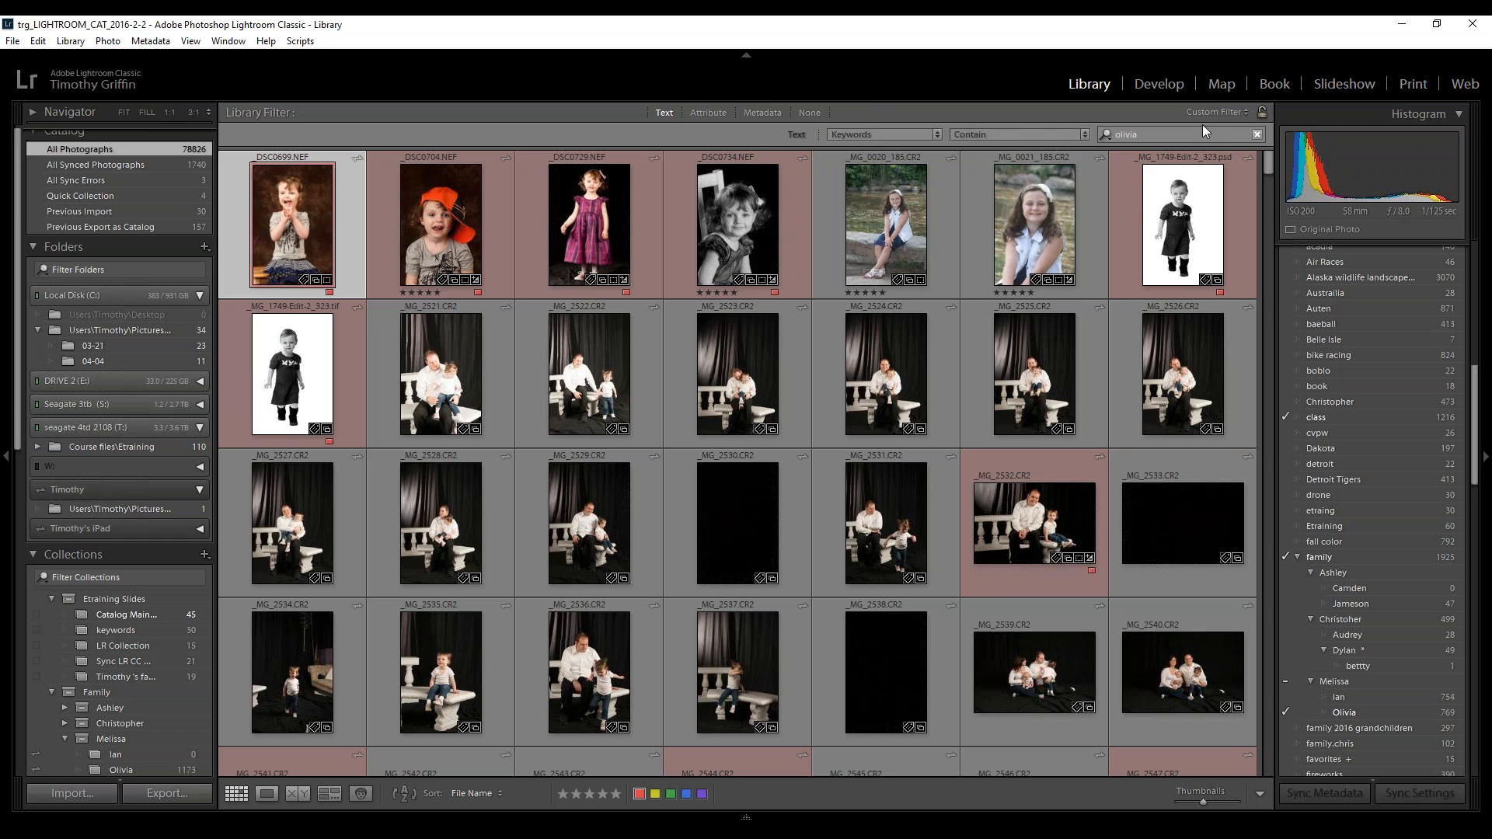
left_click(809, 112)
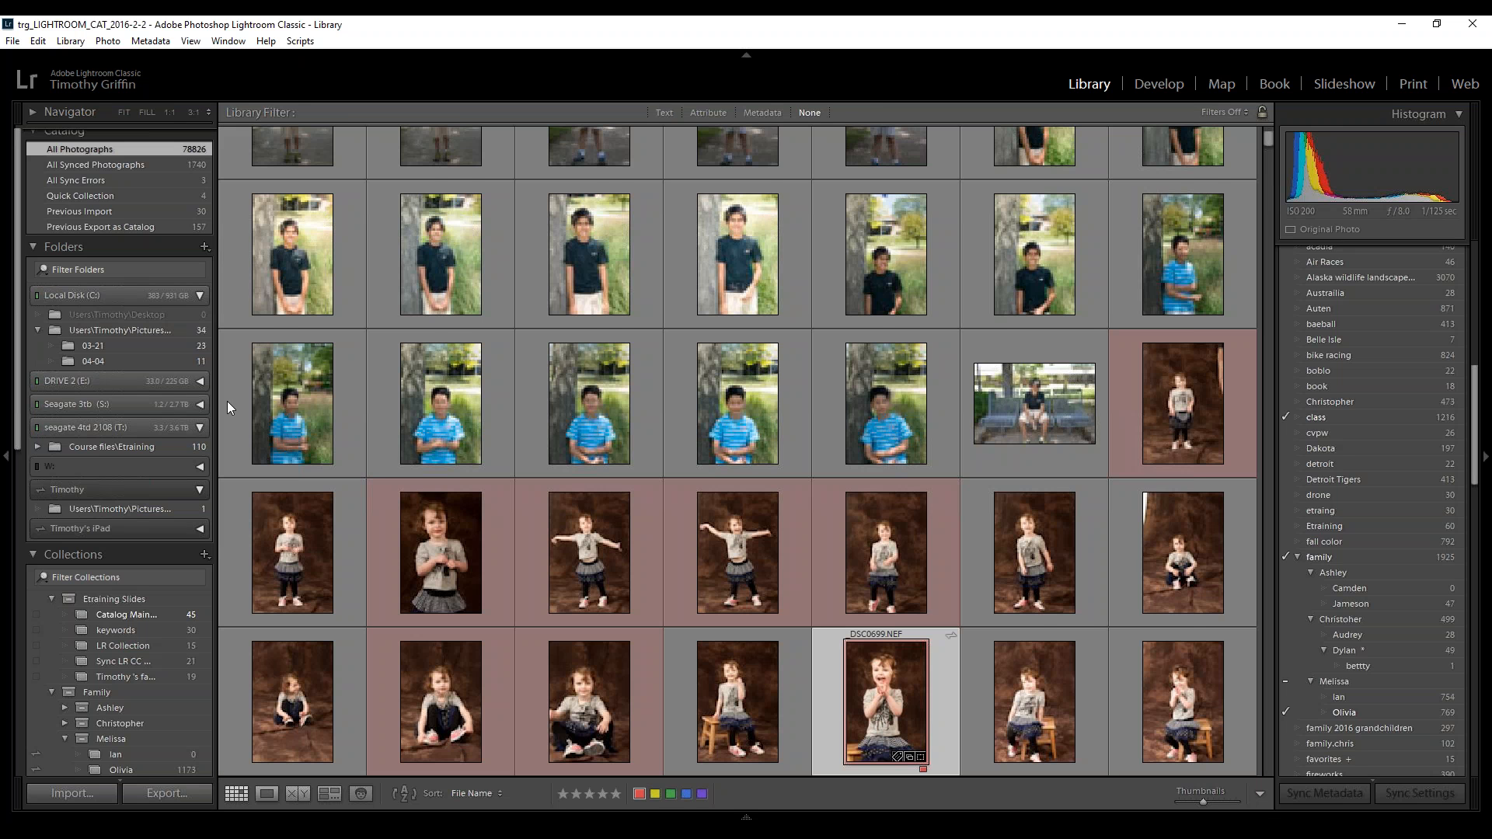
Open the keywords collection's slide about Library Filter searches being limited to the selected folder or collection
left_click(117, 631)
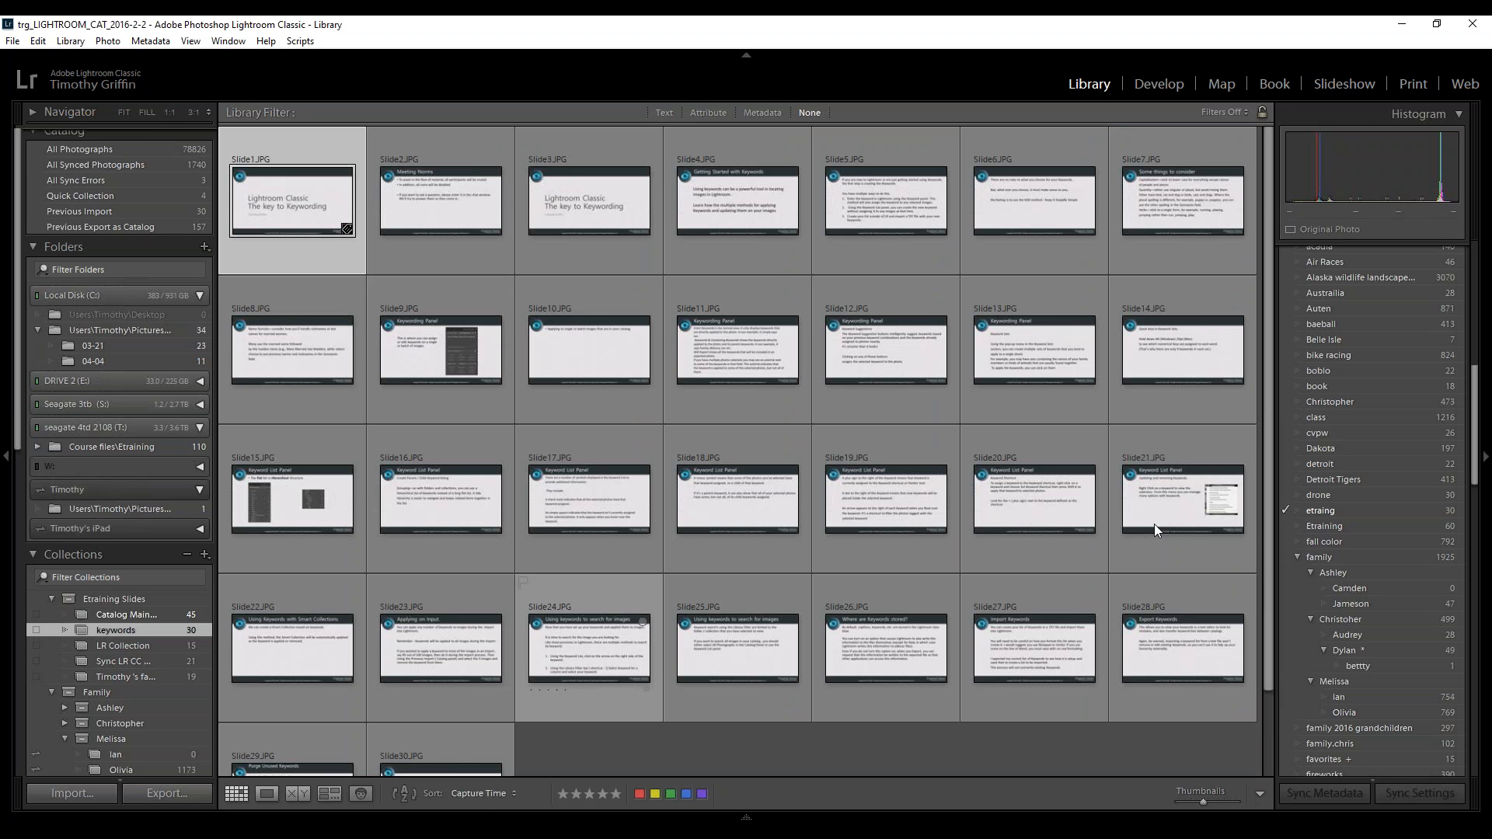
double_click(857, 641)
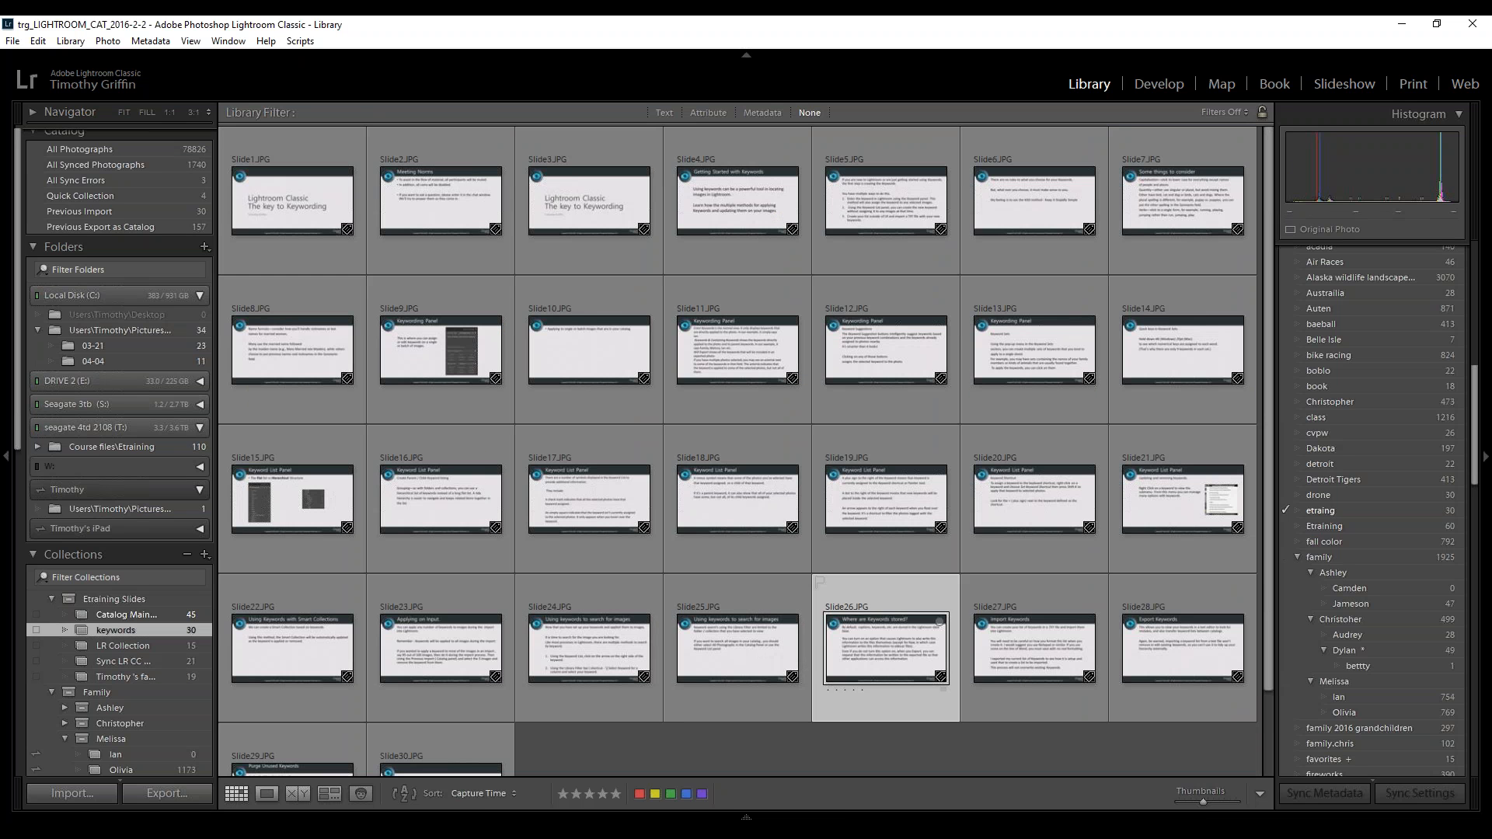
key("Right")
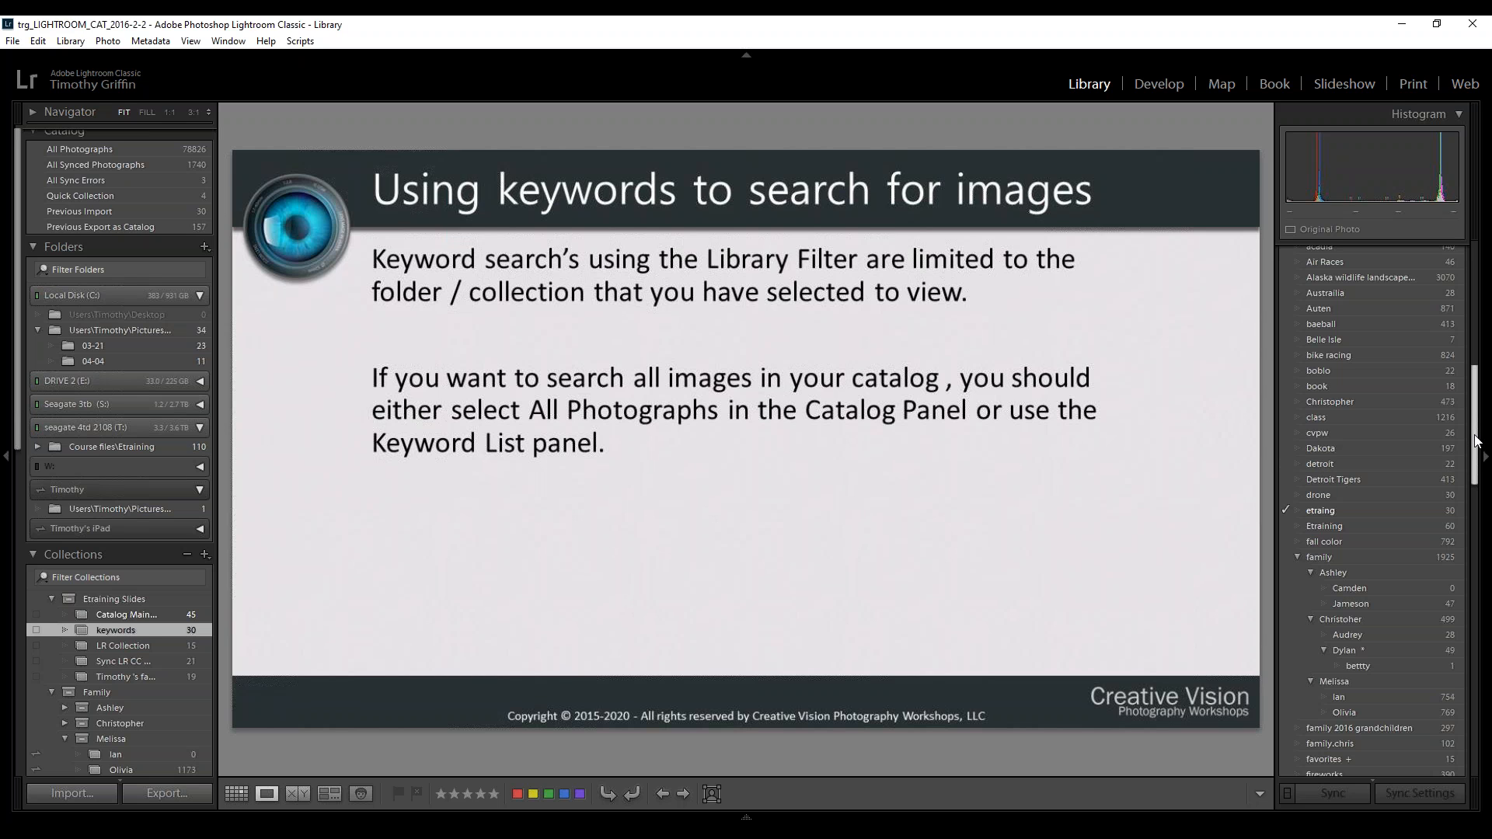
Show All Photographs in the Catalog, and return to the keywords collection to open the "Where are Keywords stored?" slide
left_click_drag(1474, 437, 1473, 310)
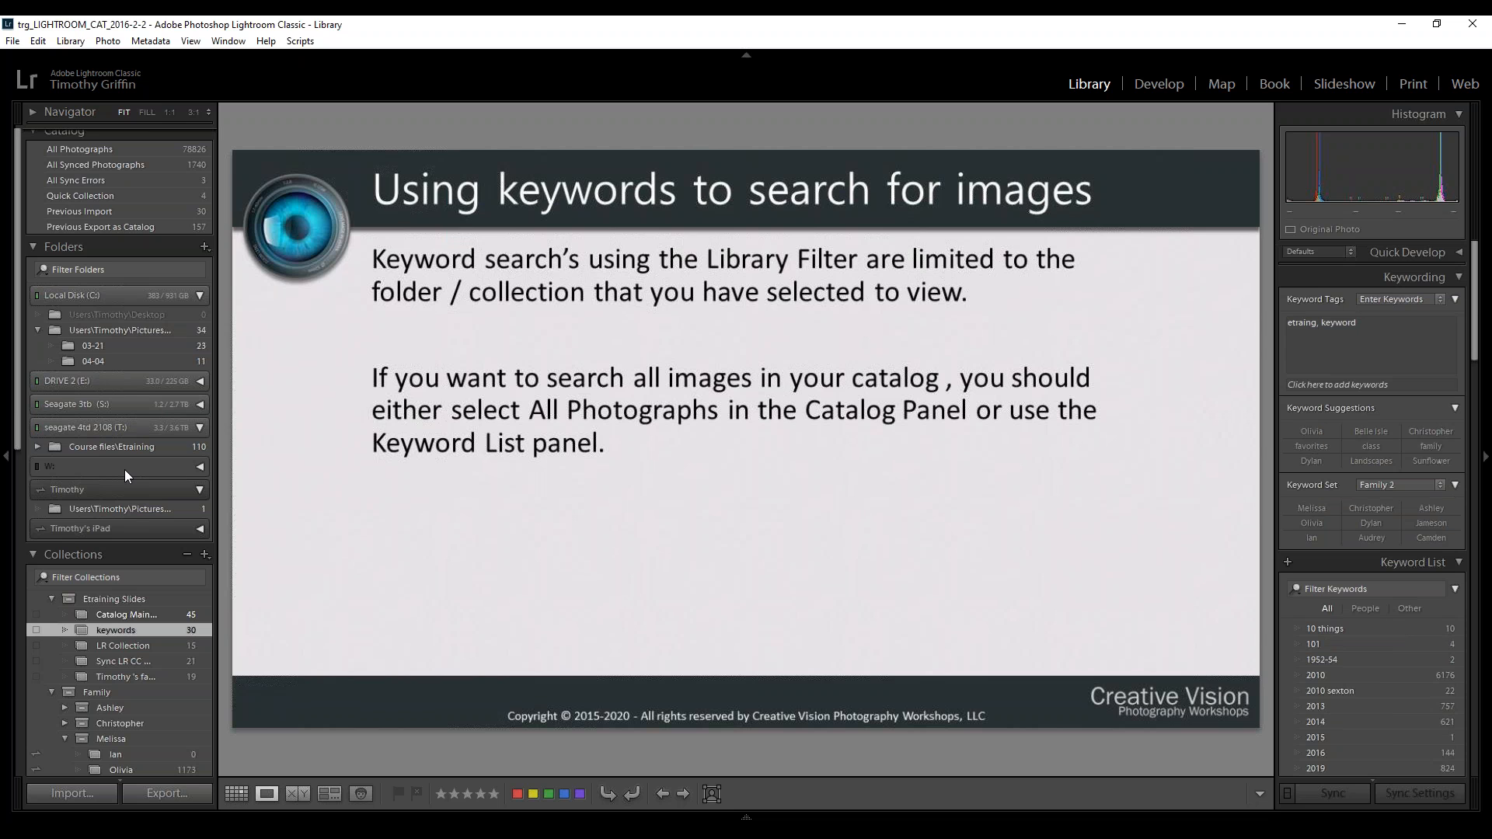
scroll(104, 513, "up", 1)
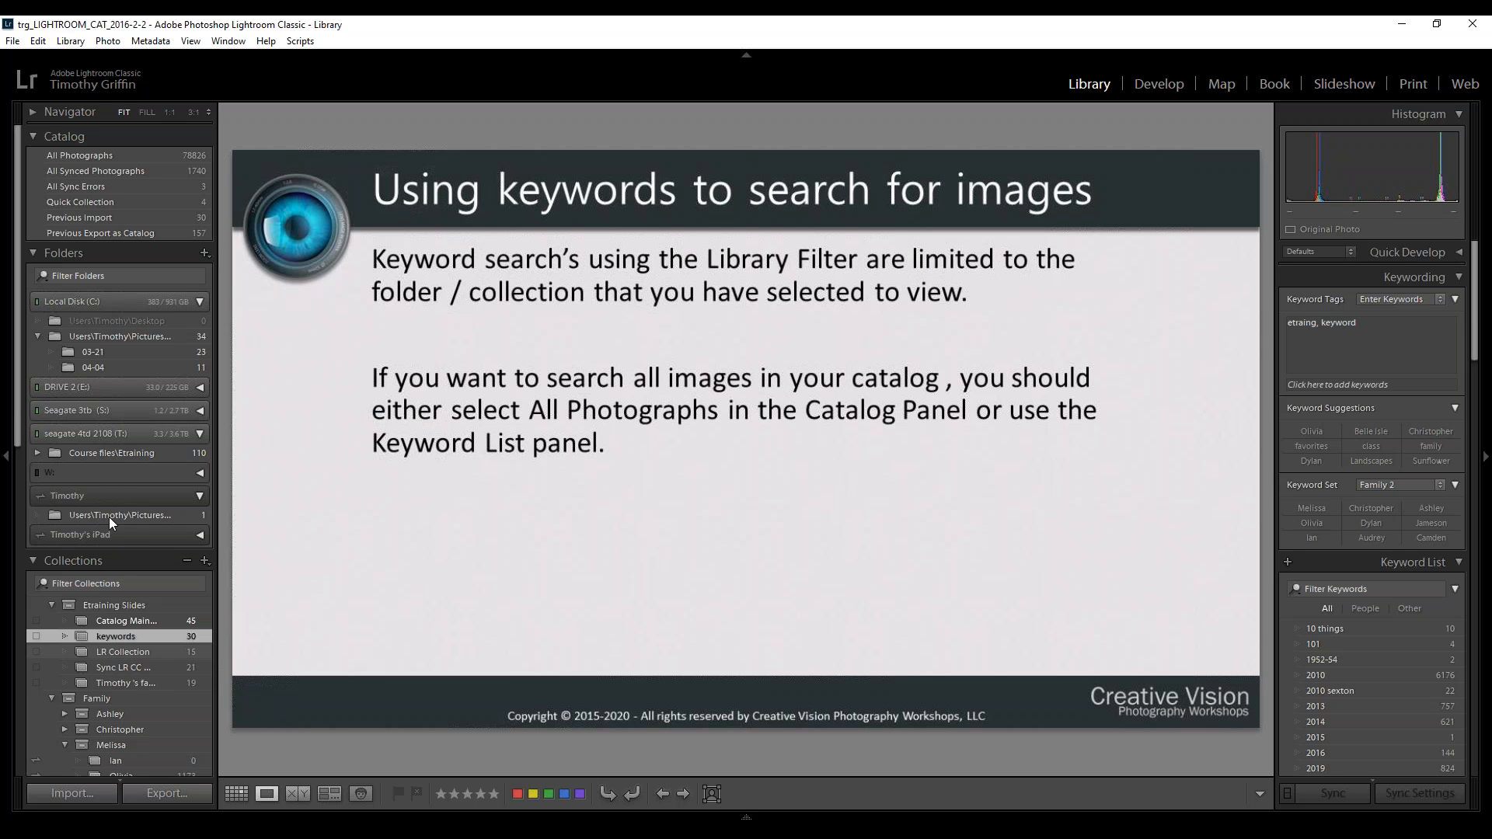
left_click(84, 154)
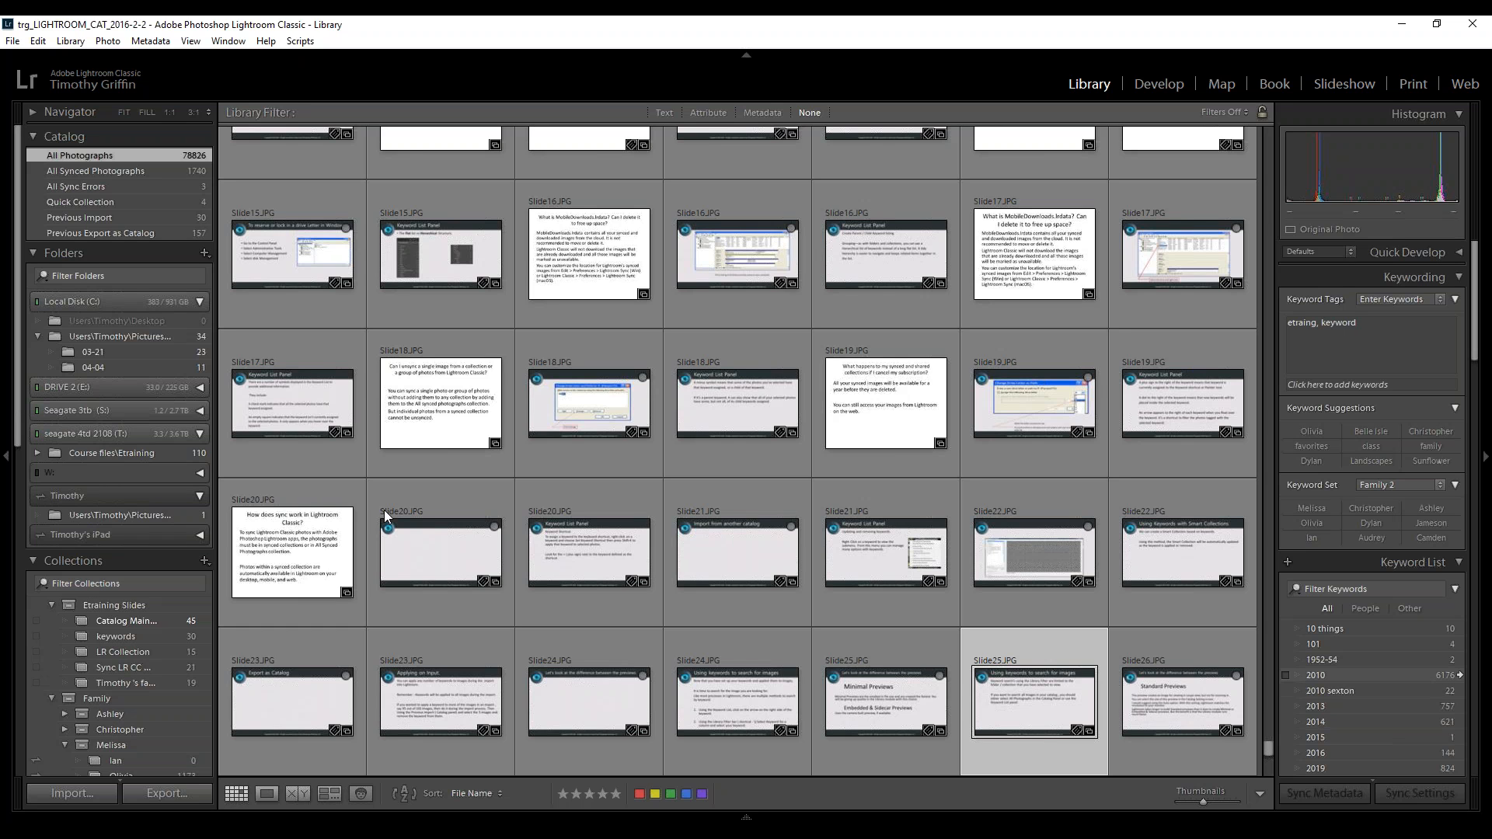
left_click(131, 636)
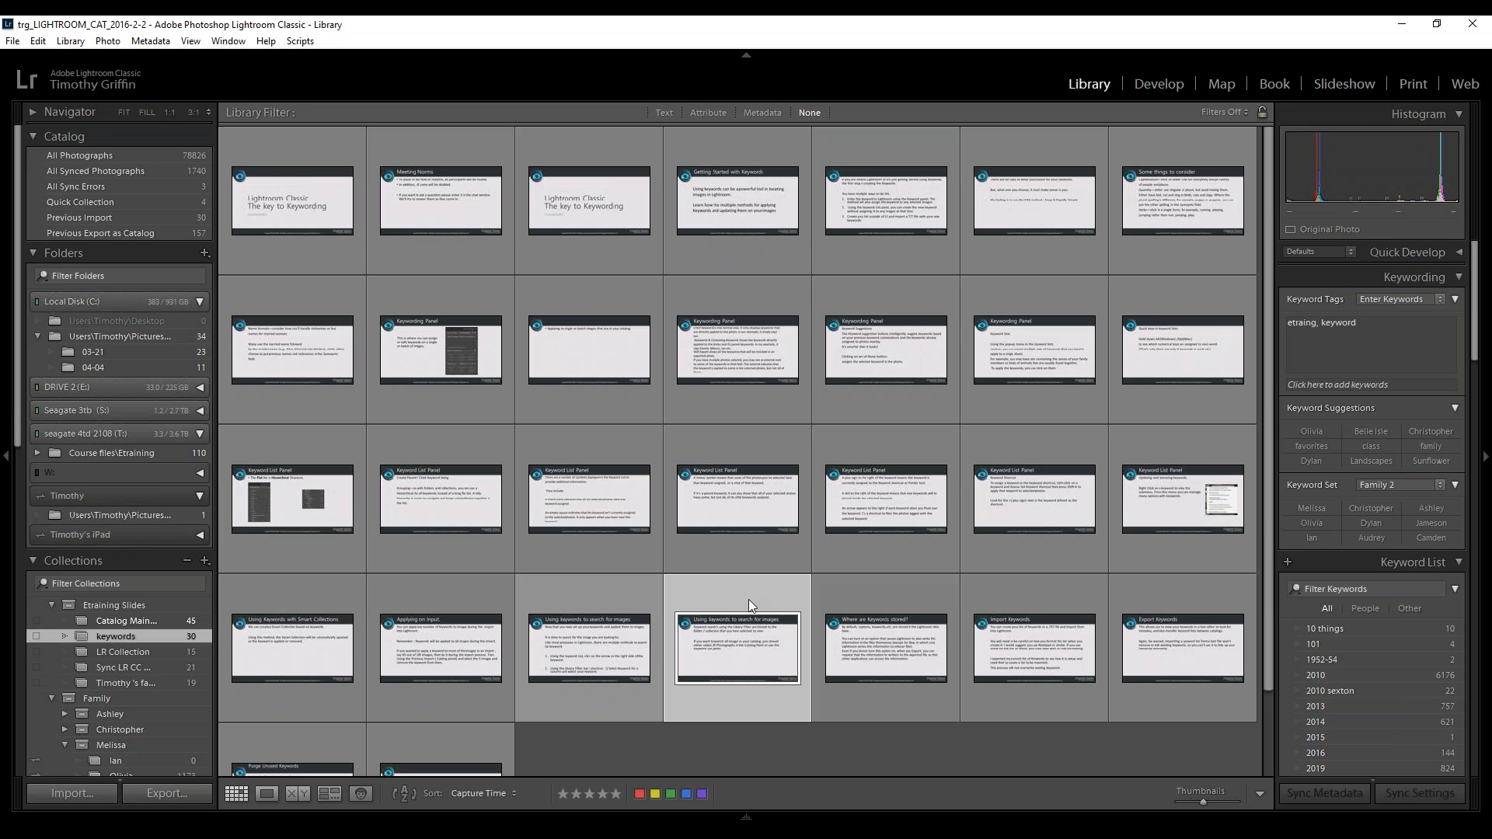
double_click(872, 651)
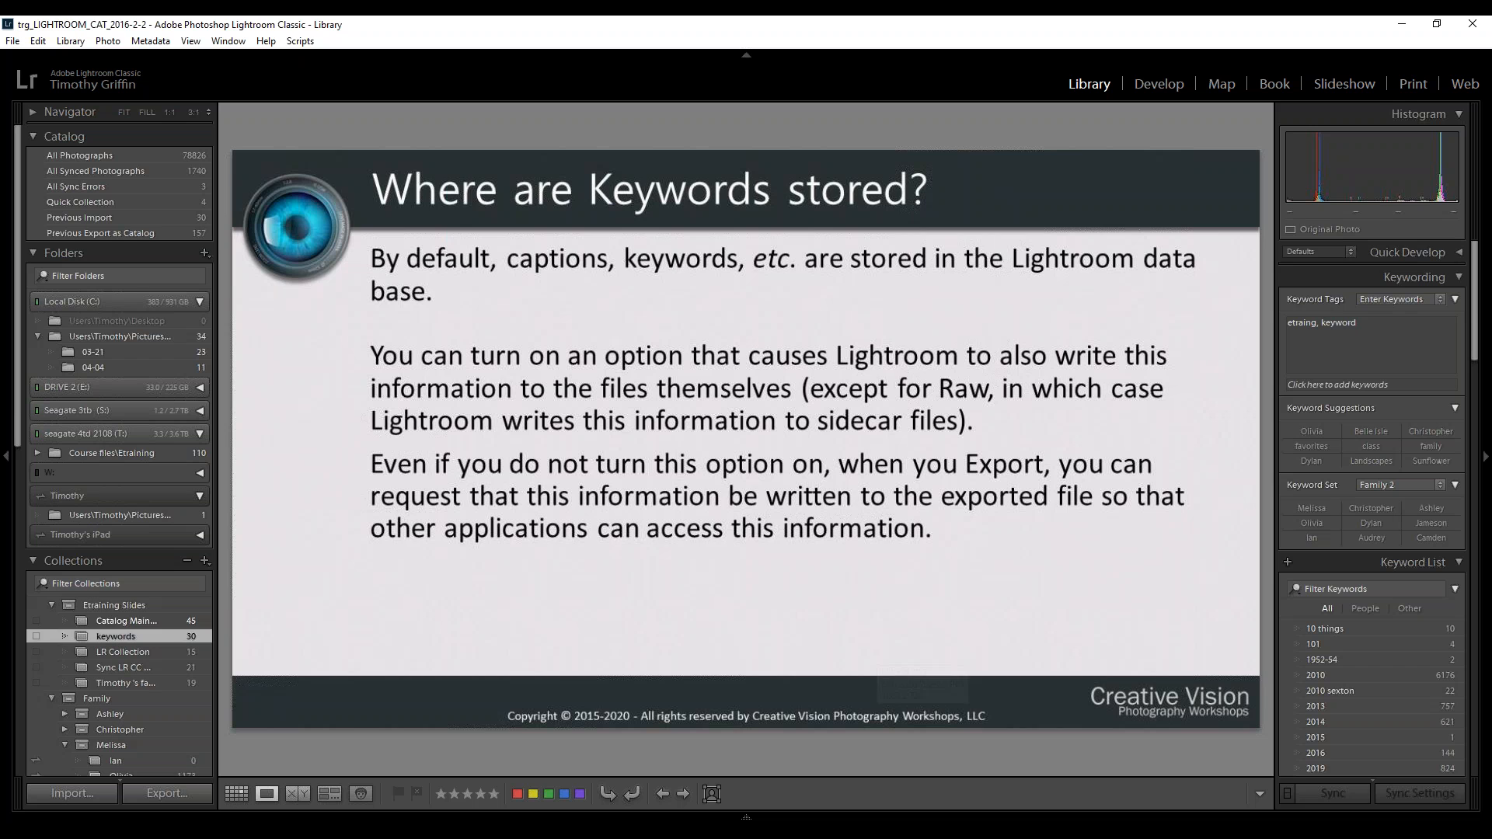